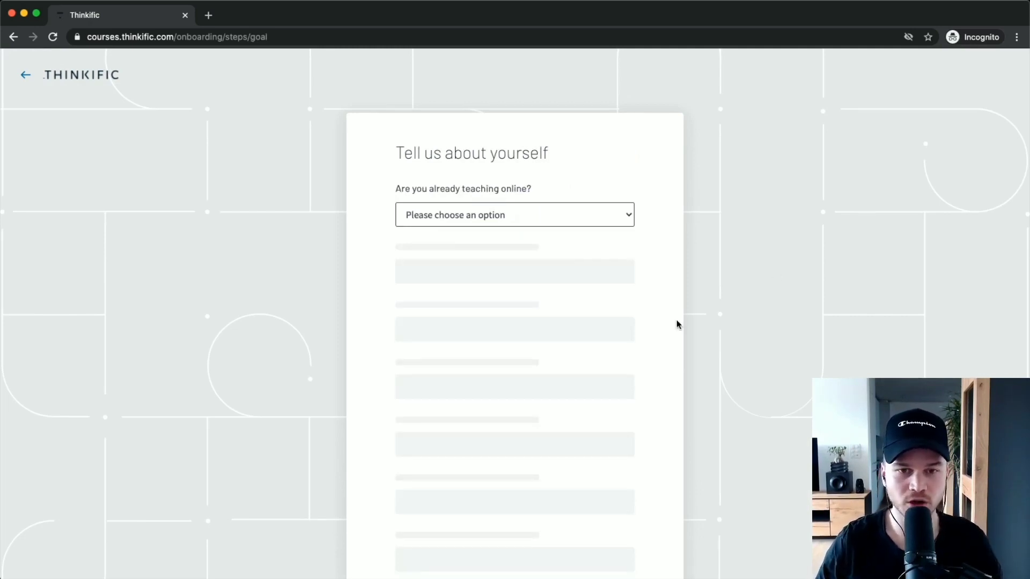
scroll(618, 306, down, 5)
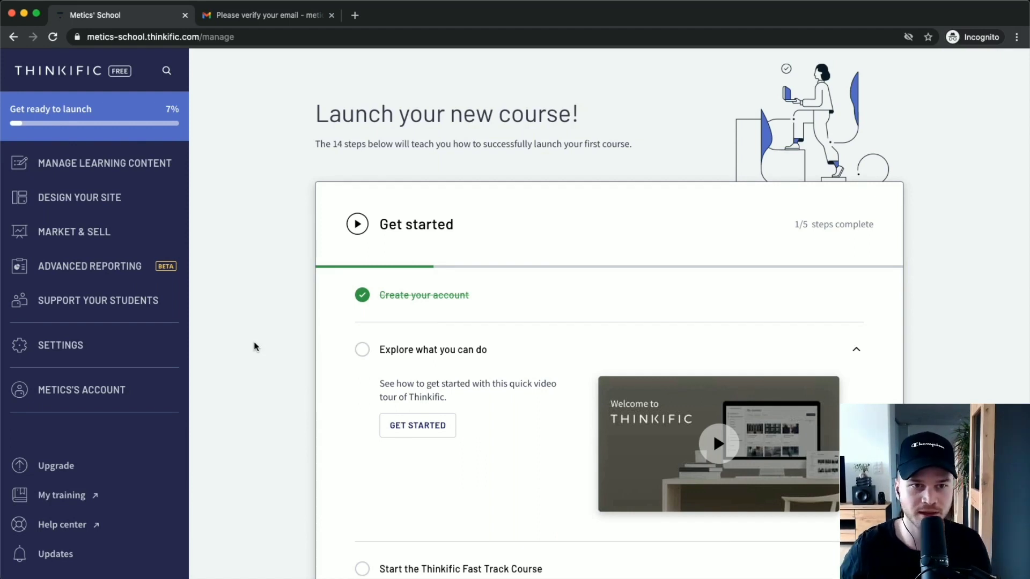
Switch to Gmail, confirm the account from the Thinkific verification email, and close the two leftover browser tabs
click(250, 19)
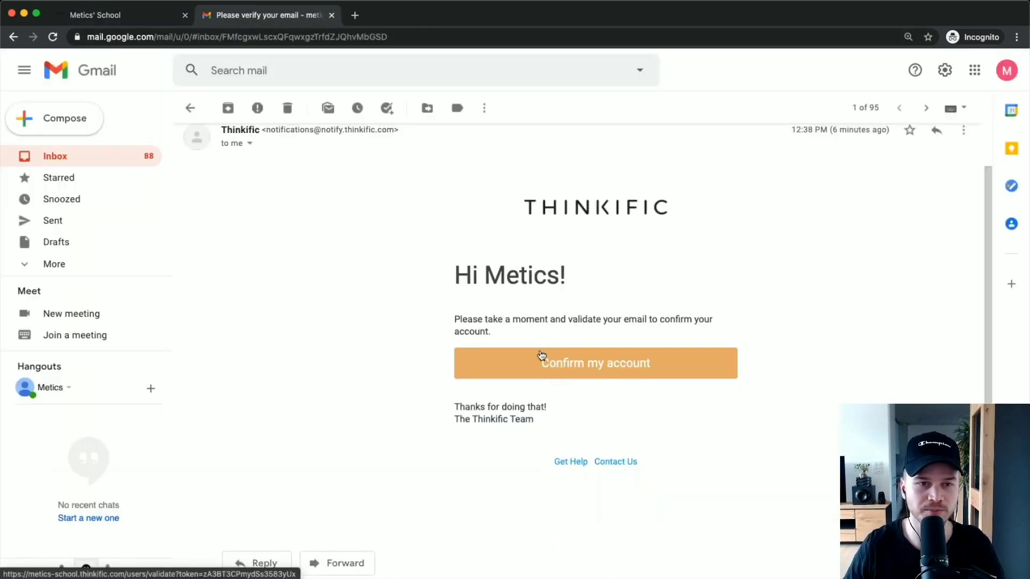
click(592, 367)
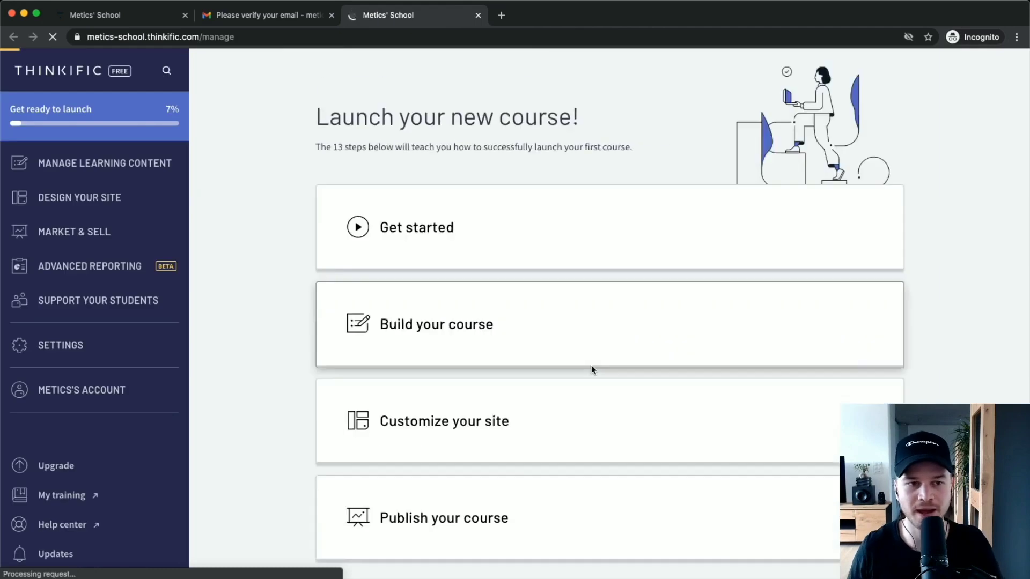
click(185, 15)
click(185, 15)
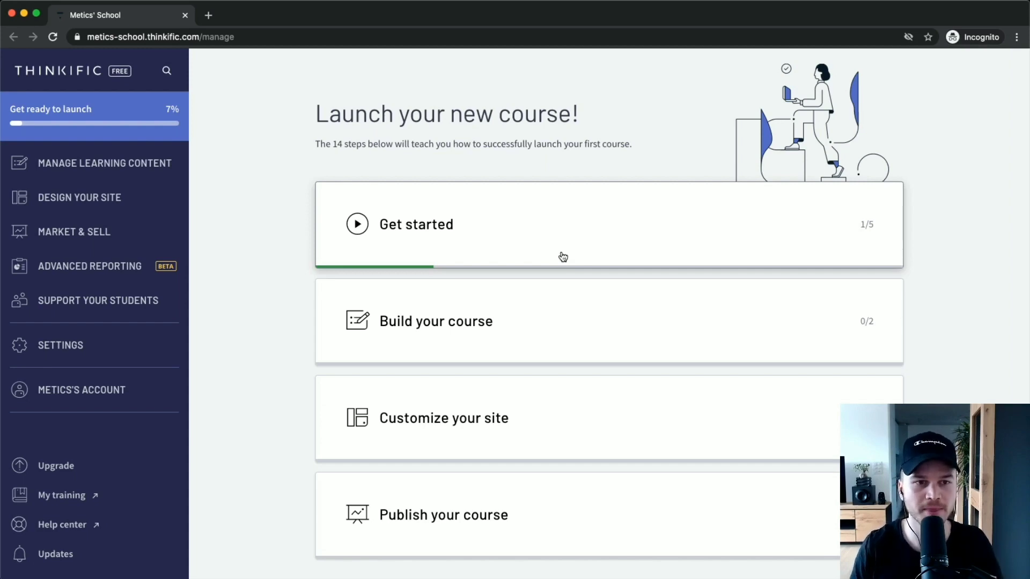
Examine the launch progress indicator and the course launch checklist on the school's dashboard
scroll(180, 136, up, 5)
scroll(171, 115, left, 2)
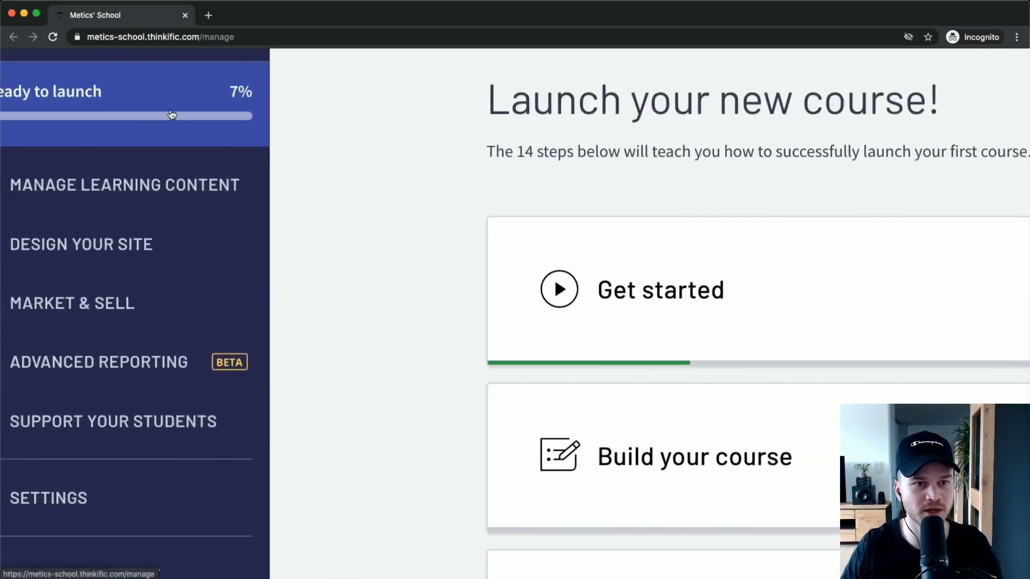
scroll(171, 115, left, 2)
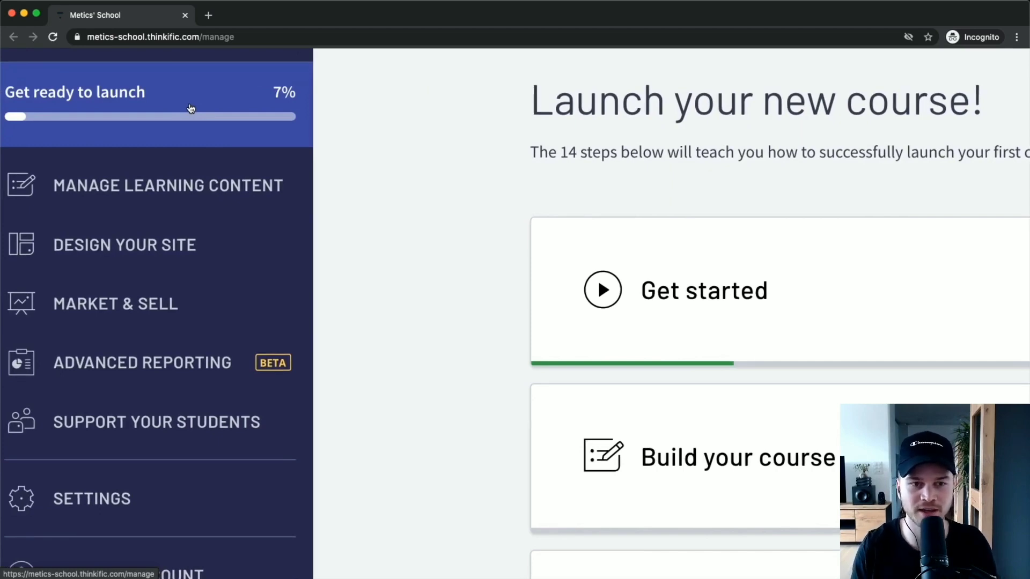
scroll(191, 108, left, 1)
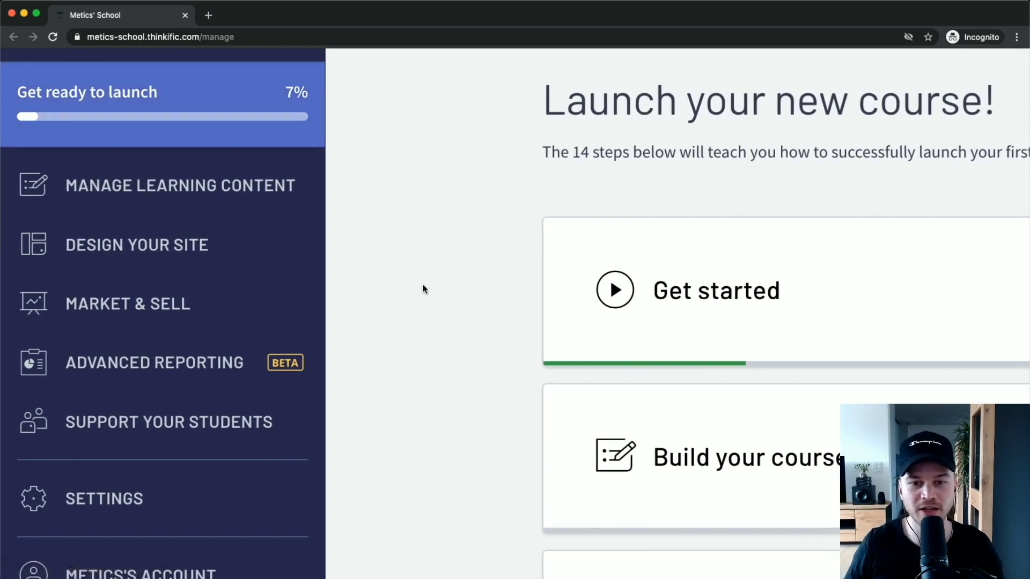
scroll(420, 283, down, 5)
scroll(423, 289, down, 1)
scroll(424, 290, up, 1)
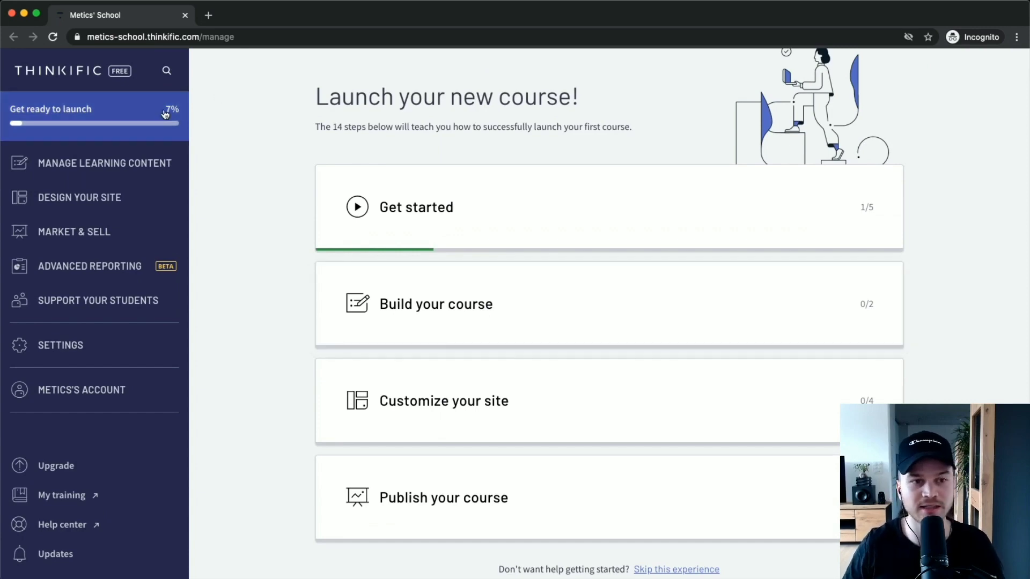
scroll(133, 98, up, 5)
scroll(133, 98, left, 4)
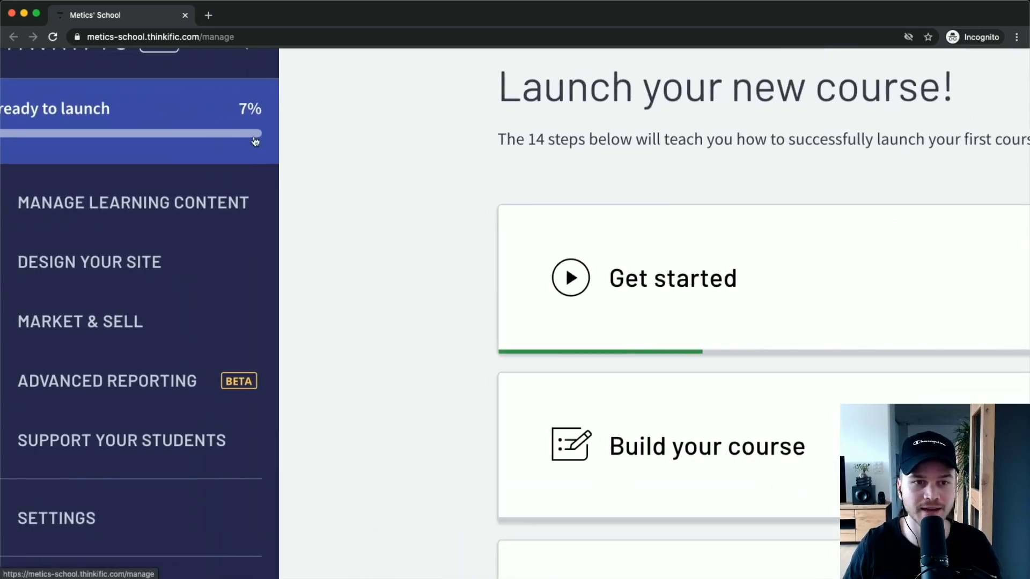
scroll(250, 128, down, 5)
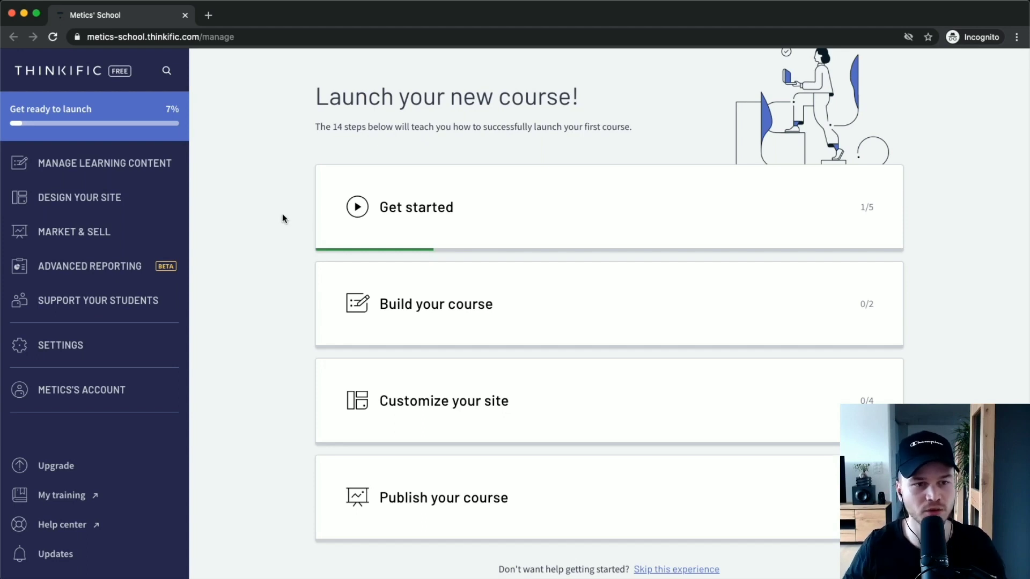
Expand Manage Learning Content and review its options, from courses and categories to the video library and revenue sharing
scroll(283, 215, up, 5)
scroll(230, 256, up, 3)
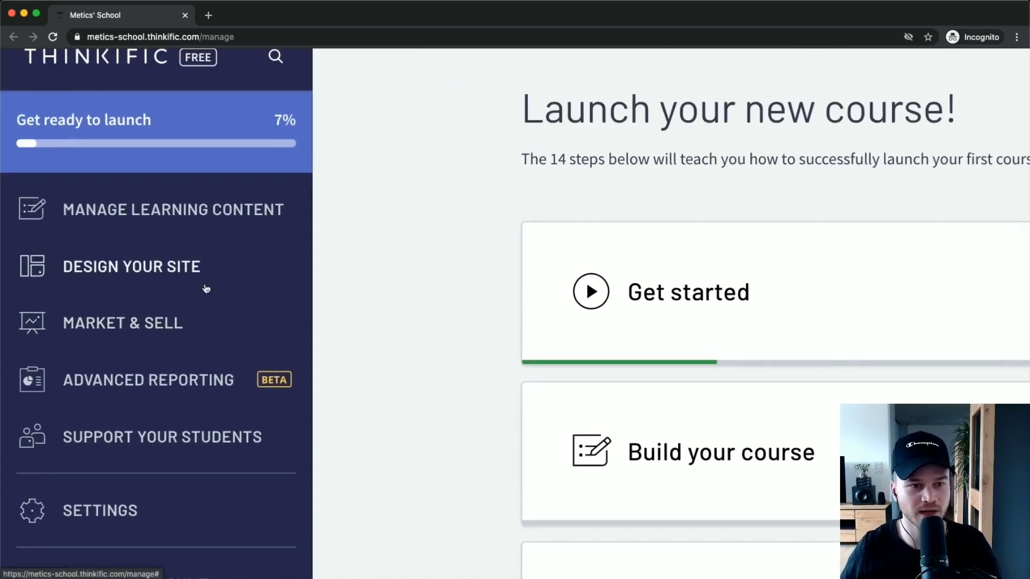
scroll(172, 258, up, 2)
click(154, 235)
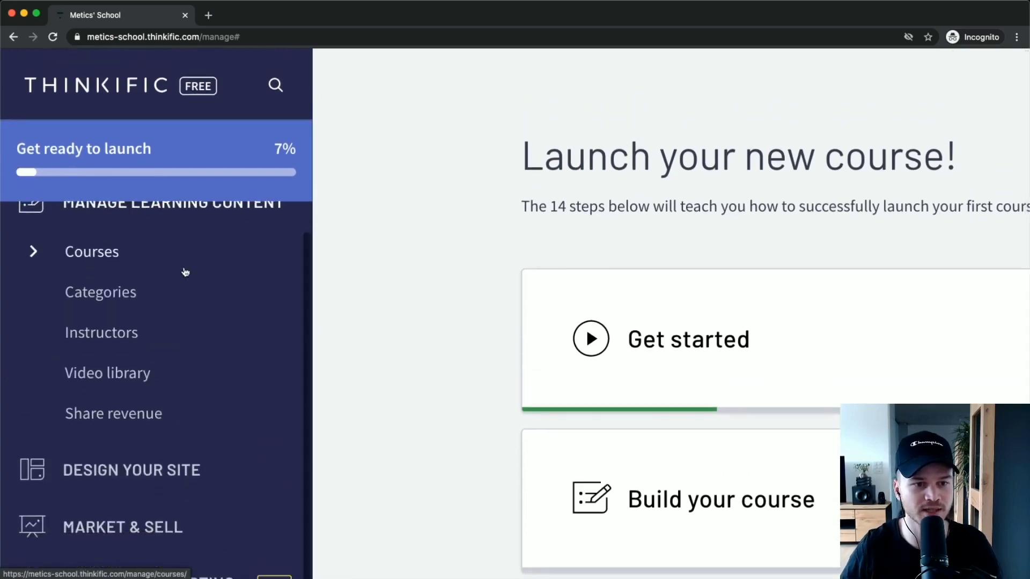
scroll(139, 258, up, 2)
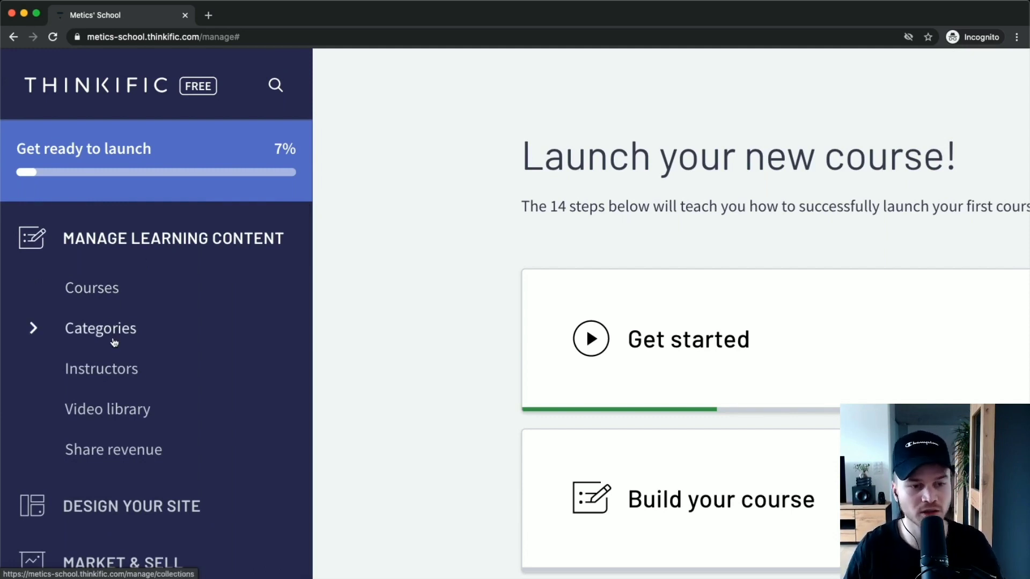
scroll(135, 362, down, 1)
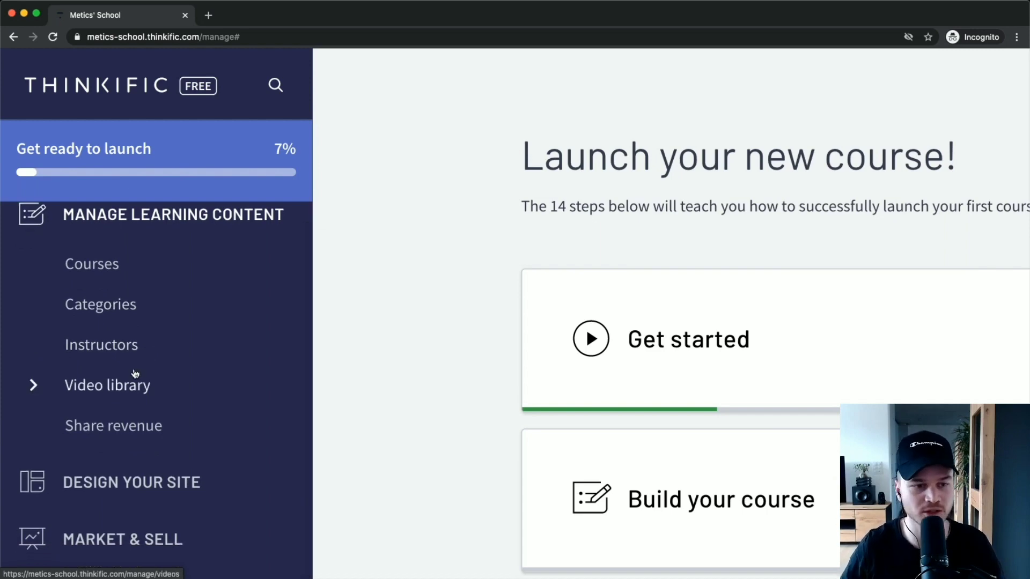
Review the options under Design Your Site and Market & Sell
scroll(135, 374, down, 5)
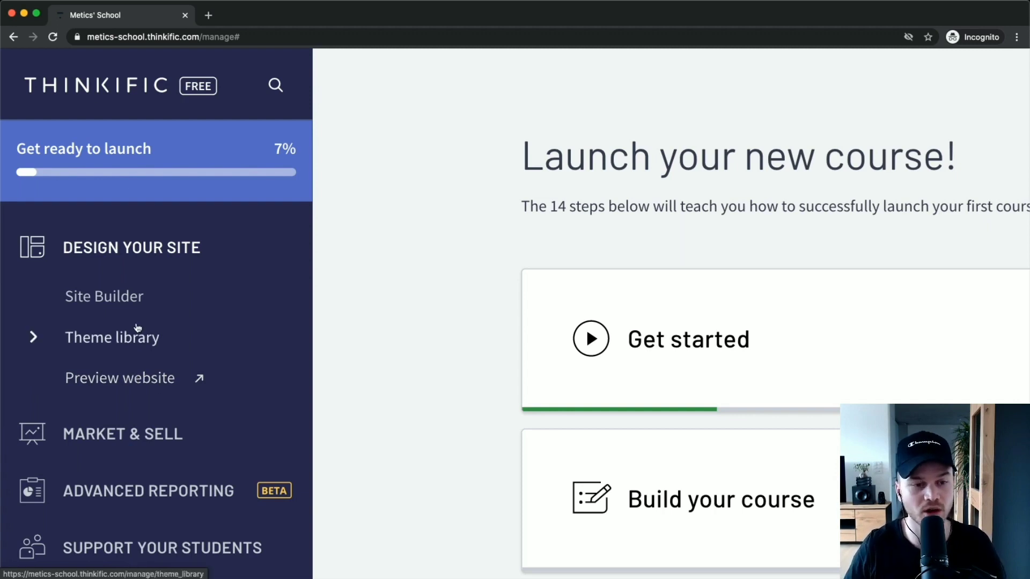
scroll(145, 313, down, 1)
click(123, 412)
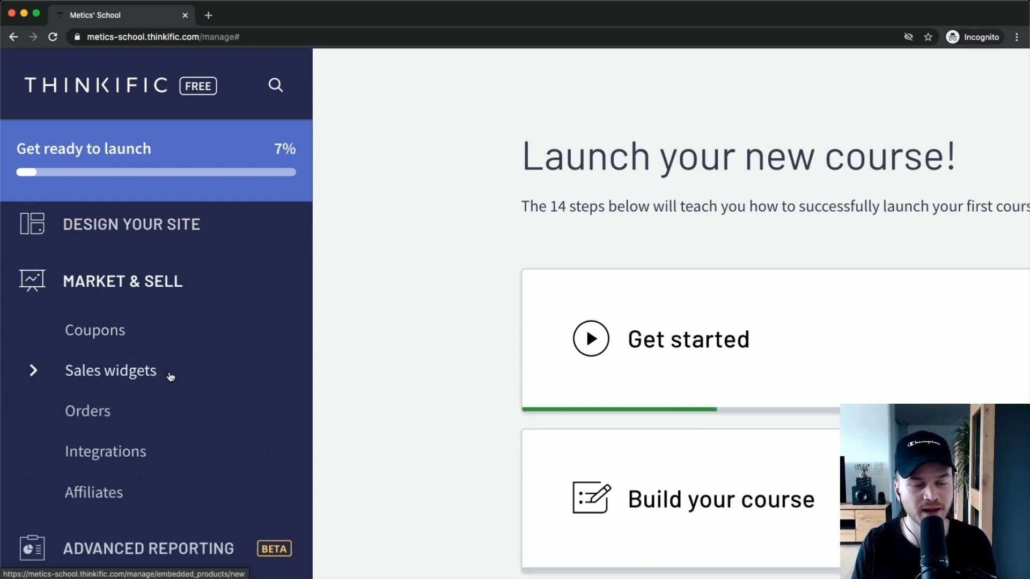
scroll(198, 349, down, 2)
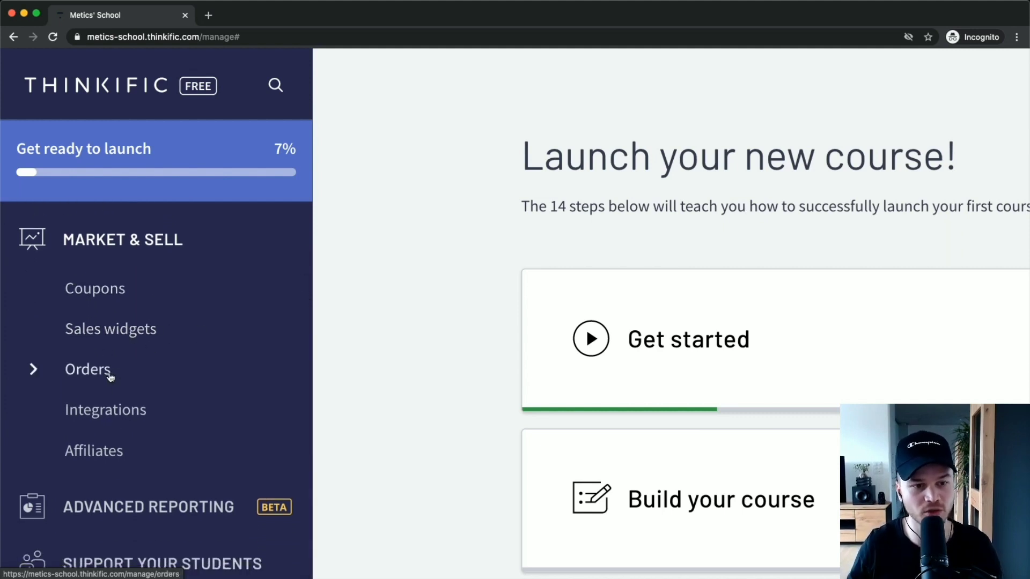
scroll(110, 377, down, 1)
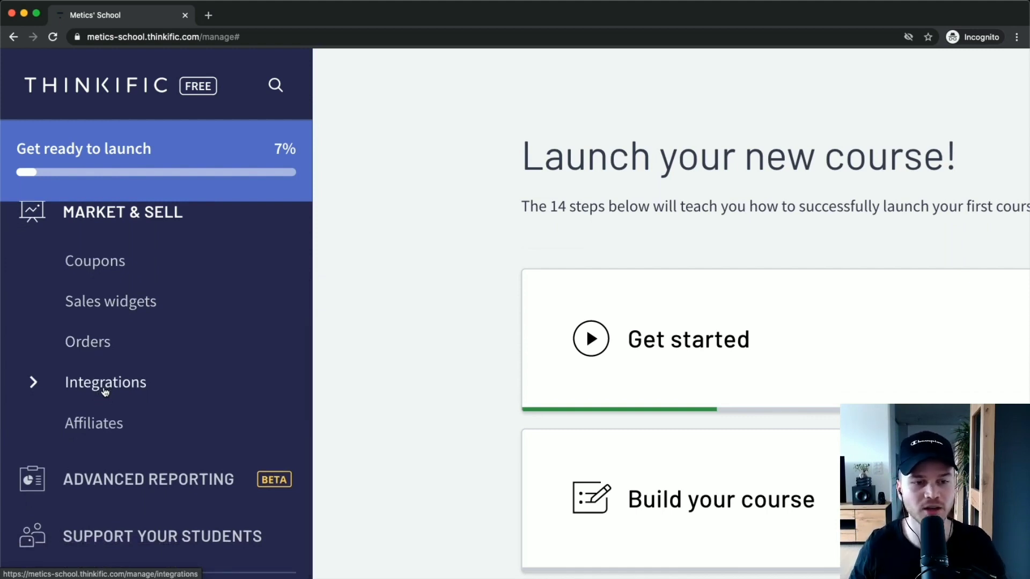
scroll(110, 391, up, 1)
scroll(111, 389, down, 2)
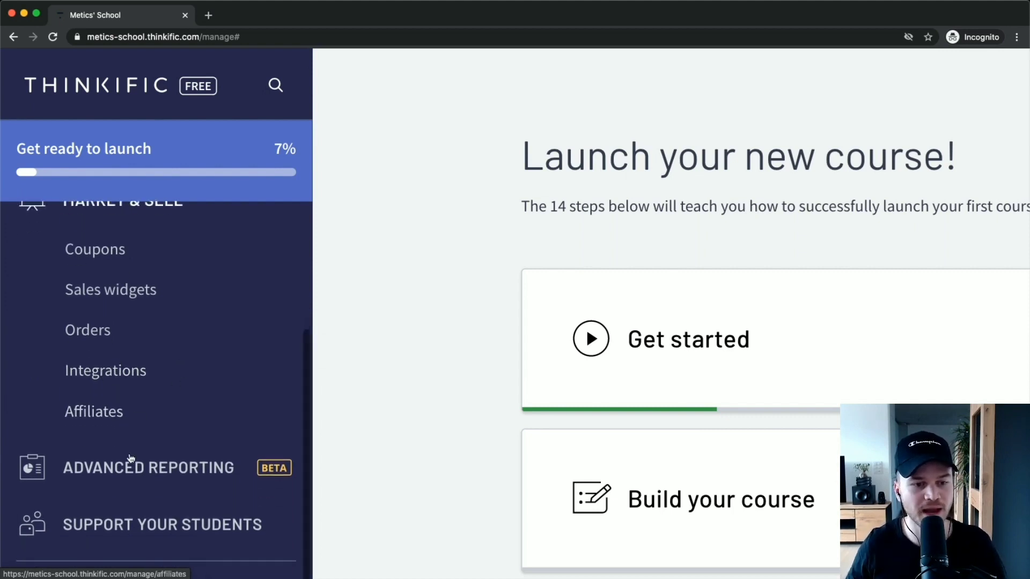
Review the options under Advanced Reporting and Support Your Students
click(152, 466)
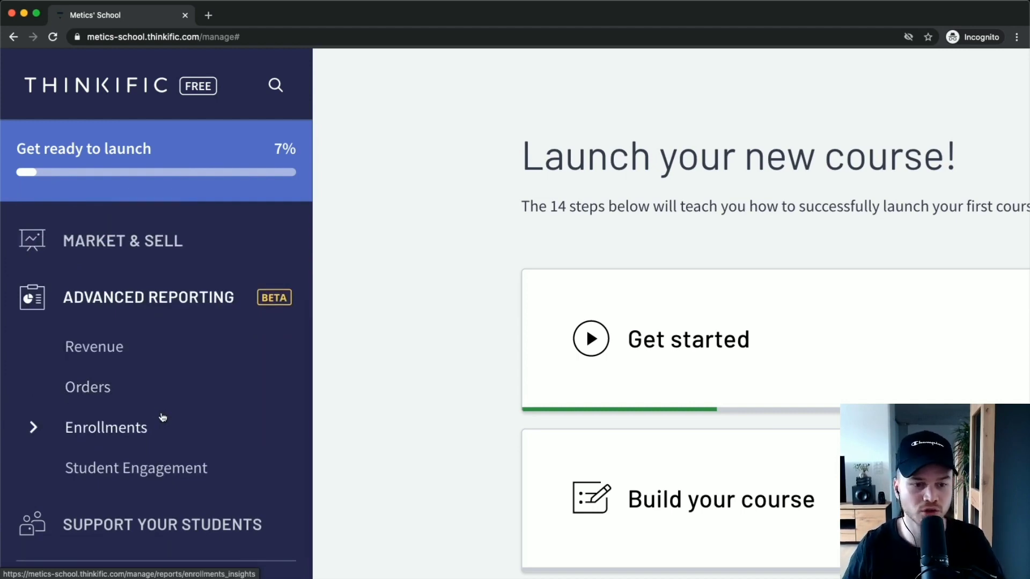
scroll(203, 346, down, 5)
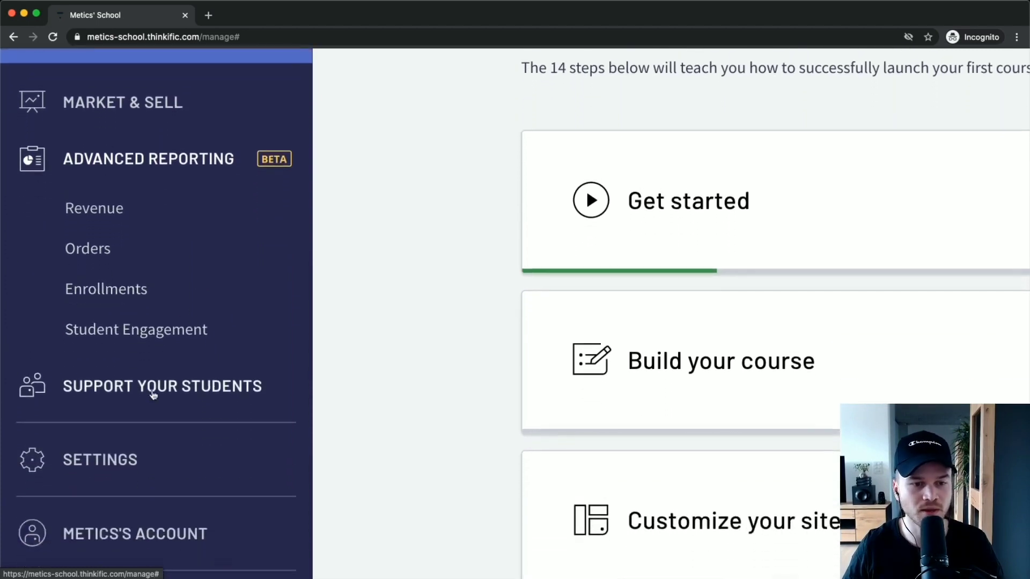
click(167, 360)
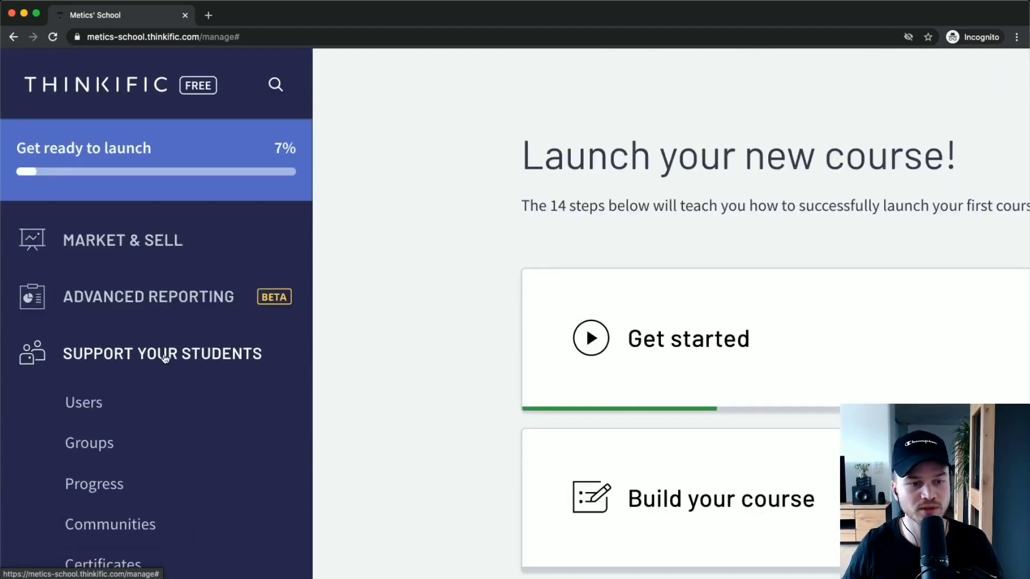
scroll(164, 357, down, 3)
scroll(168, 365, down, 3)
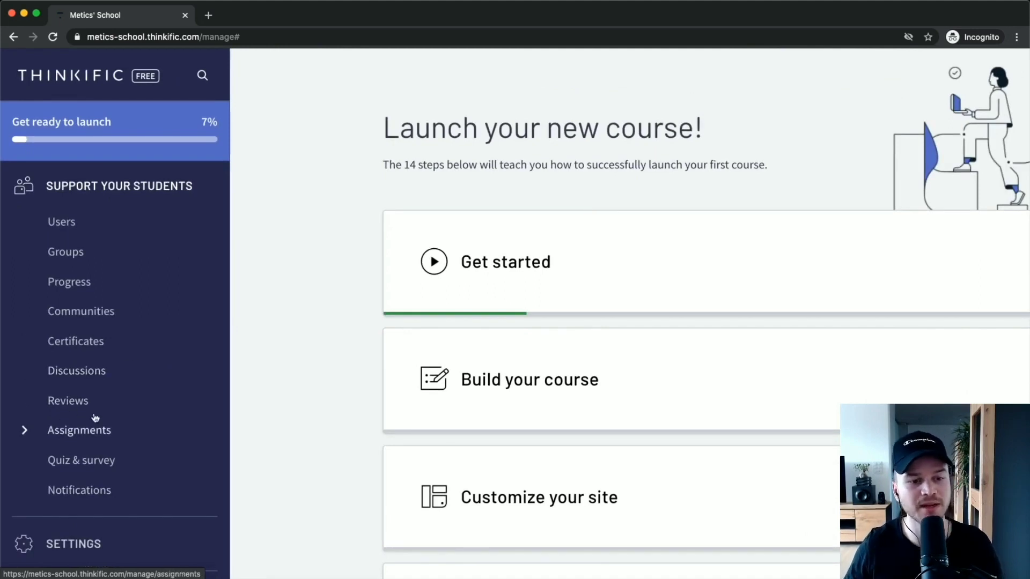
scroll(73, 426, up, 3)
scroll(84, 410, left, 2)
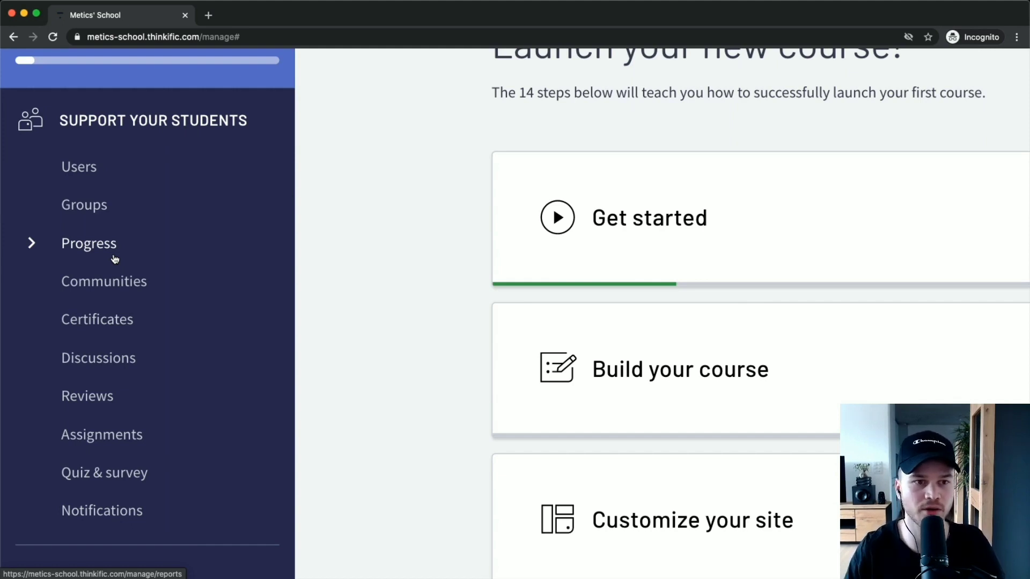
Open the school's site settings and review the plan, details and log-out options under the account section
scroll(128, 292, down, 3)
scroll(94, 454, down, 2)
scroll(95, 454, down, 1)
click(91, 417)
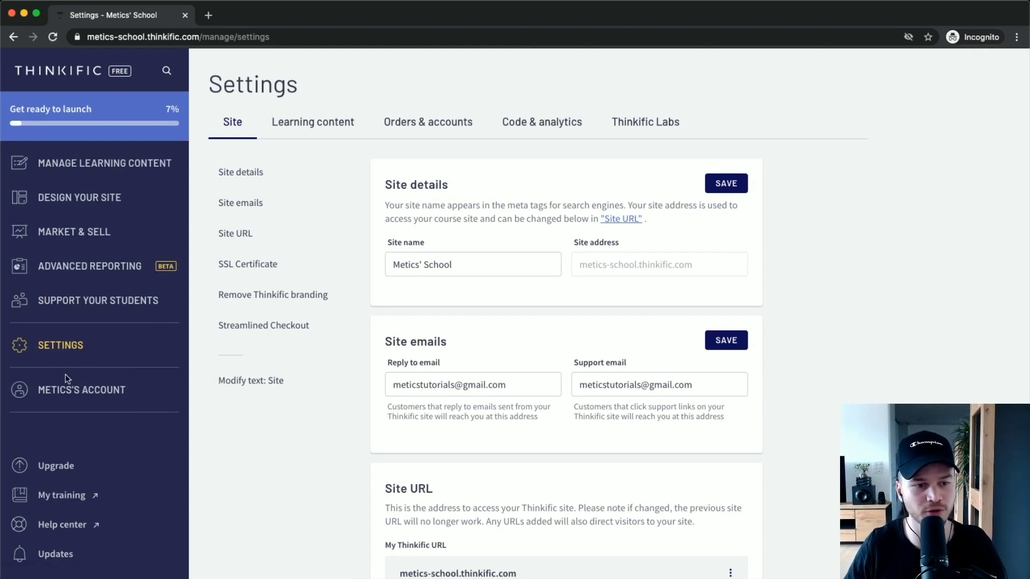
click(77, 393)
scroll(77, 394, up, 5)
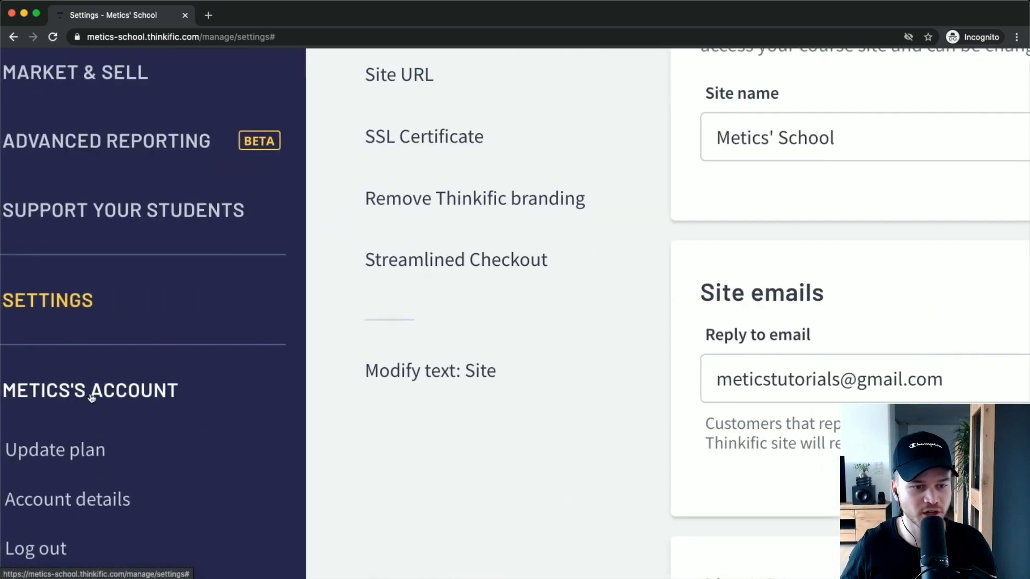
scroll(87, 396, left, 2)
scroll(161, 404, down, 2)
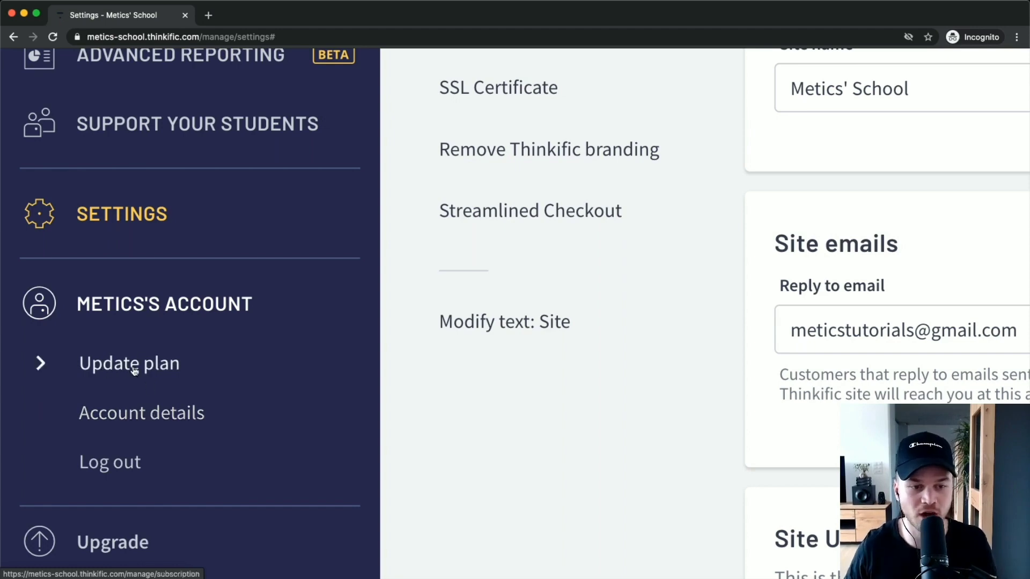
scroll(135, 367, down, 5)
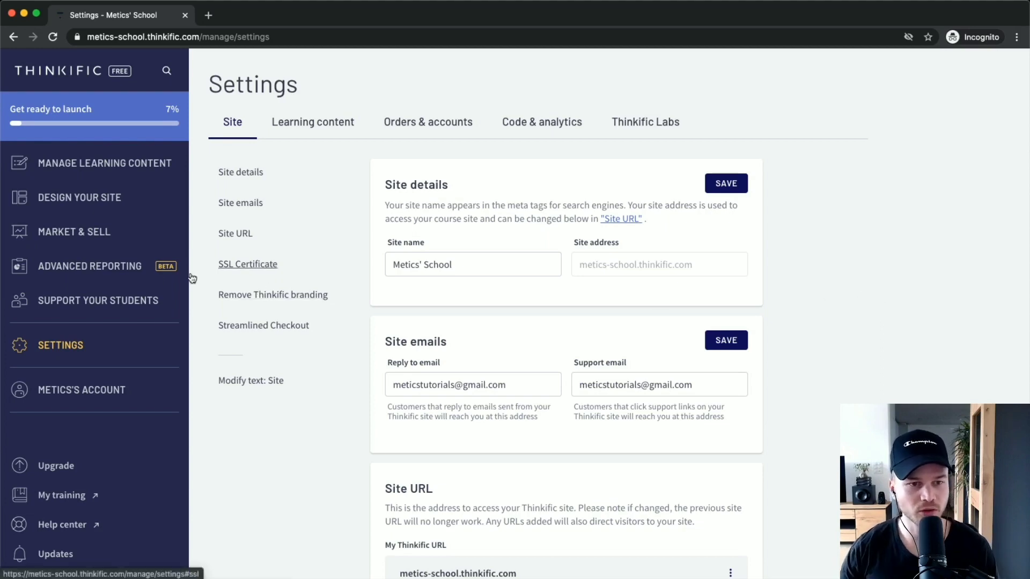
Leave the site settings and open the list of courses under Manage Learning Content
scroll(124, 290, up, 1)
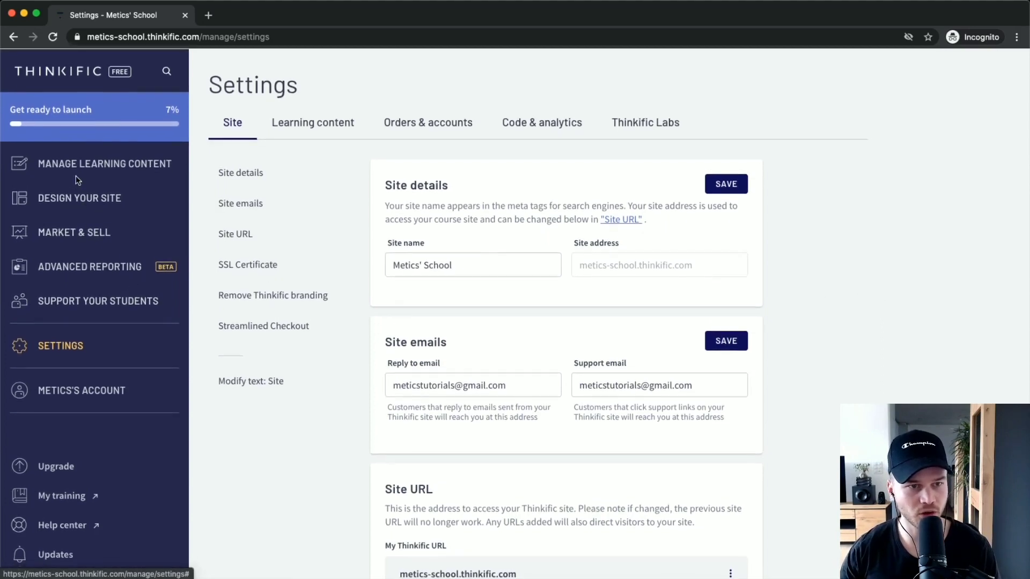
scroll(72, 177, up, 5)
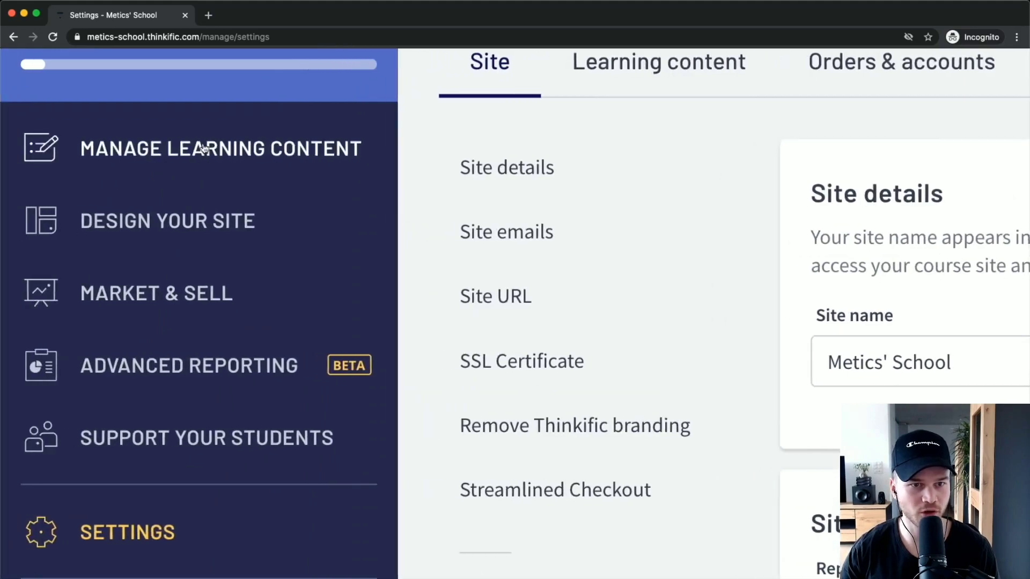
click(202, 147)
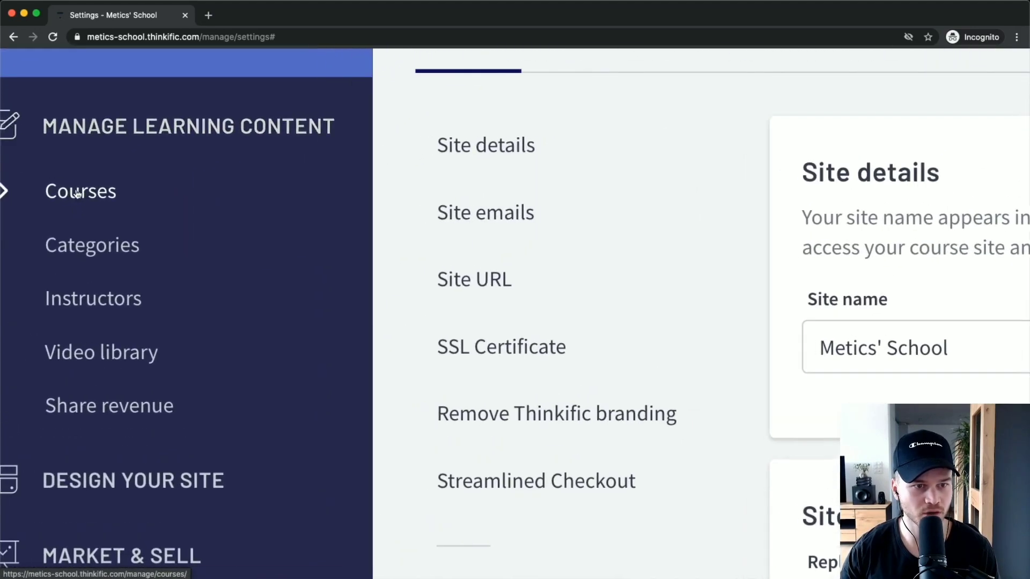
click(55, 193)
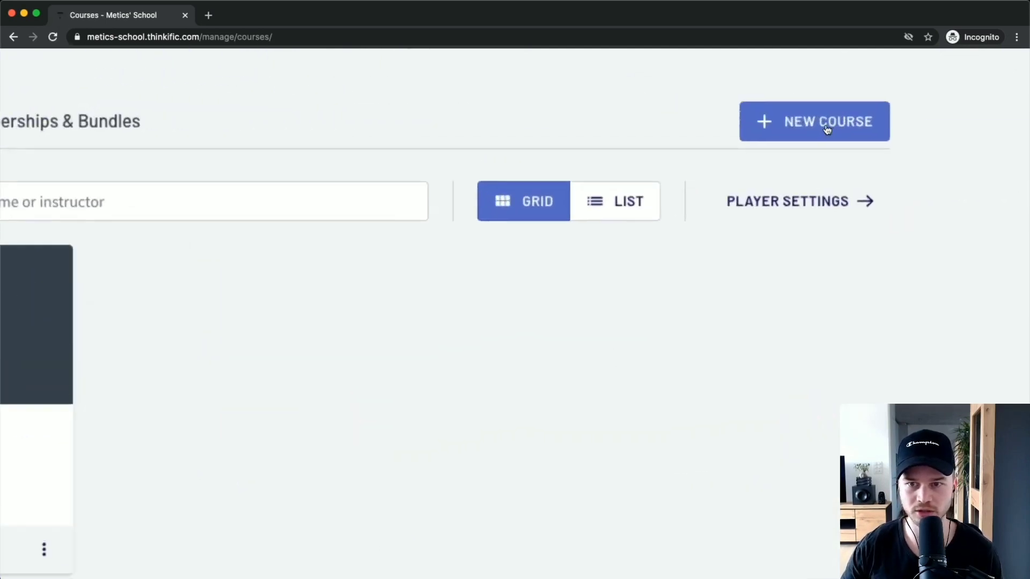
Create a new course from the Blank template and name it "Youtube Ranking Academy"
click(834, 124)
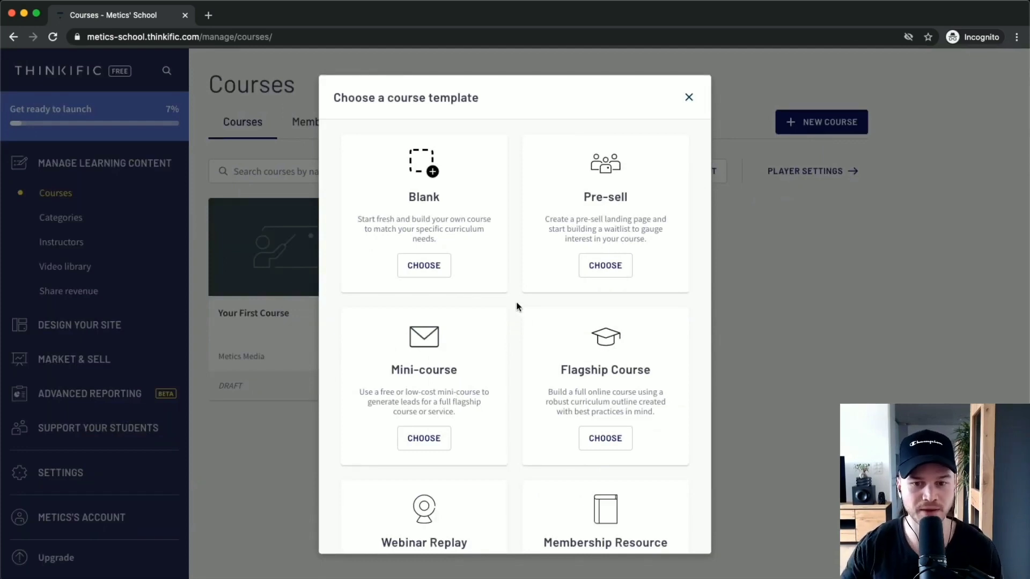
scroll(518, 302, down, 1)
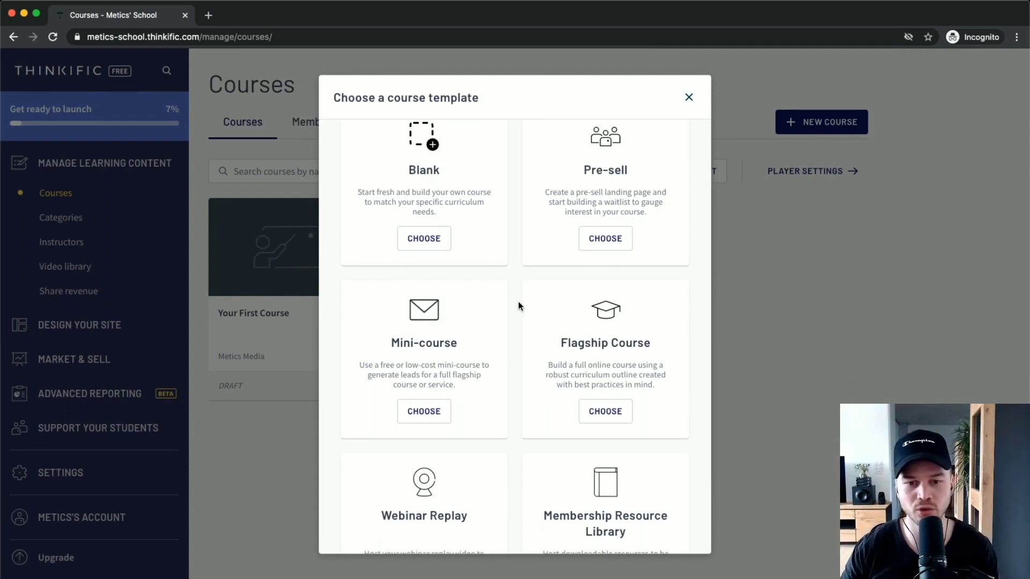
scroll(426, 375, down, 4)
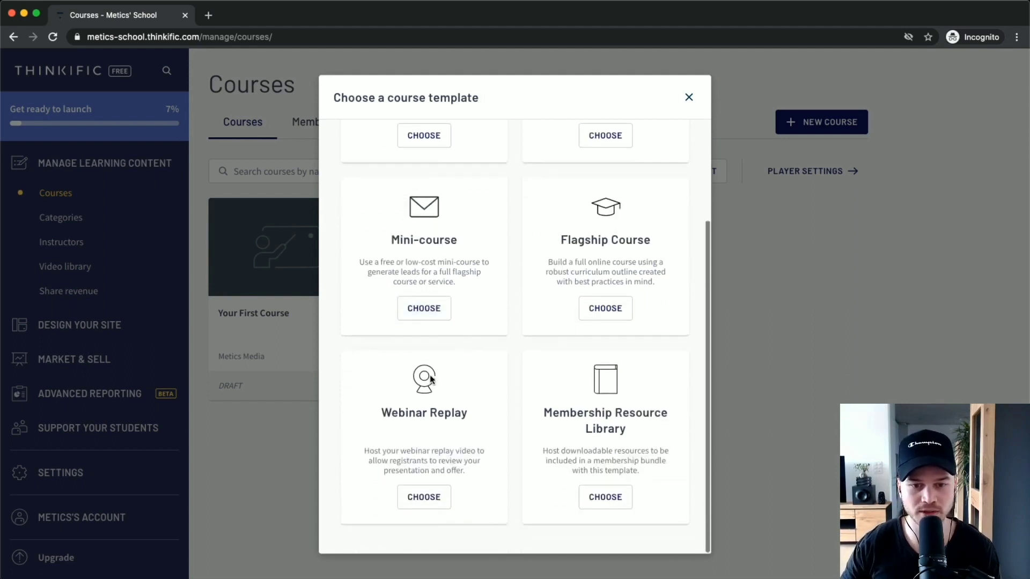
scroll(605, 243, up, 5)
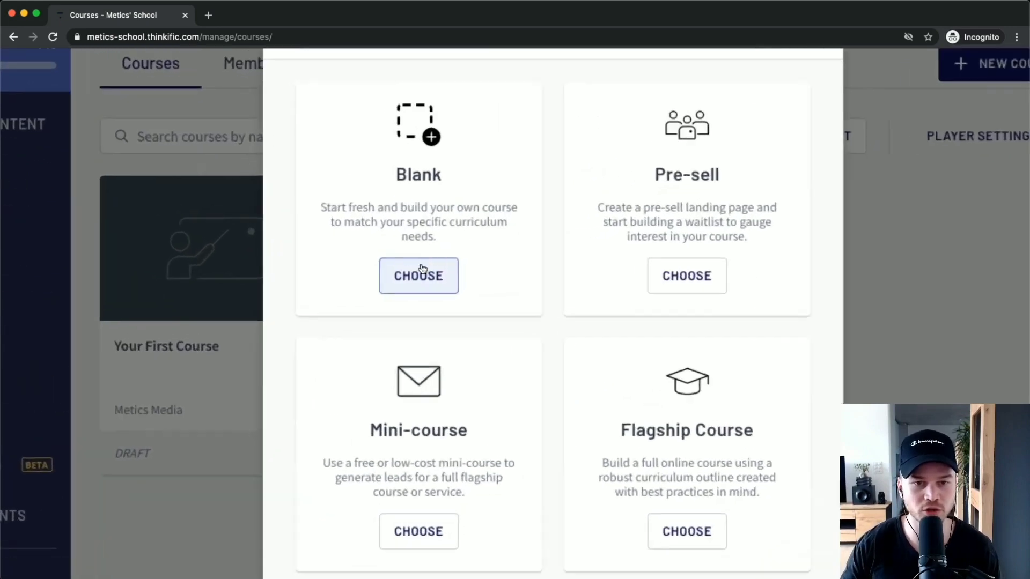
click(417, 268)
click(449, 333)
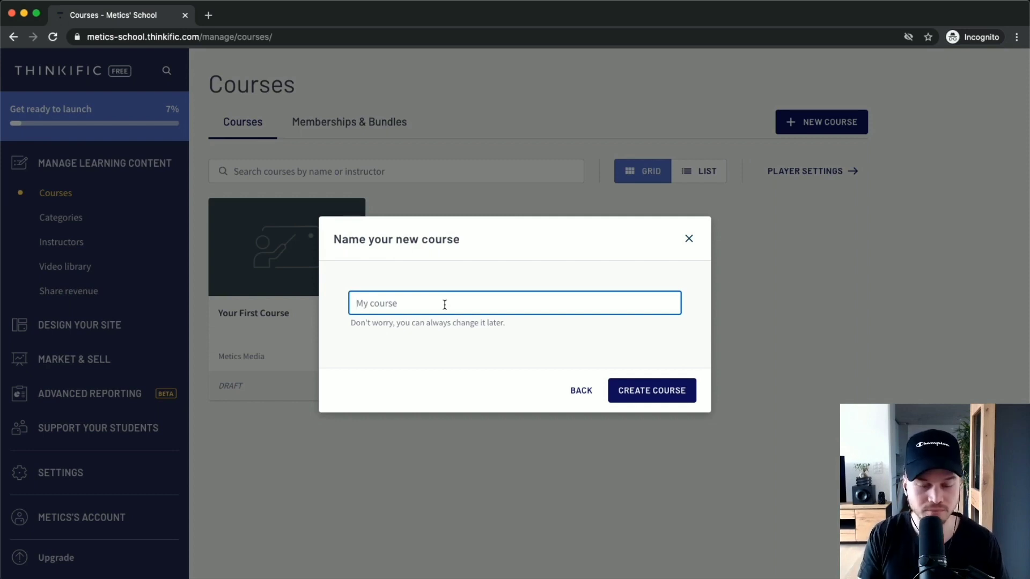
text(Youtube )
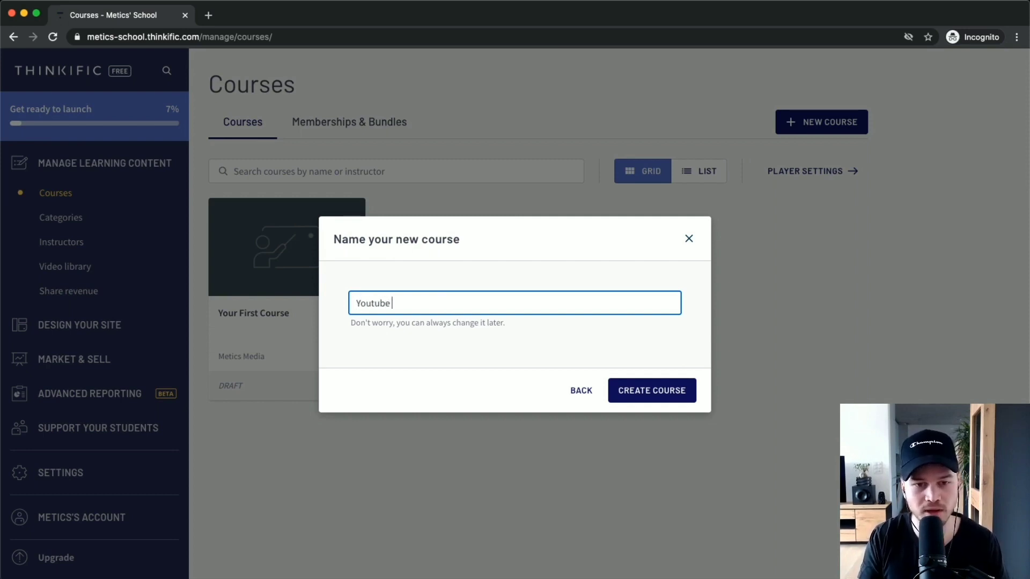
text(Ranking Academy)
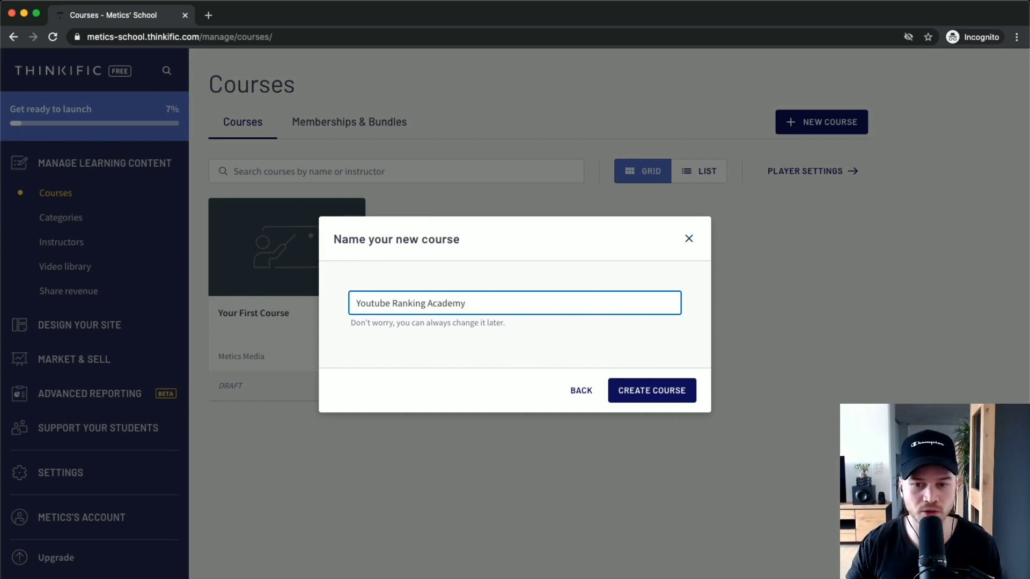
click(641, 395)
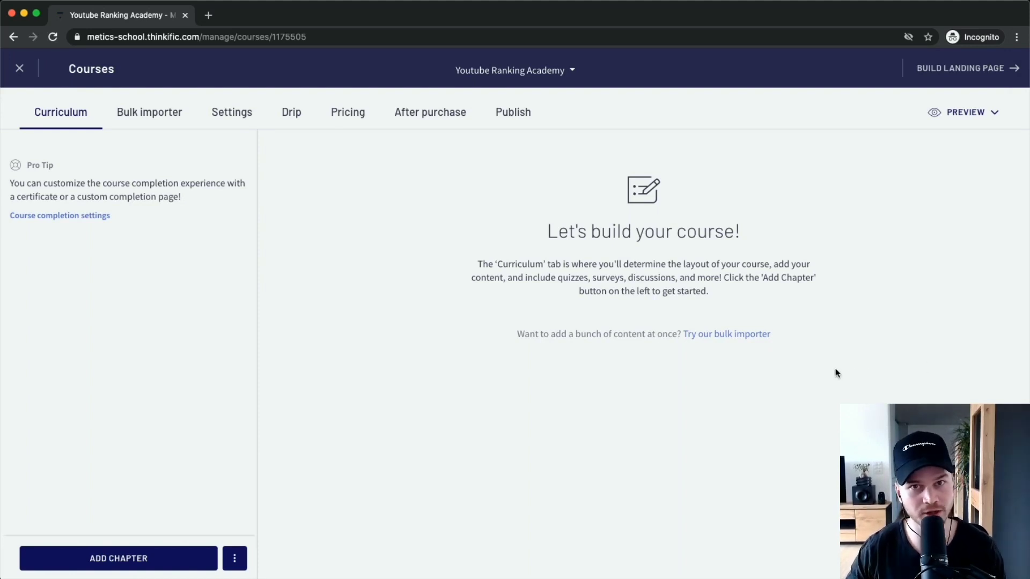
Add a first chapter to the curriculum, title it "1. The Basics" and save it
key(super+plus)
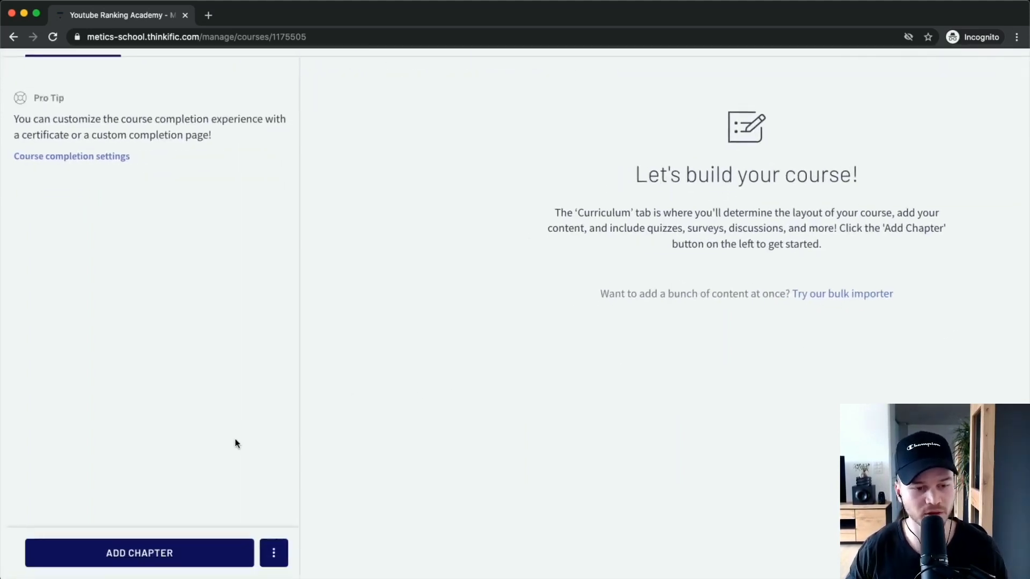
click(138, 561)
key(super+minus)
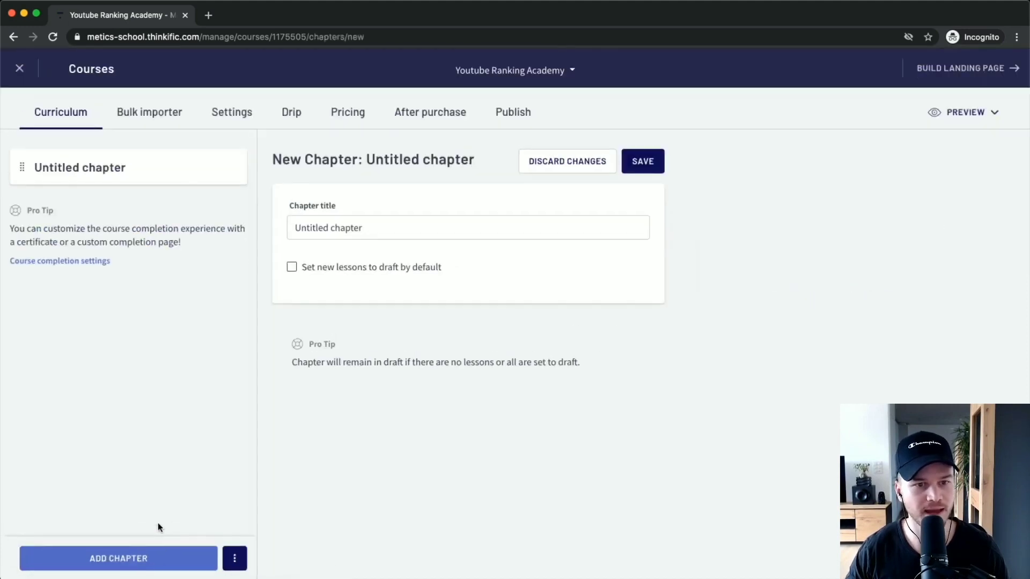
key(super+plus)
key(super+plus)
drag(282, 228, 417, 230)
text(1. )
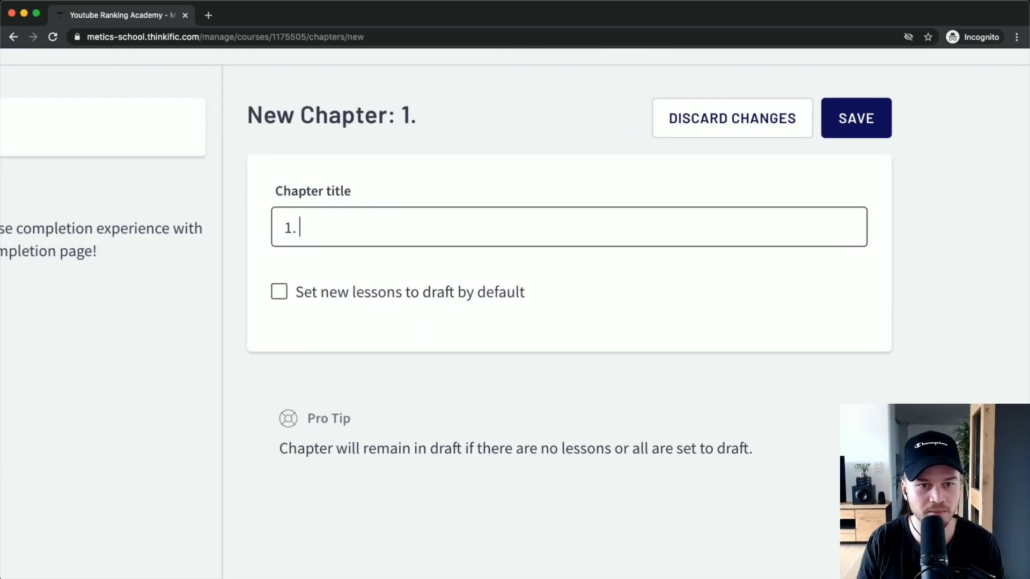
text(The Basics)
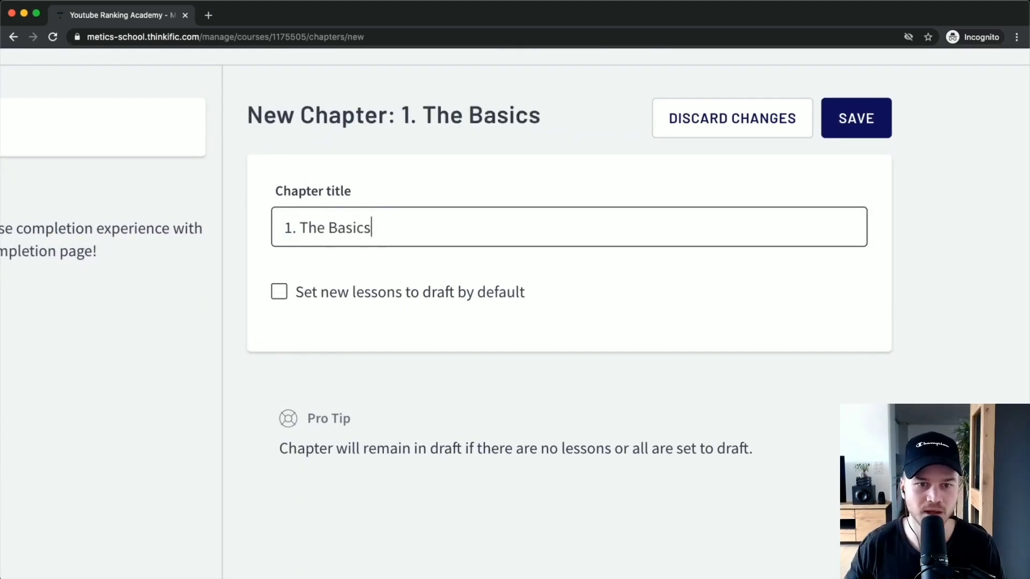
click(840, 119)
key(super+minus)
key(super+minus)
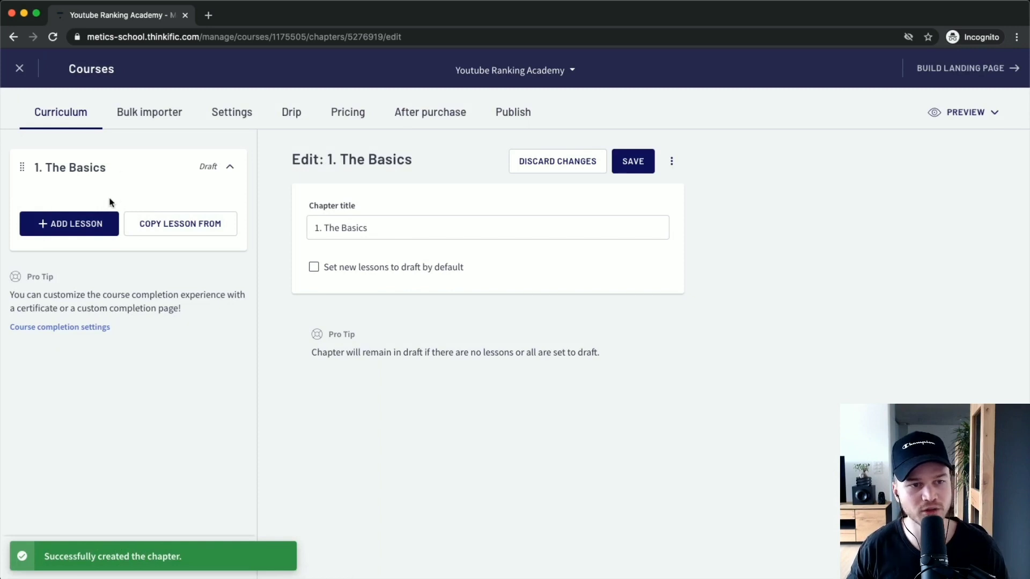
Add another chapter below "1. The Basics" in the course curriculum
key(super+plus)
key(super+plus)
key(super+plus)
scroll(118, 176, up, 2)
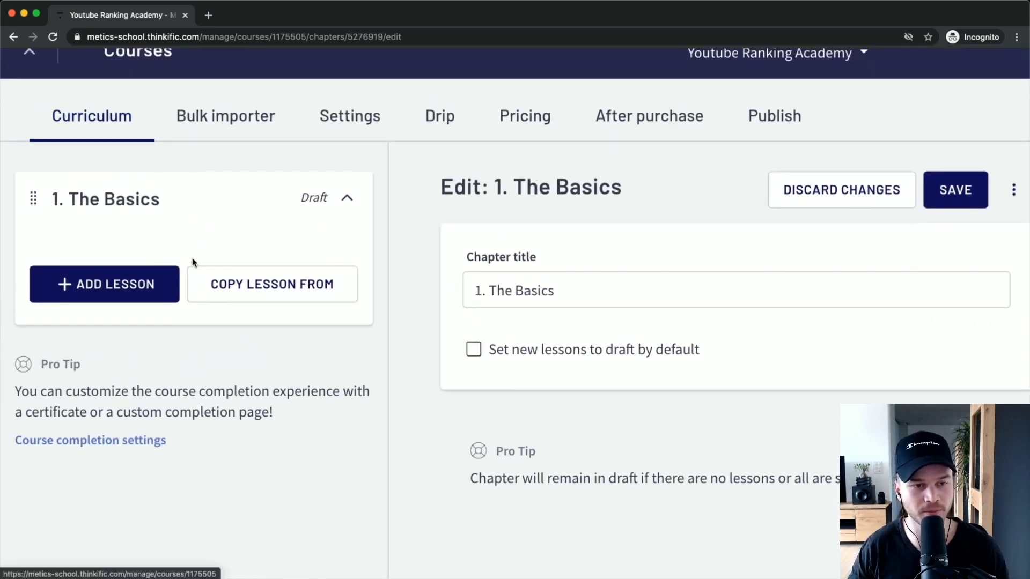
key(super+0)
key(super+plus)
key(super+plus)
key(super+plus)
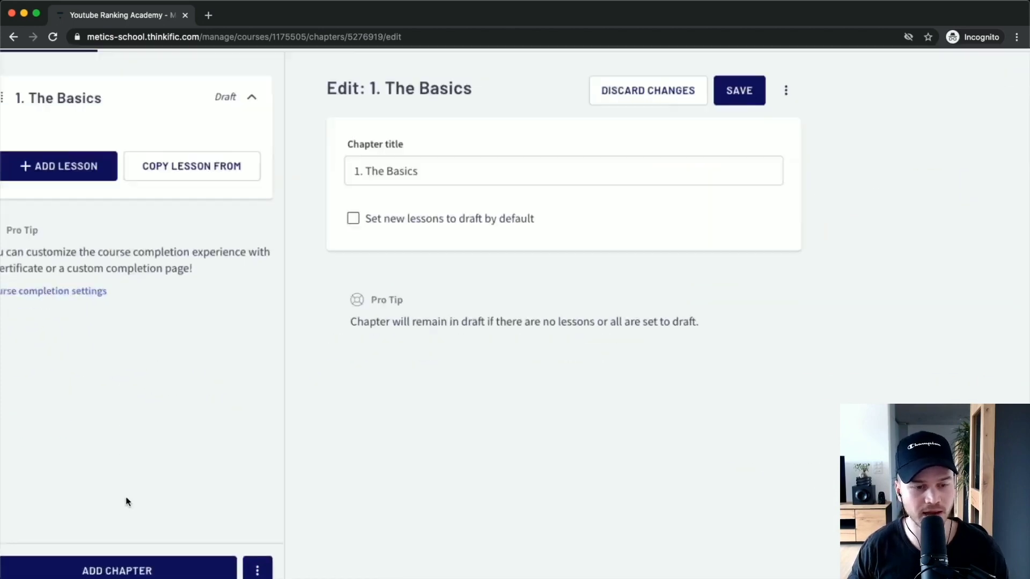
click(186, 549)
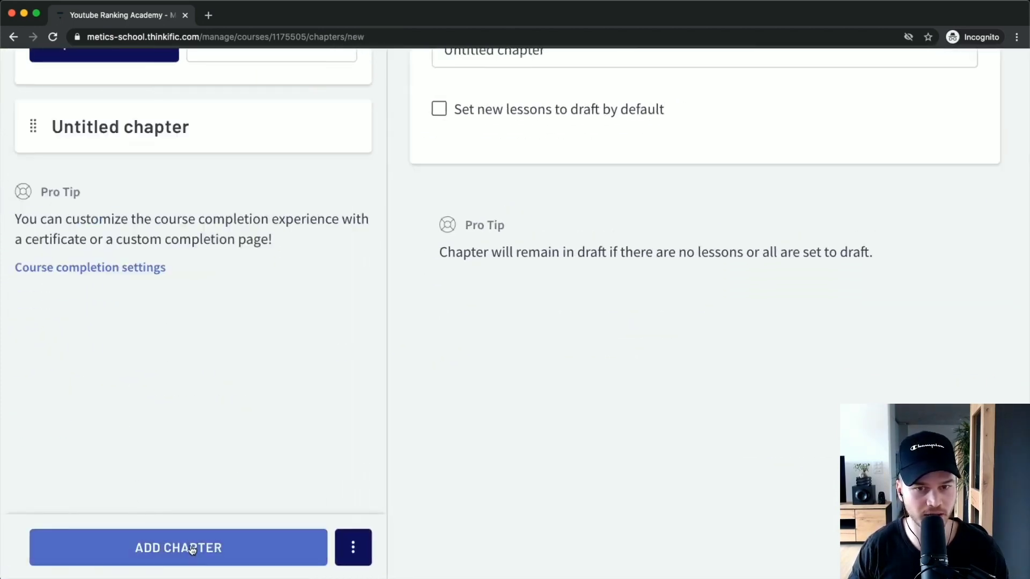
Title the new untitled chapter "2. Setting up your youtube channel" and save it
key(super+0)
drag(376, 229, 266, 234)
text(2.)
drag(373, 228, 279, 228)
text(2. Settin)
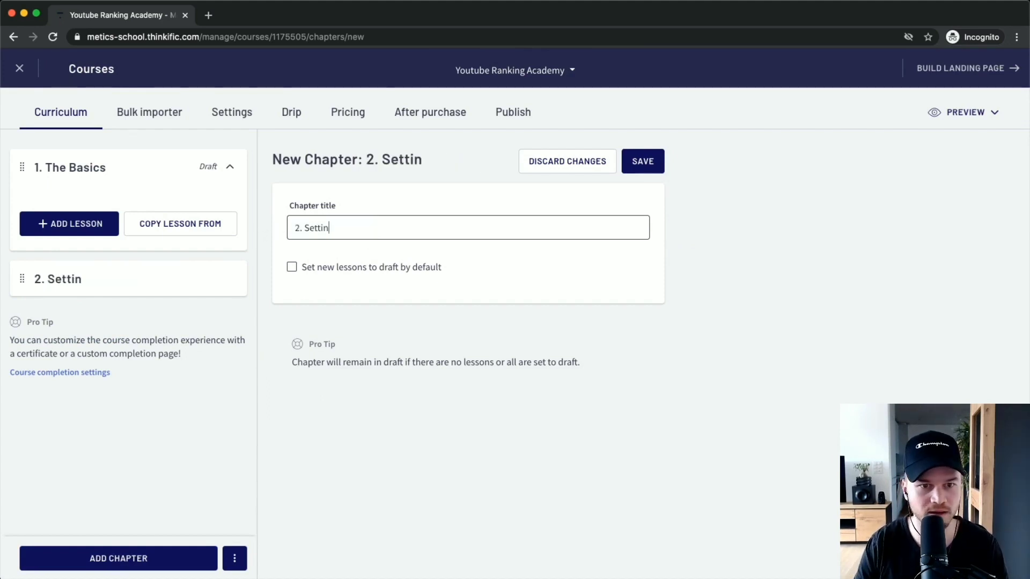
text(g up your yo)
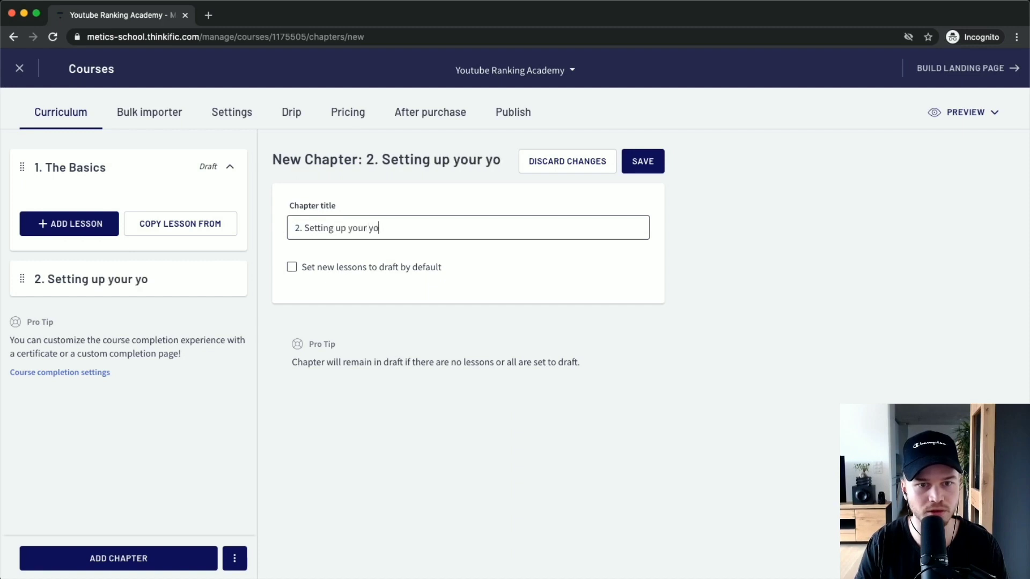
text(utube channel)
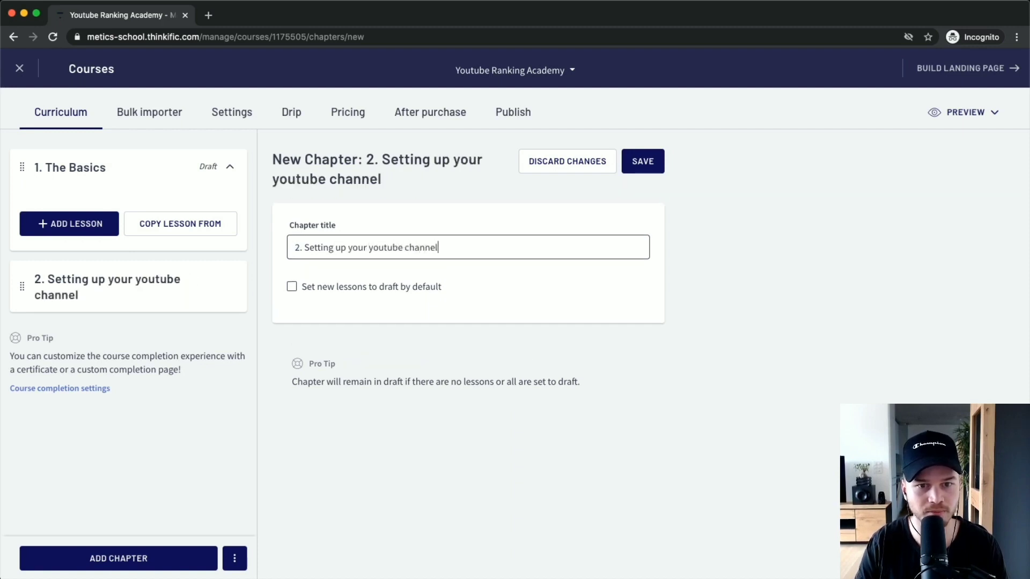
click(661, 164)
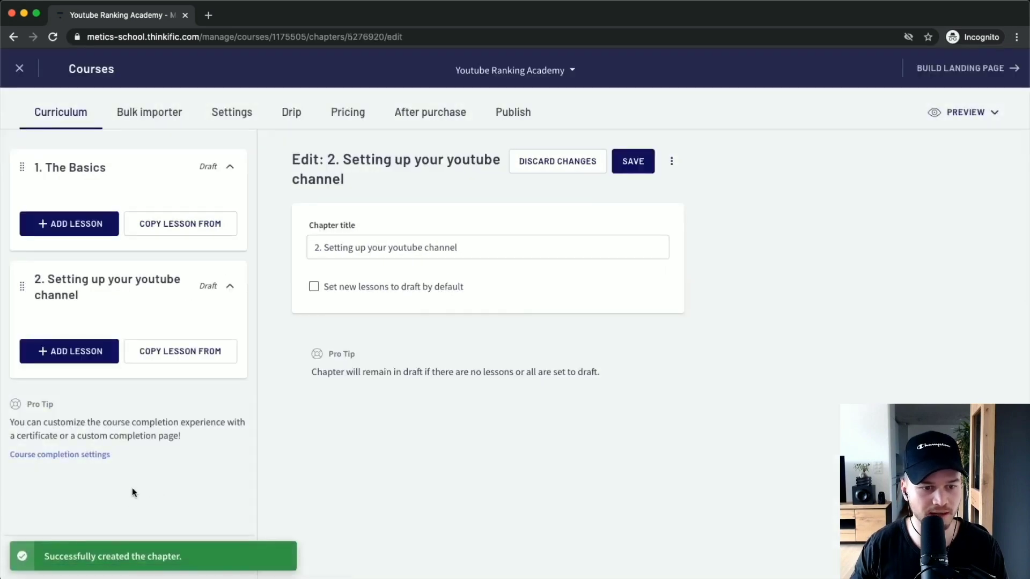
Add and save a third chapter titled "3. Creating your first video", without setting new lessons to draft by default
click(74, 558)
click(358, 227)
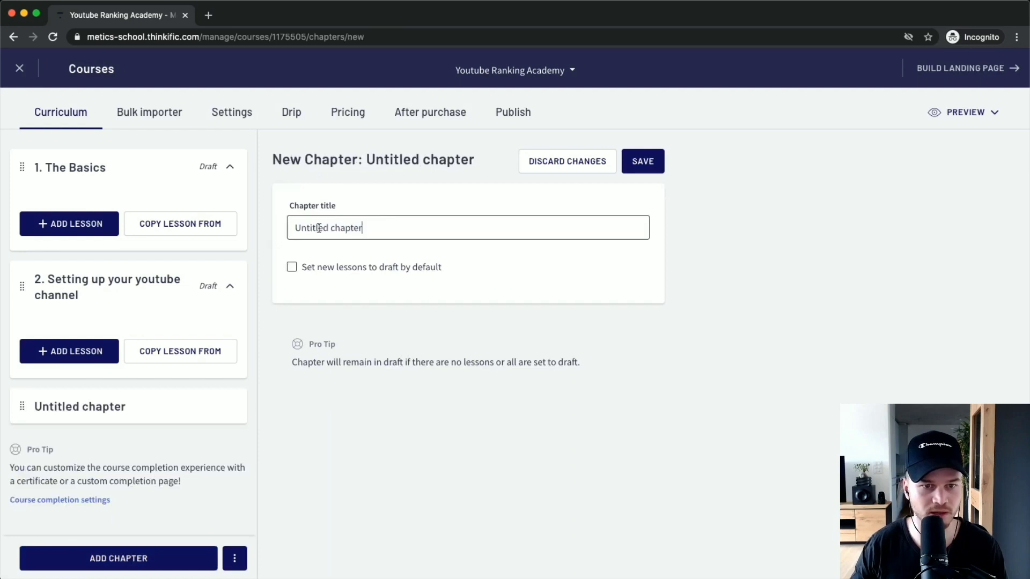
drag(289, 227, 389, 228)
text(3.)
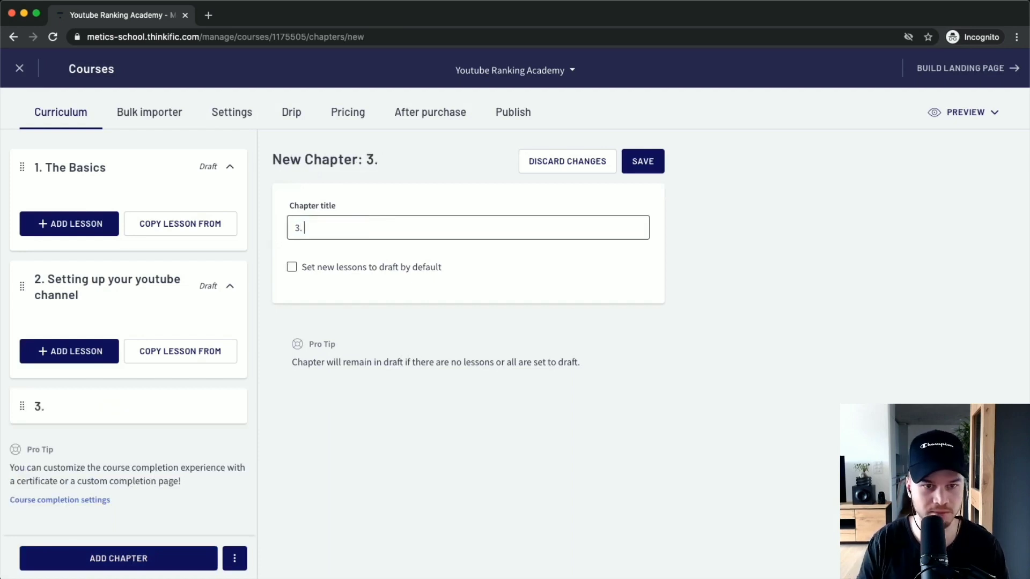
text( Creating your fi)
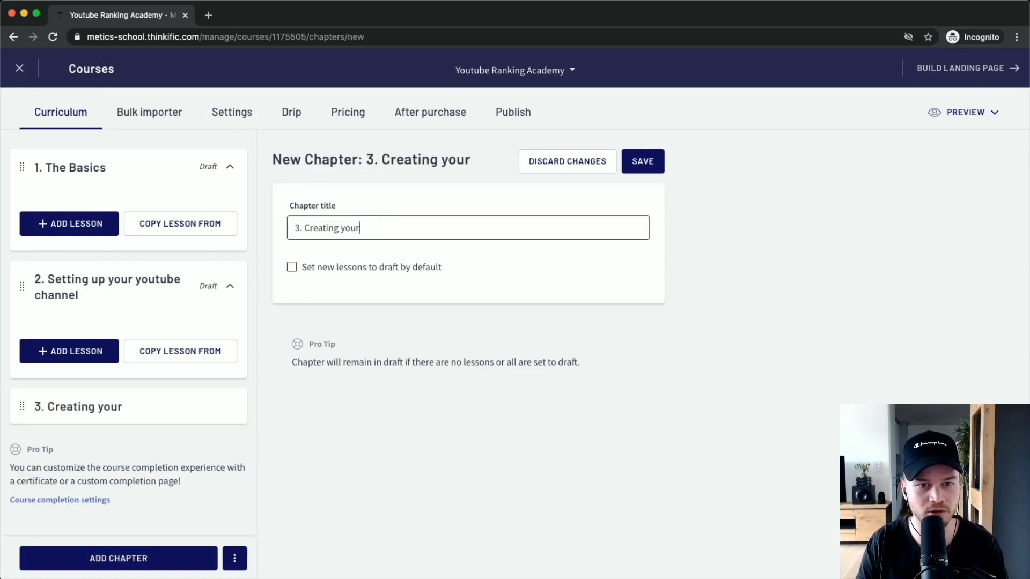
text(rst video)
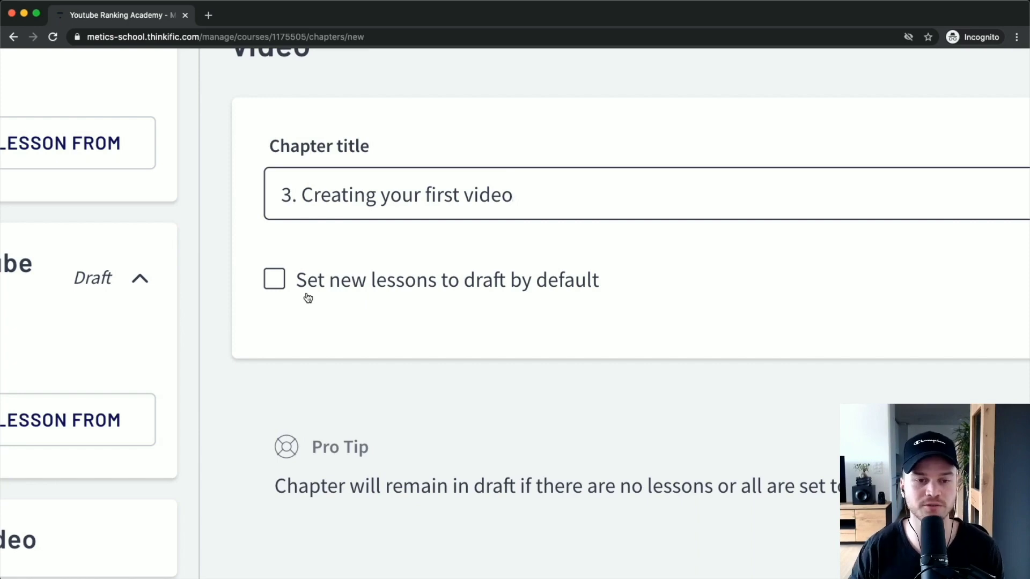
click(285, 287)
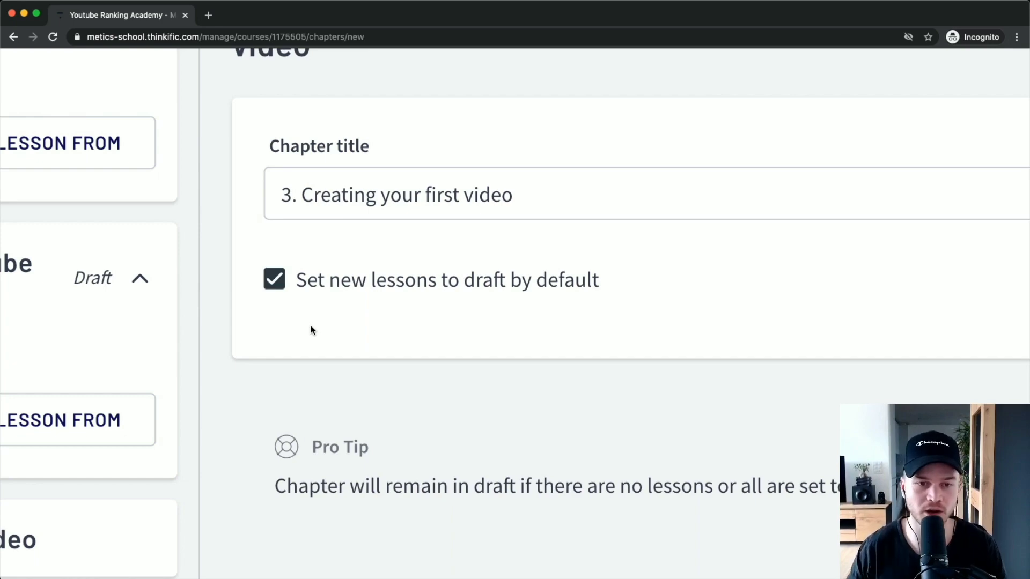
click(279, 288)
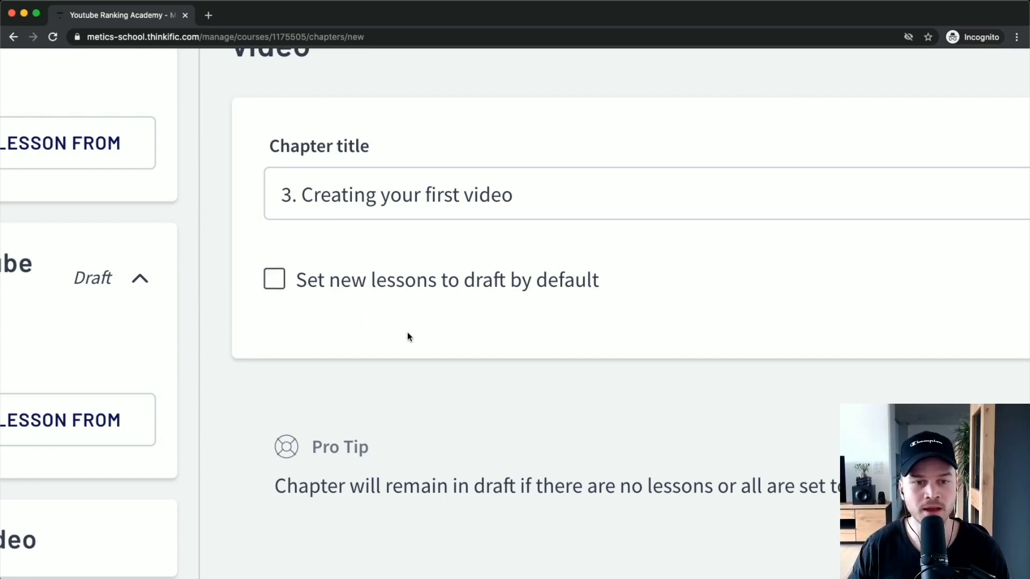
click(736, 102)
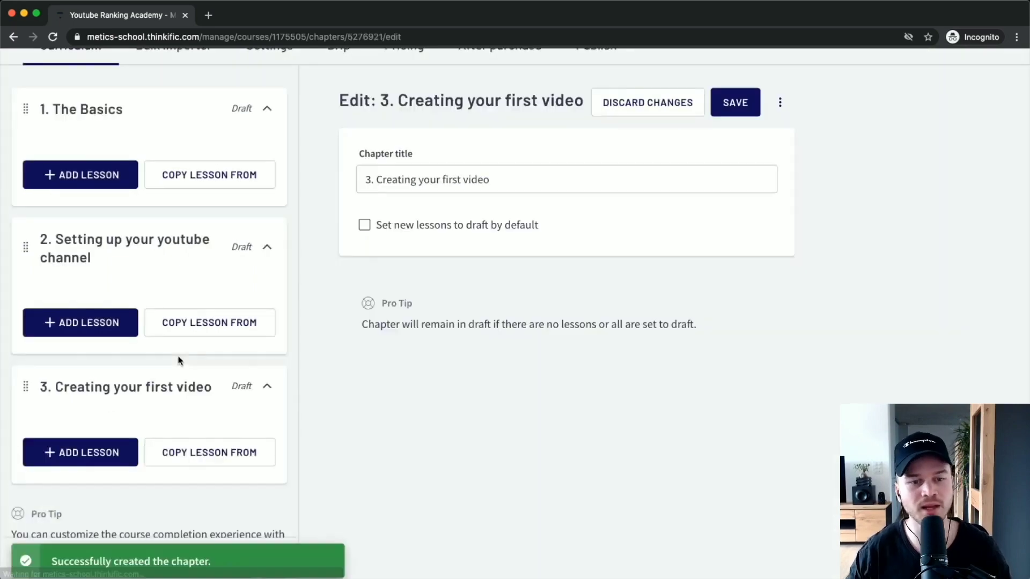
Bulk-import the videos "Example Lecture 1.mp4" and "Example Lecture 2.mp4" into the chapter "1. The Basics"
scroll(178, 360, down, 3)
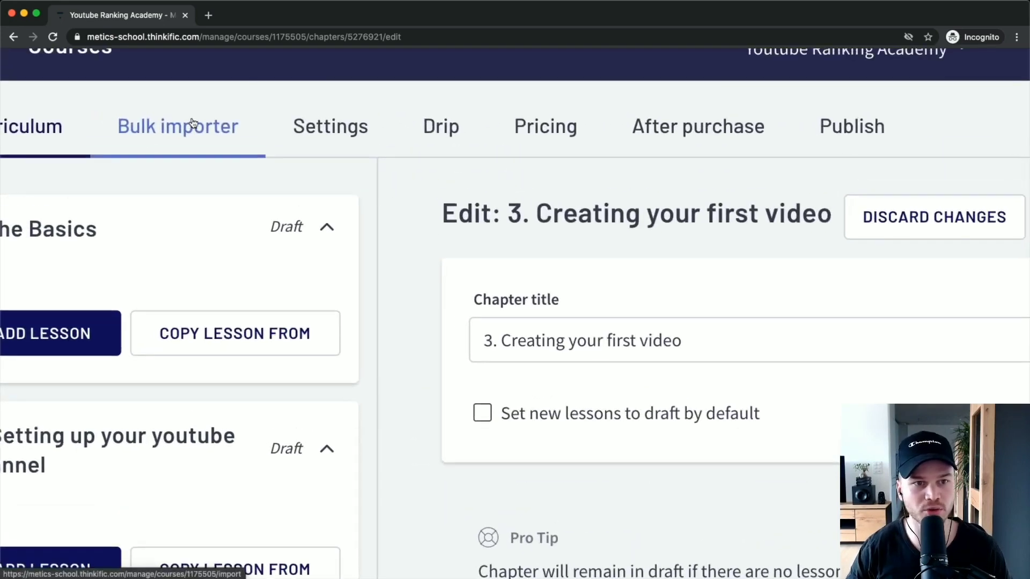
click(158, 89)
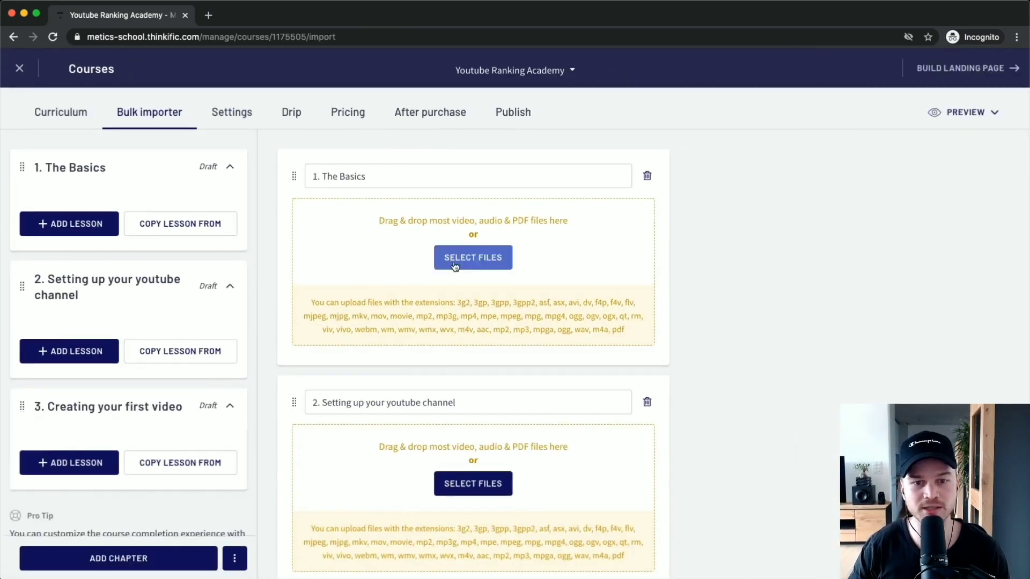
scroll(558, 328, down, 5)
scroll(491, 306, up, 5)
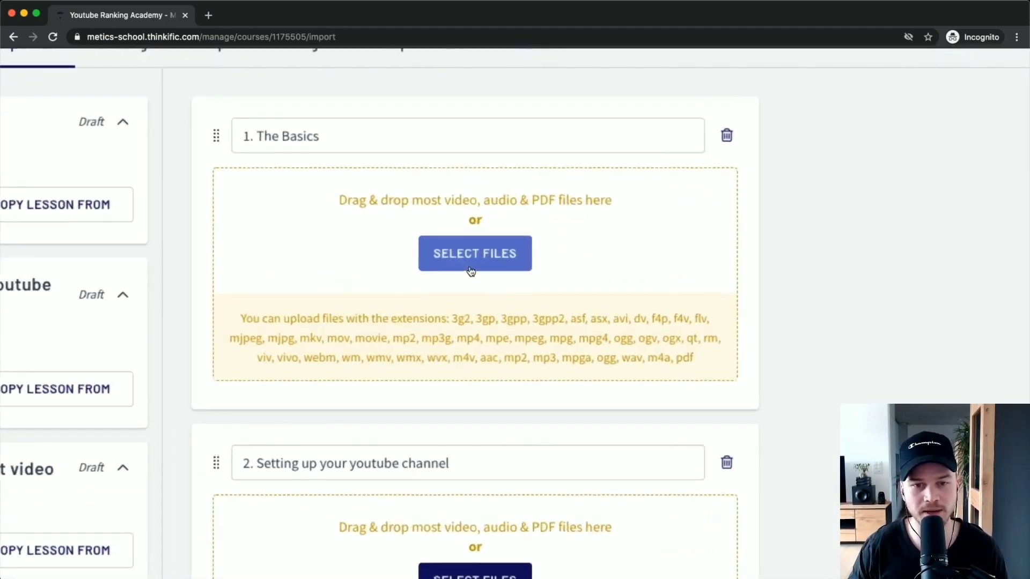
click(471, 271)
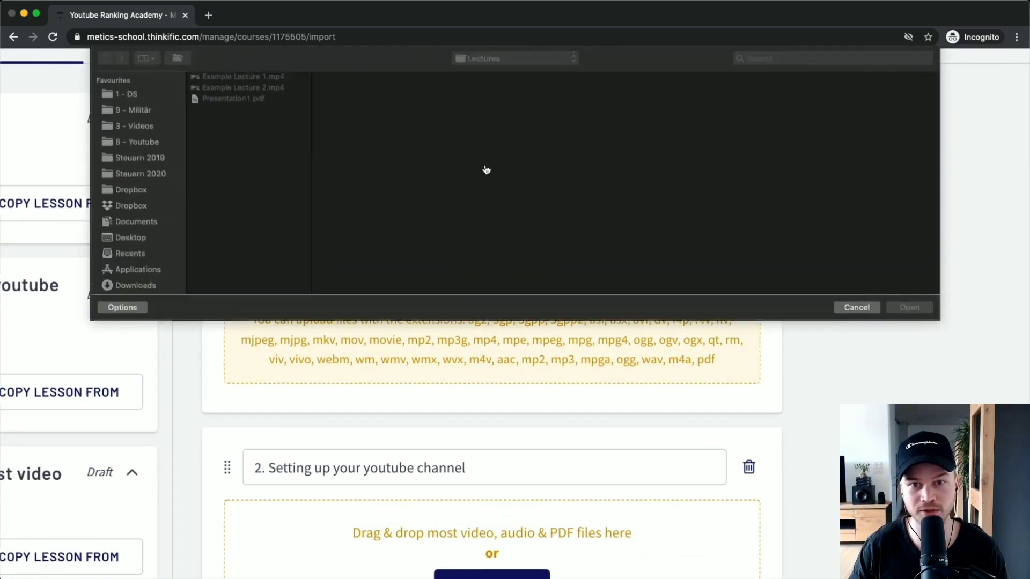
click(244, 87)
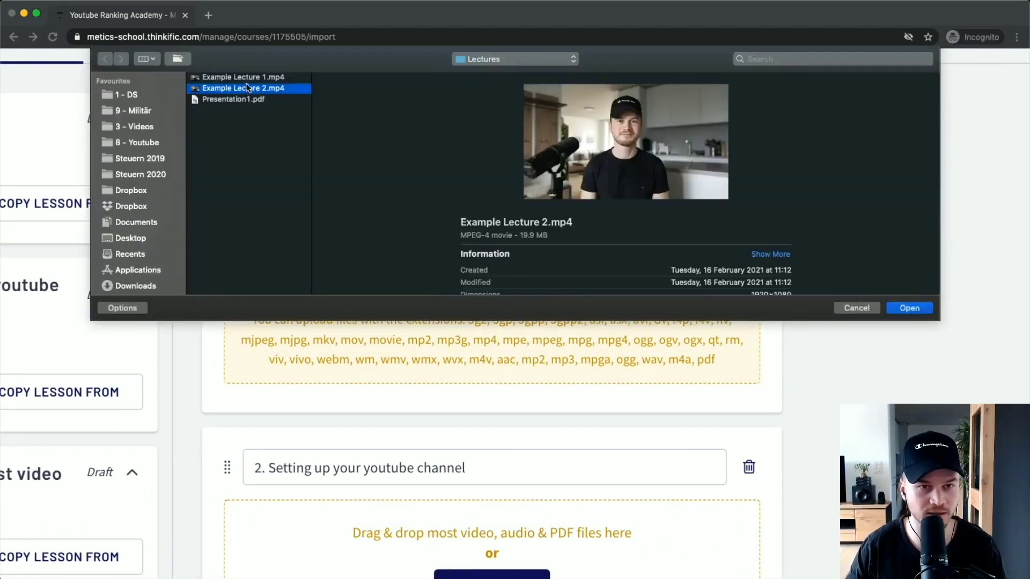
shift+click(253, 81)
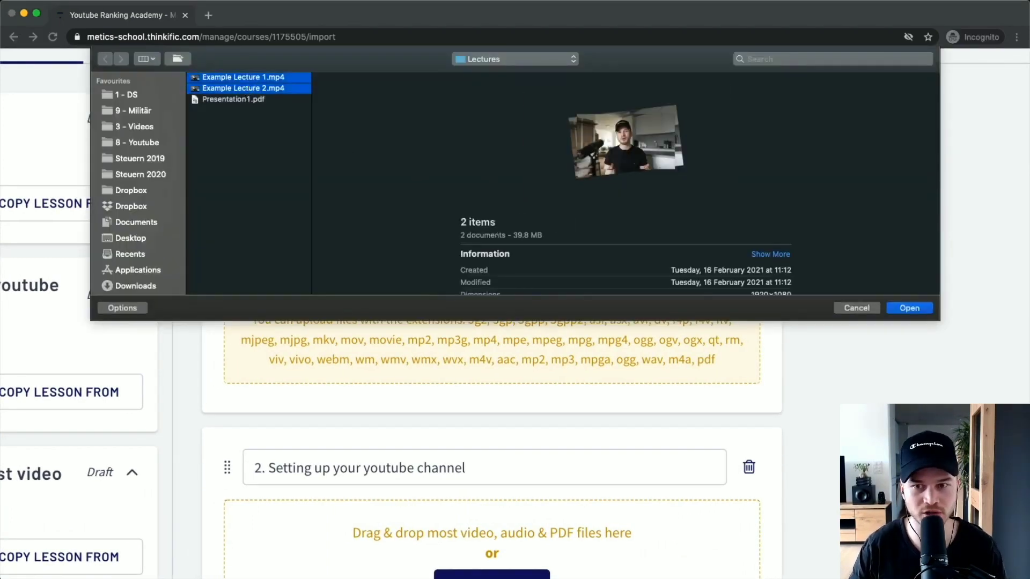
click(899, 308)
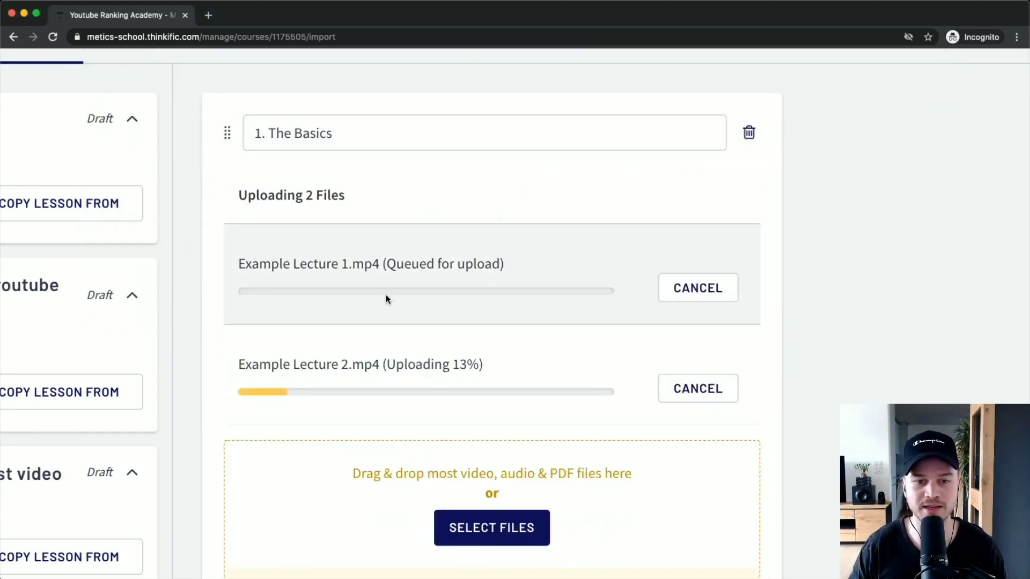
scroll(387, 295, down, 3)
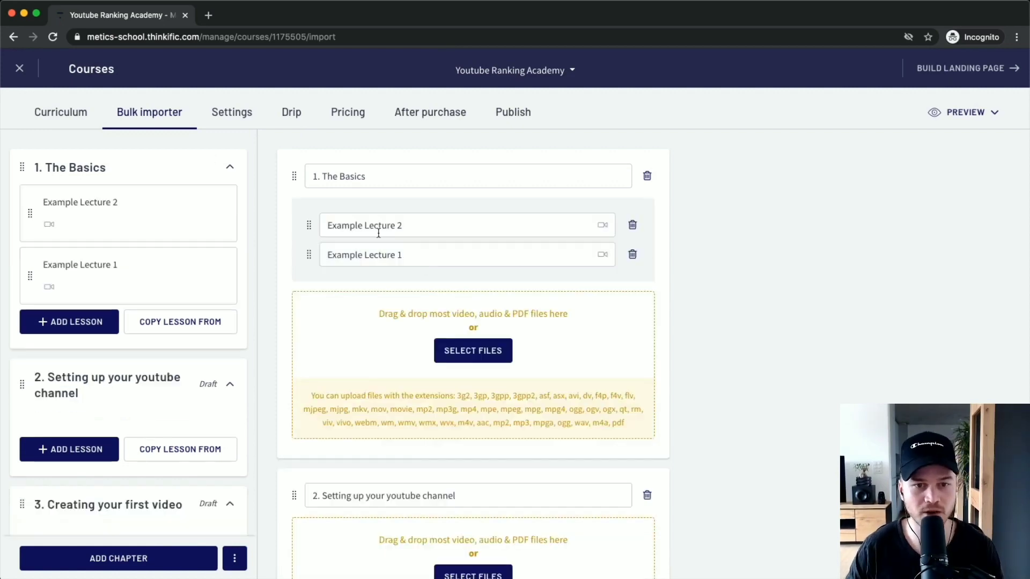
Rename the imported lesson "Example Lecture 2" in "1. The Basics" as "How the algorithm works"
scroll(374, 226, up, 3)
scroll(376, 229, up, 2)
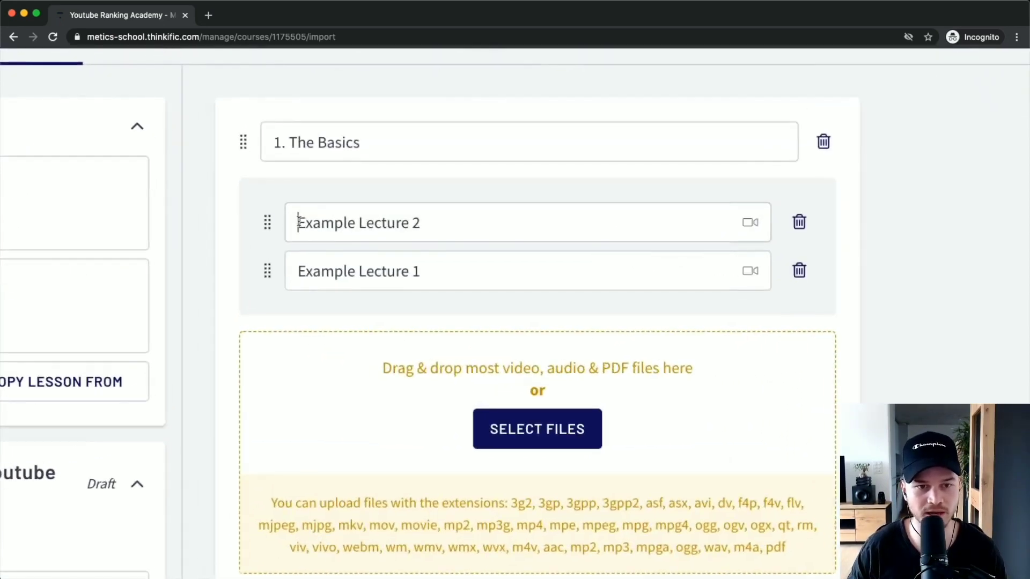
drag(299, 222, 425, 228)
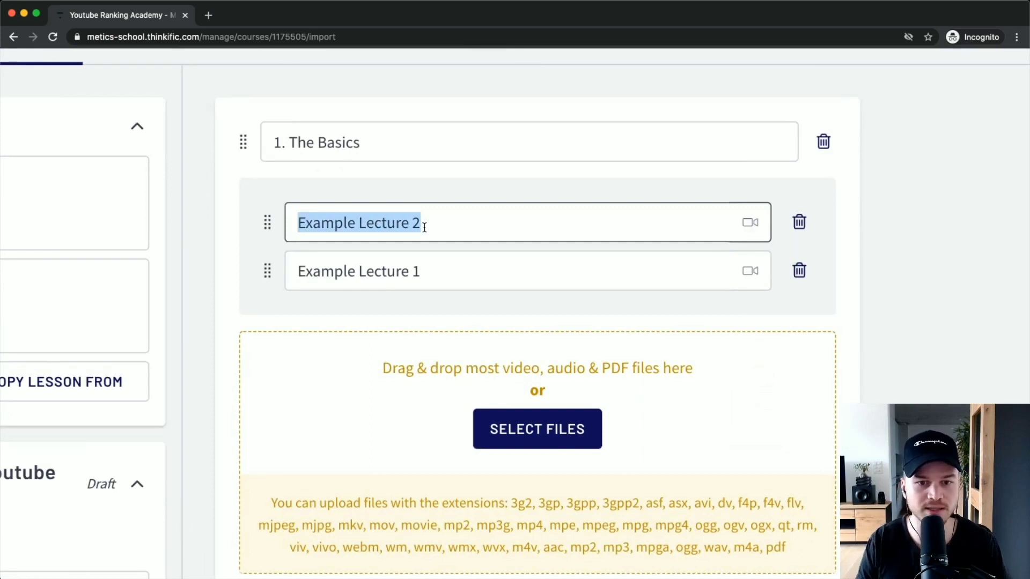
text(Hwo)
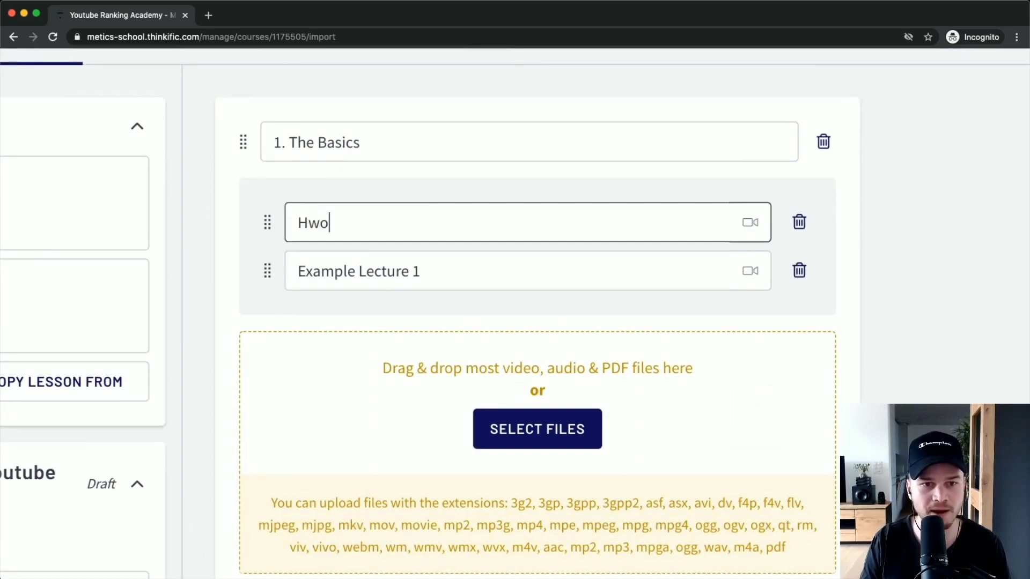
key(BackSpace)
key(BackSpace)
text(ow the)
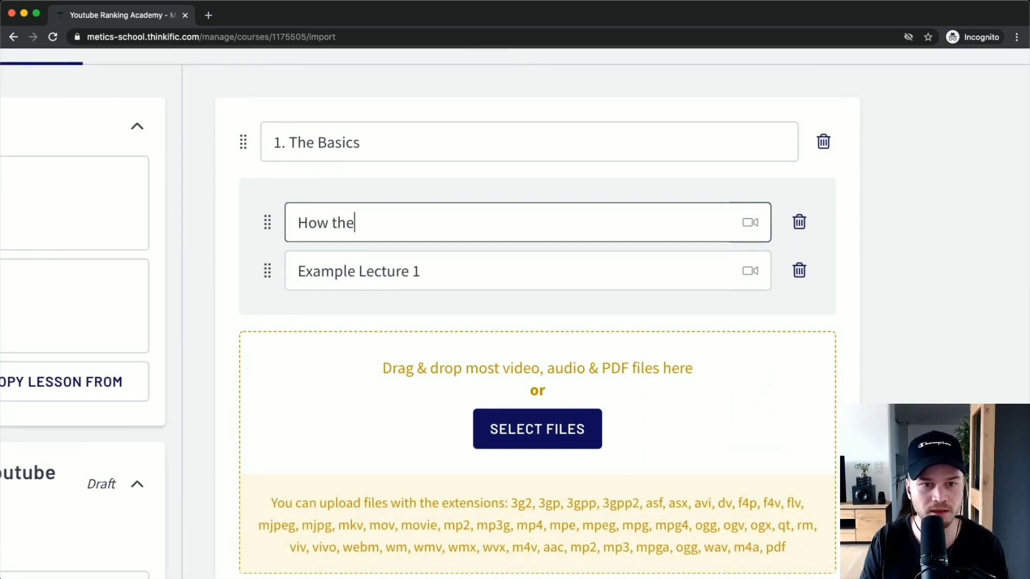
text( algorithm works)
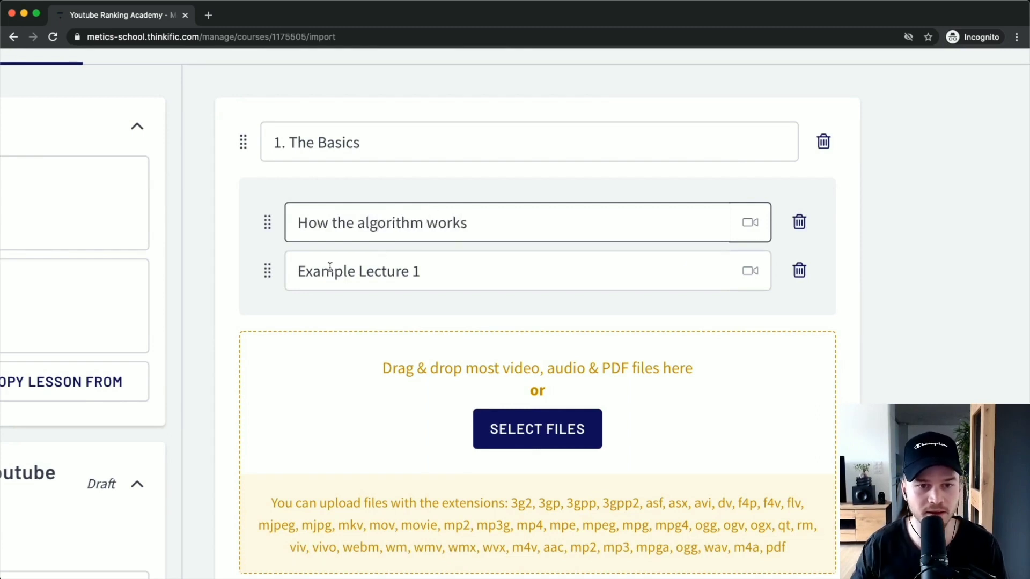
Rename the imported lesson "Example Lecture 1" in "1. The Basics" as "How we can get on top"
drag(298, 270, 450, 284)
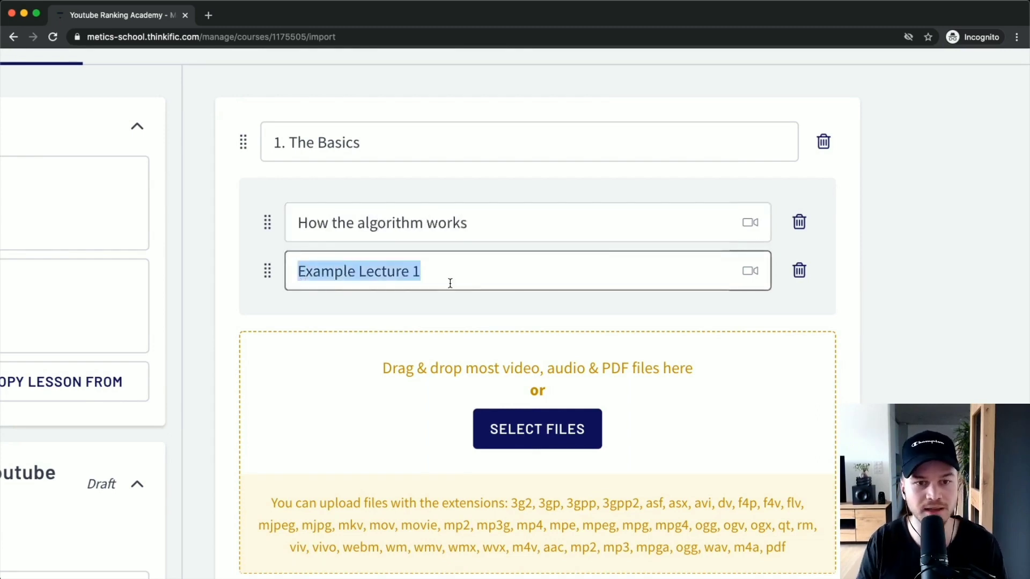
text(How we c)
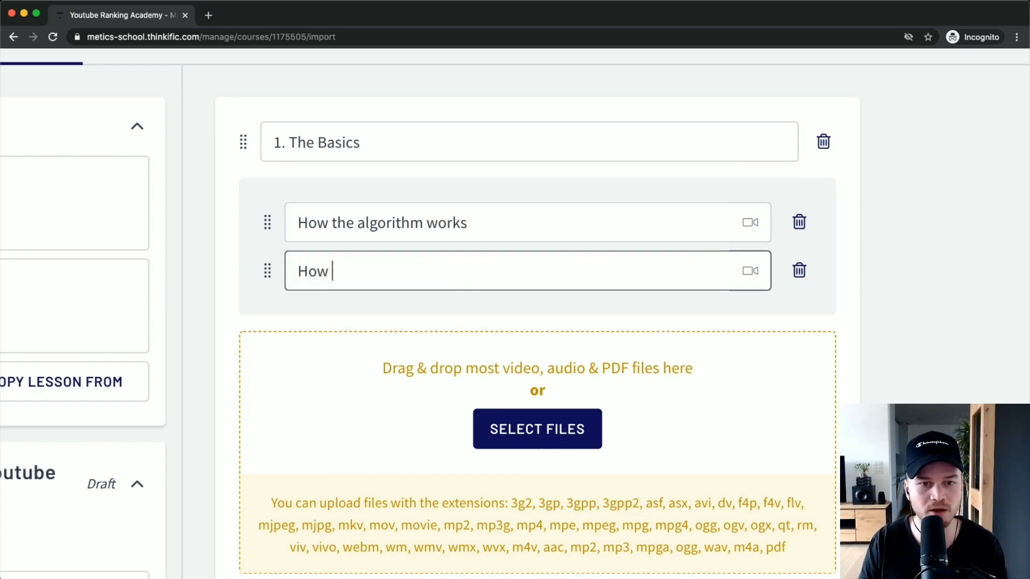
text(an get on top)
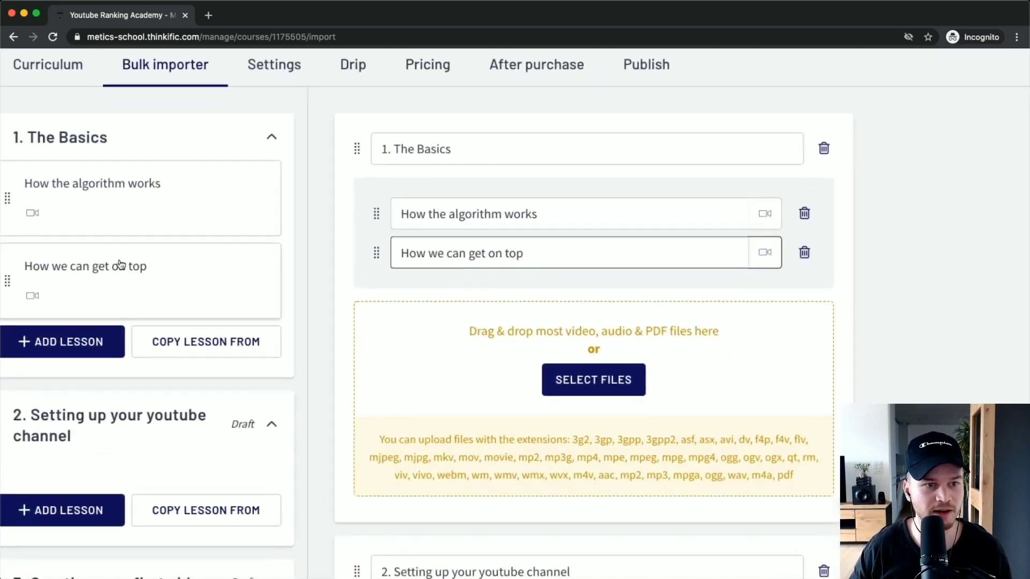
scroll(123, 159, up, 1)
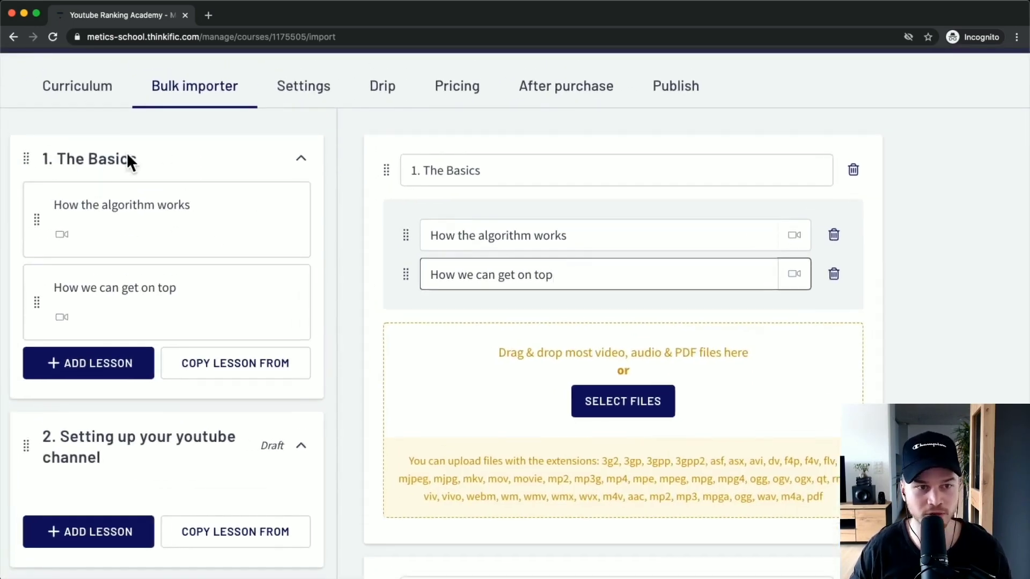
scroll(247, 174, down, 2)
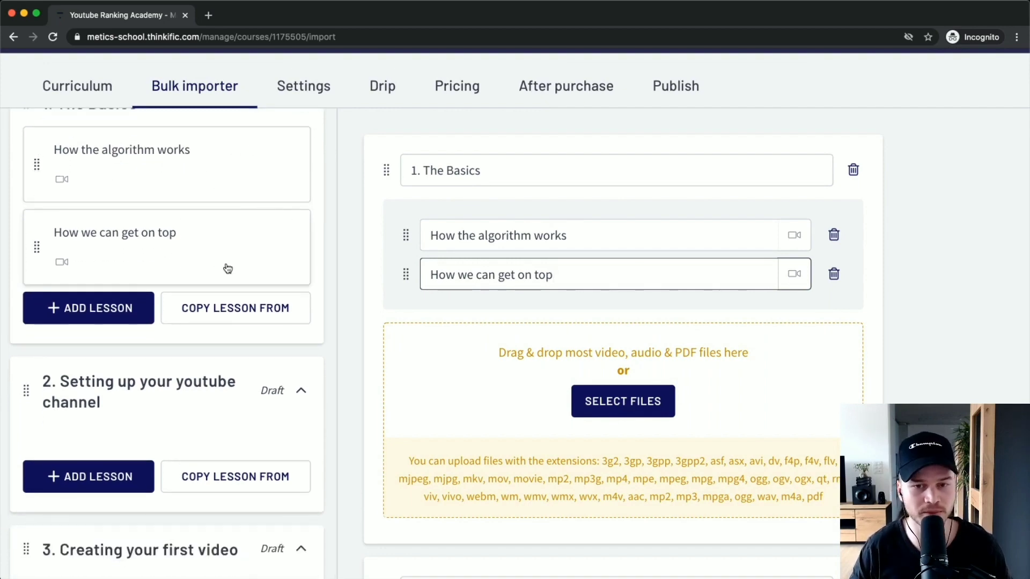
Add a quiz lesson to the chapter "2. Setting up your youtube channel"
key(super+minus)
key(super+minus)
key(super+minus)
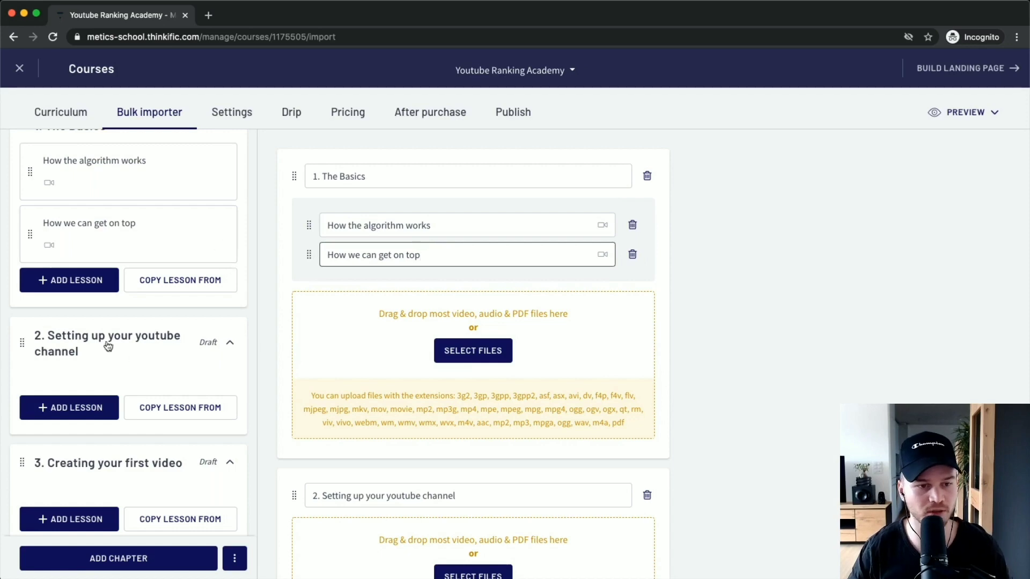
scroll(111, 318, down, 1)
key(super+plus)
key(super+plus)
key(super+plus)
key(super+plus)
scroll(161, 346, down, 1)
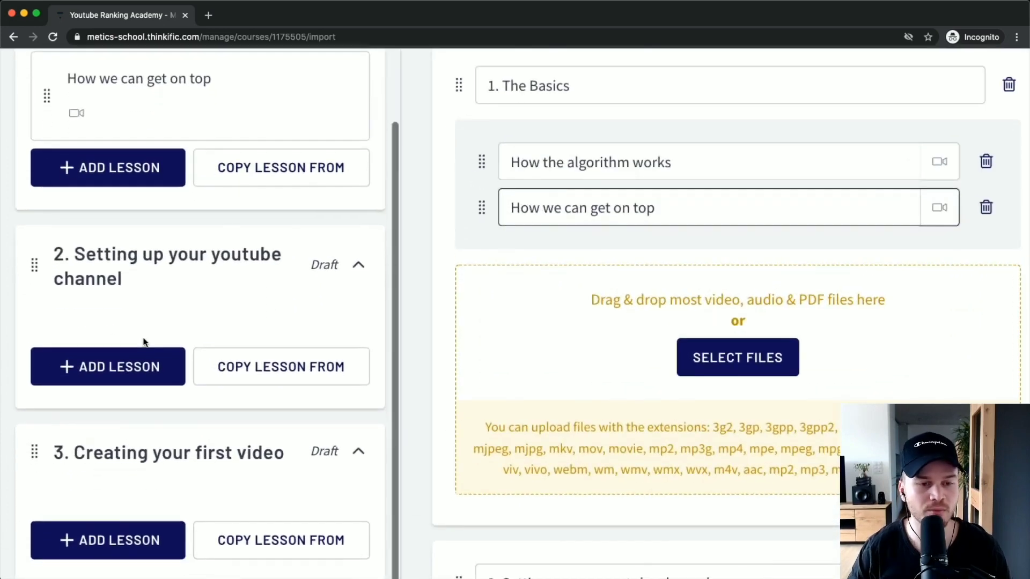
click(112, 367)
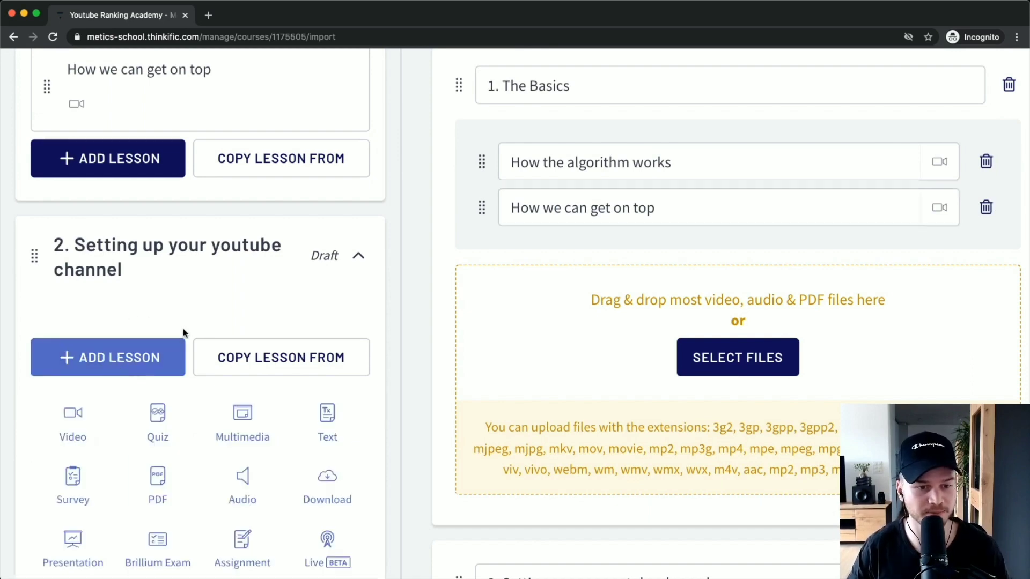
scroll(183, 332, down, 3)
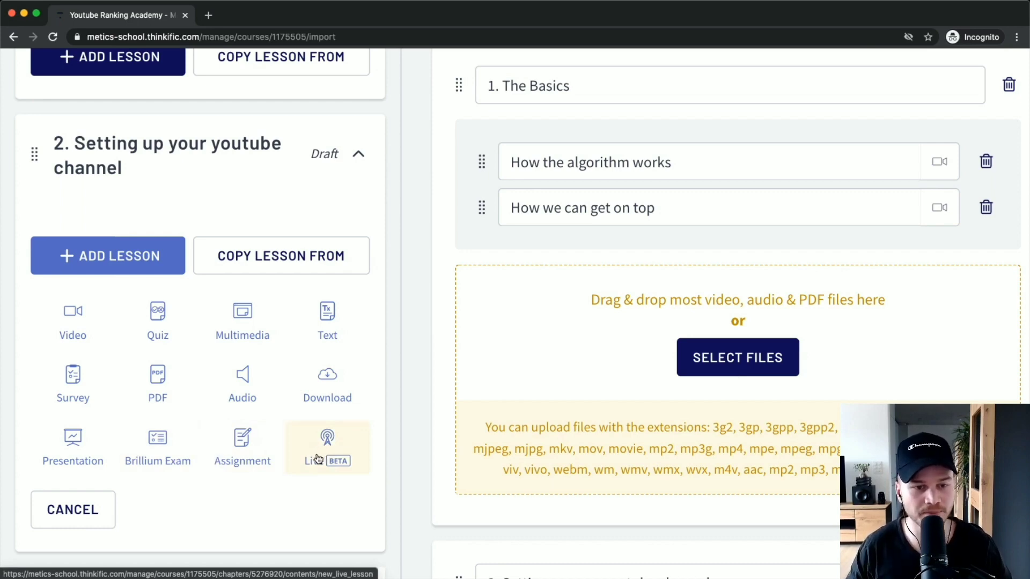
click(159, 317)
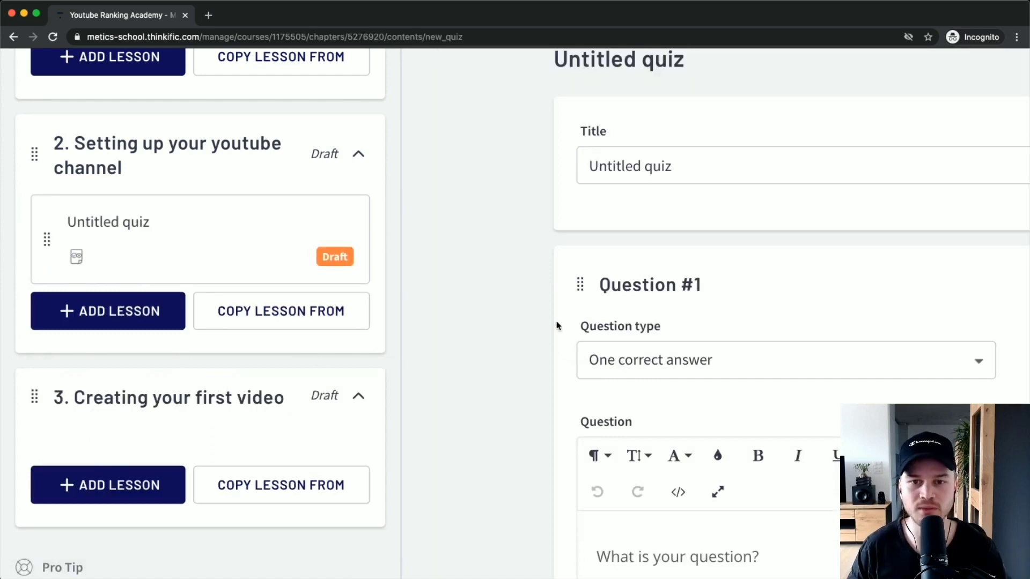
Title the untitled quiz "Test yourself"
scroll(557, 322, down, 3)
drag(378, 229, 449, 232)
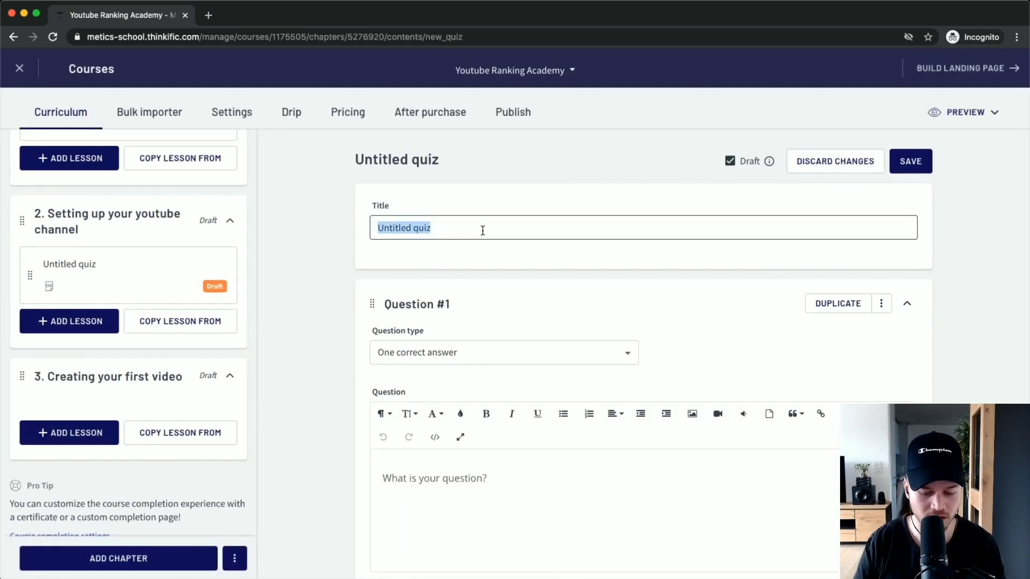
text(Test y)
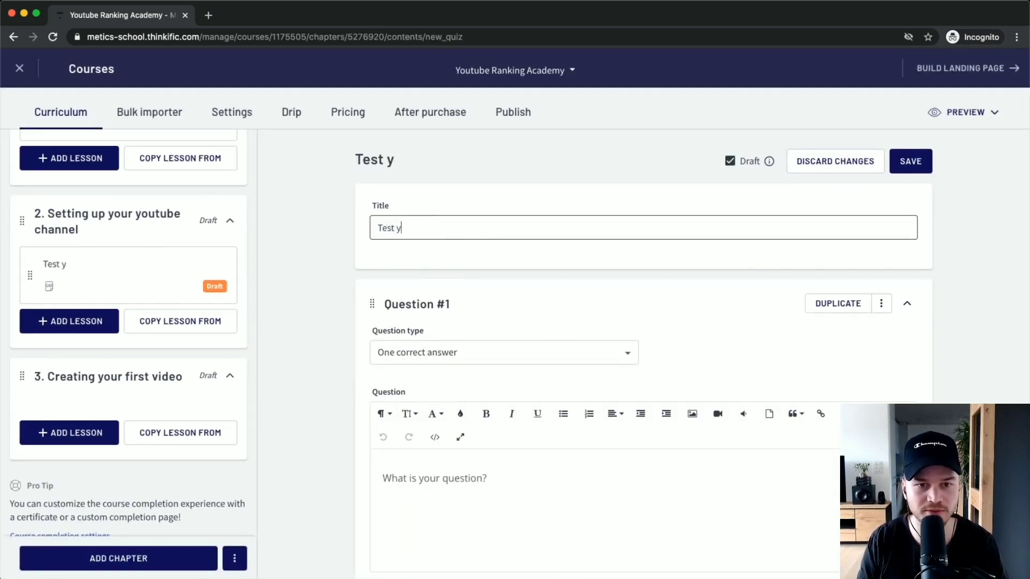
text(ourself)
scroll(471, 336, down, 1)
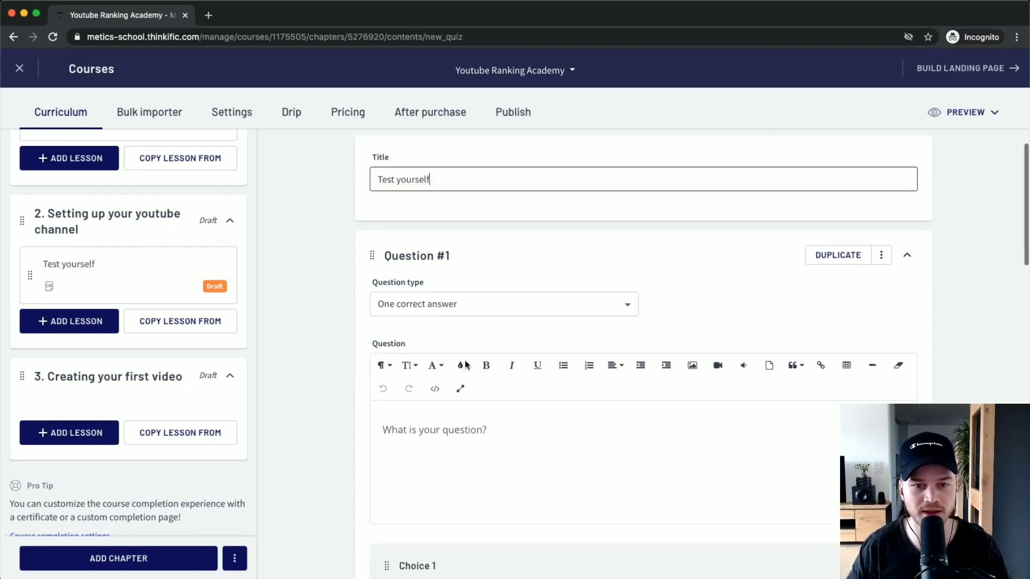
Write "Youtube belongs to..." as the text of Question #1 in the quiz
scroll(457, 430, up, 3)
scroll(453, 408, down, 1)
drag(495, 395, 359, 396)
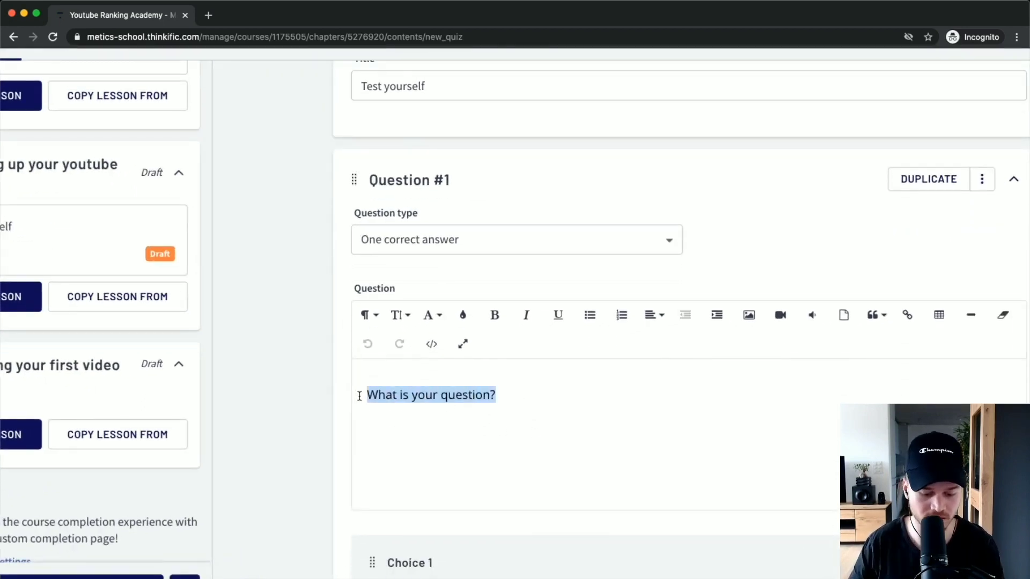
text(YOutu)
key(BackSpace)
key(BackSpace)
key(BackSpace)
key(BackSpace)
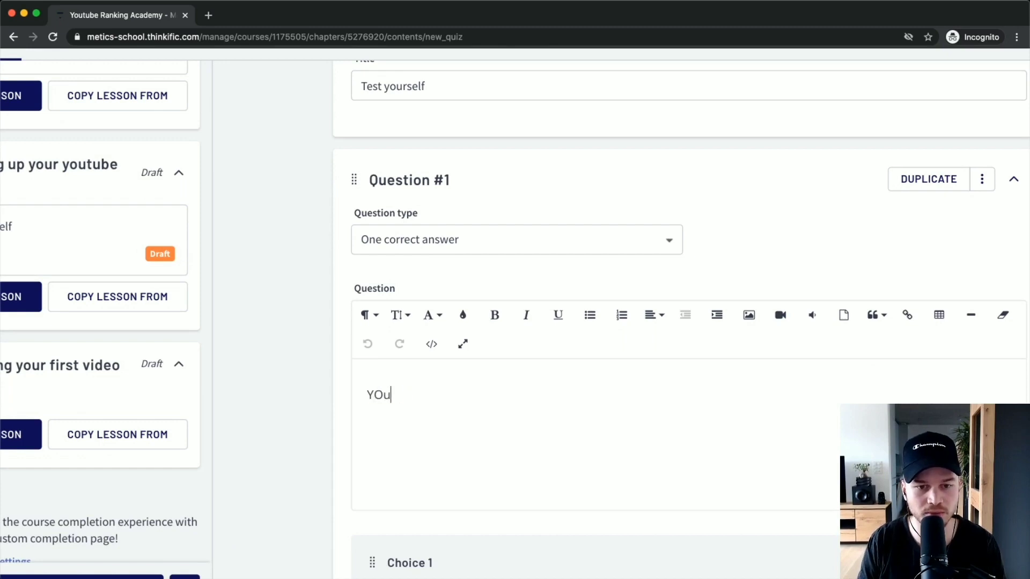
text(outube belongs to...)
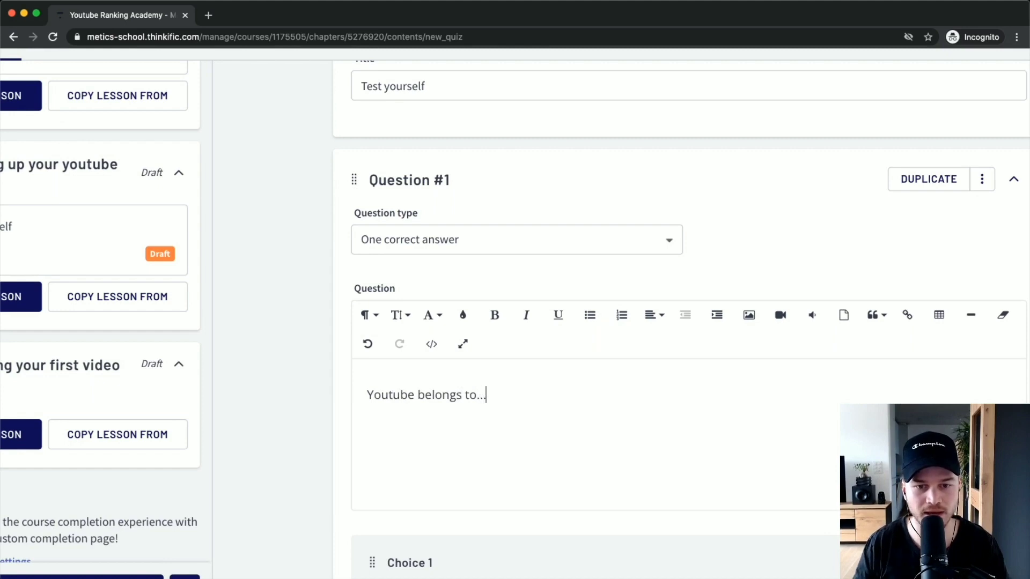
Enter "Google" as Choice 1 and "Facebook" as Choice 2 for Question #1
scroll(366, 401, down, 6)
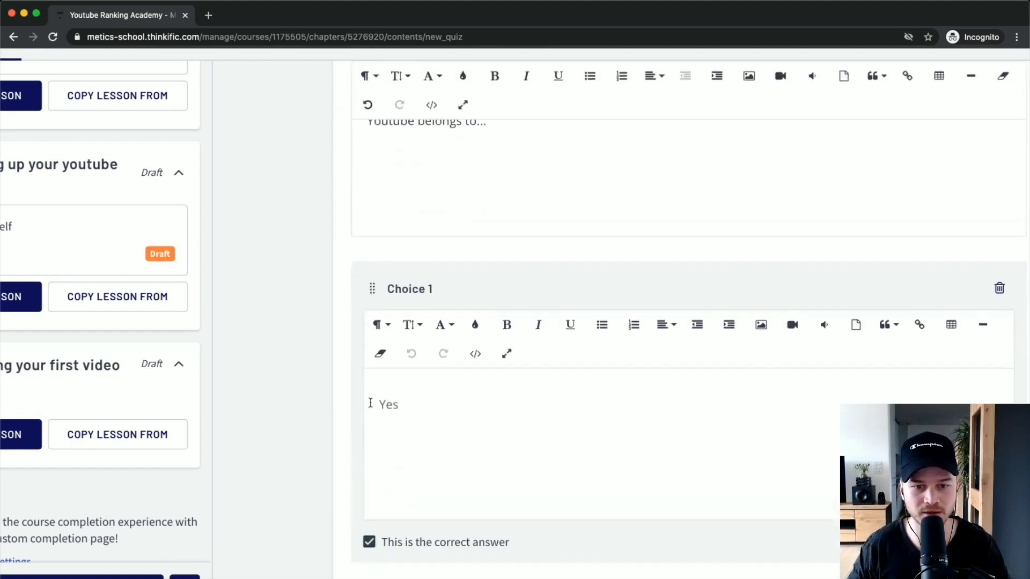
drag(425, 368, 345, 356)
text(Google)
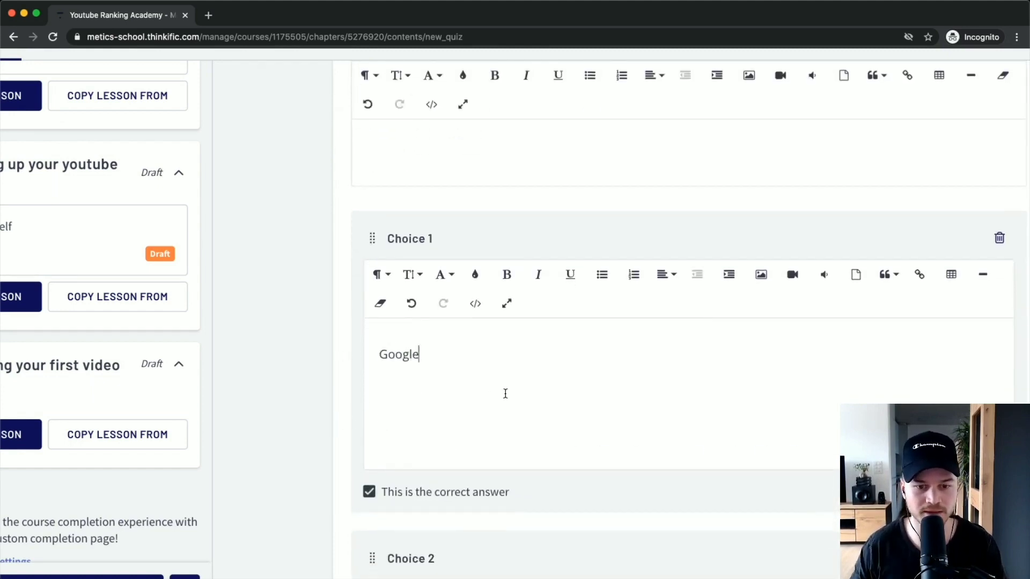
scroll(505, 393, down, 4)
drag(410, 465, 364, 458)
text(Facebook)
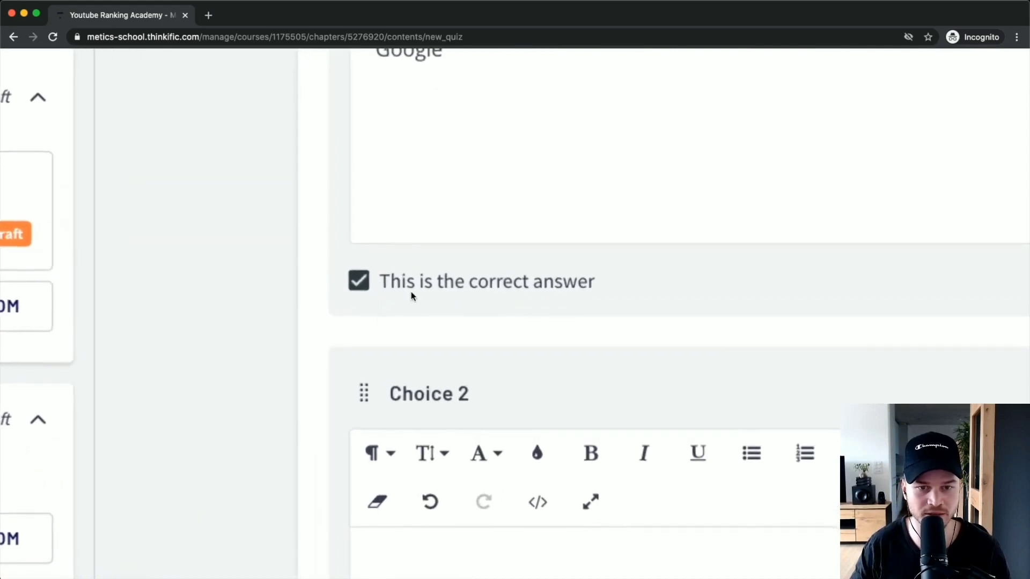
Save the "Test yourself" quiz with its first question and two answer choices
scroll(453, 380, down, 2)
scroll(453, 380, down, 5)
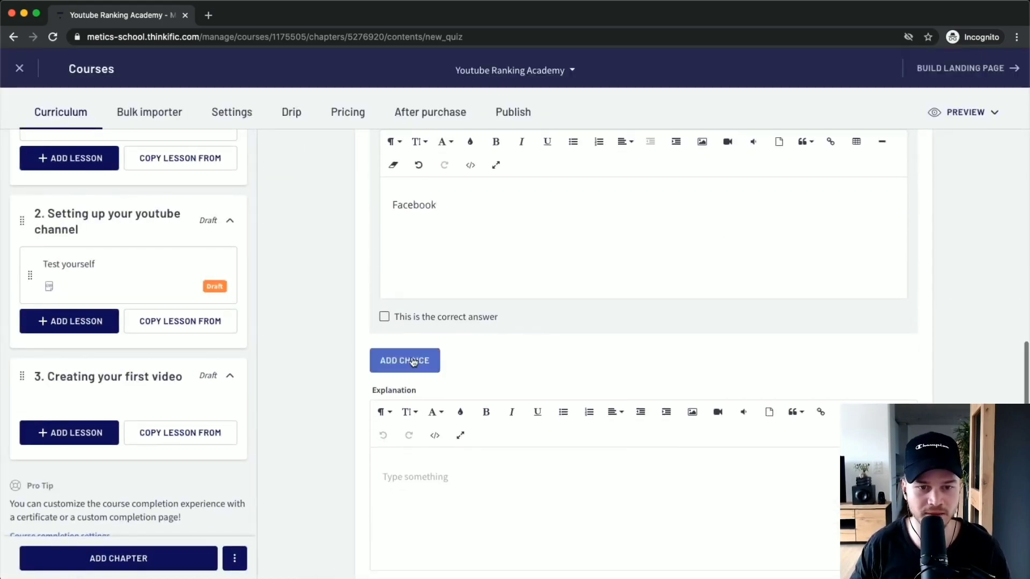
scroll(561, 432, up, 15)
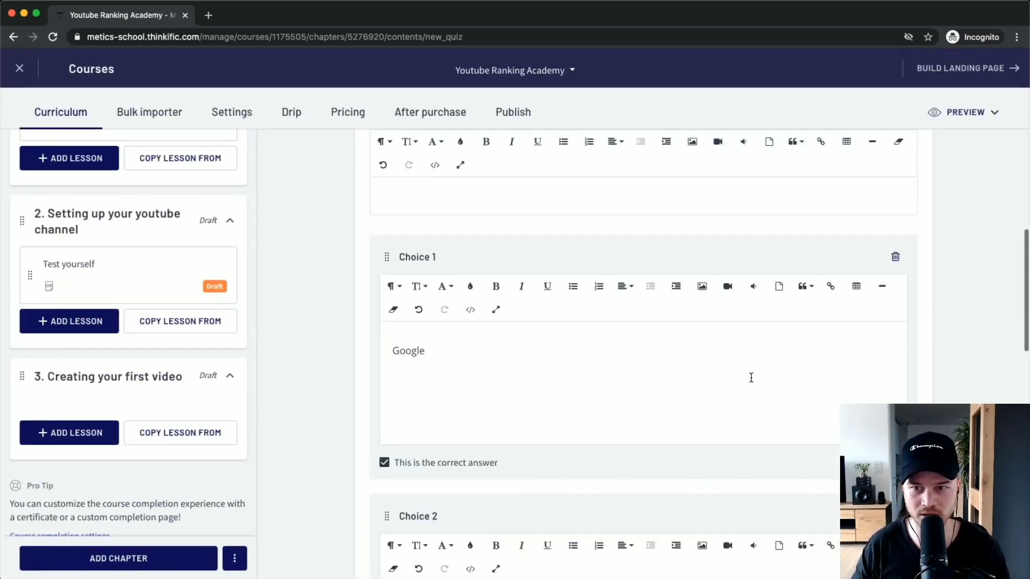
click(908, 161)
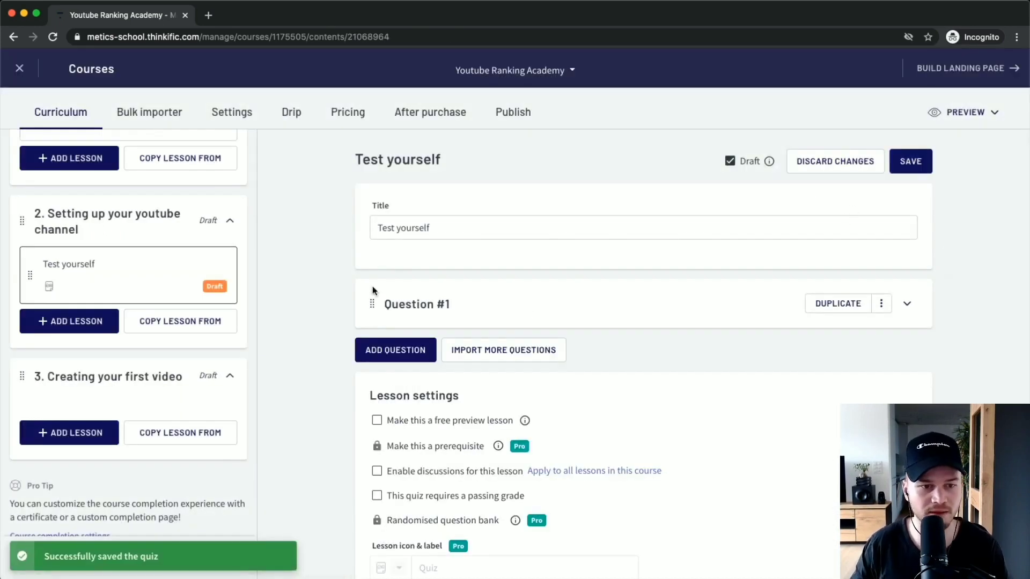
Open the "How the algorithm works" video lesson in the chapter "The Basics" for editing
scroll(91, 394, up, 3)
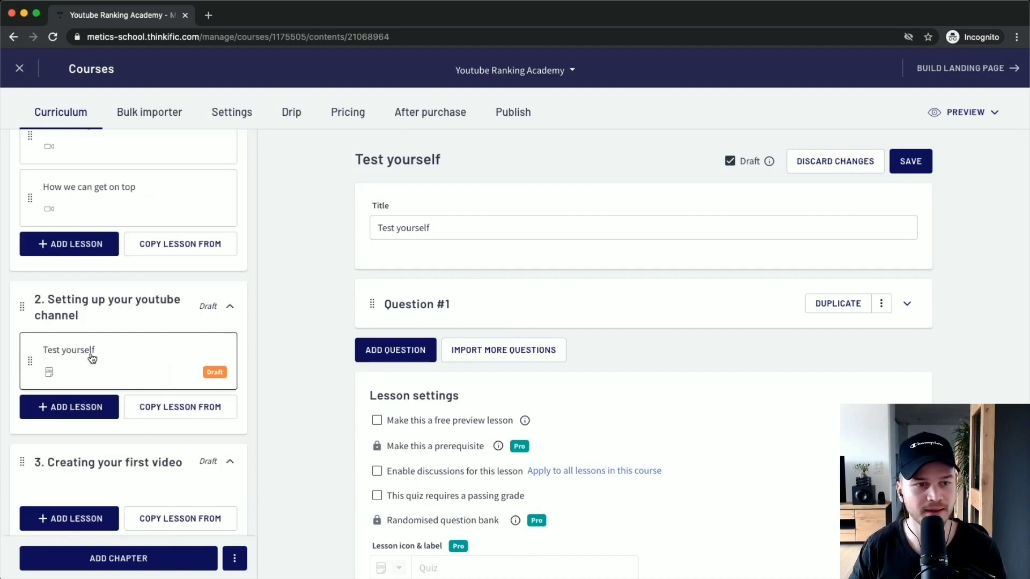
scroll(89, 357, up, 2)
scroll(89, 354, down, 3)
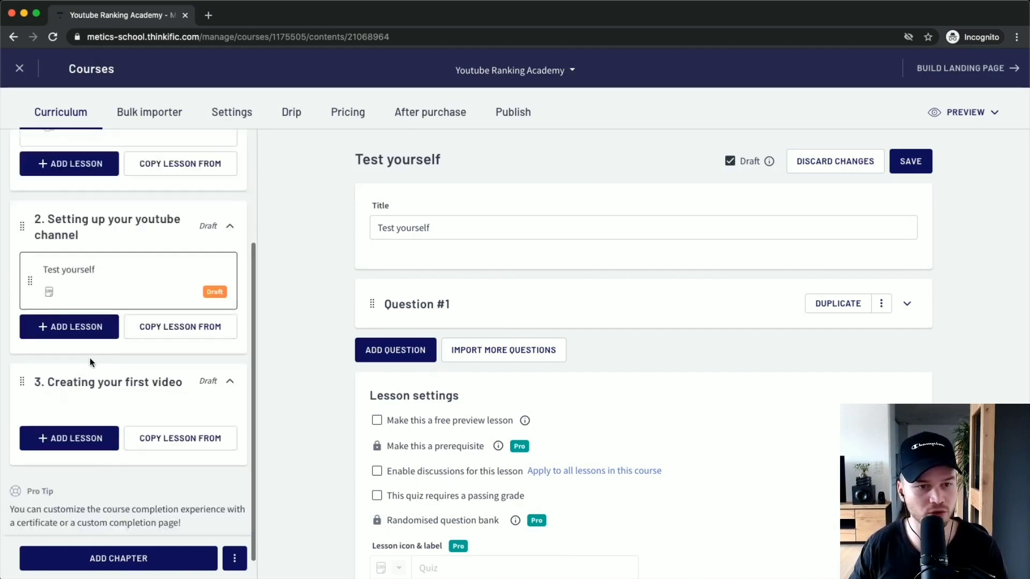
scroll(91, 360, up, 3)
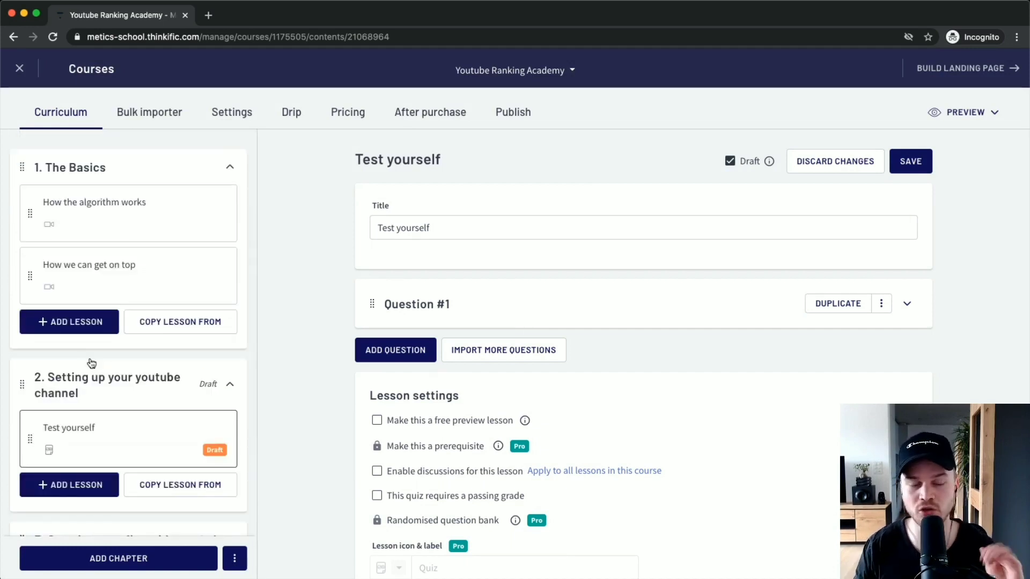
scroll(106, 216, up, 3)
scroll(143, 203, left, 1)
scroll(162, 195, left, 1)
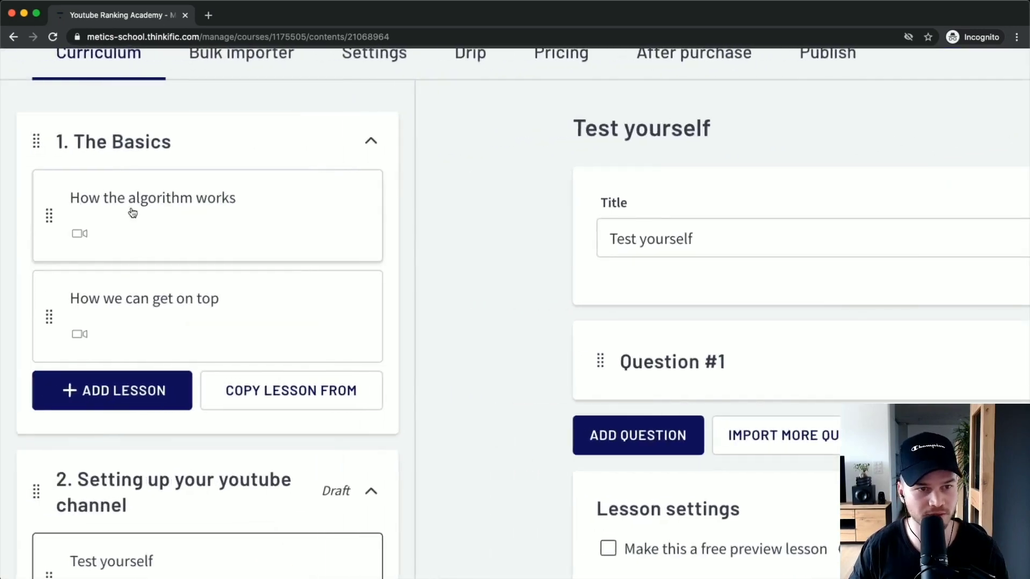
click(172, 201)
scroll(743, 281, right, 5)
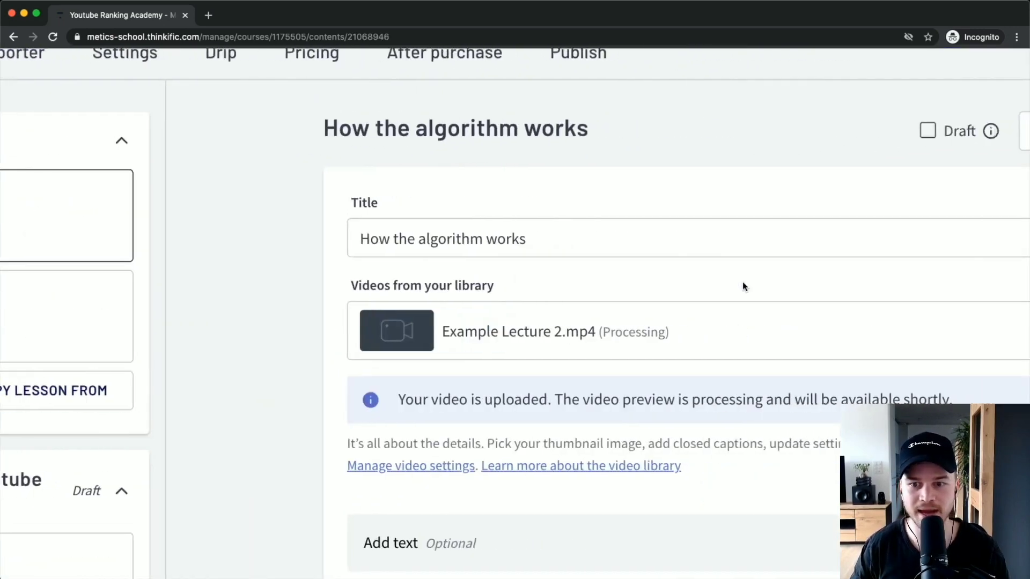
scroll(537, 285, down, 3)
scroll(679, 329, down, 3)
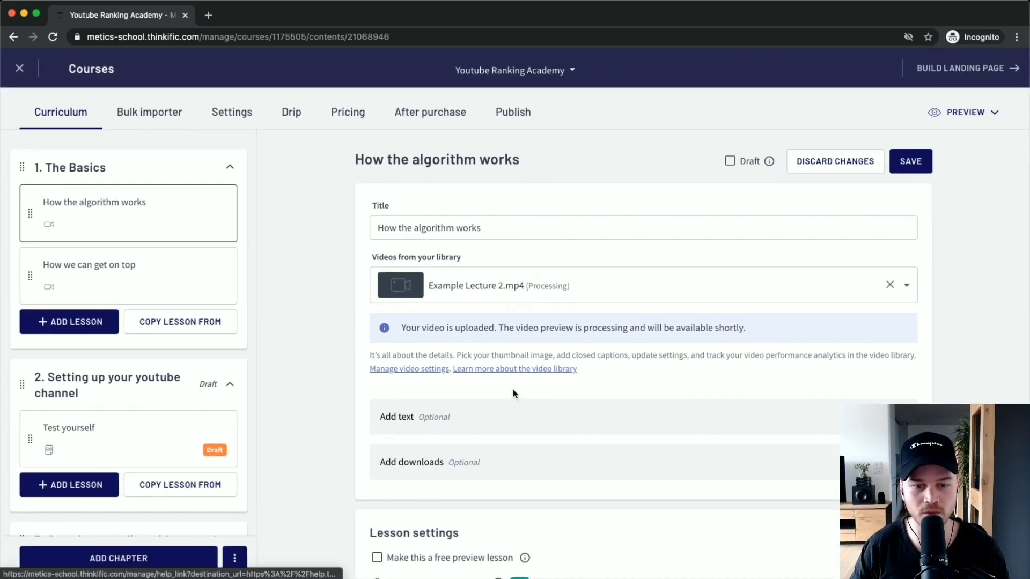
scroll(509, 376, down, 2)
scroll(504, 409, up, 5)
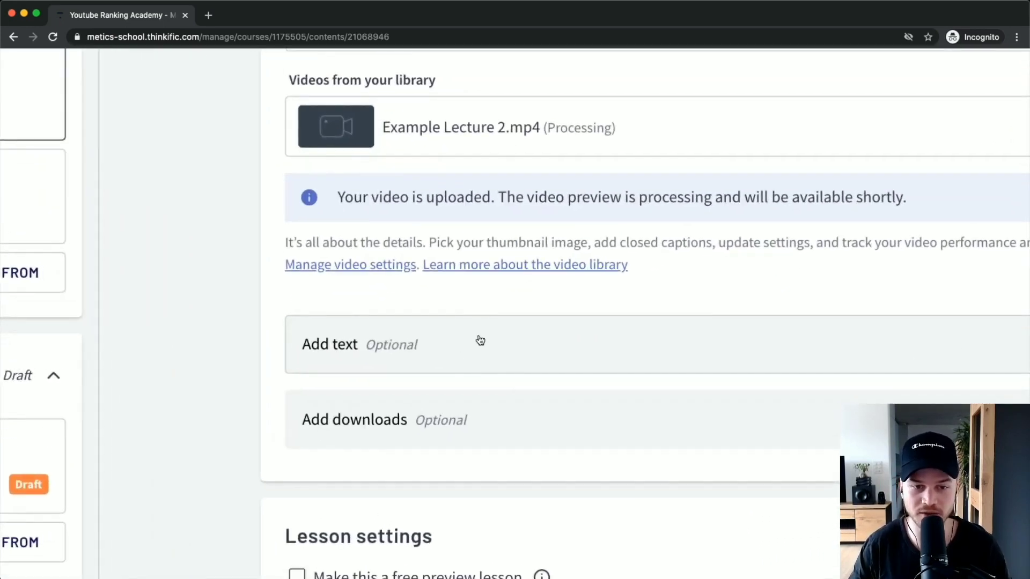
Add the optional lesson text "Watch this first.... download it here." below the video
click(480, 340)
scroll(445, 381, down, 4)
click(368, 292)
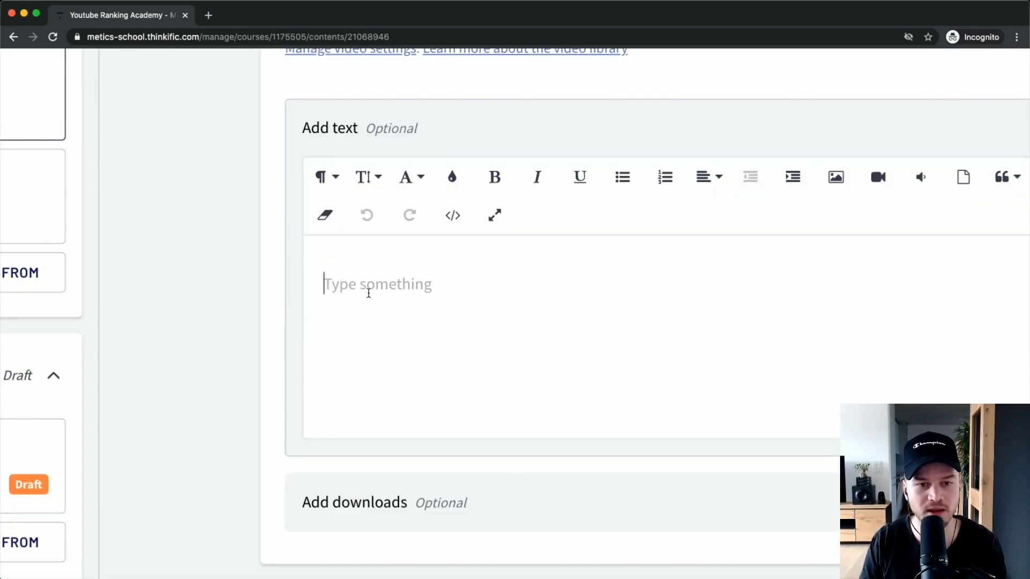
text(Watch this vi)
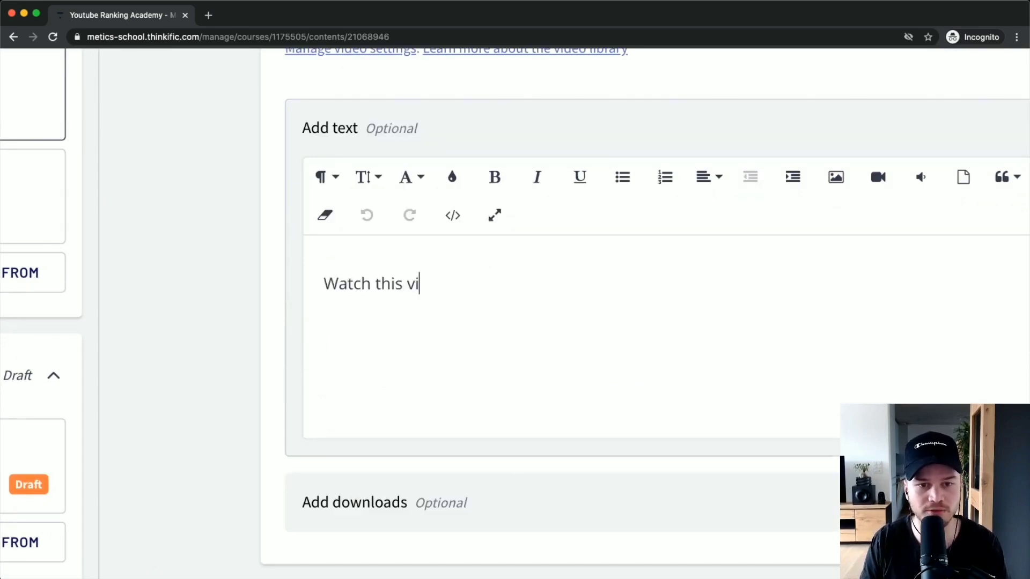
key(BackSpace)
key(BackSpace)
text(first....)
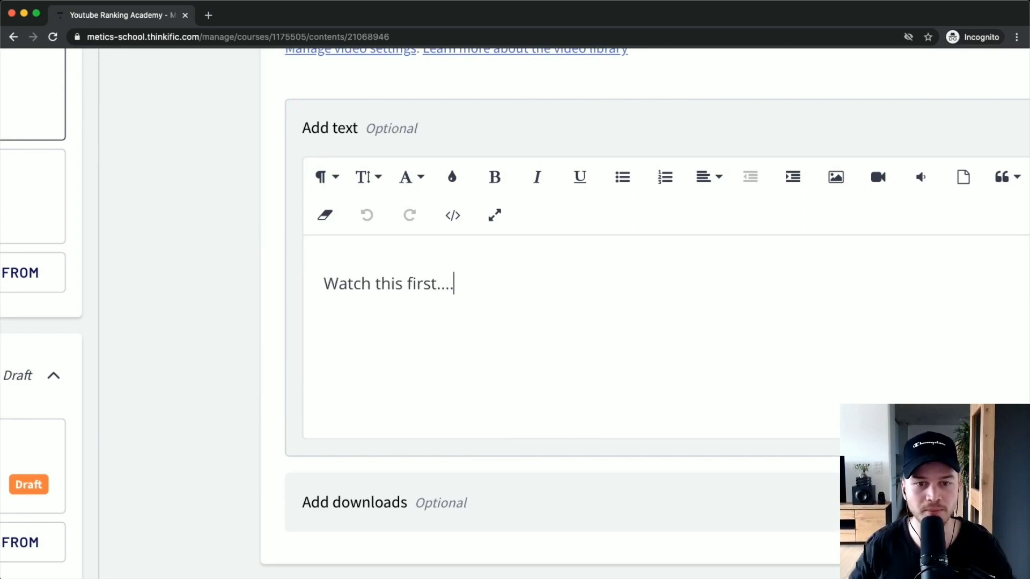
scroll(399, 290, down, 2)
text(down)
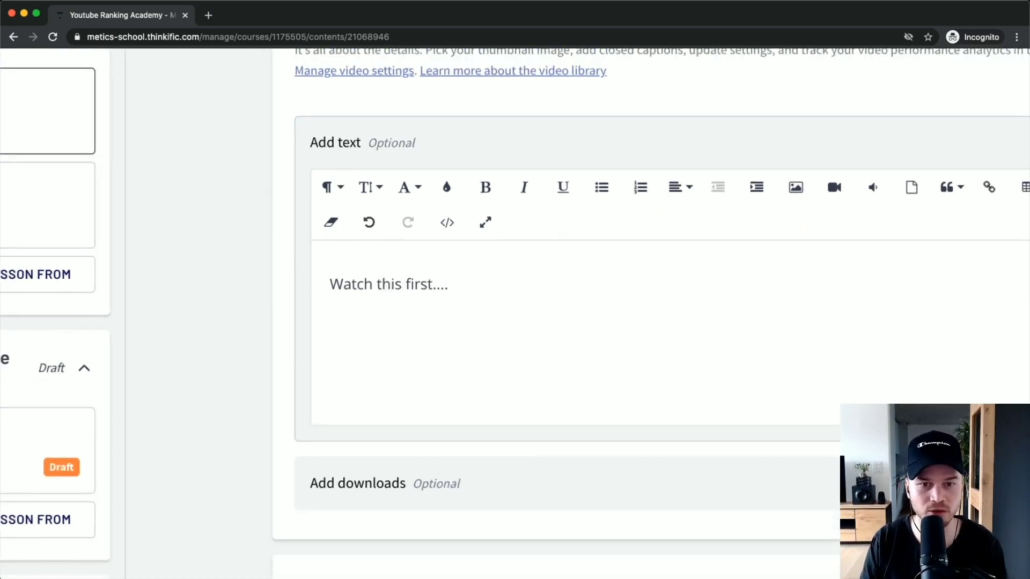
text(load )
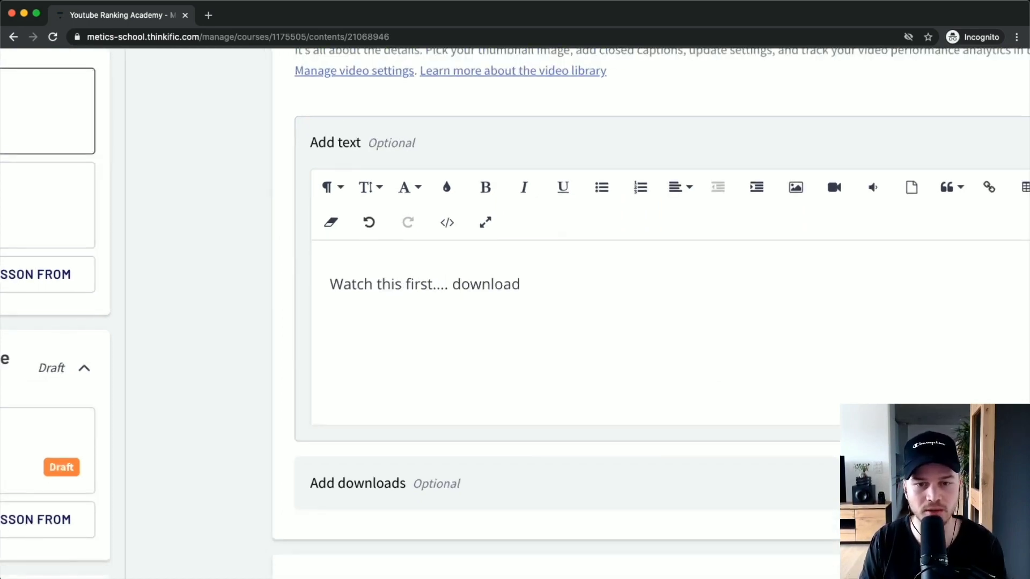
text(it h)
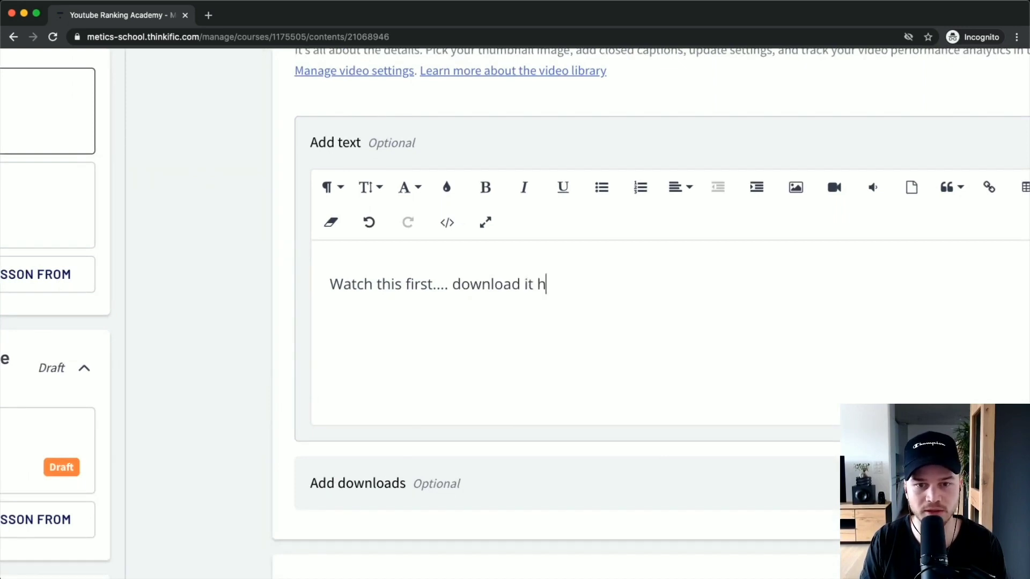
text(ere.)
drag(537, 284, 569, 285)
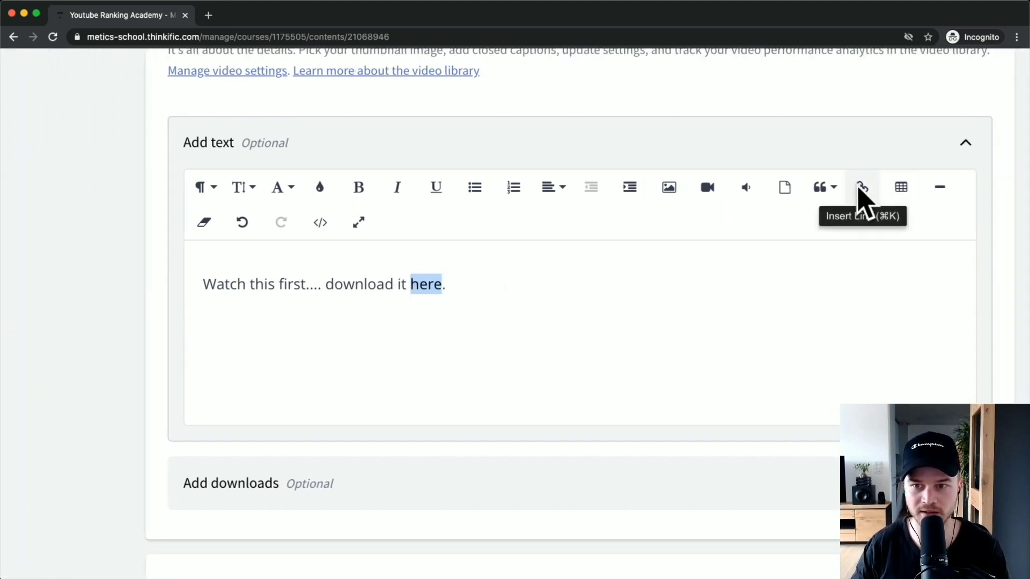
click(861, 188)
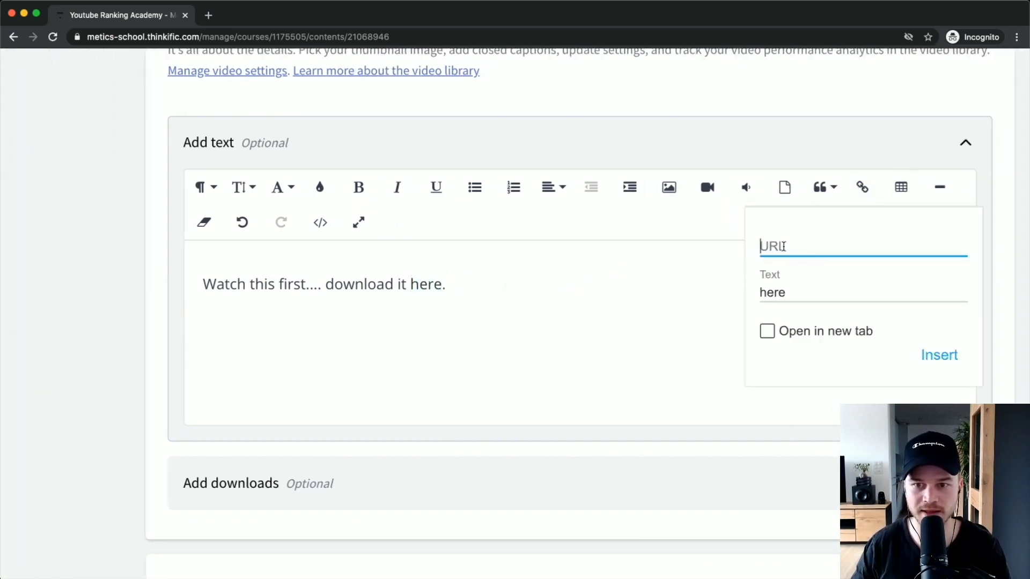
text(htts)
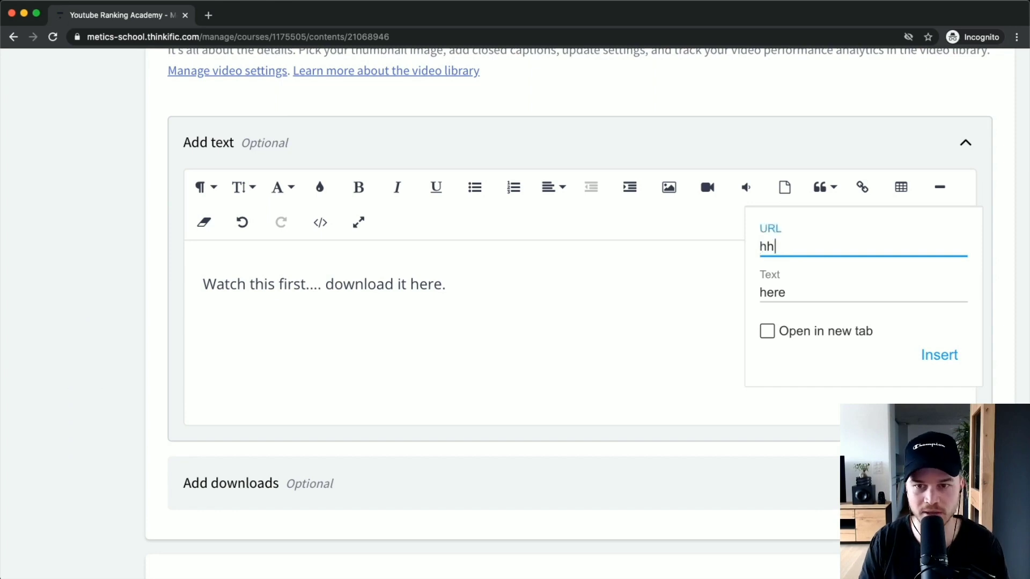
key(BackSpace)
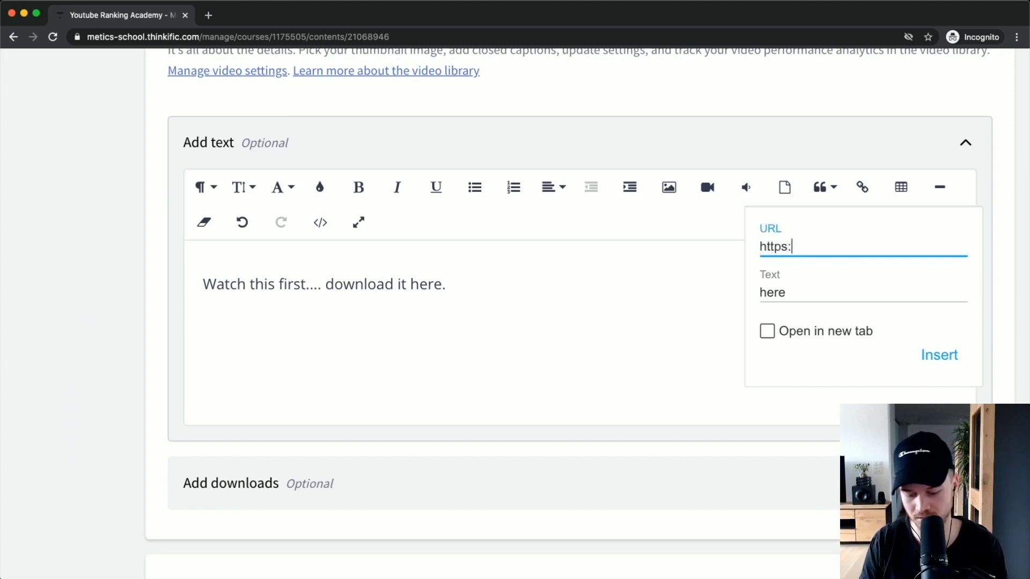
text(s://google.com)
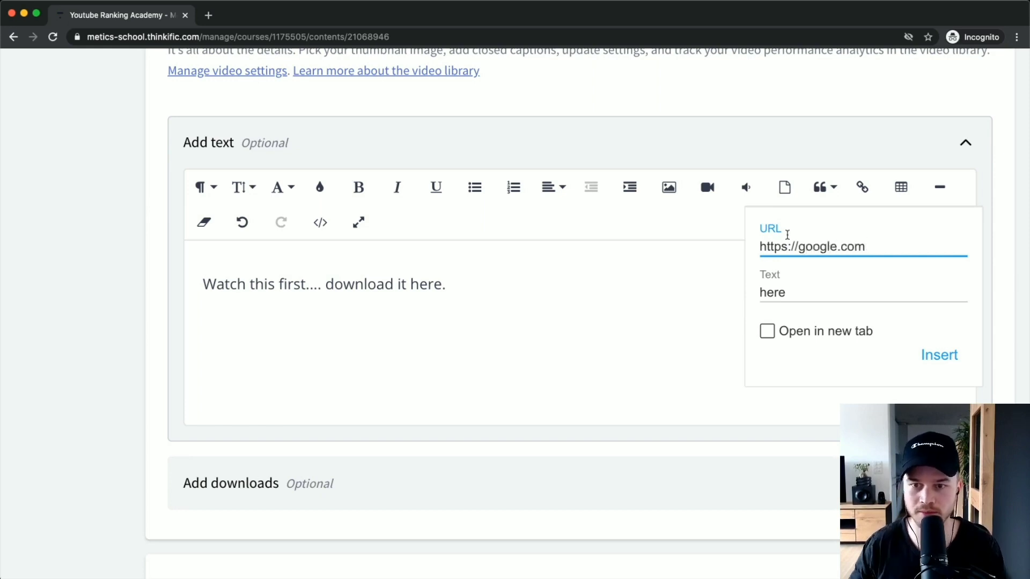
click(922, 354)
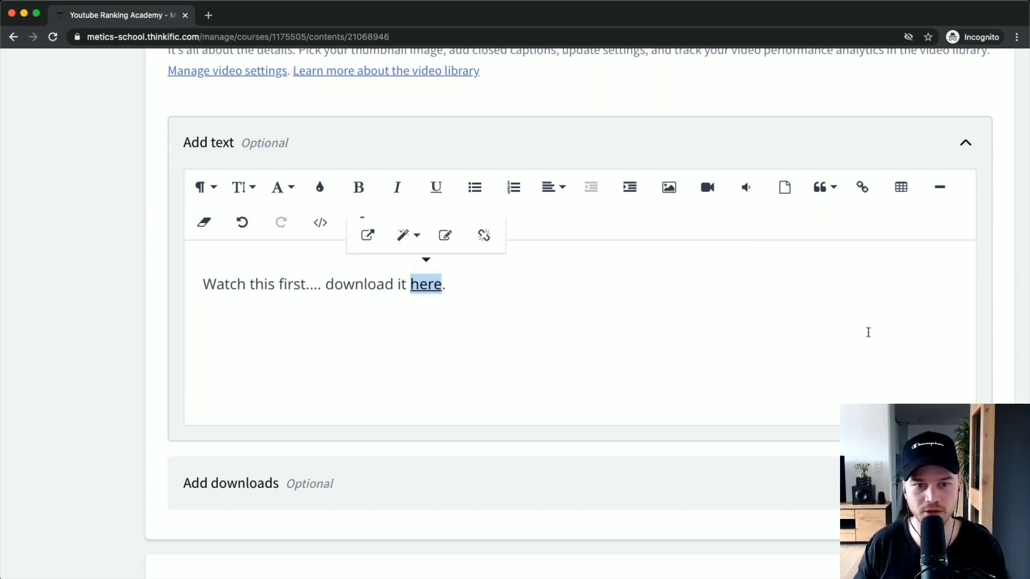
click(392, 309)
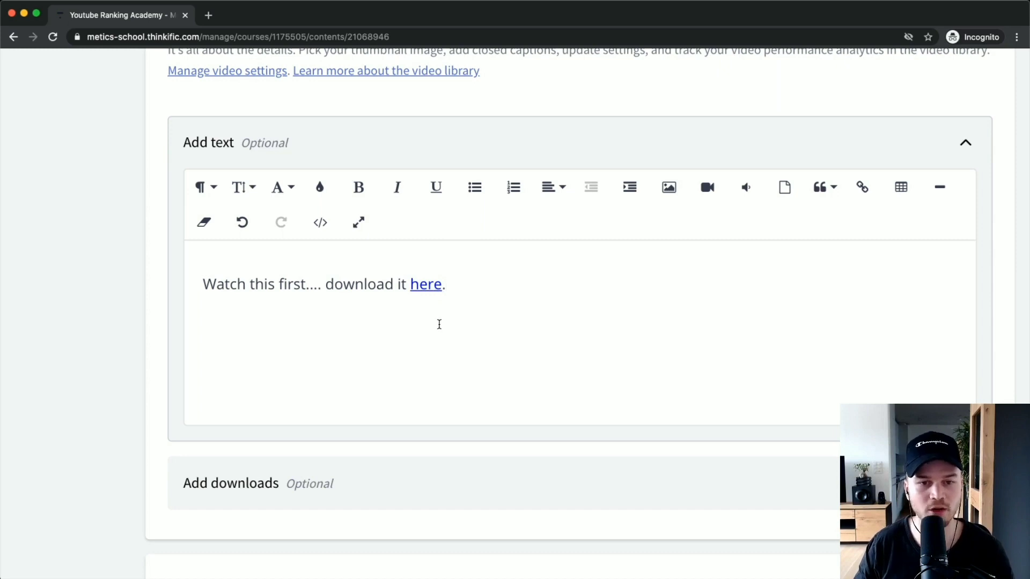
Upload "Youtube Checklist.pdf" from the Thinkific Tutorial folder as a download for the lesson
scroll(439, 323, down, 3)
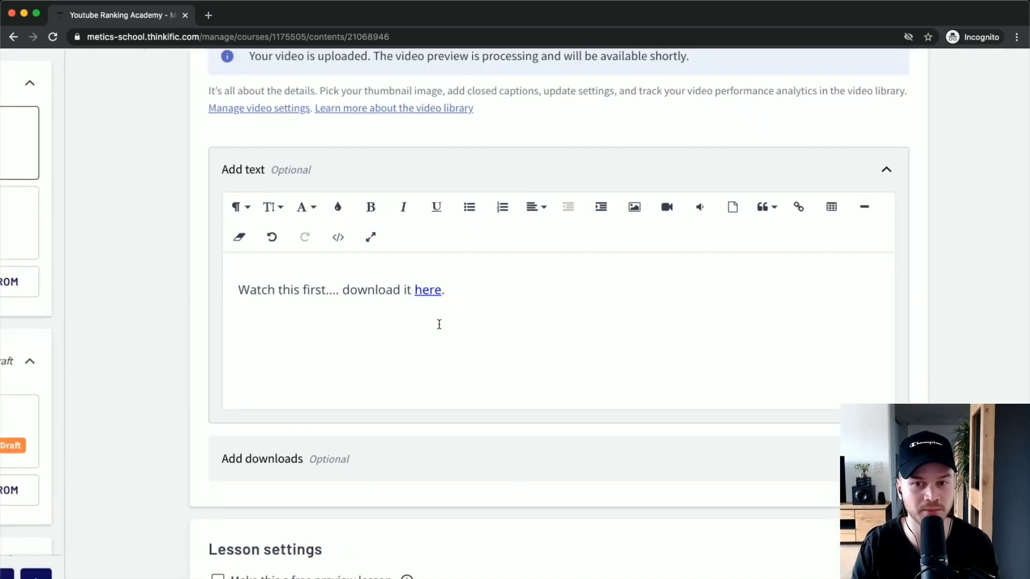
scroll(432, 349, down, 3)
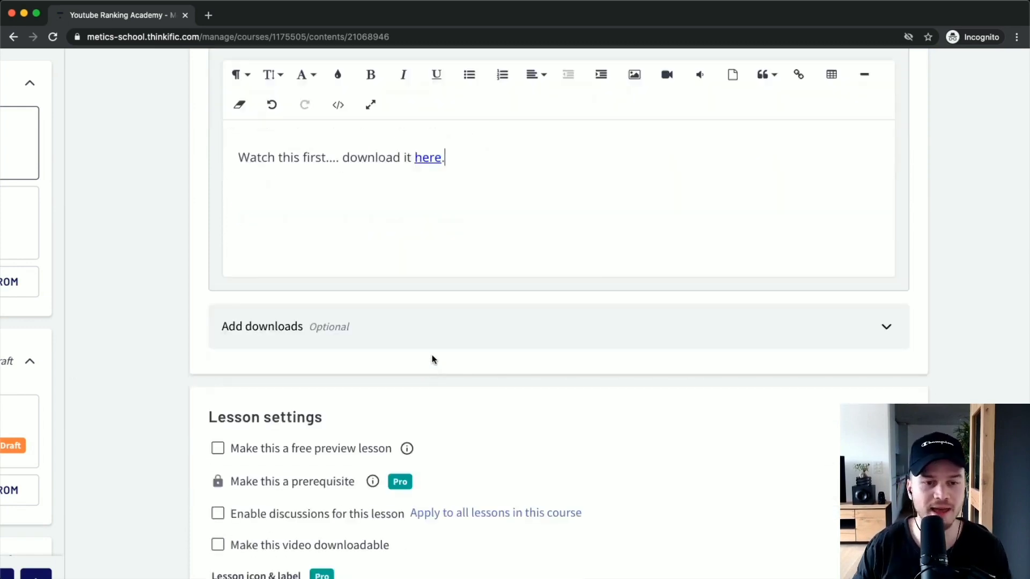
click(292, 329)
scroll(456, 348, down, 1)
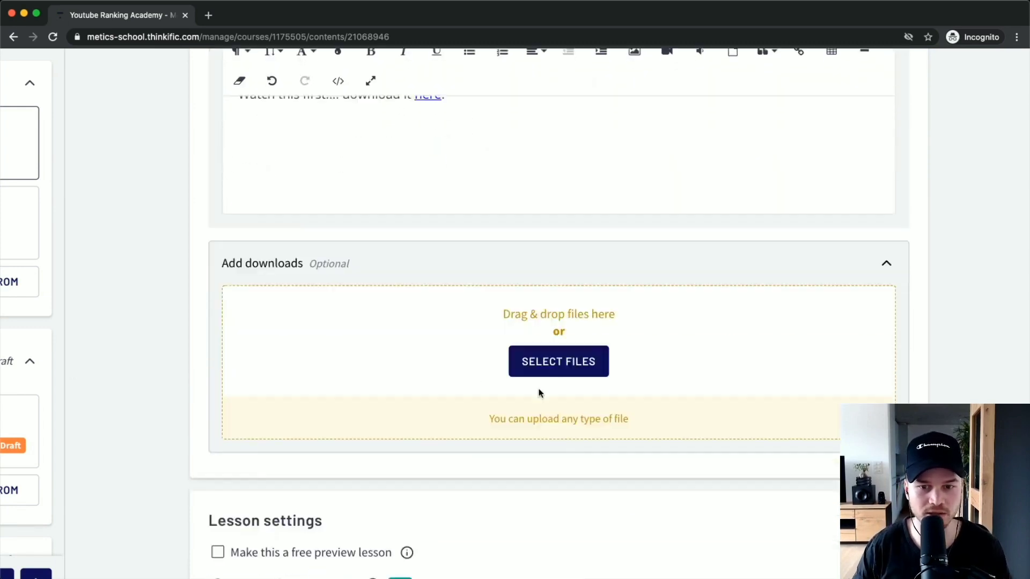
click(547, 364)
click(457, 60)
click(484, 73)
click(389, 154)
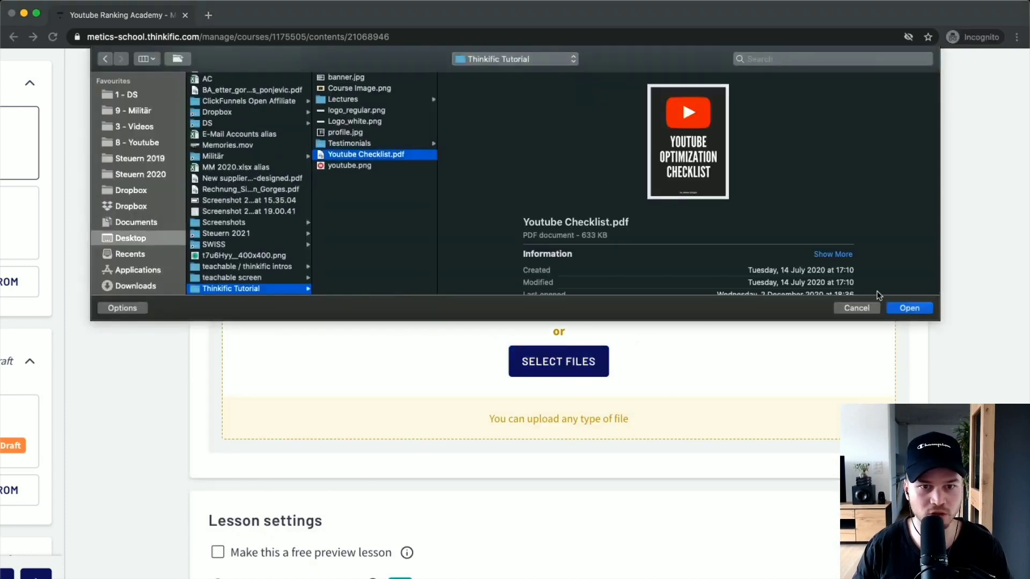
click(910, 308)
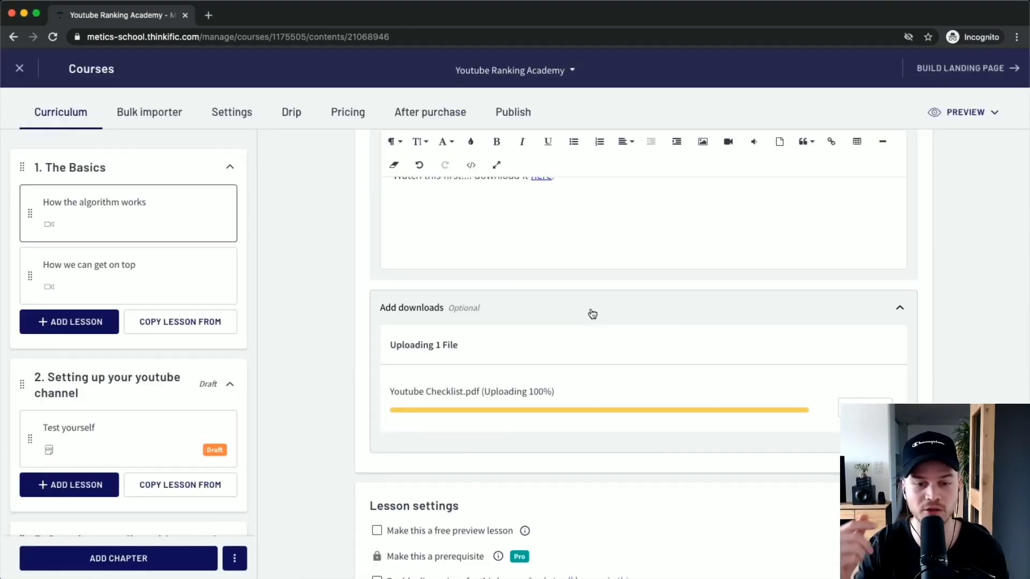
Make "How the algorithm works" a free preview lesson and enable discussions for it in the lesson settings
scroll(536, 354, down, 5)
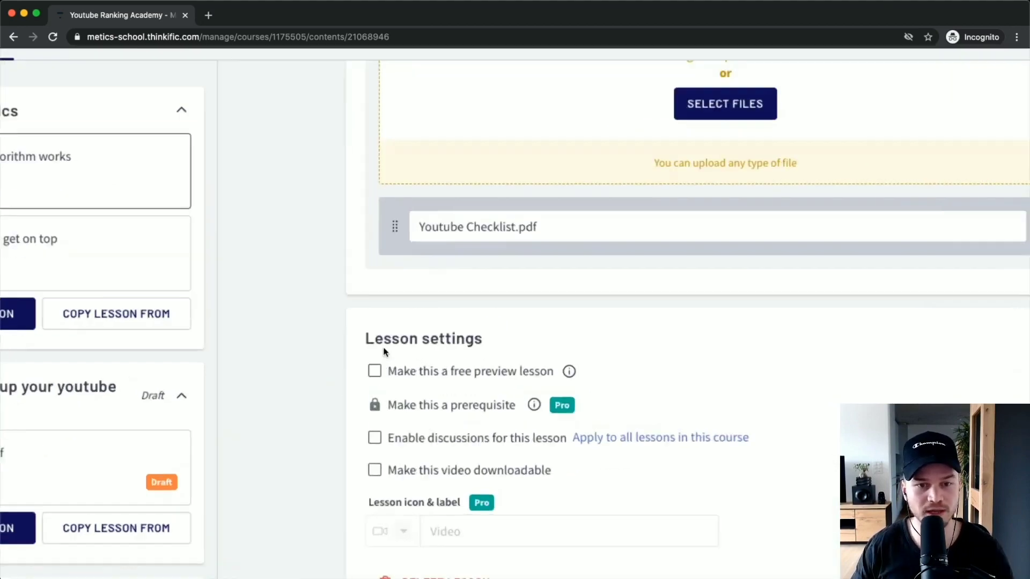
scroll(383, 349, up, 2)
scroll(394, 351, down, 2)
scroll(394, 354, right, 1)
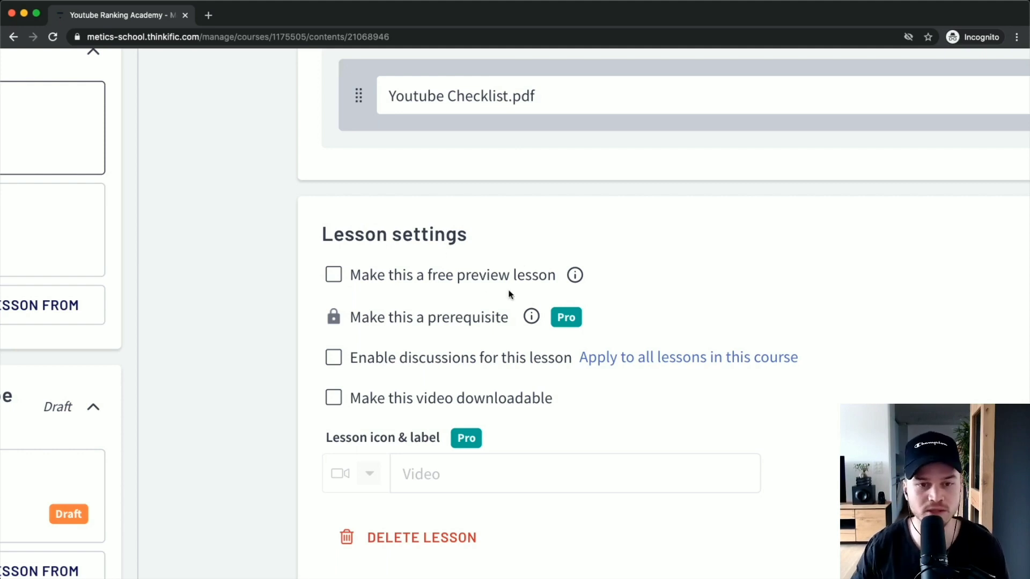
click(335, 276)
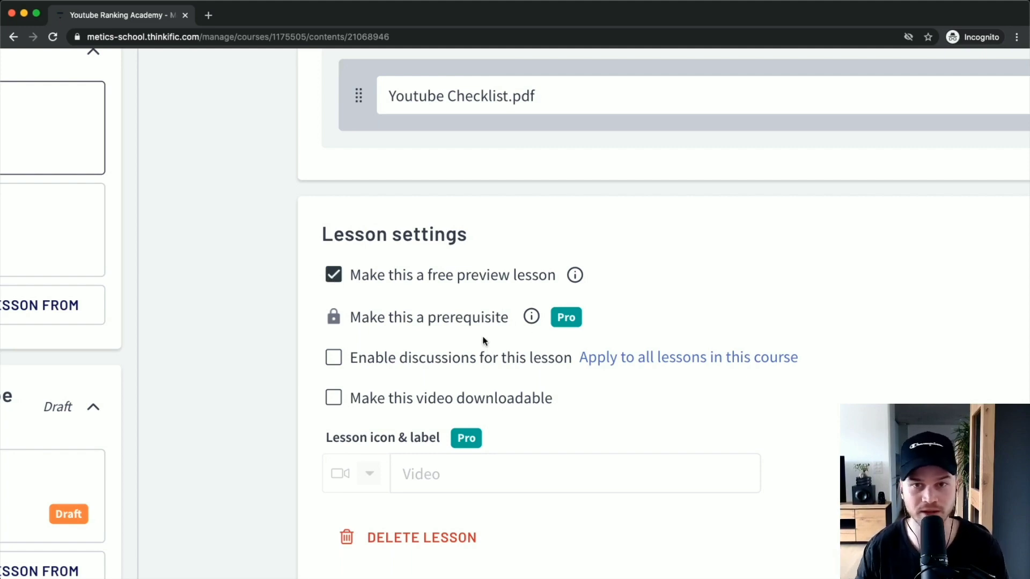
scroll(474, 329, down, 2)
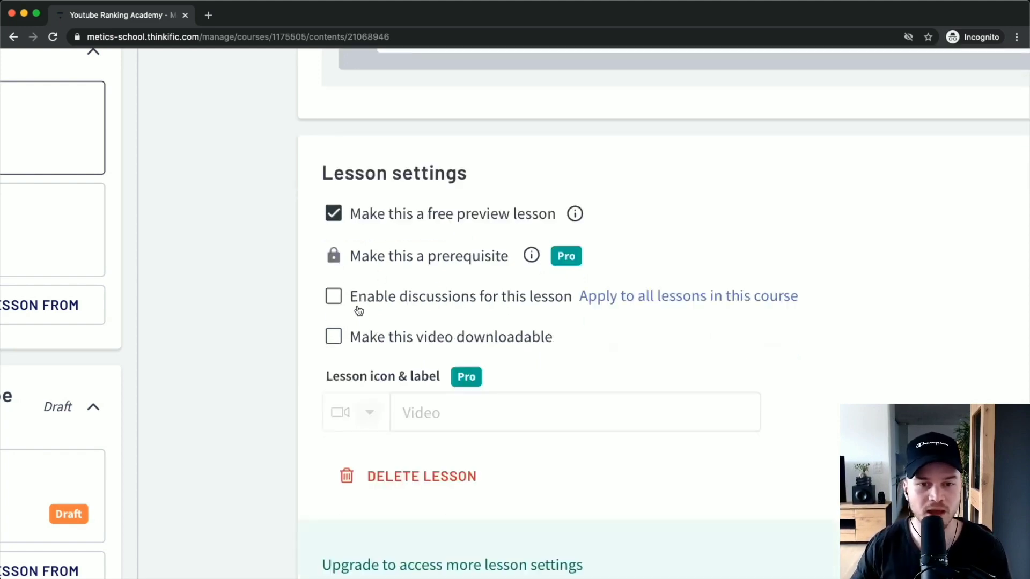
click(334, 297)
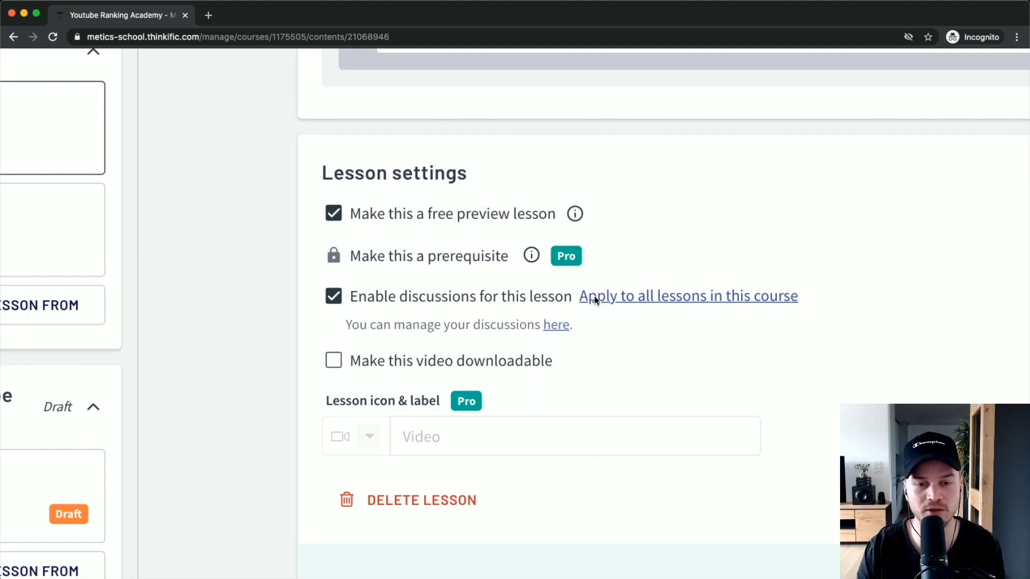
scroll(354, 370, down, 1)
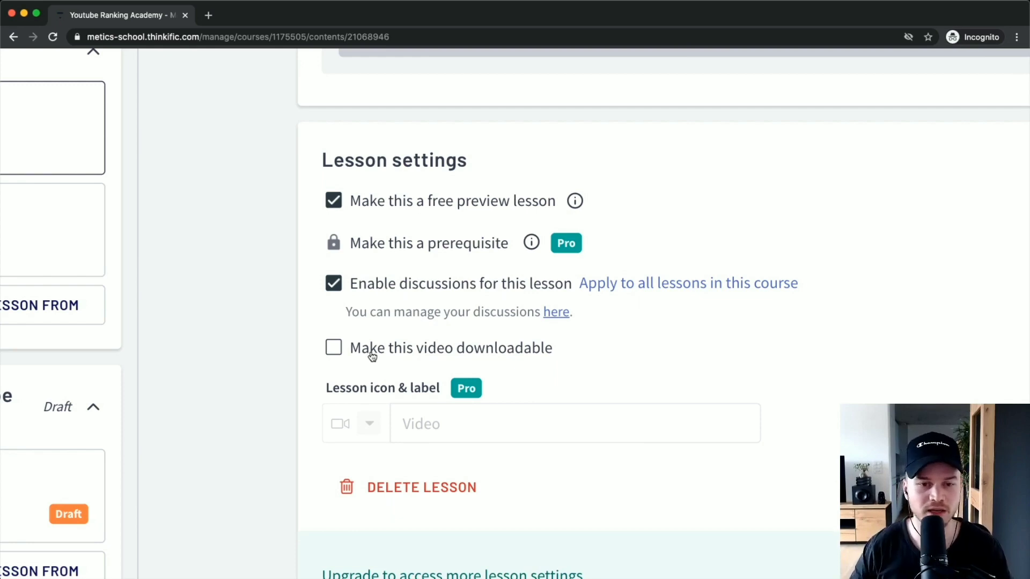
scroll(337, 346, down, 4)
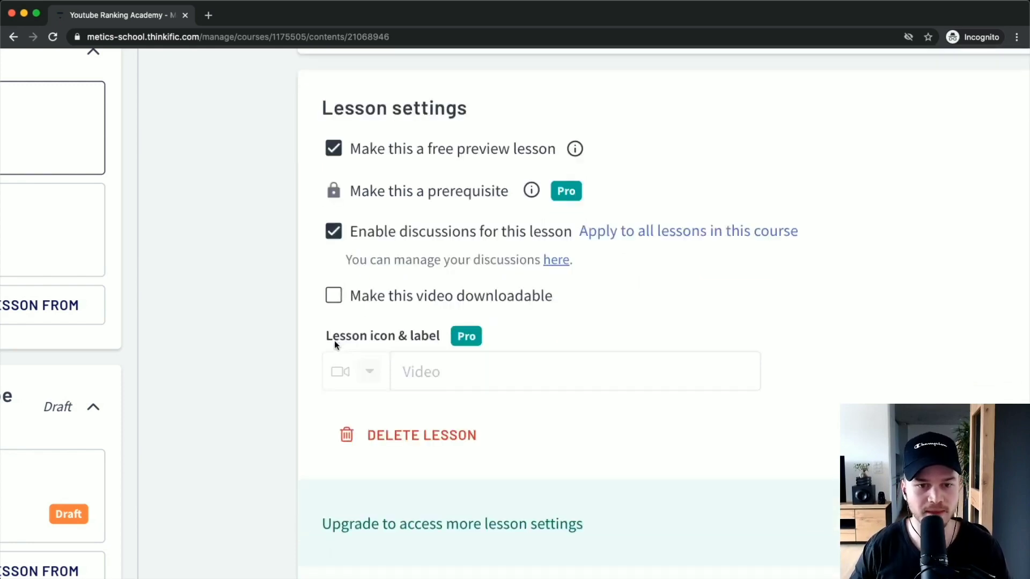
mouse_move(527, 201)
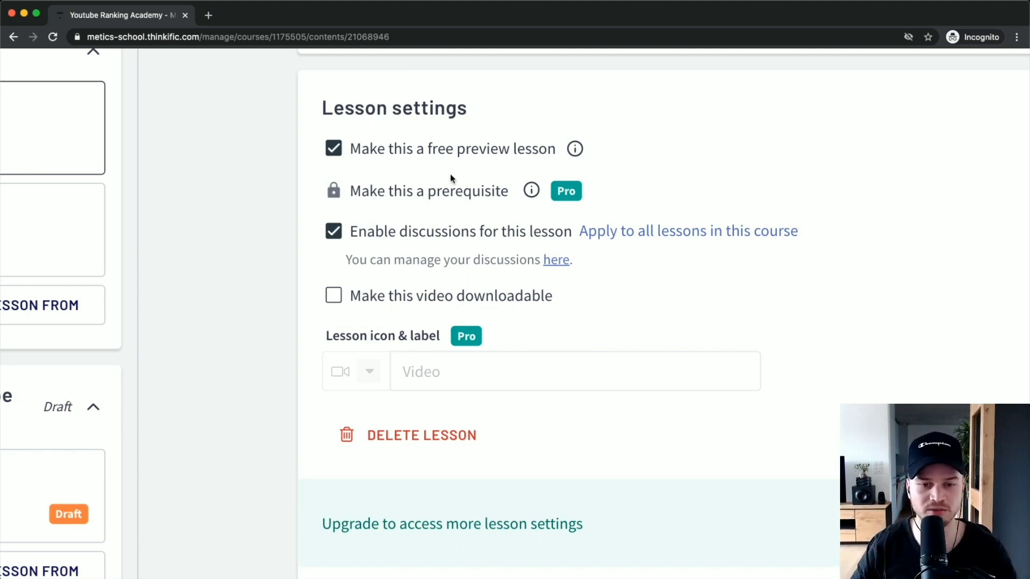
Save the "How the algorithm works" lesson with its text, download and settings
scroll(526, 246, down, 3)
scroll(829, 266, up, 10)
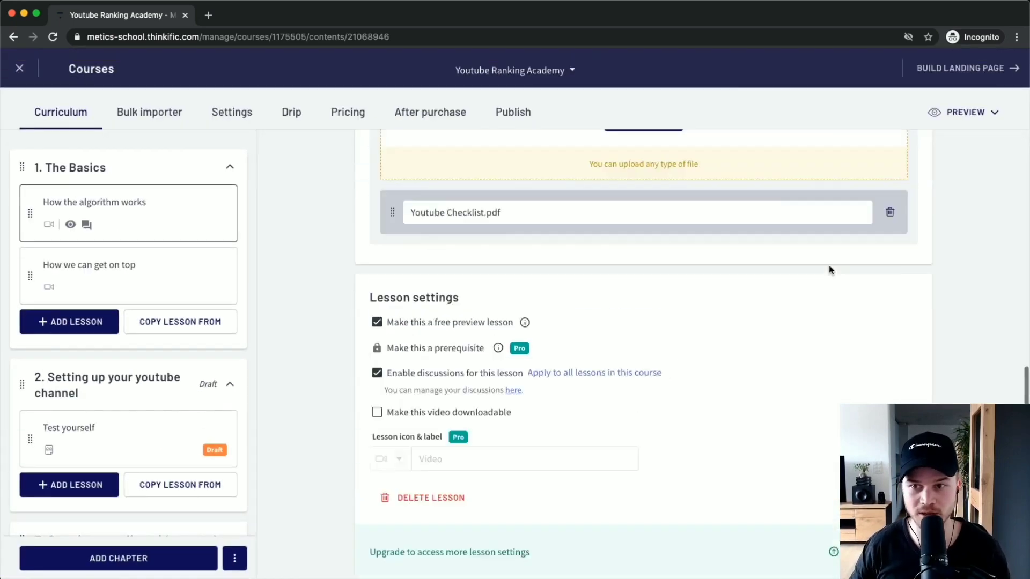
scroll(912, 165, up, 3)
click(917, 165)
scroll(918, 162, down, 3)
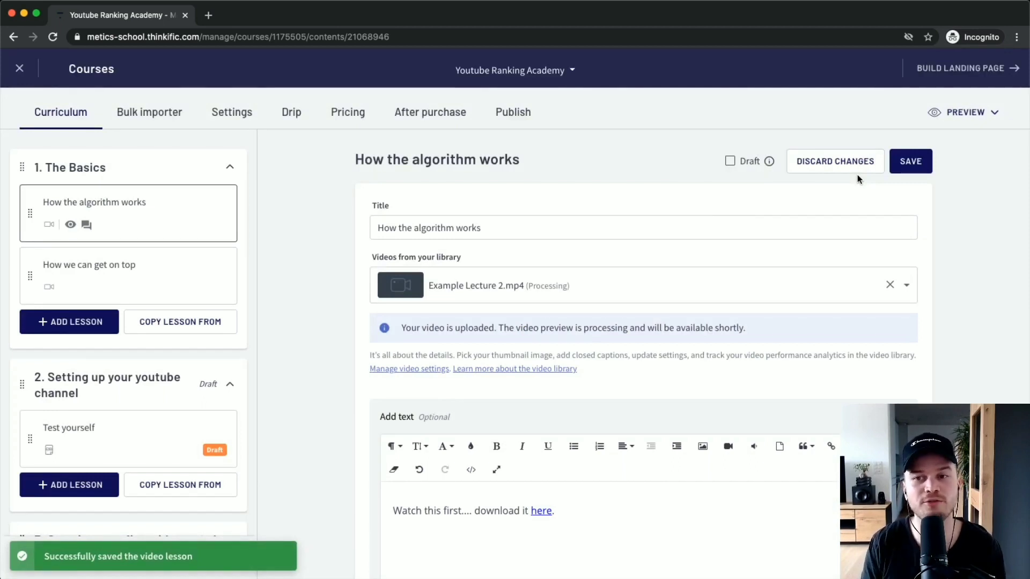
Preview the current lesson, "How the algorithm works", as it appears in the course player
click(975, 114)
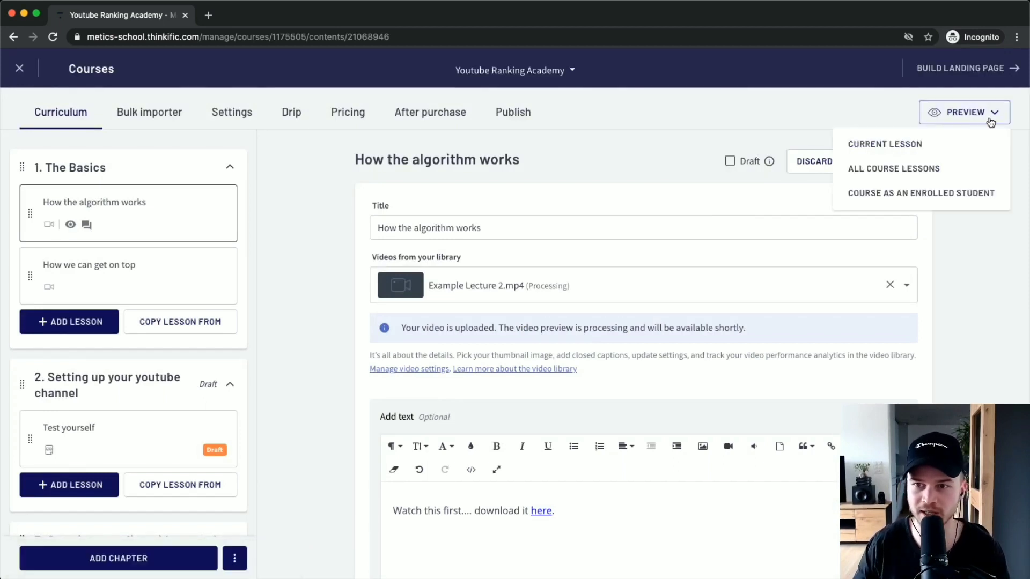
scroll(968, 156, up, 3)
scroll(966, 156, right, 1)
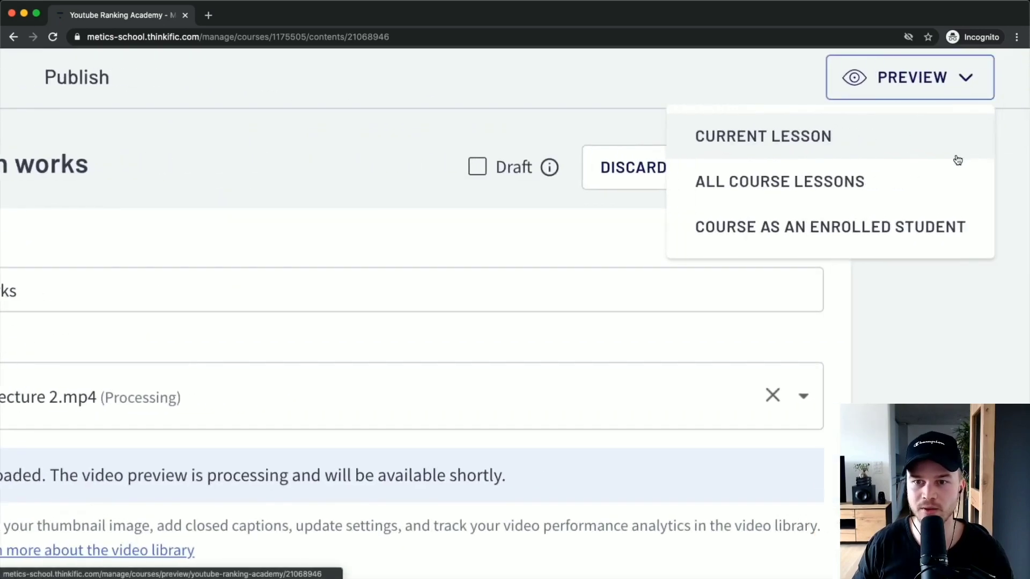
click(780, 136)
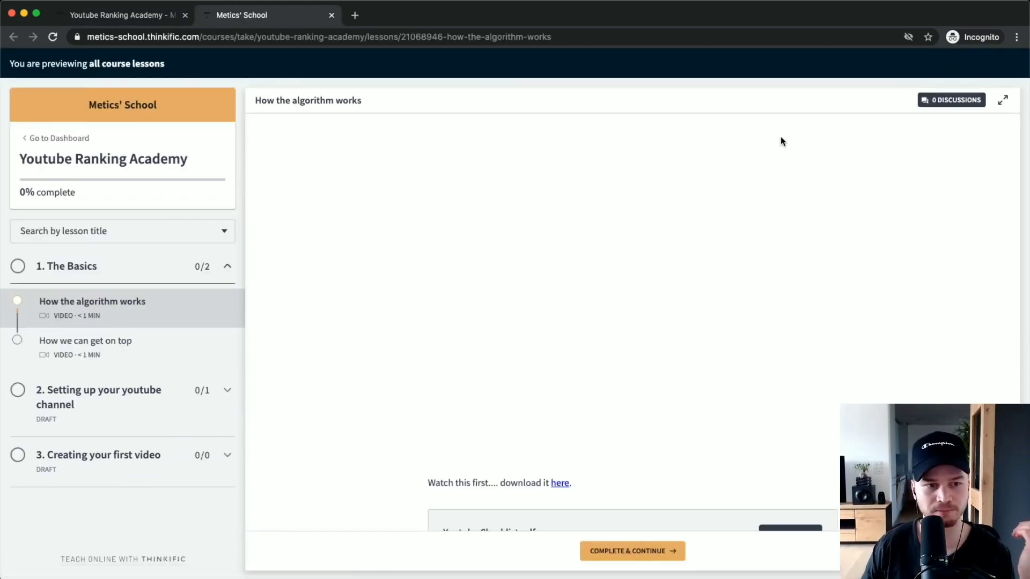
Examine the course outline in the preview, expanding and collapsing chapters 1 and 2 and checking the course progress
scroll(196, 349, up, 3)
scroll(191, 297, left, 2)
scroll(198, 230, down, 2)
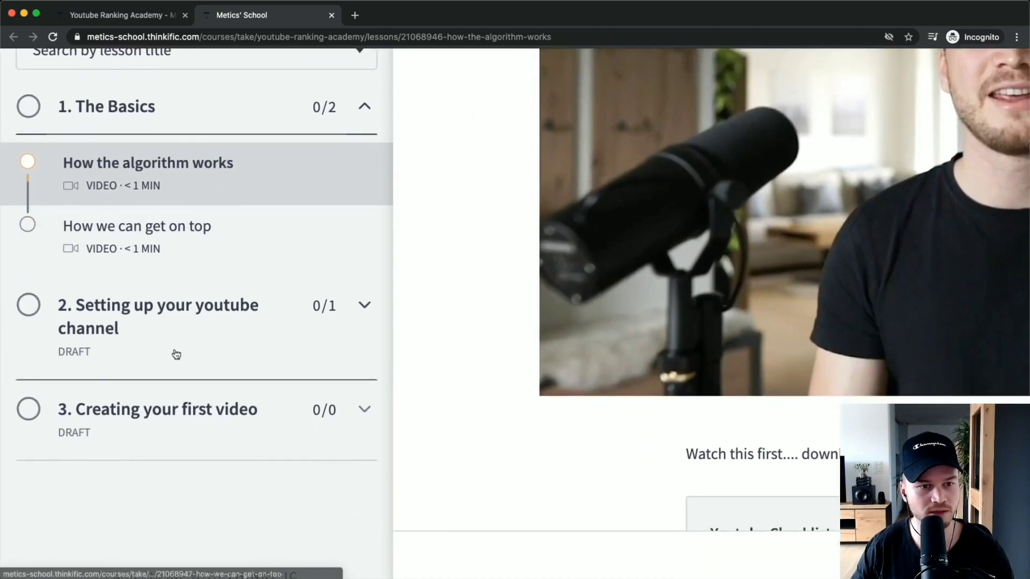
click(359, 320)
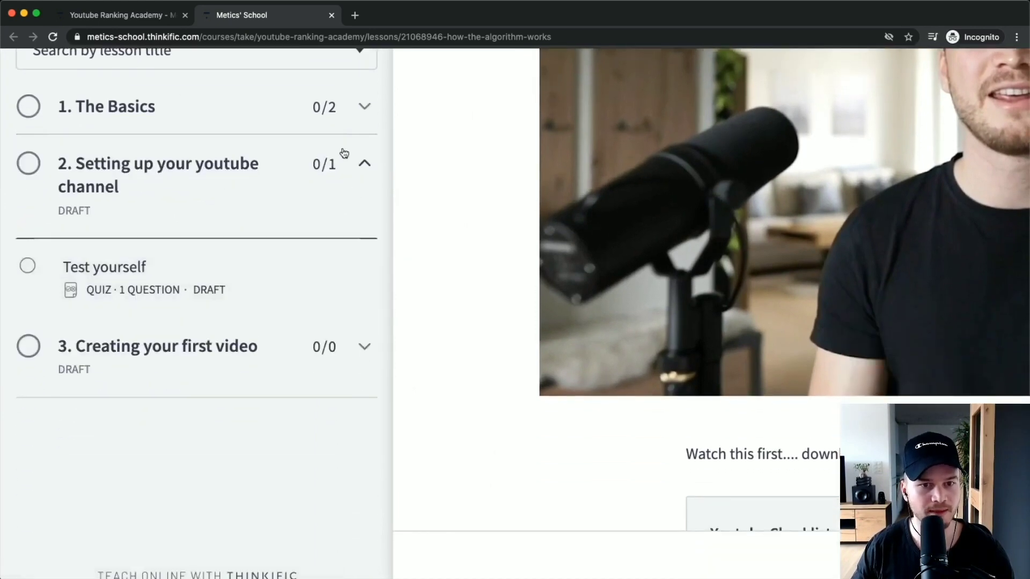
click(364, 107)
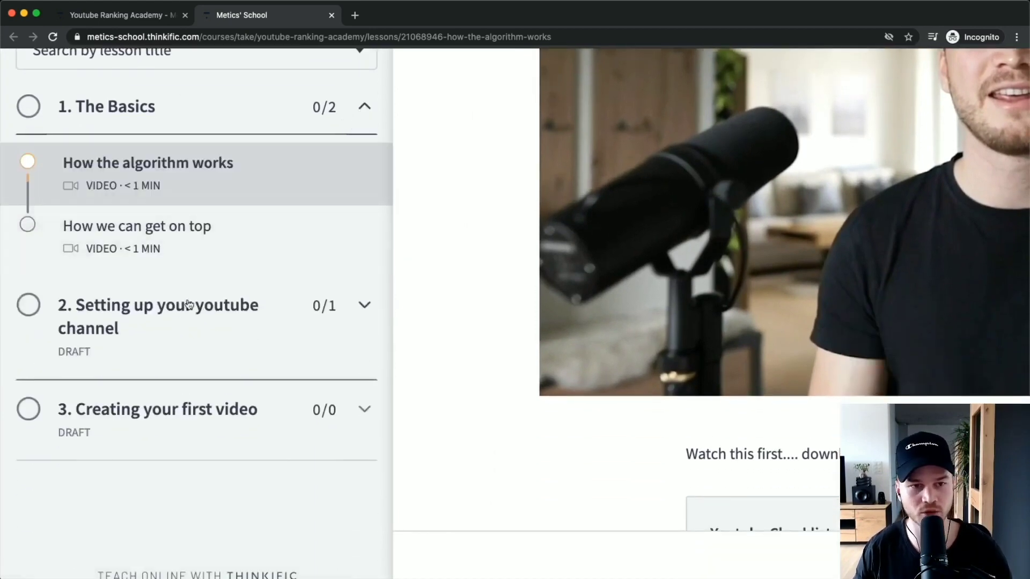
scroll(189, 301, down, 5)
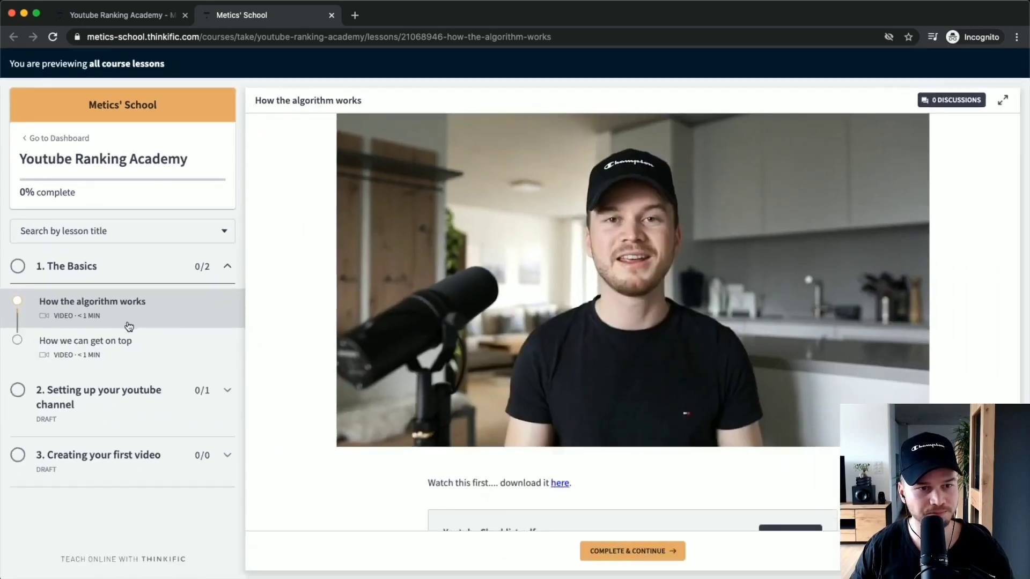
scroll(119, 180, up, 5)
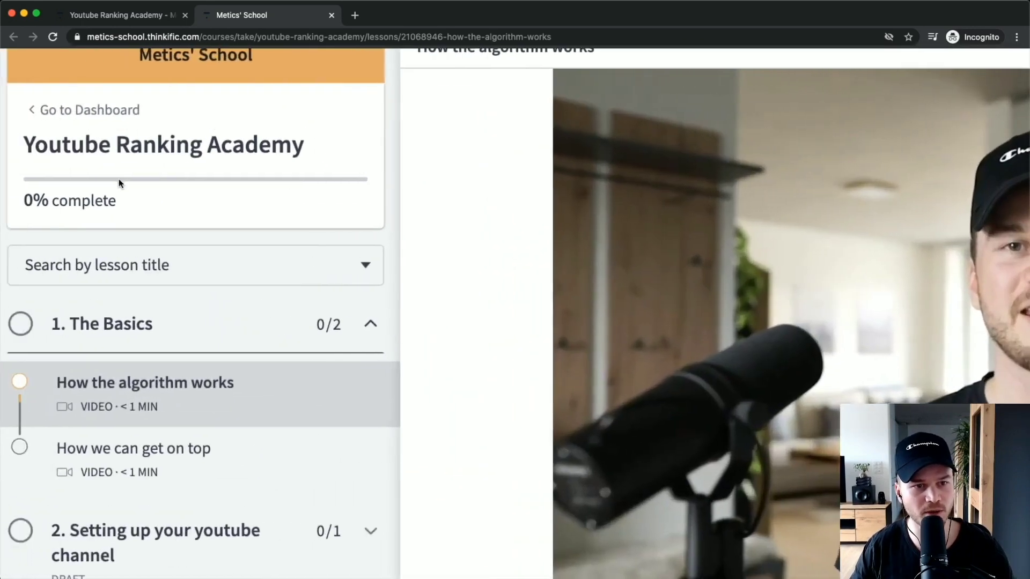
scroll(107, 166, up, 3)
scroll(217, 221, down, 5)
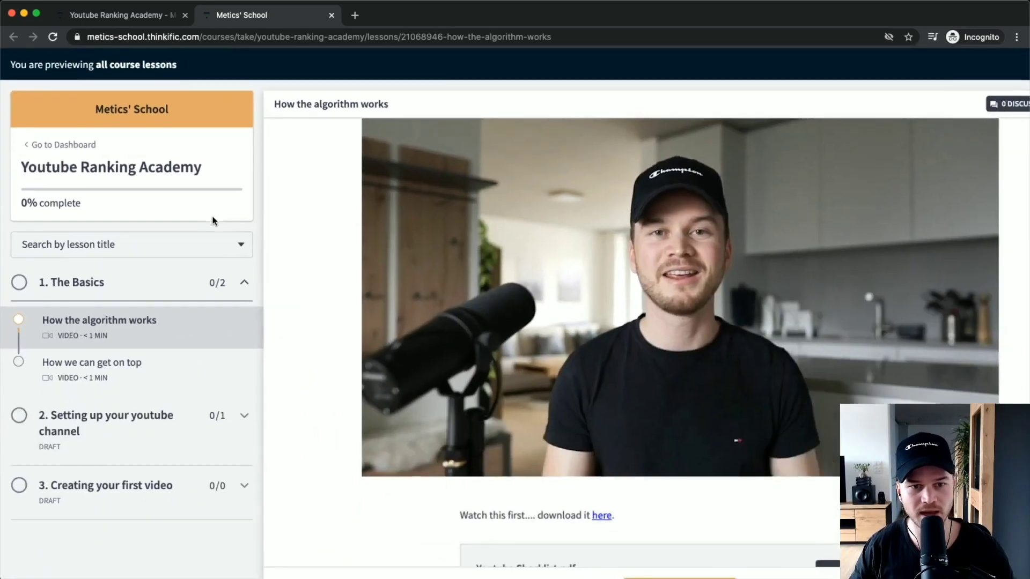
click(118, 230)
click(243, 255)
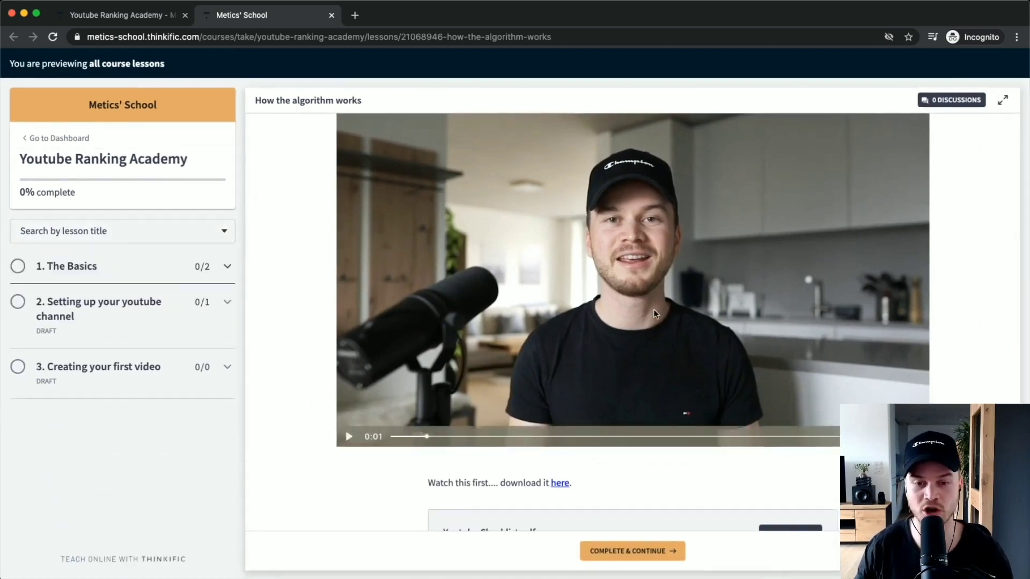
Play and pause the lesson video briefly, and review the lesson text and the Youtube Checklist.pdf download beneath it
click(348, 437)
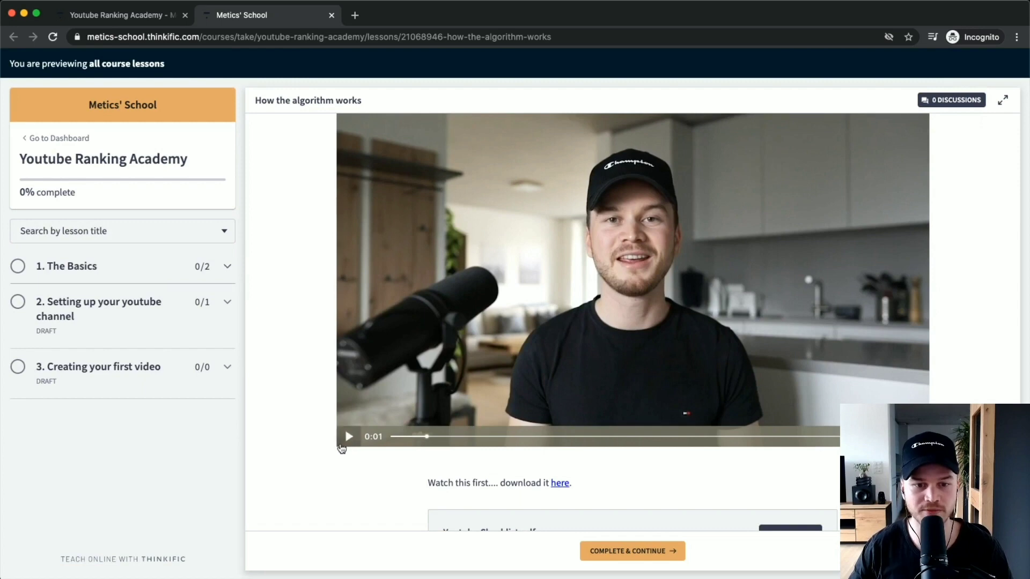
click(540, 332)
scroll(509, 365, down, 2)
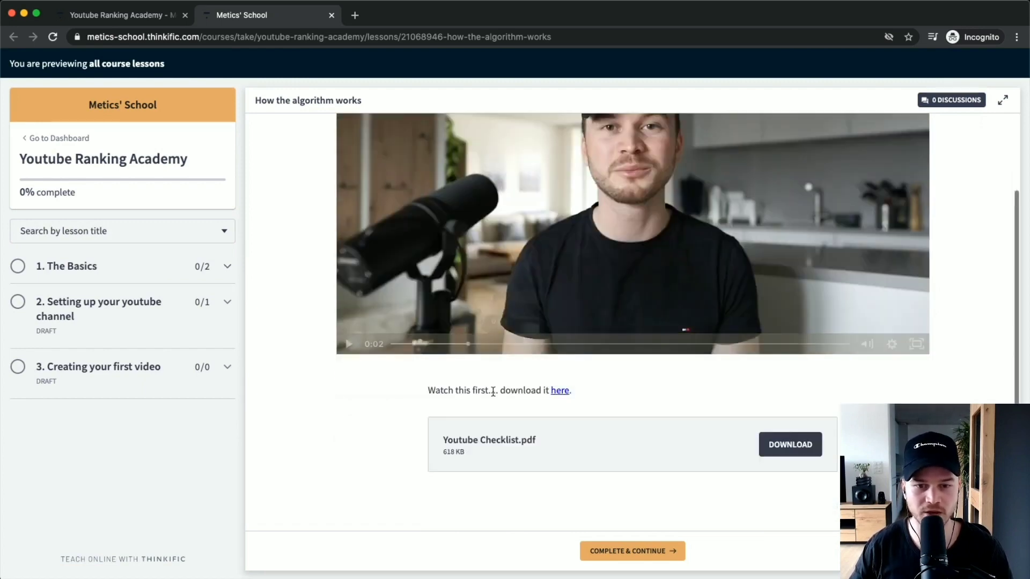
scroll(482, 394, up, 5)
drag(369, 385, 647, 401)
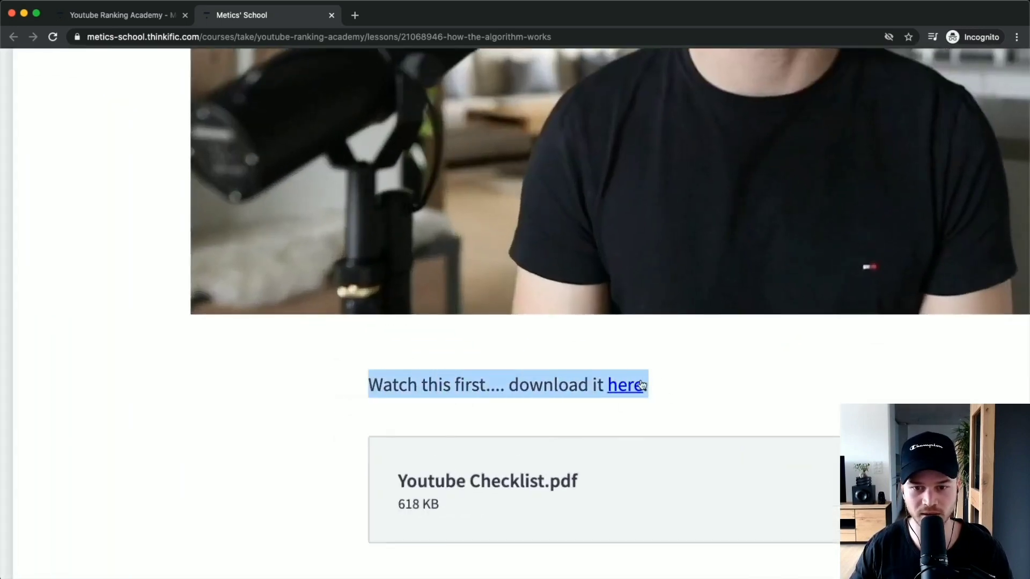
click(742, 384)
scroll(743, 385, down, 5)
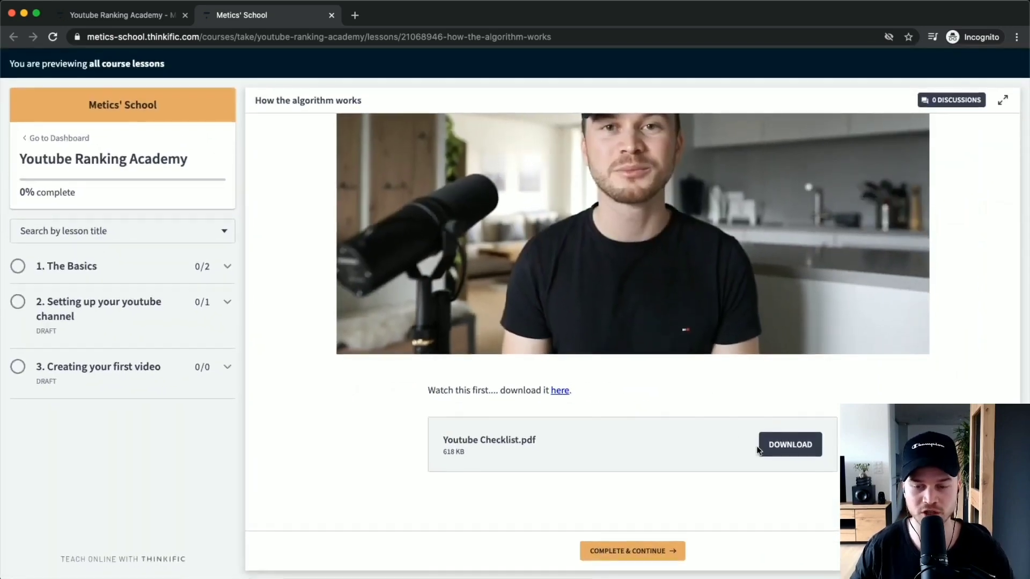
scroll(762, 448, up, 5)
scroll(773, 452, down, 5)
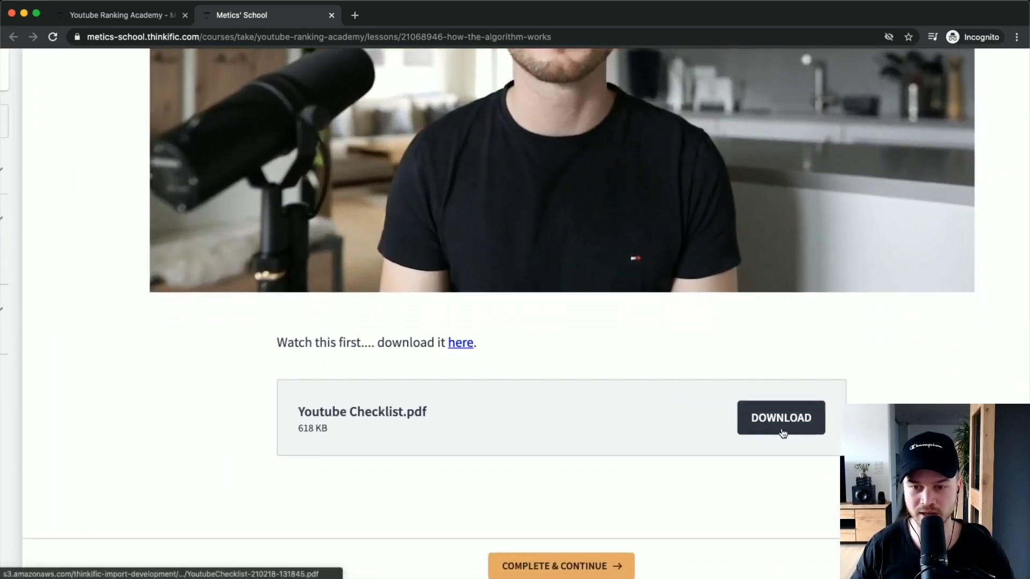
Open the Youtube Checklist.pdf download from the lesson to check it, and close it again
click(780, 427)
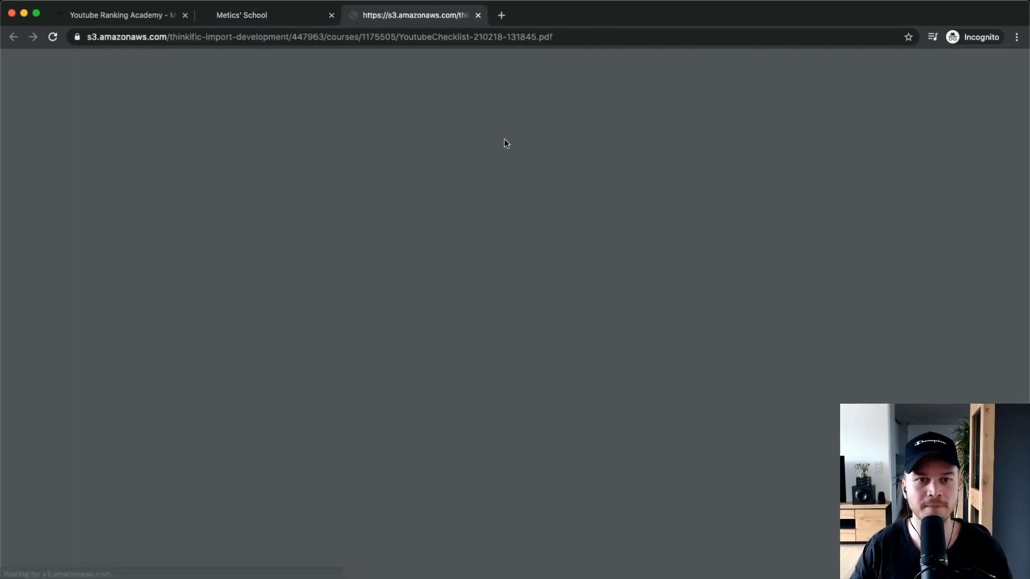
right_click(497, 186)
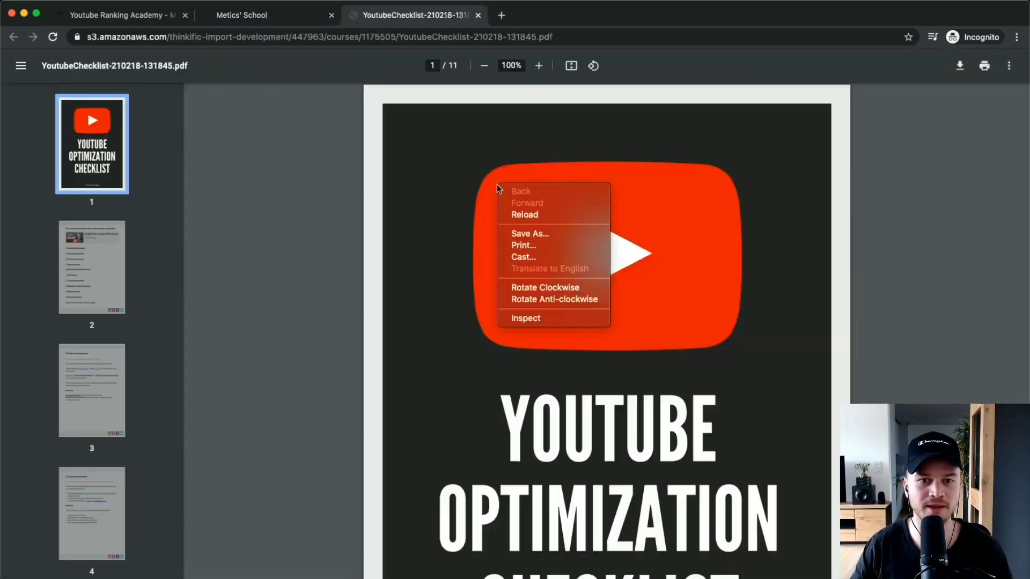
click(478, 15)
click(478, 15)
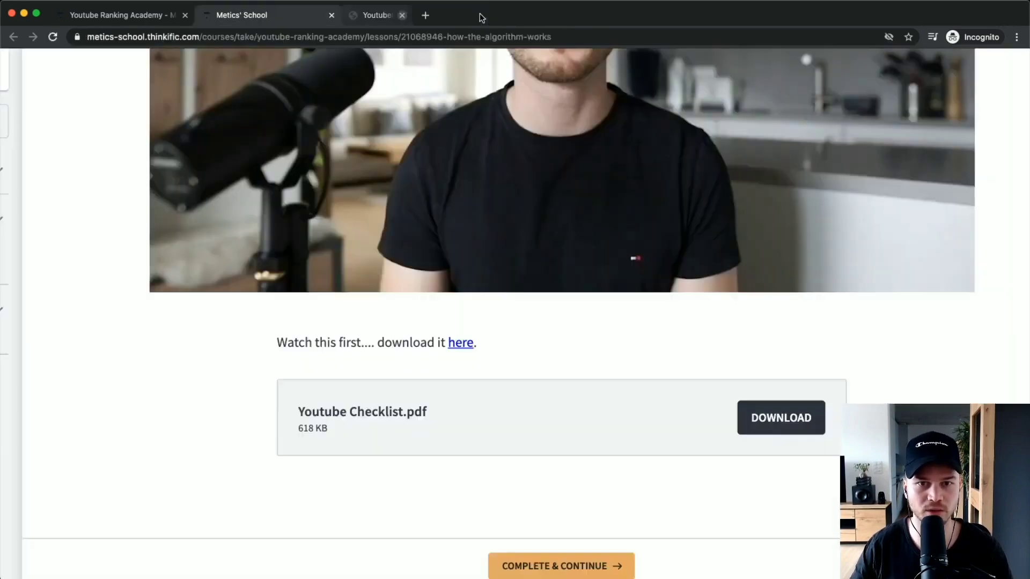
Complete the "How the algorithm works" lesson in the preview, check the course progress, and pause the following lesson's video
scroll(618, 255, down, 5)
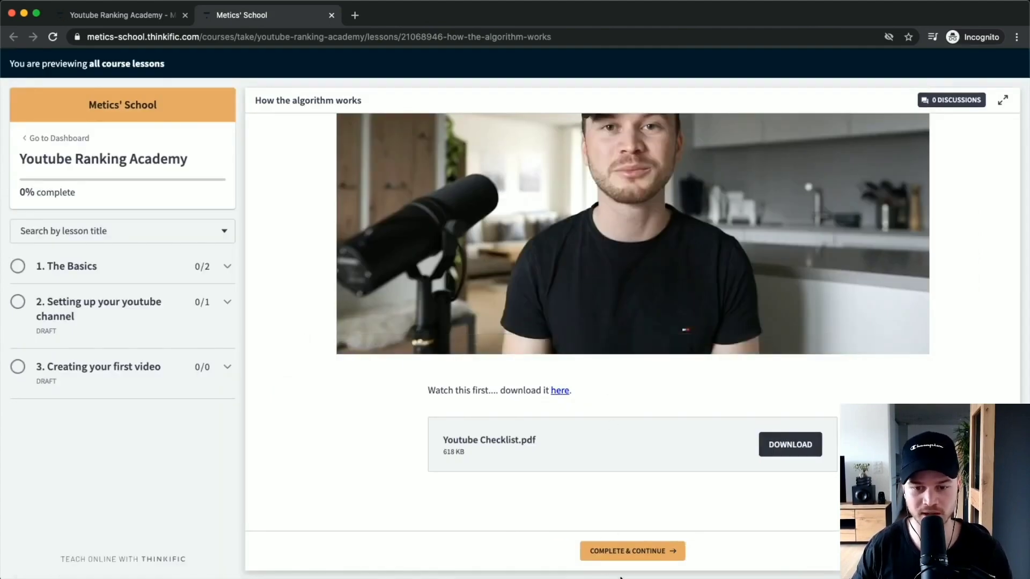
scroll(635, 552, up, 5)
click(629, 552)
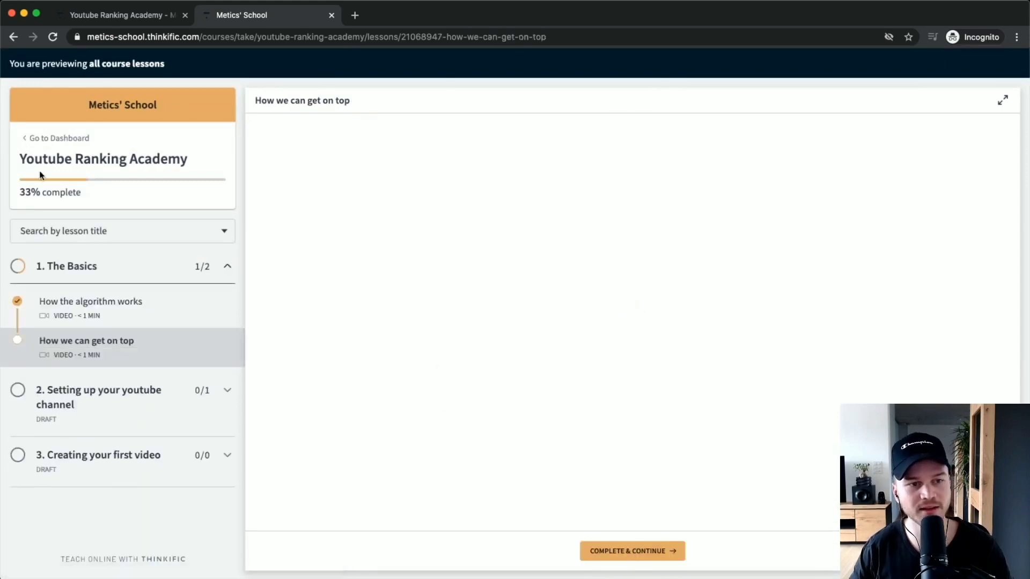
scroll(39, 175, up, 5)
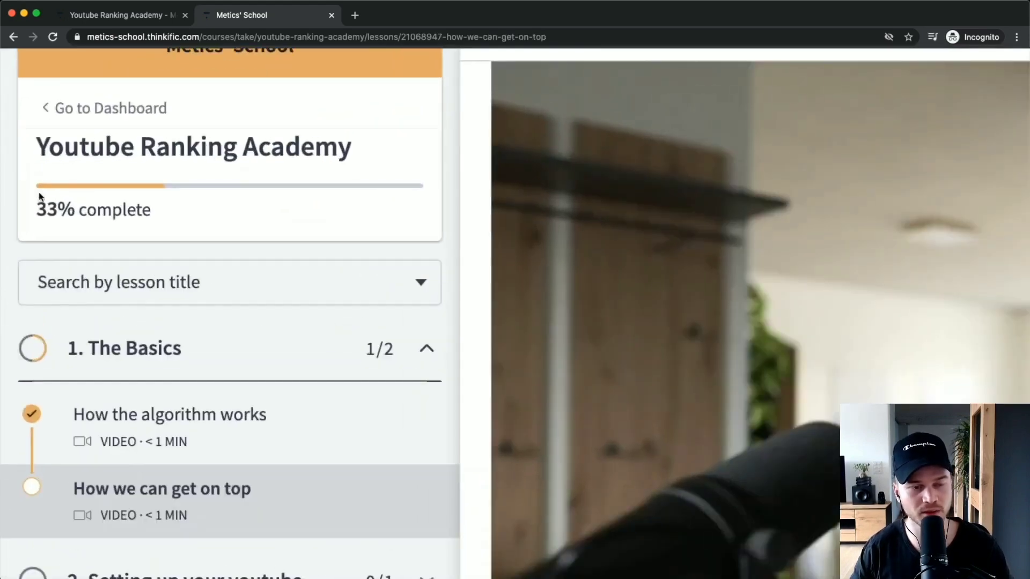
scroll(86, 196, down, 5)
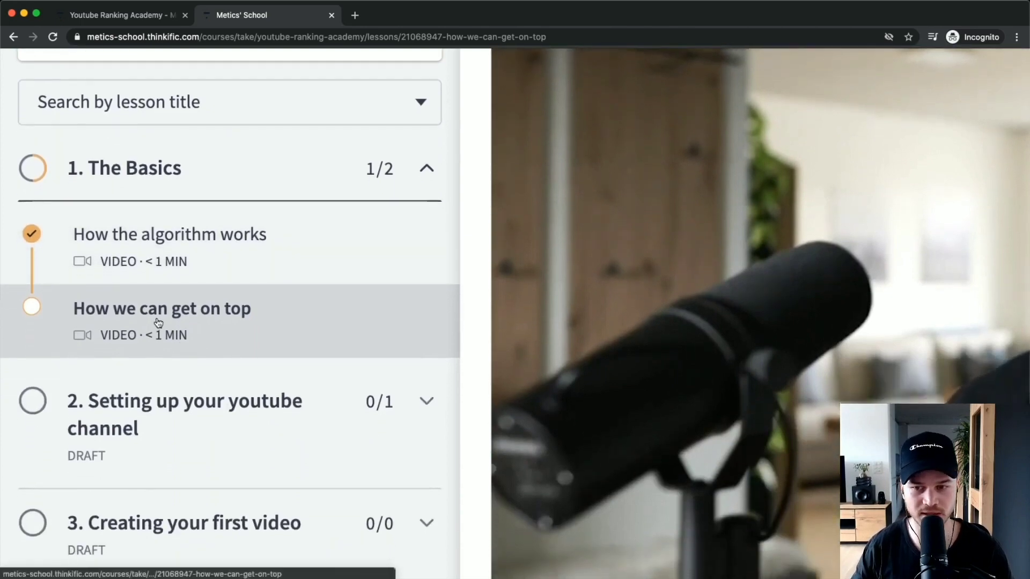
scroll(149, 322, down, 5)
click(687, 296)
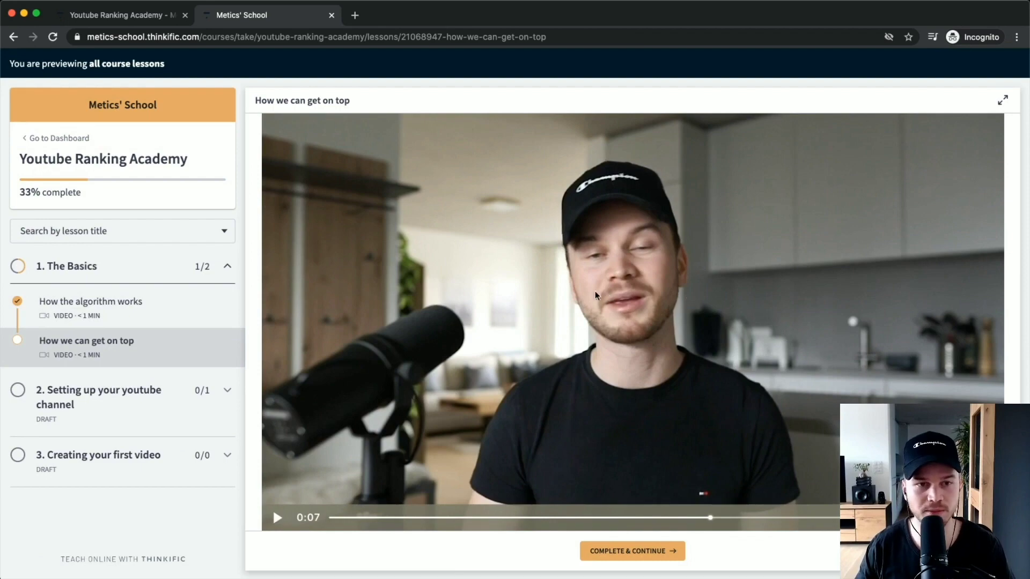
Close the preview and show the lesson types available for the "Setting up your youtube channel" chapter
click(332, 15)
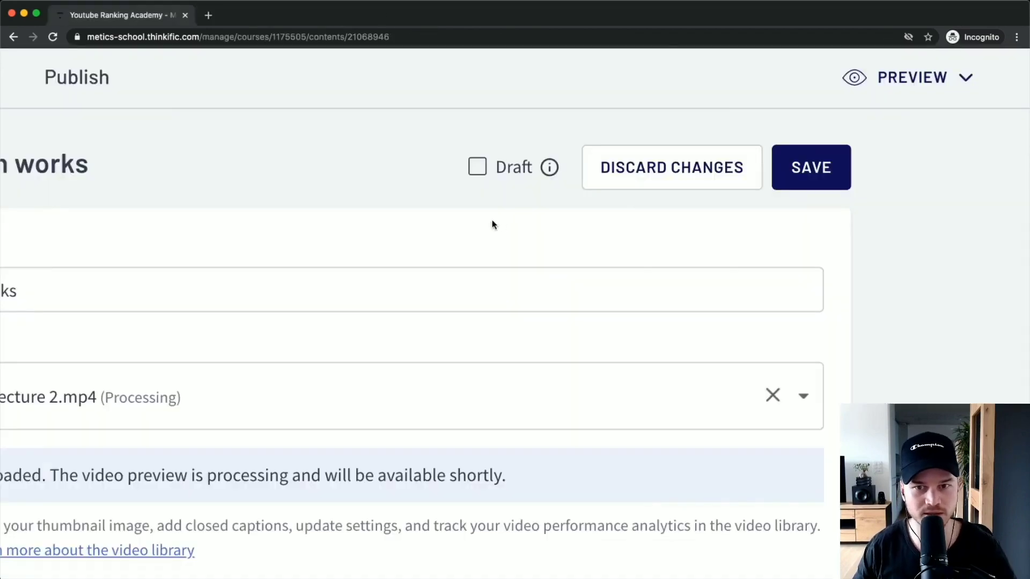
scroll(494, 220, down, 5)
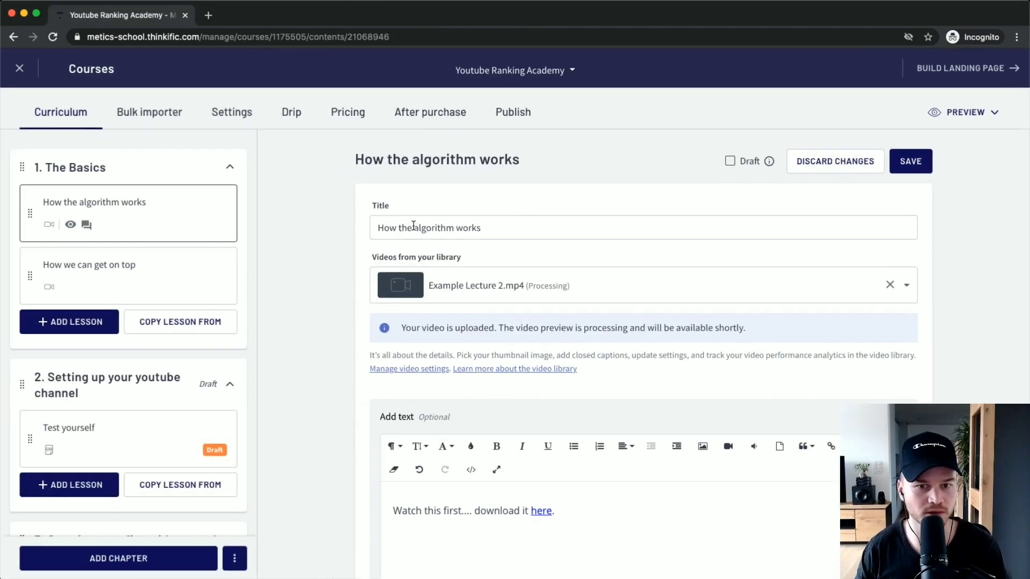
scroll(299, 314, down, 3)
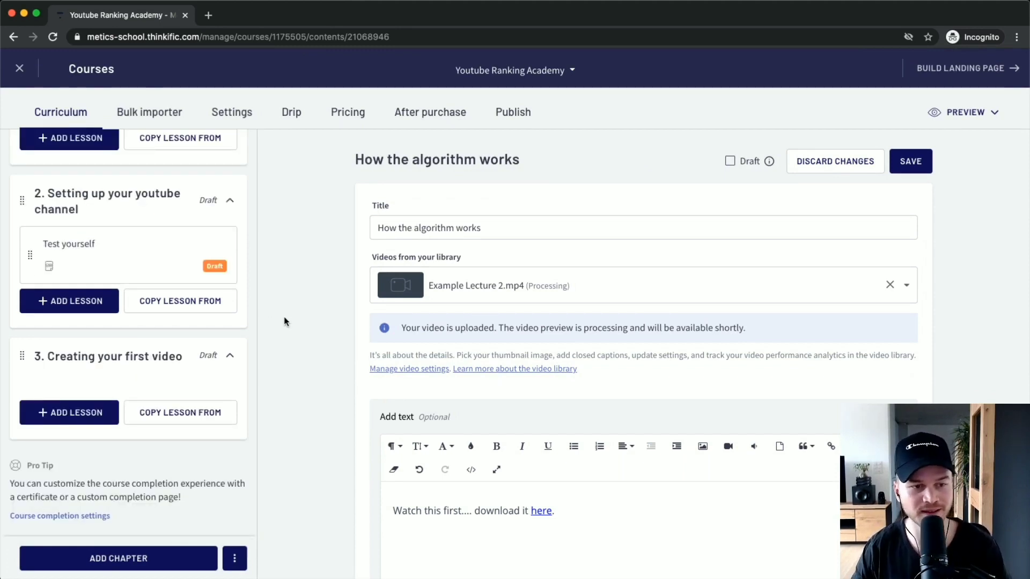
click(69, 301)
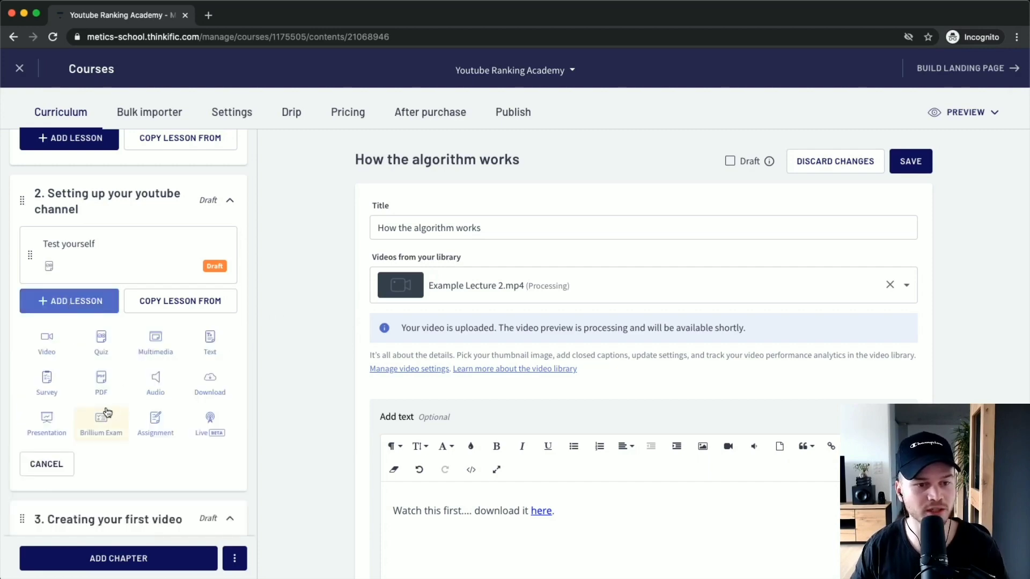
In the course's basic settings, review the course name and change the Course URL to "youtube-academy"
scroll(104, 412, up, 5)
scroll(25, 383, left, 2)
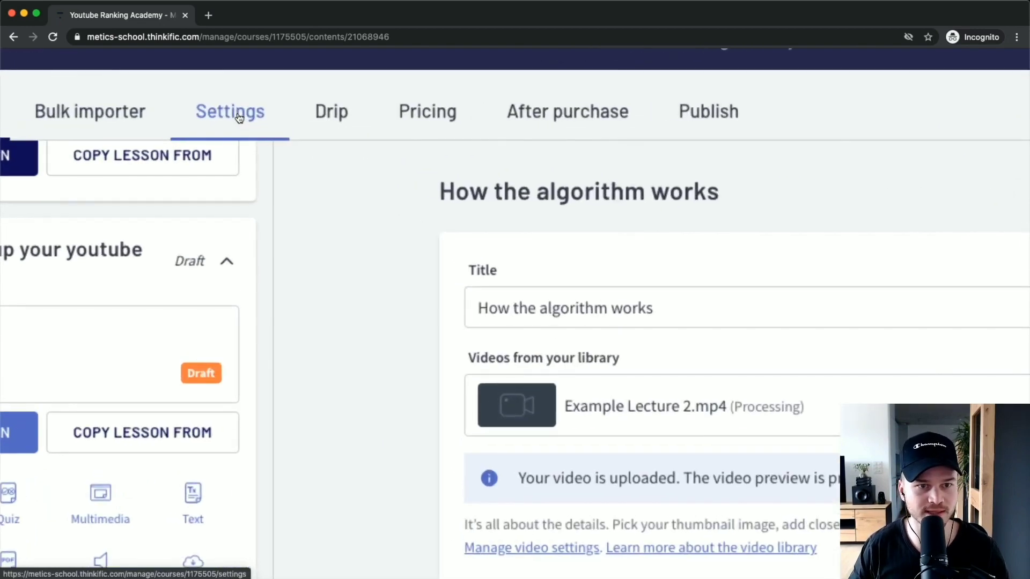
click(240, 118)
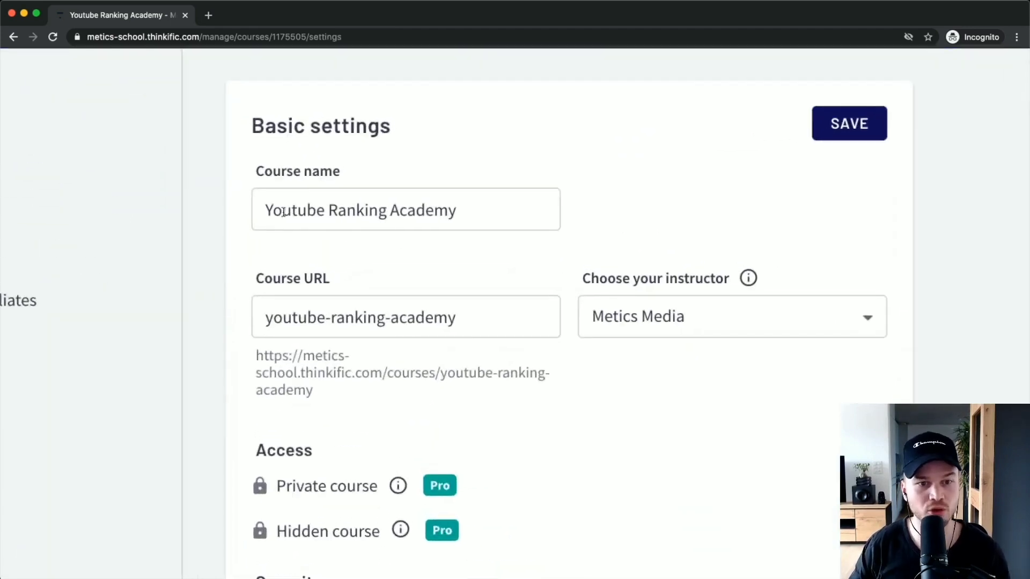
drag(265, 210, 449, 210)
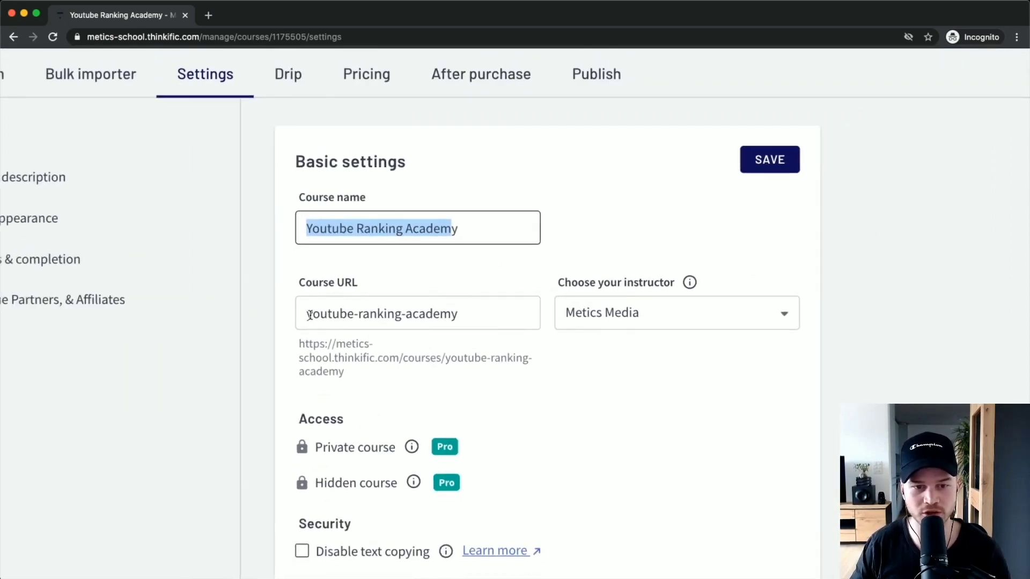
scroll(311, 338, up, 3)
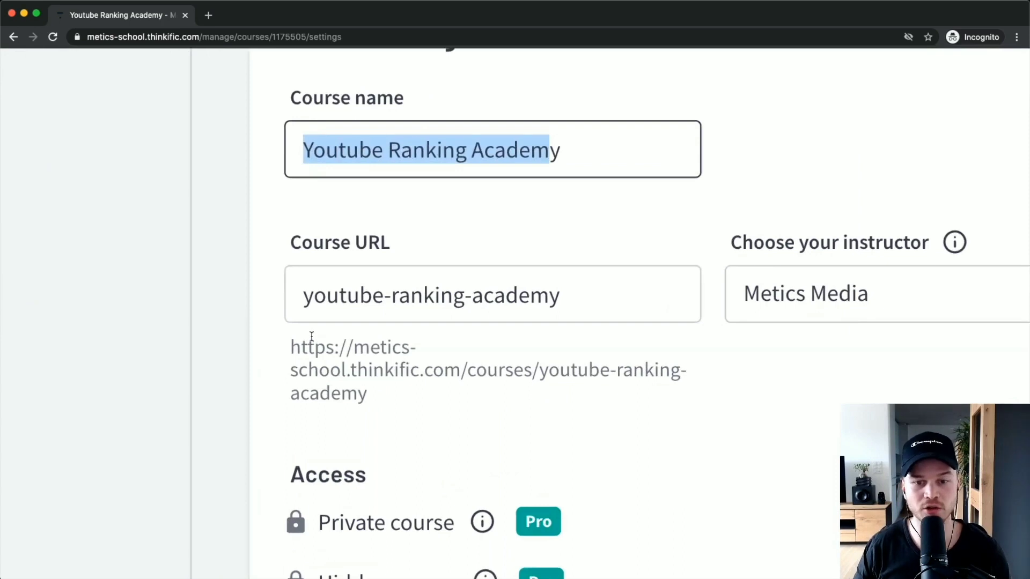
scroll(312, 337, down, 1)
drag(291, 317, 412, 372)
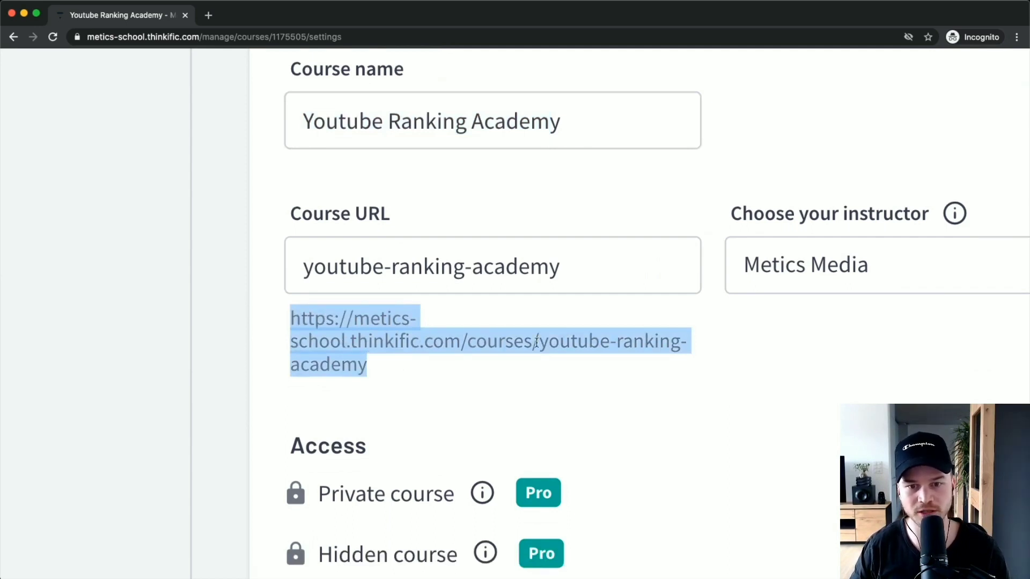
click(453, 267)
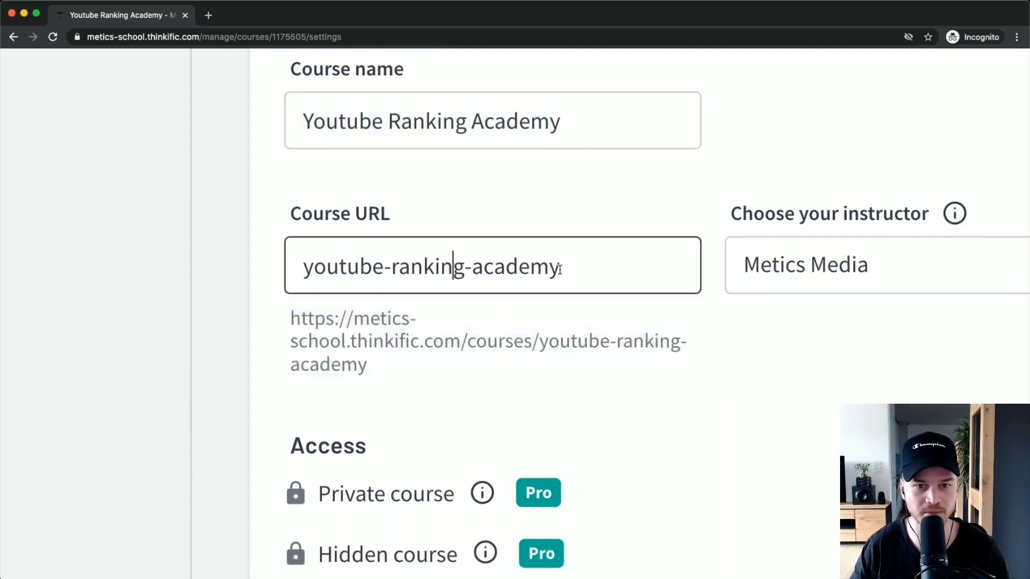
drag(563, 267, 378, 267)
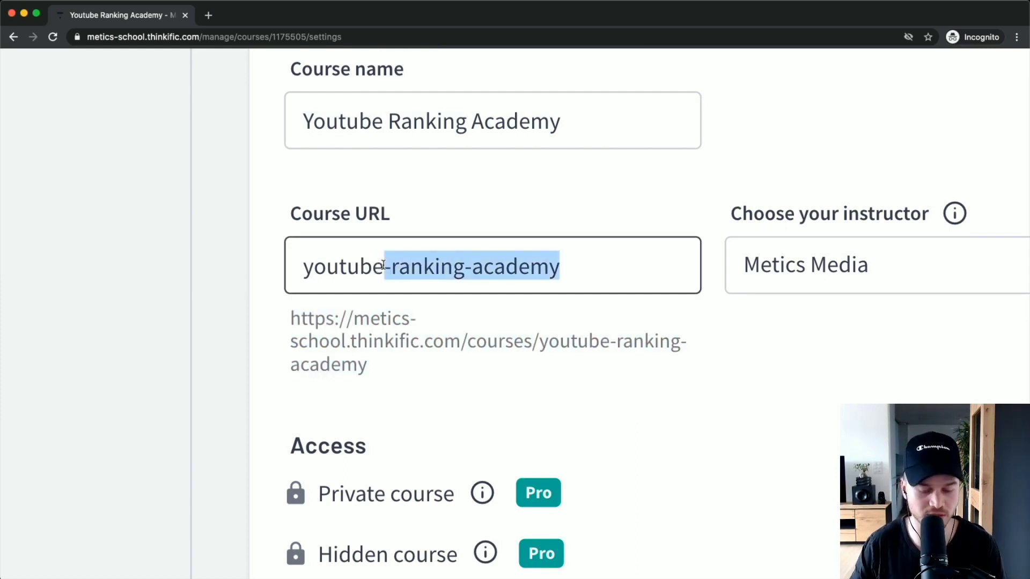
text(-academy)
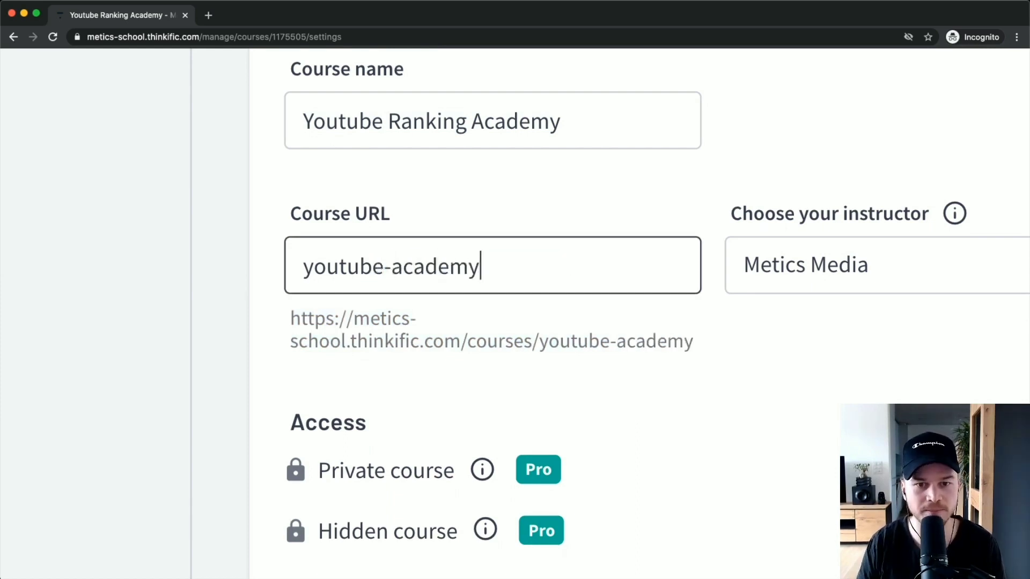
Check the course address preview under the Course URL, and undo the last Course URL change
drag(538, 342, 727, 347)
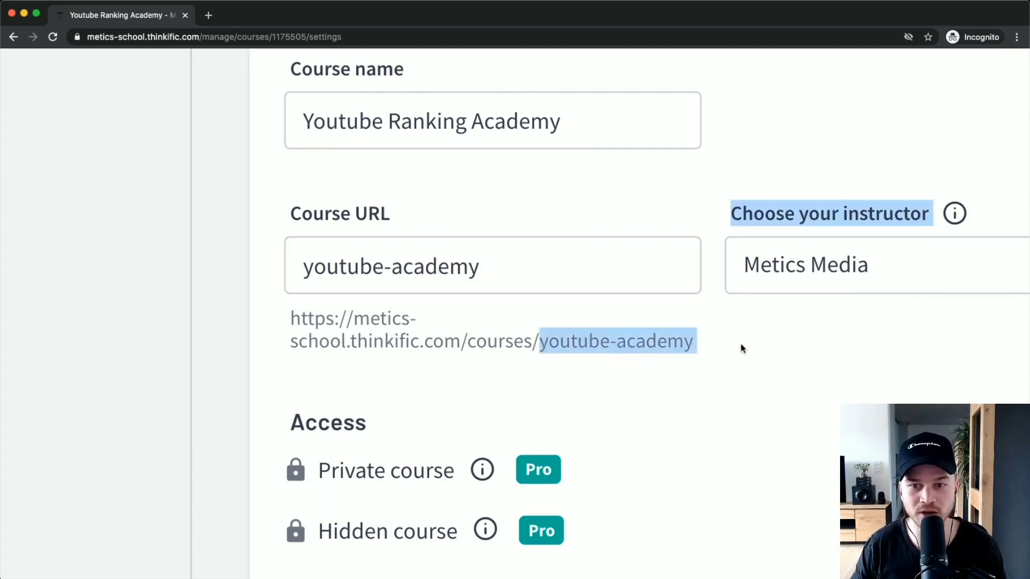
click(614, 345)
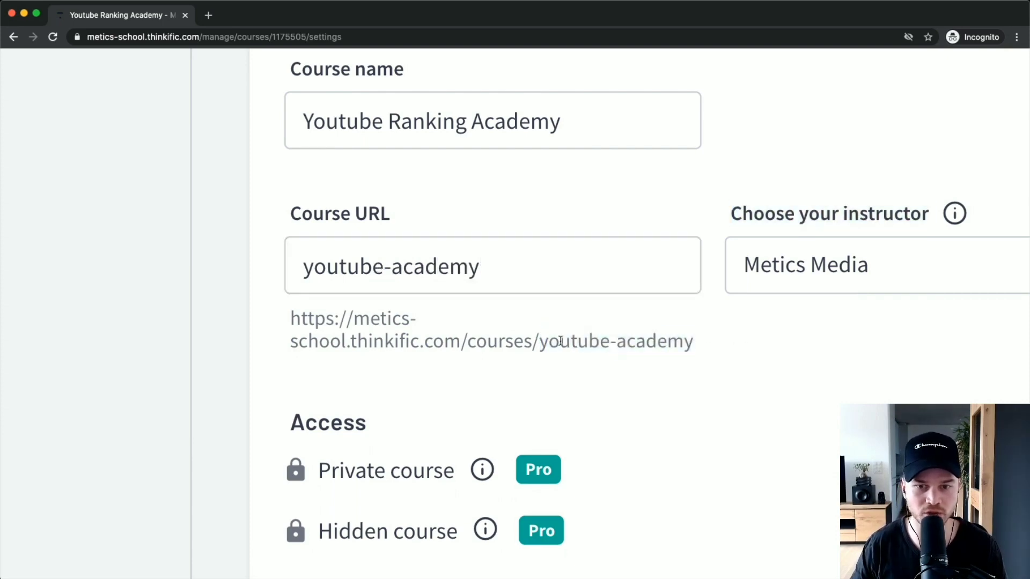
click(455, 272)
key(super+z)
click(736, 376)
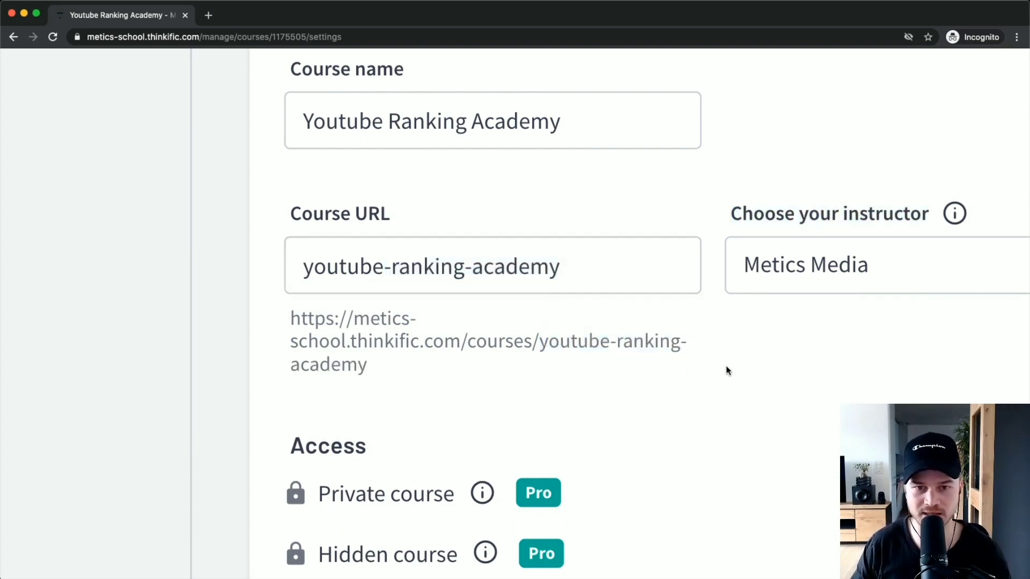
Look at the instructor choices, and review the course's access, security and deletion options in the basic settings
scroll(547, 301, down, 3)
scroll(739, 297, up, 3)
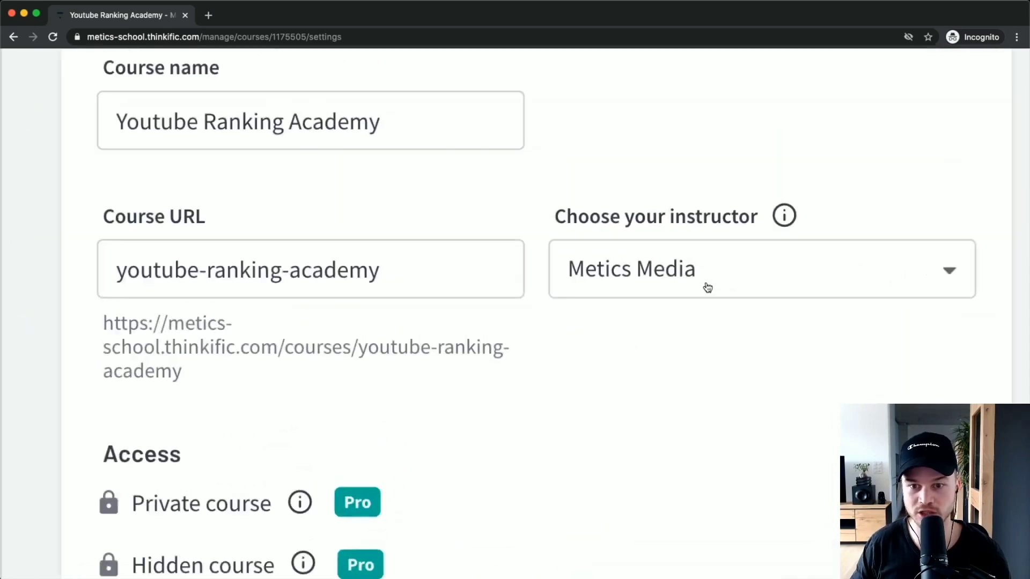
click(706, 286)
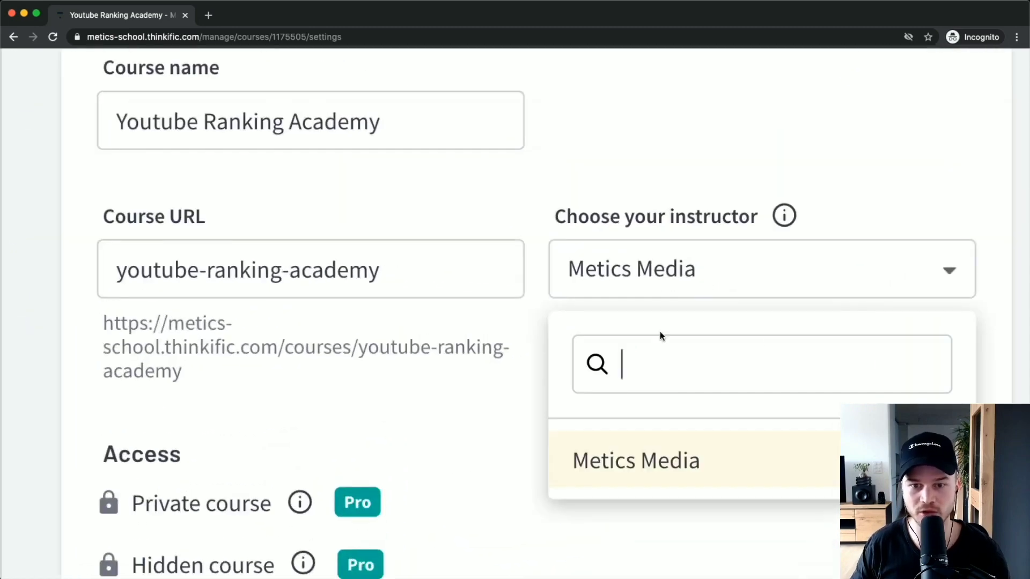
click(668, 513)
scroll(548, 441, down, 3)
scroll(395, 281, down, 3)
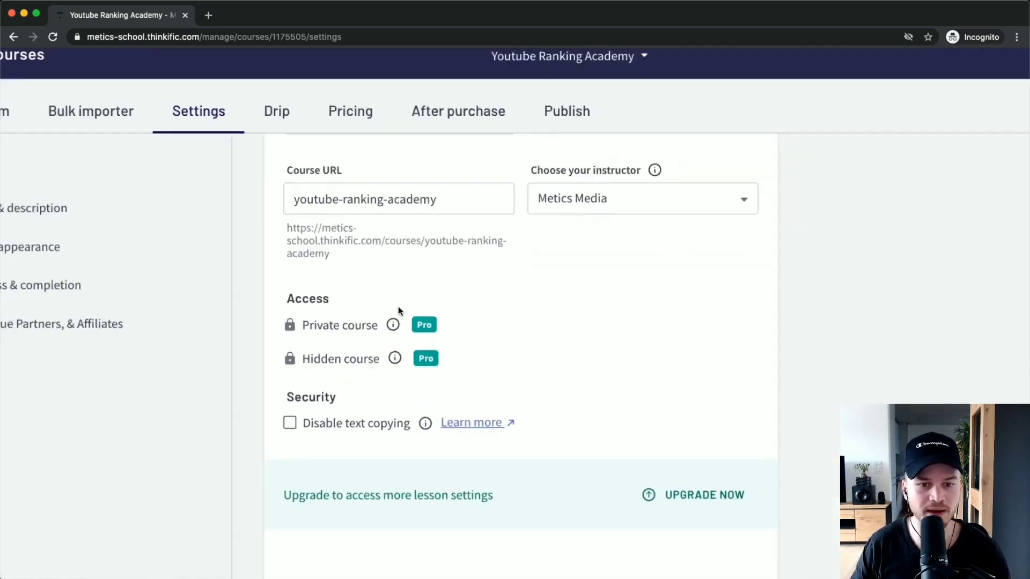
scroll(416, 321, up, 3)
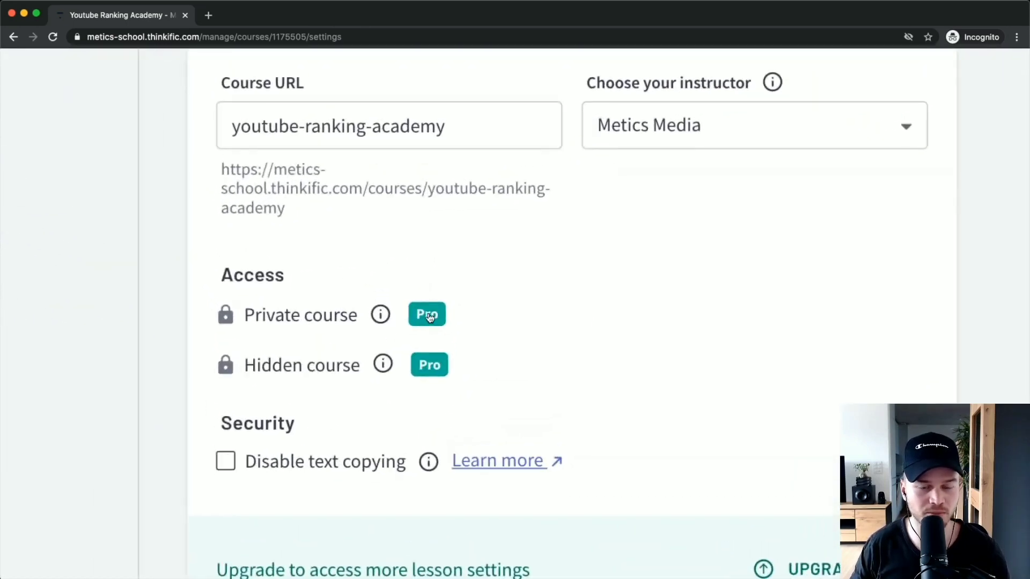
scroll(340, 295, down, 3)
scroll(342, 319, down, 2)
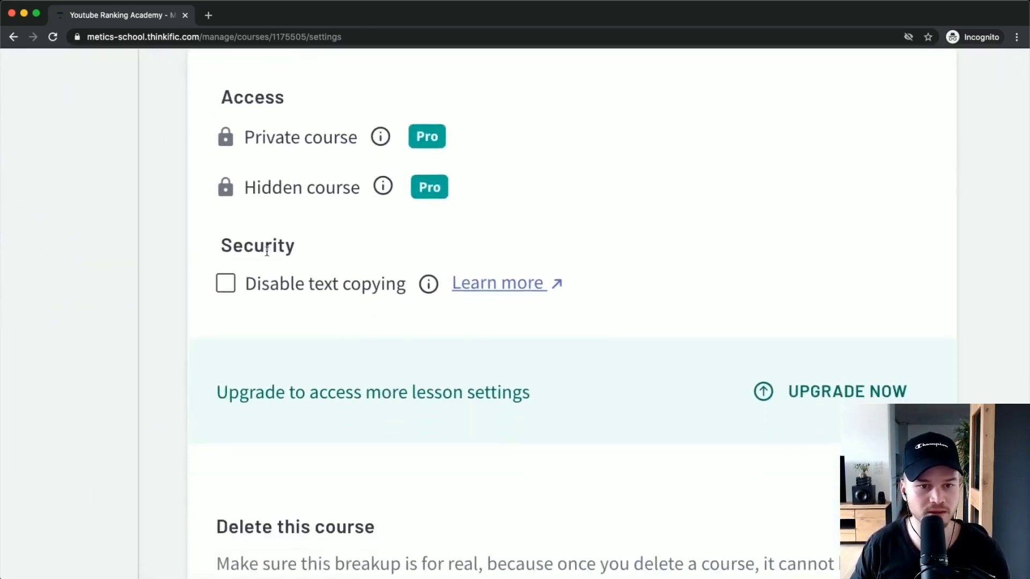
scroll(269, 299, down, 3)
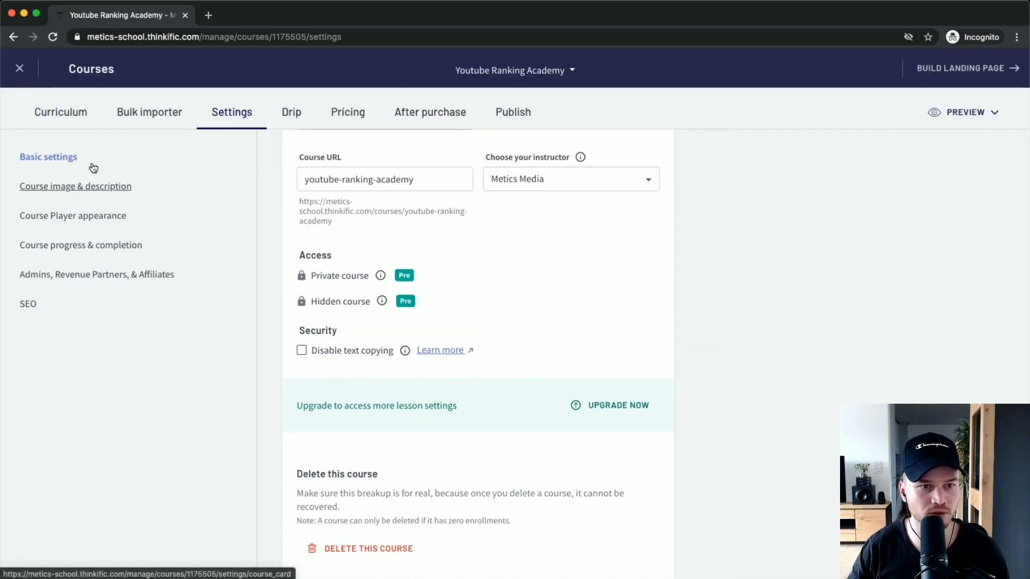
In the course image and description settings, upload "Course Image.png" as the course image without cropping it
click(76, 188)
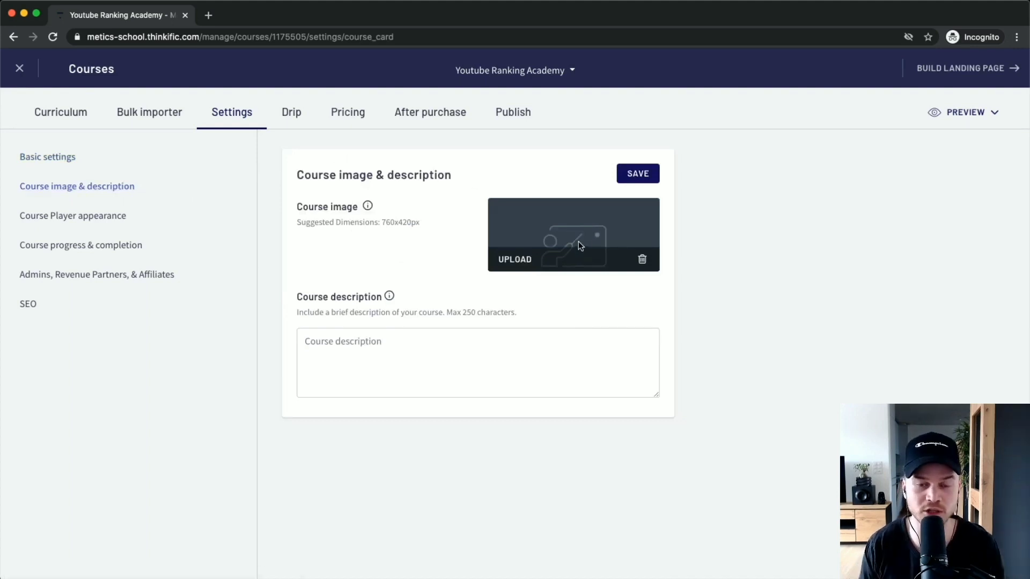
scroll(578, 241, up, 3)
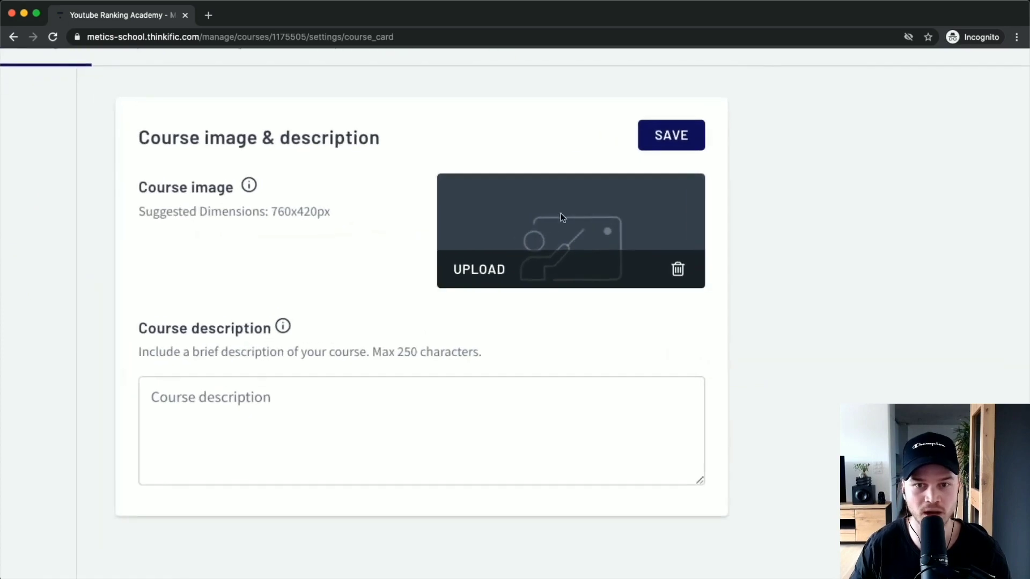
click(487, 269)
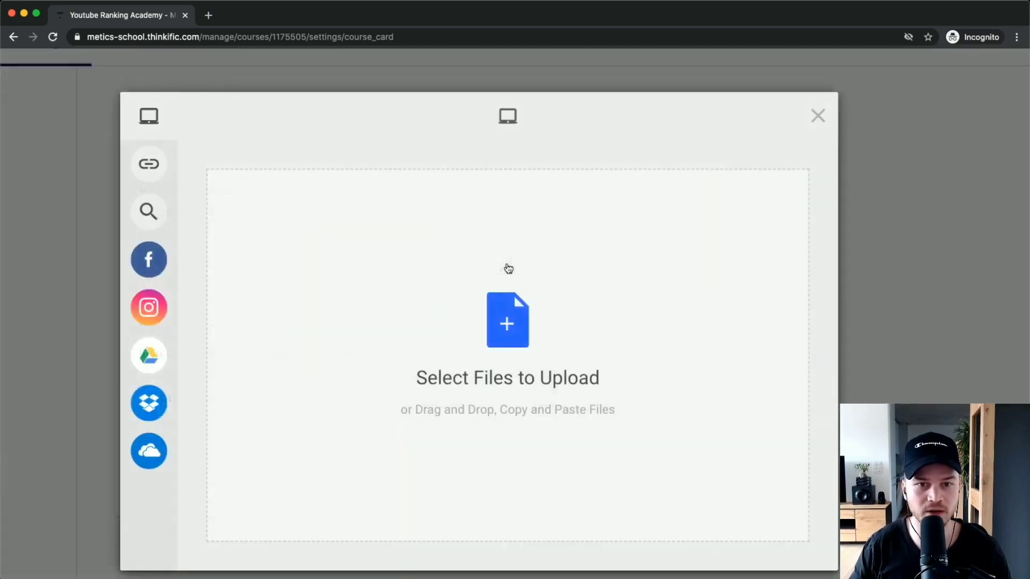
click(494, 352)
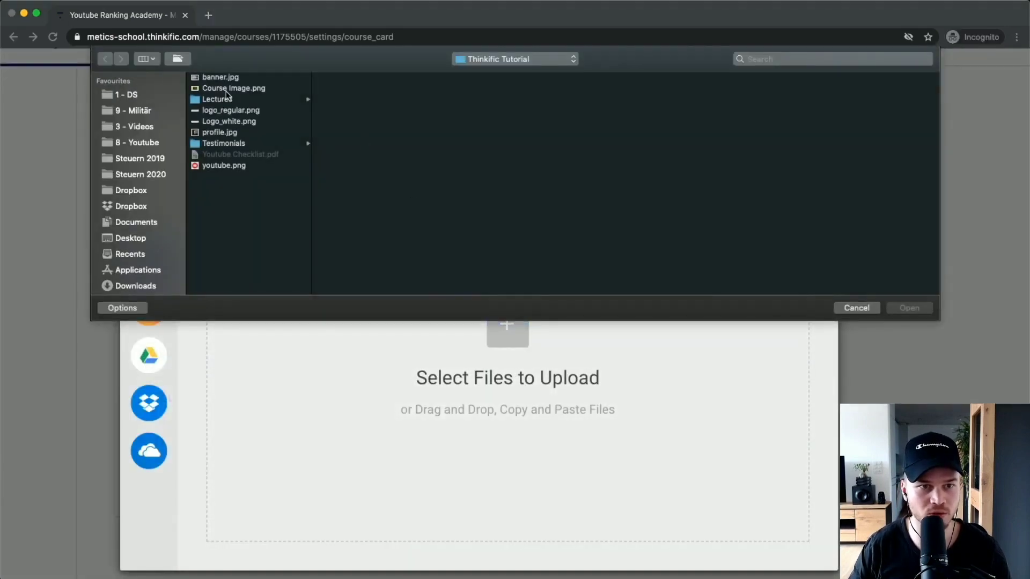
click(223, 88)
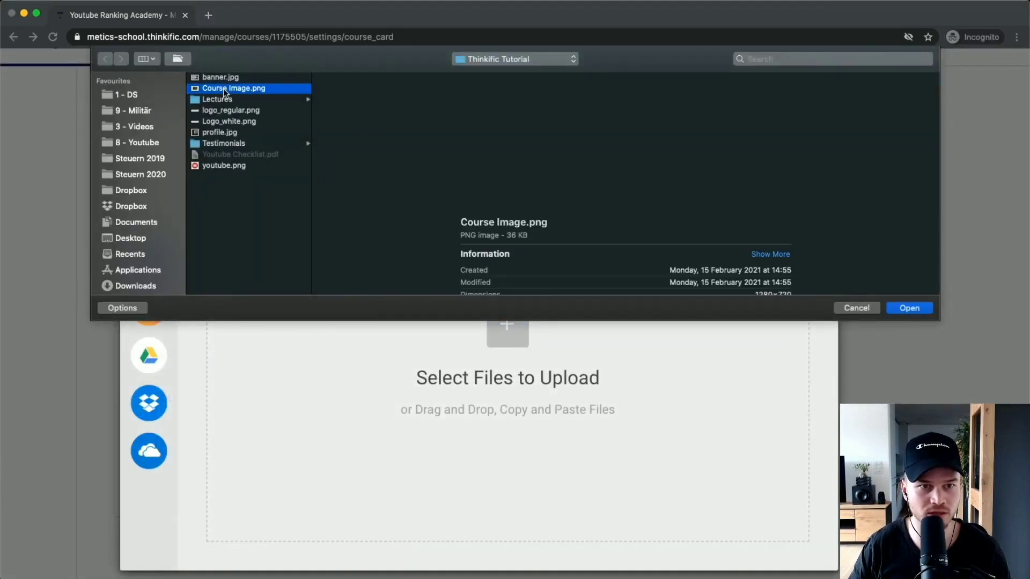
click(910, 308)
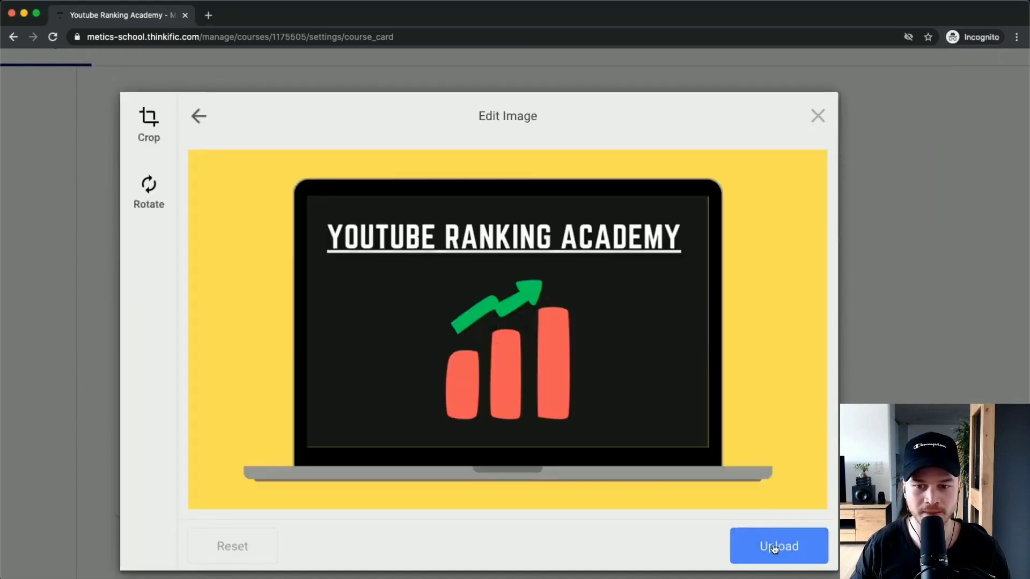
click(776, 545)
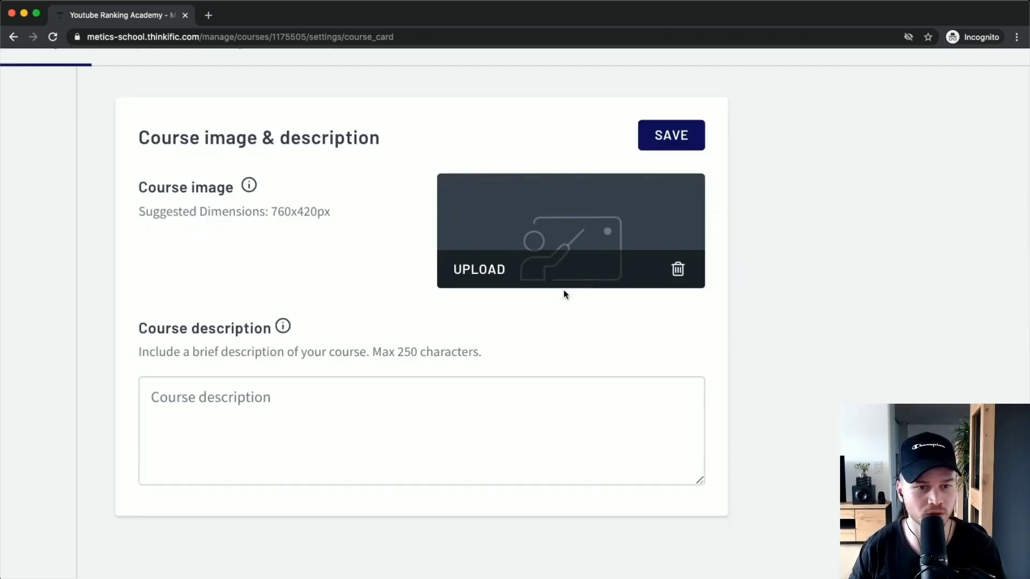
Enter the course description "Learn how to rank your videos on the first page of youtube search." and save it
click(259, 423)
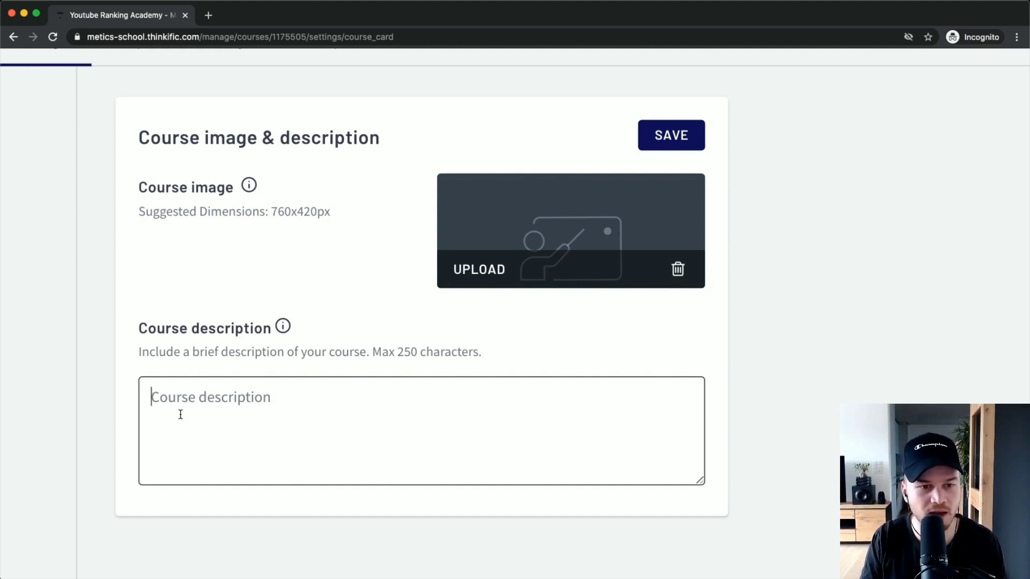
text(LEarn)
key(BackSpace)
key(BackSpace)
key(BackSpace)
key(BackSpace)
text(aem)
key(BackSpace)
key(BackSpace)
key(BackSpace)
text(earh)
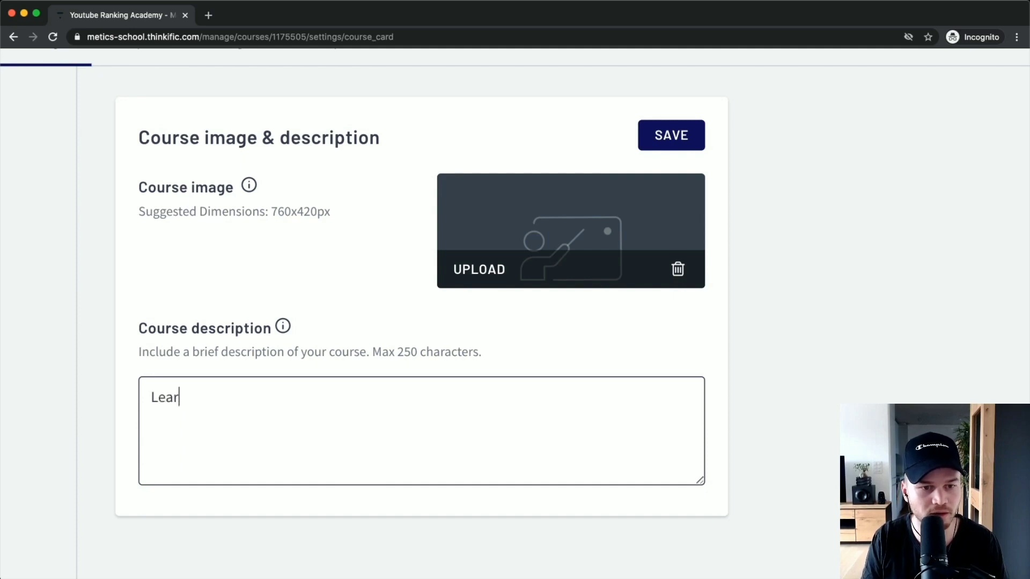
key(BackSpace)
text(n how to rank your videos on the first page of youtube search.)
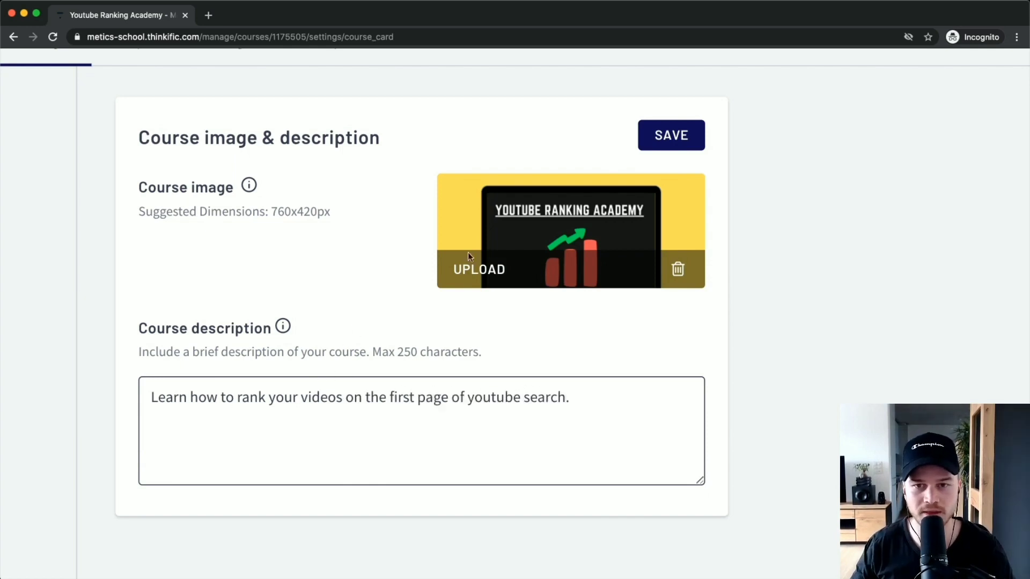
click(671, 135)
click(642, 163)
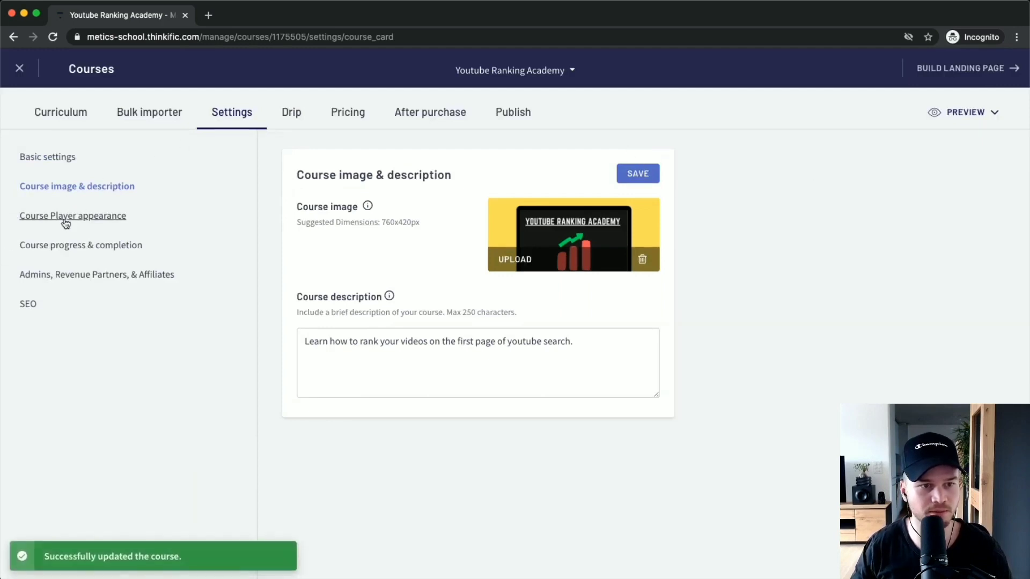
Go to the Course Player appearance settings and preview all course lessons with the light theme
click(66, 220)
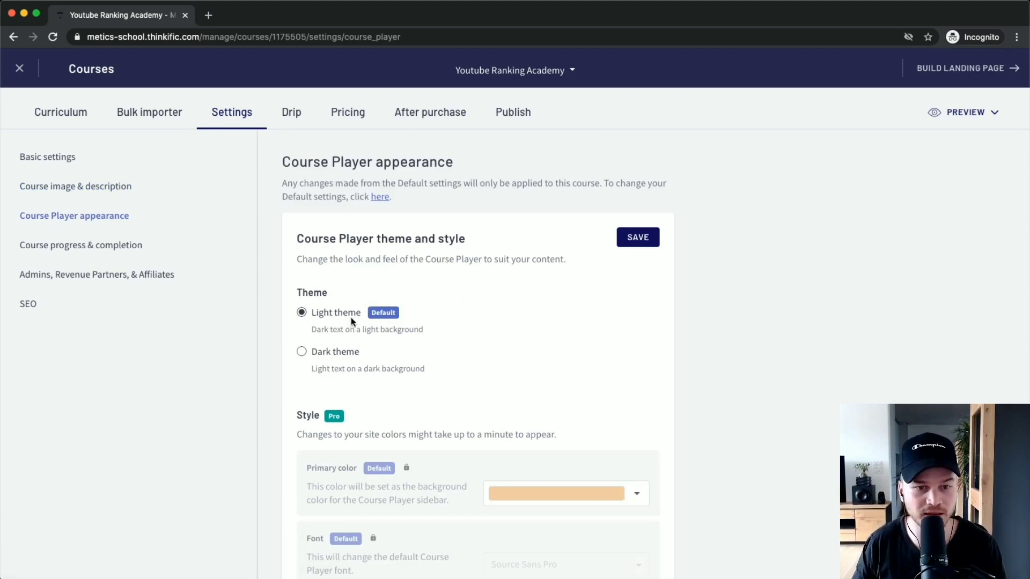
click(966, 113)
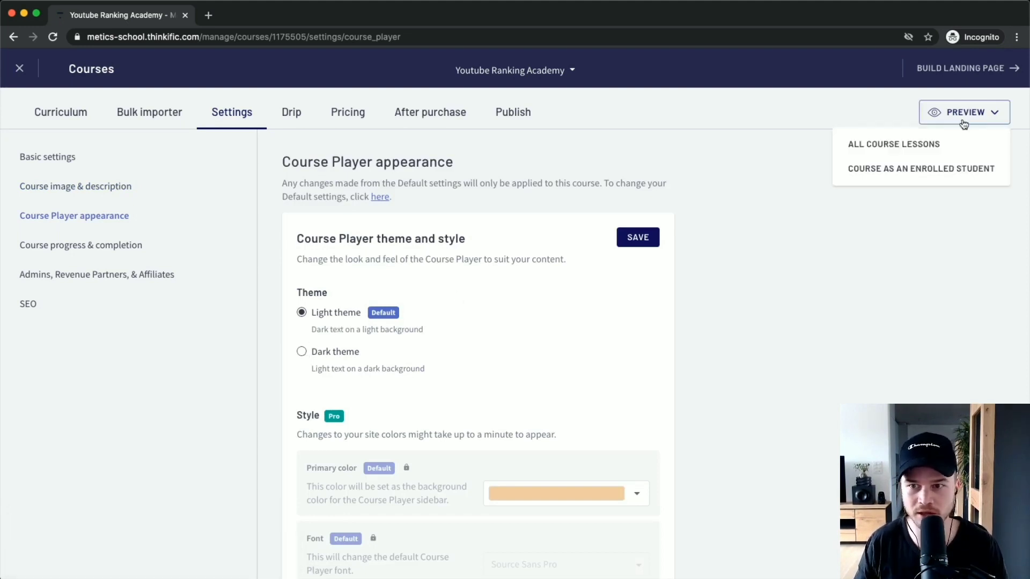
click(879, 149)
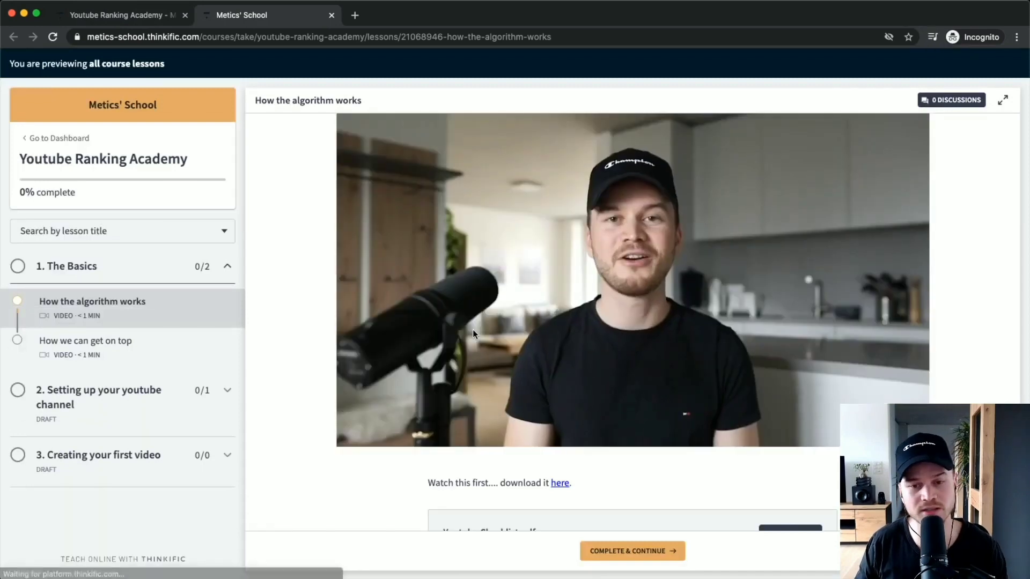
Save the Course Player with the dark theme, reload the lesson preview to check it, and pause the video
click(94, 15)
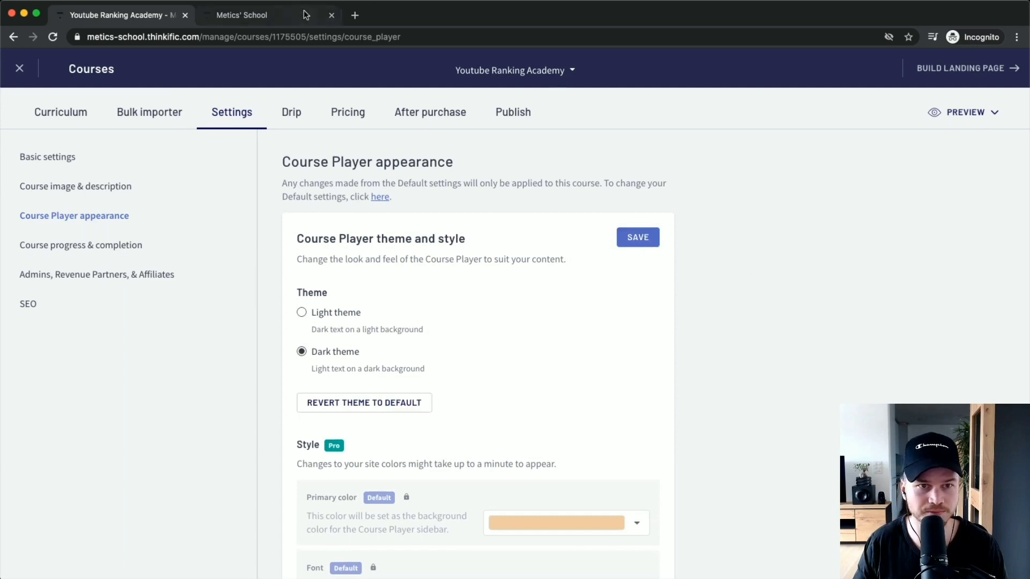
click(642, 242)
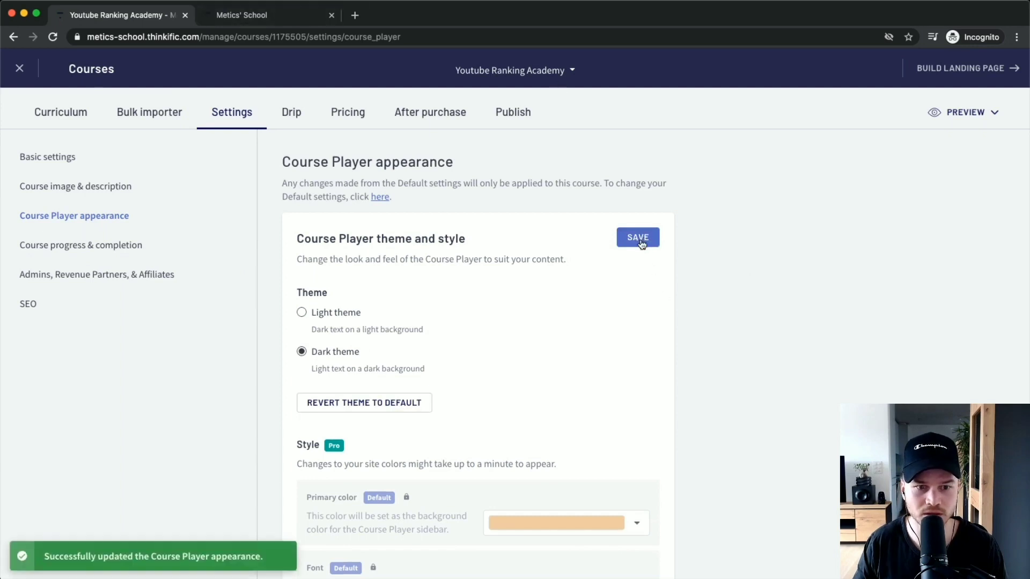
click(229, 15)
click(53, 36)
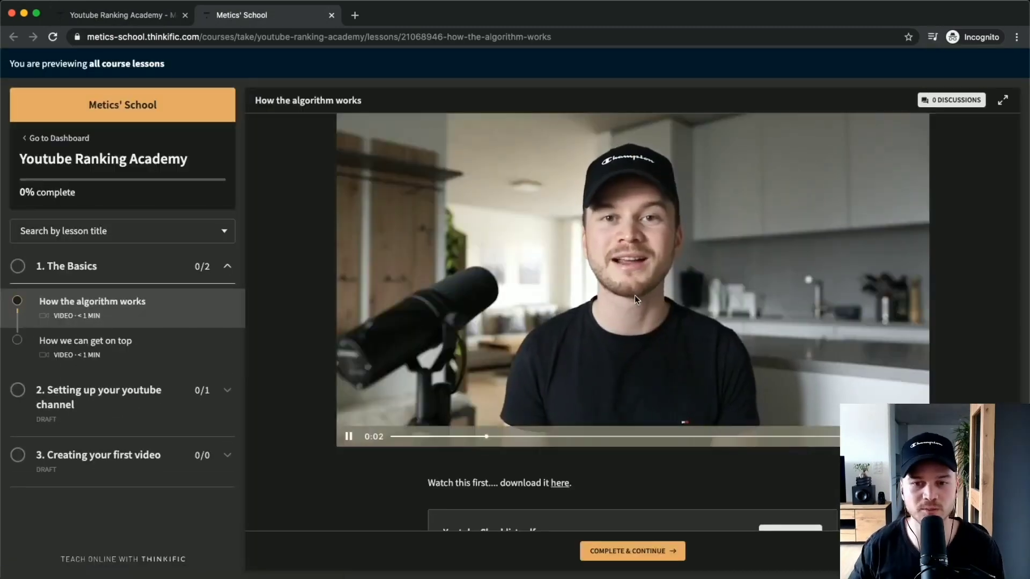
click(349, 436)
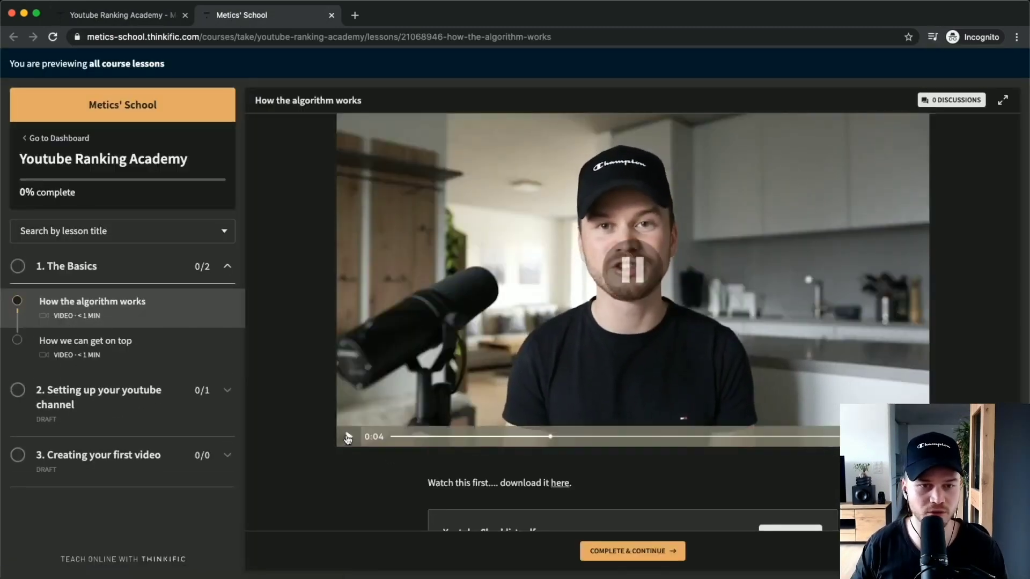
Set the Course Player back to the light theme, save it, and review the style, lesson label and logo options
click(133, 17)
click(302, 313)
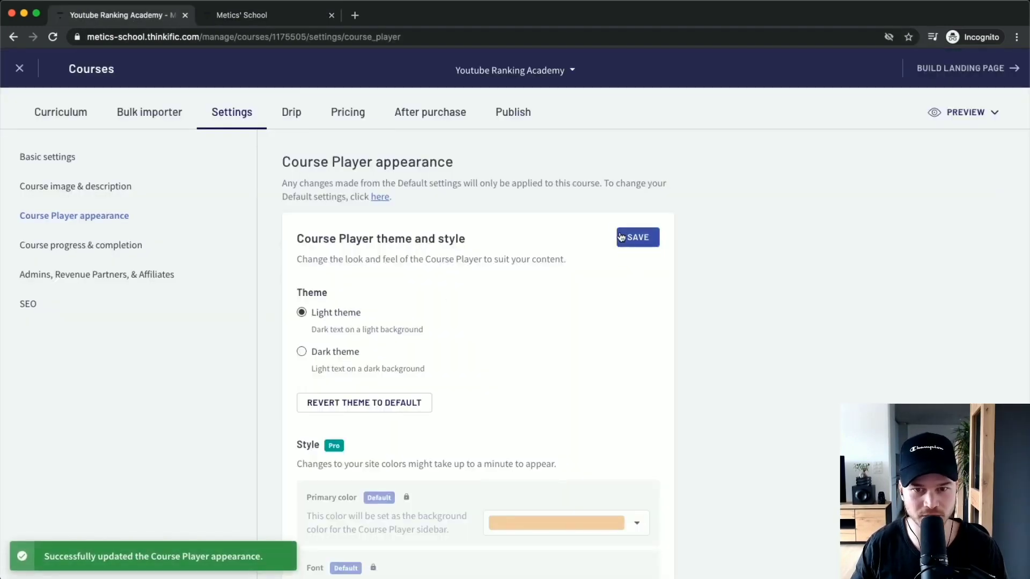
scroll(506, 338, down, 3)
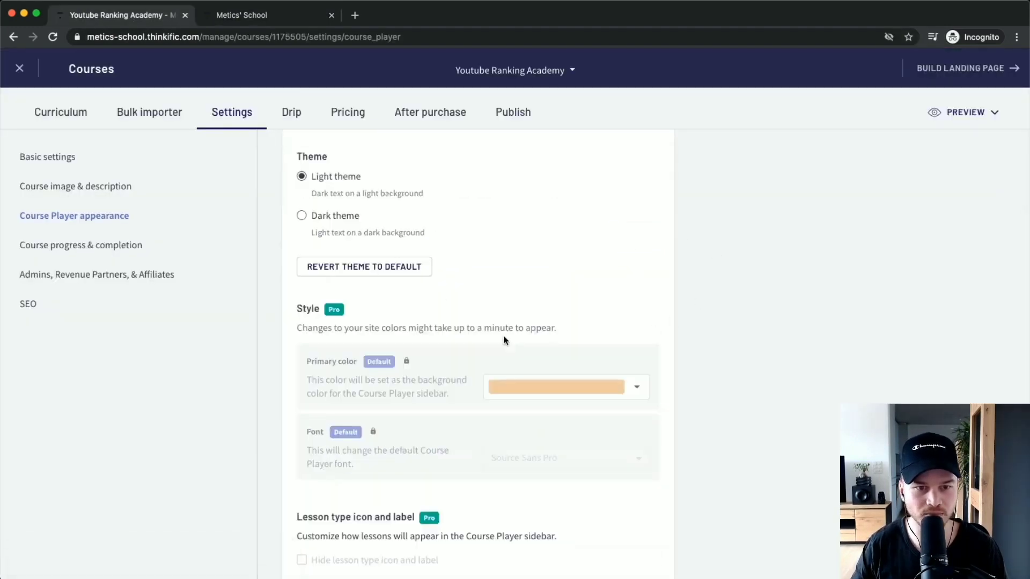
scroll(506, 339, down, 2)
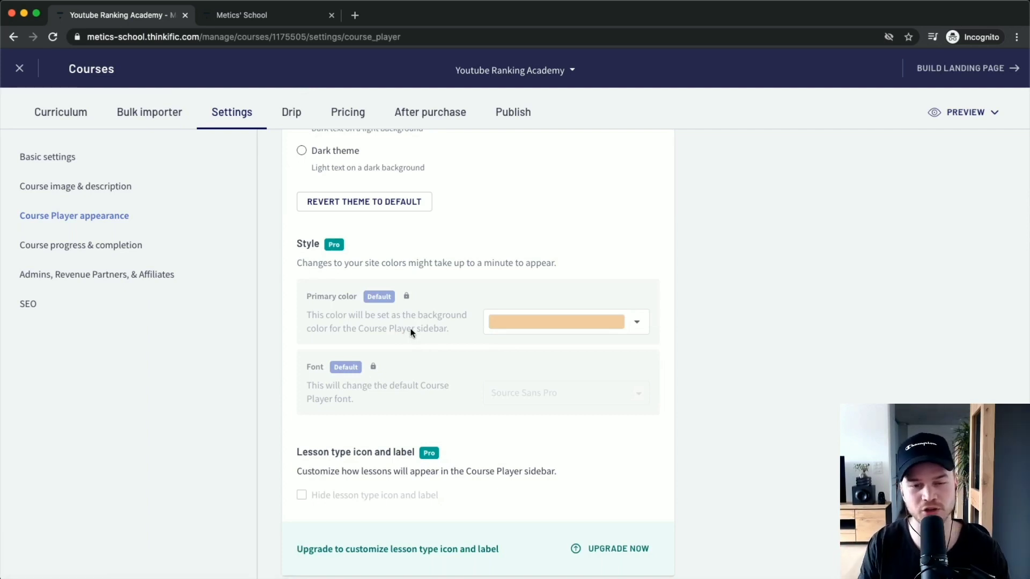
scroll(410, 329, down, 3)
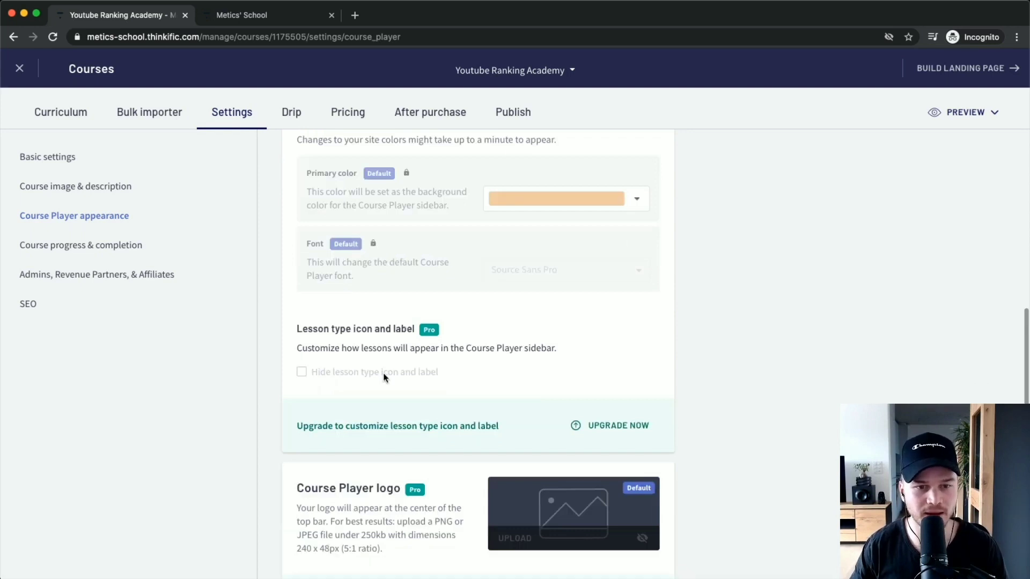
scroll(364, 329, down, 1)
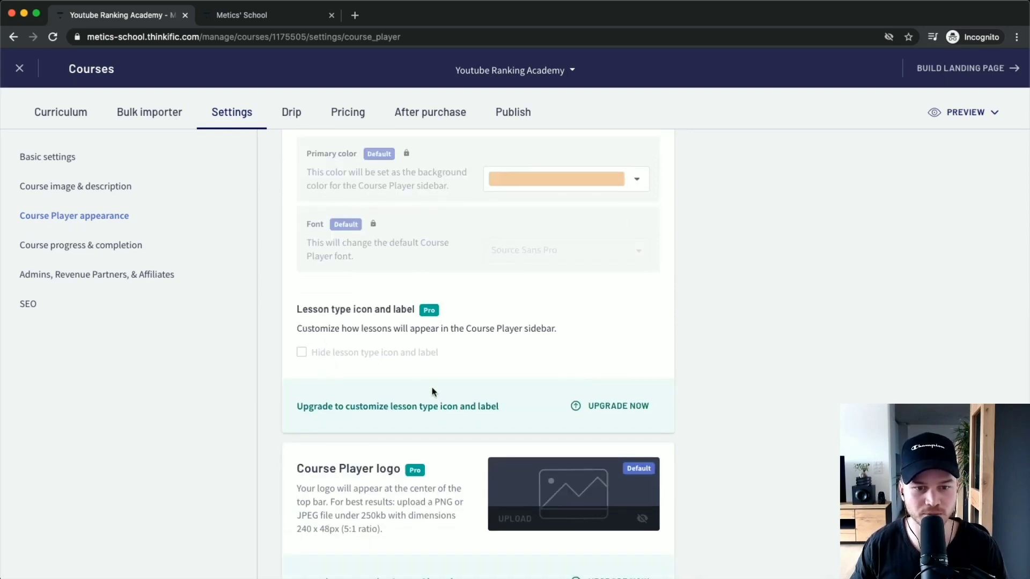
scroll(430, 388, down, 1)
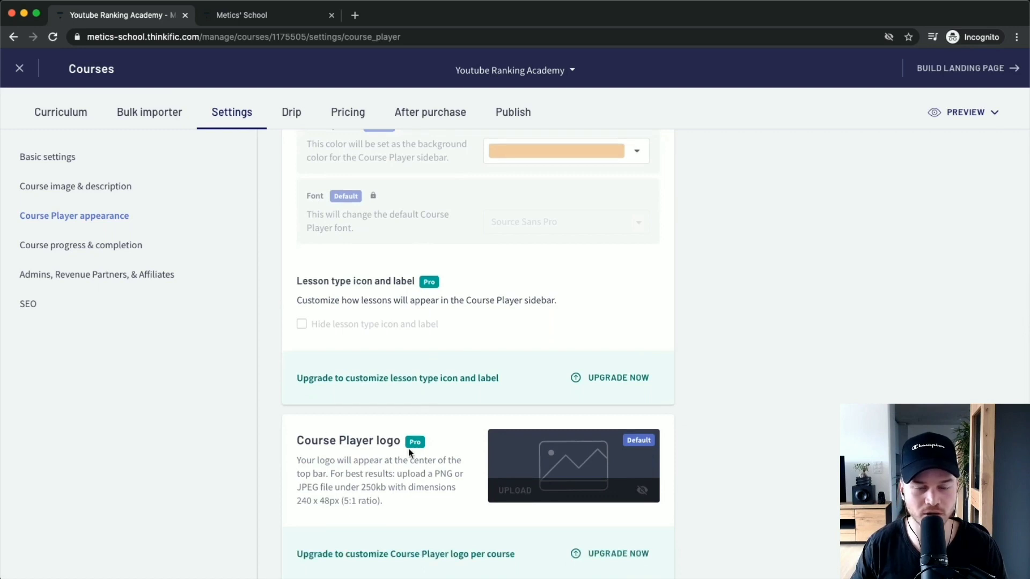
scroll(397, 456, up, 10)
Go to the Course progress & completion settings and review the video autoplay, chapter completion and course completion options
click(64, 248)
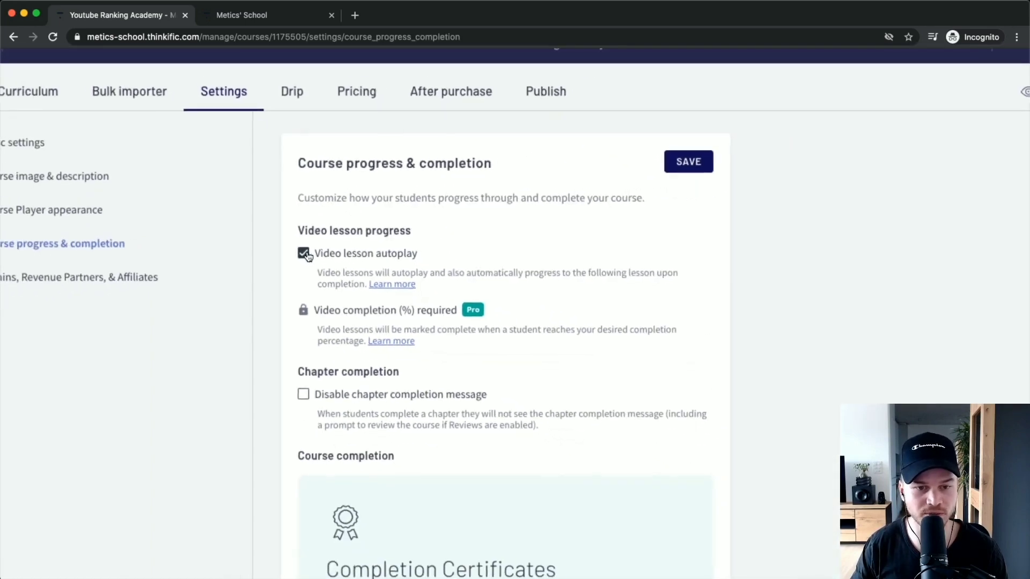
scroll(322, 396, down, 3)
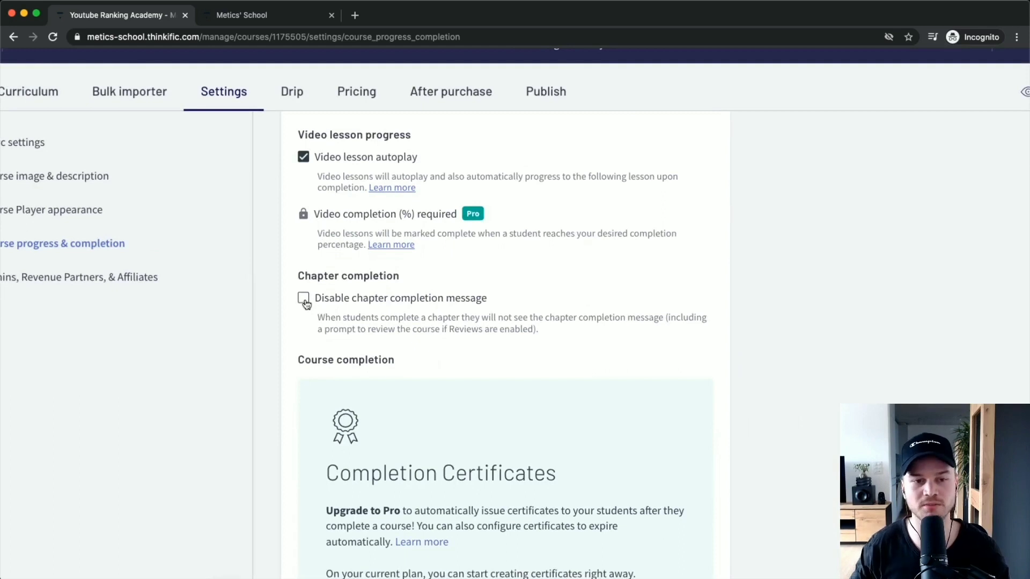
scroll(306, 304, down, 3)
scroll(306, 304, down, 2)
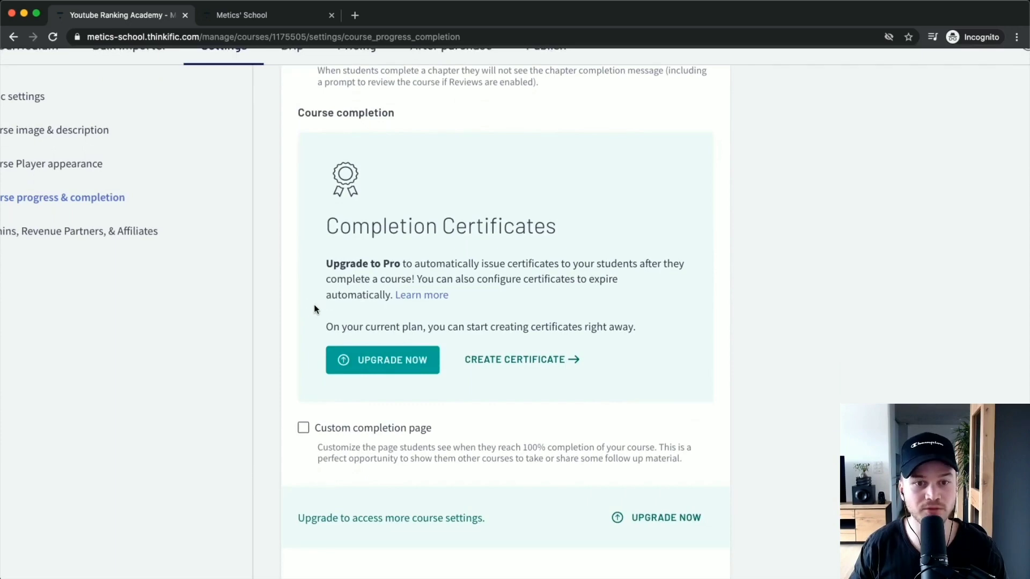
scroll(315, 305, down, 2)
scroll(314, 304, up, 3)
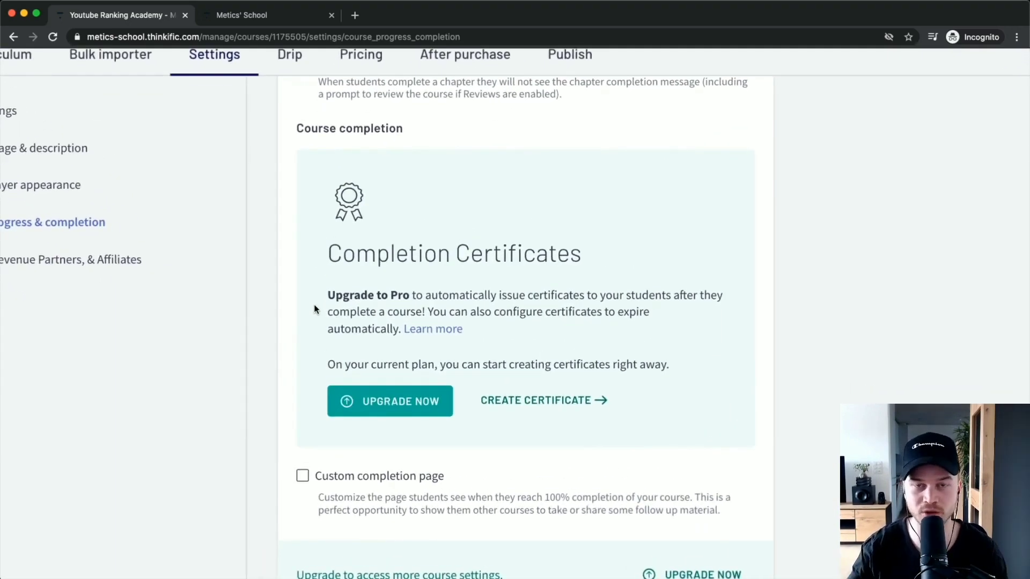
Open the certificate creator from the completion settings, look over its templates, close it and return to the course settings
click(517, 399)
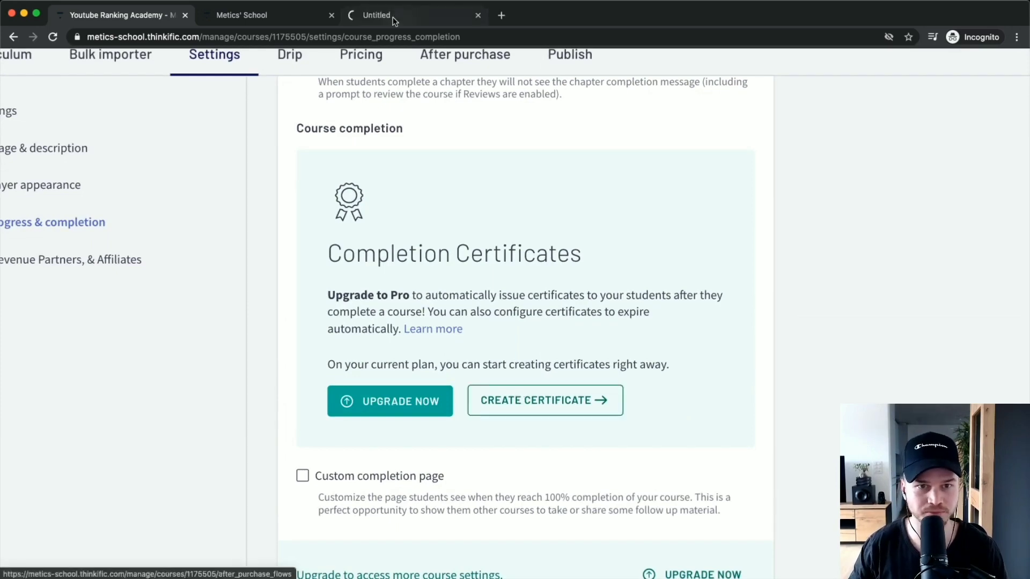
scroll(359, 319, down, 3)
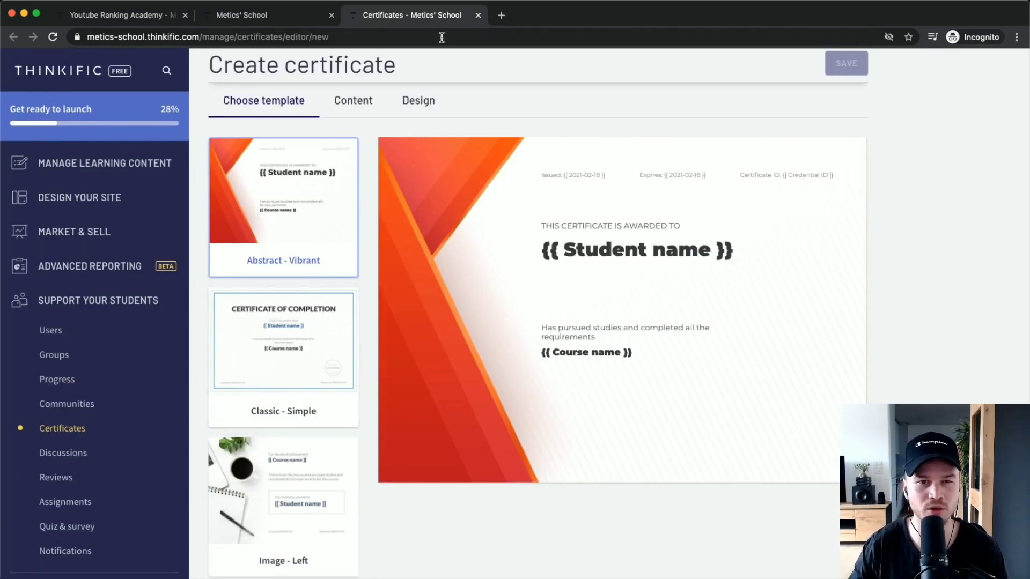
click(477, 15)
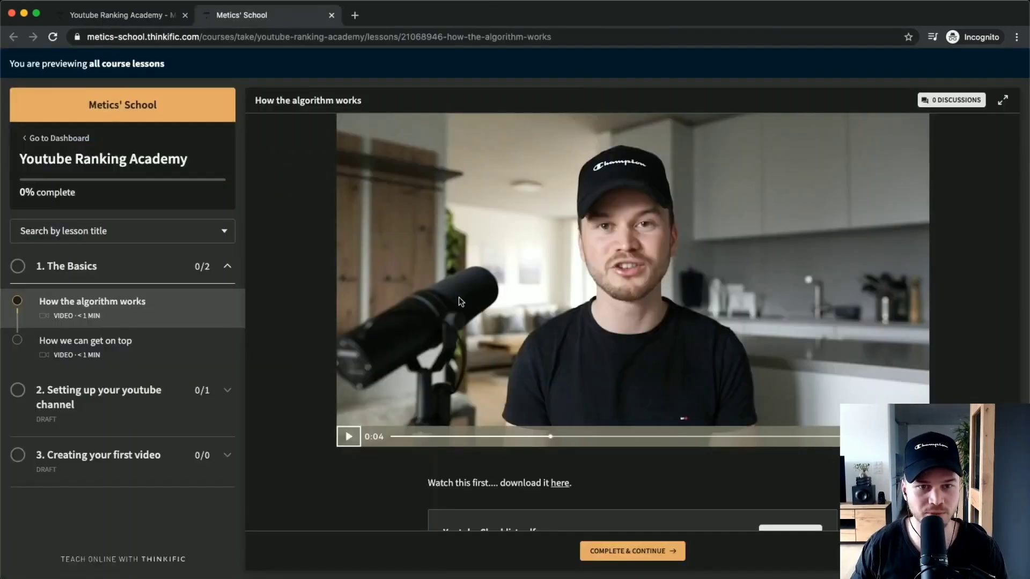
click(144, 17)
scroll(456, 307, down, 2)
scroll(443, 394, down, 5)
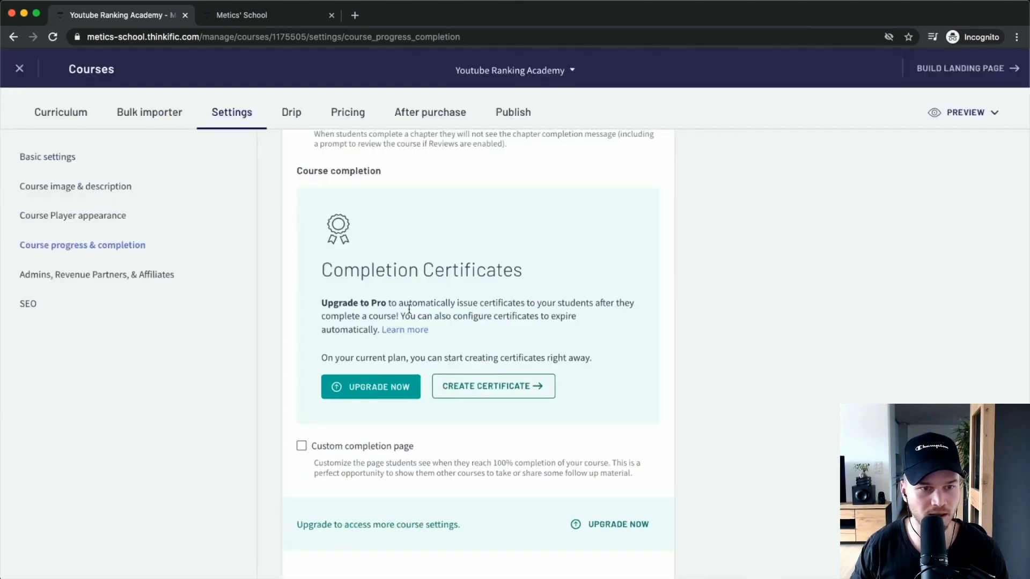
Open the Admins, Revenue Partners, & Affiliates settings and check the list of people available as course admins
click(99, 273)
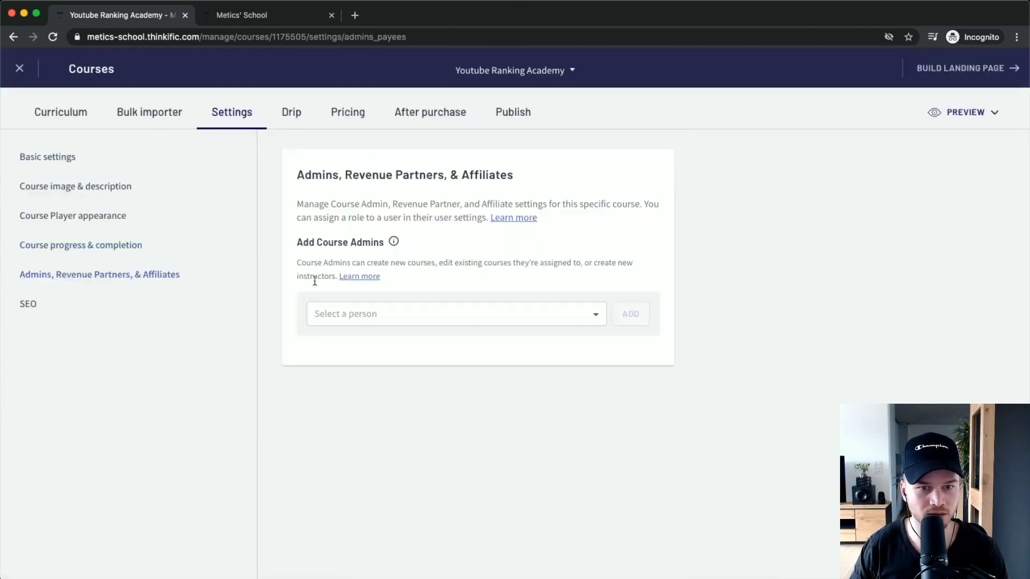
click(377, 318)
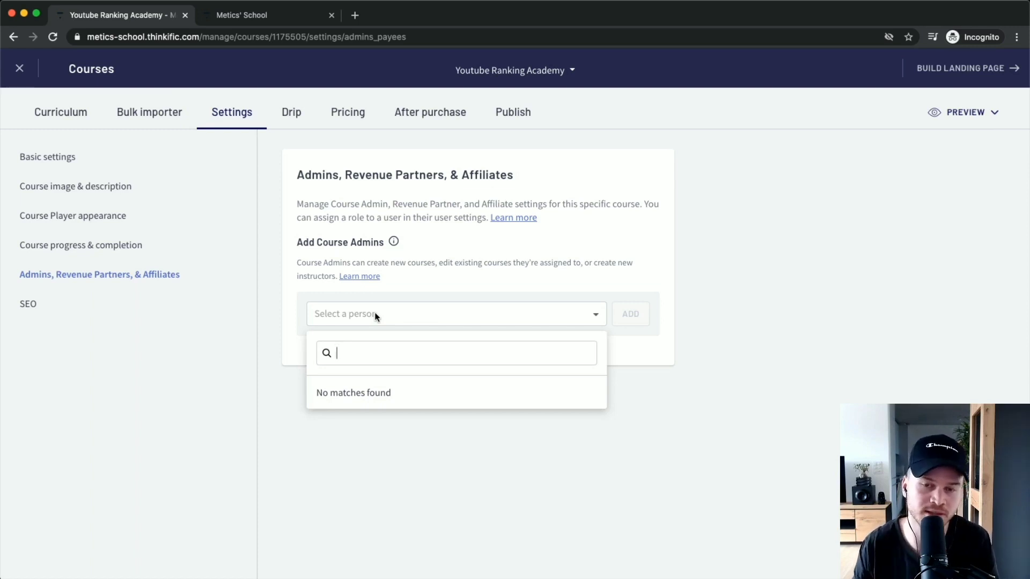
click(69, 317)
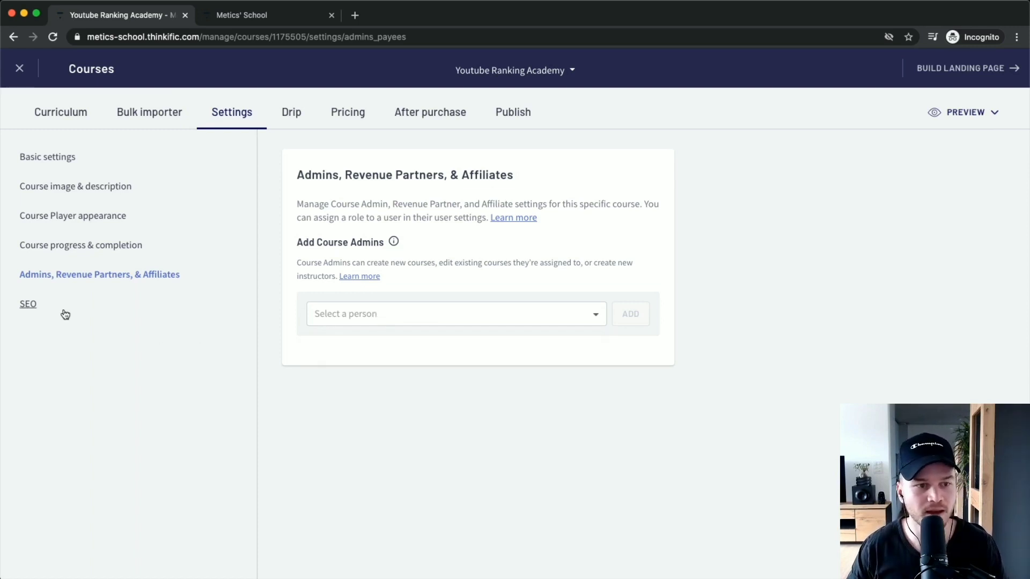
Review the SEO title, description and keywords fields, and go to the Drip schedule page, discarding unsaved changes
click(218, 299)
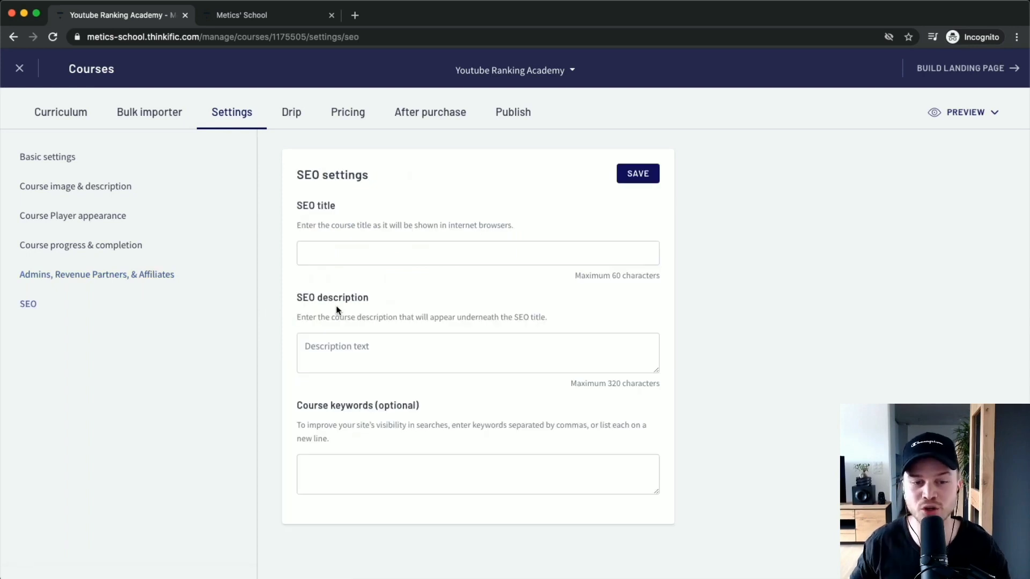
click(304, 252)
click(357, 357)
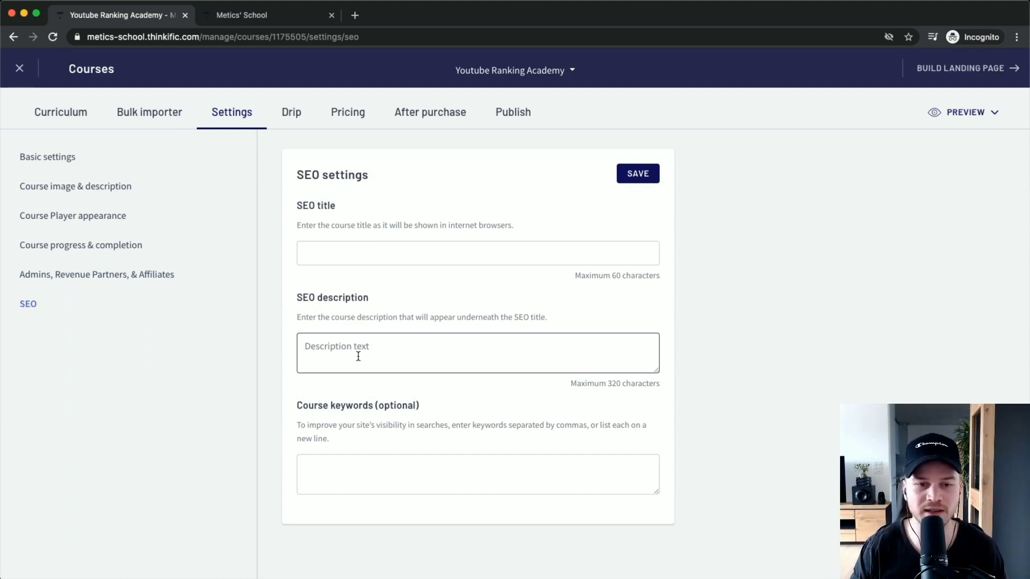
click(319, 249)
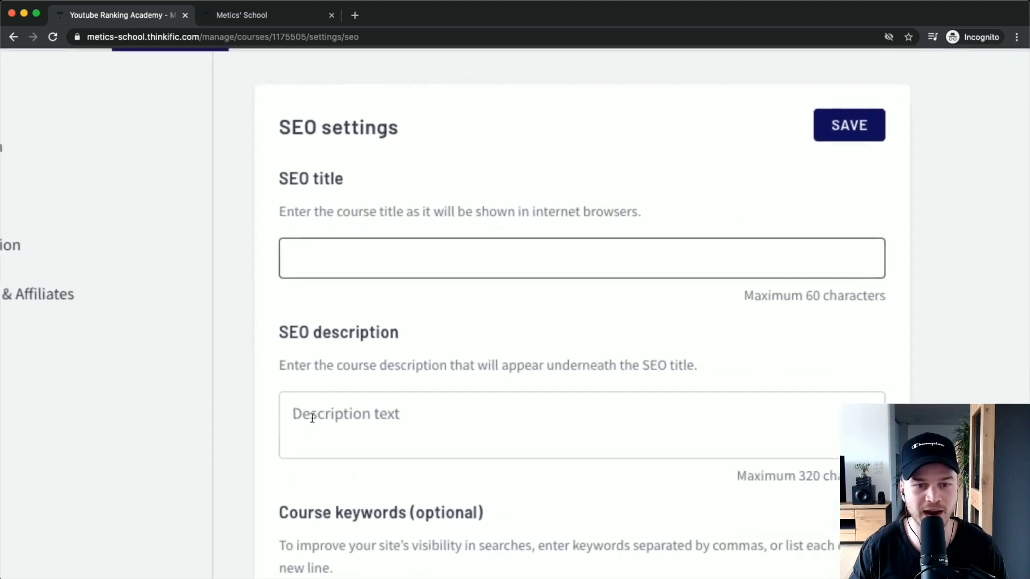
click(312, 419)
click(328, 486)
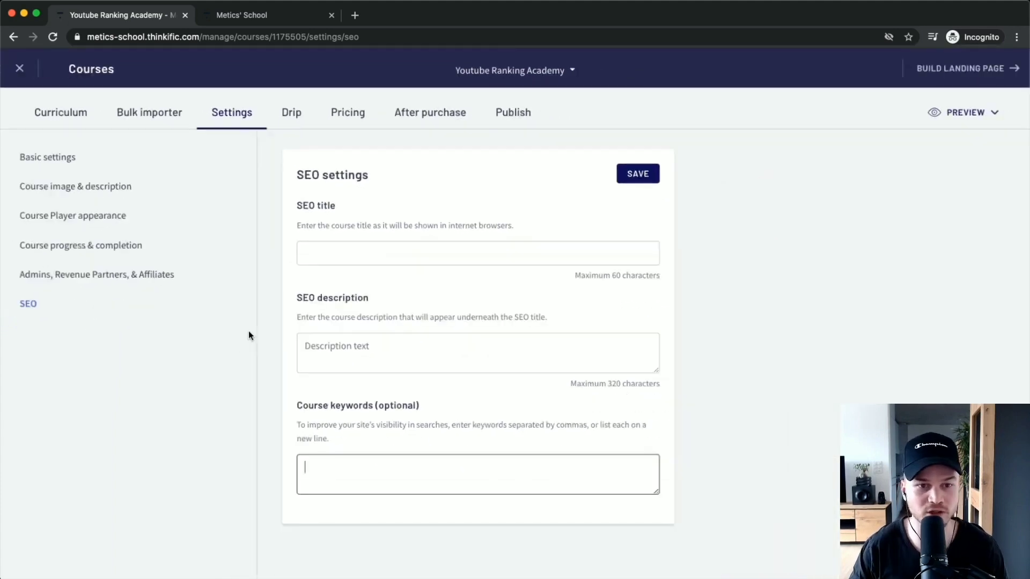
click(291, 116)
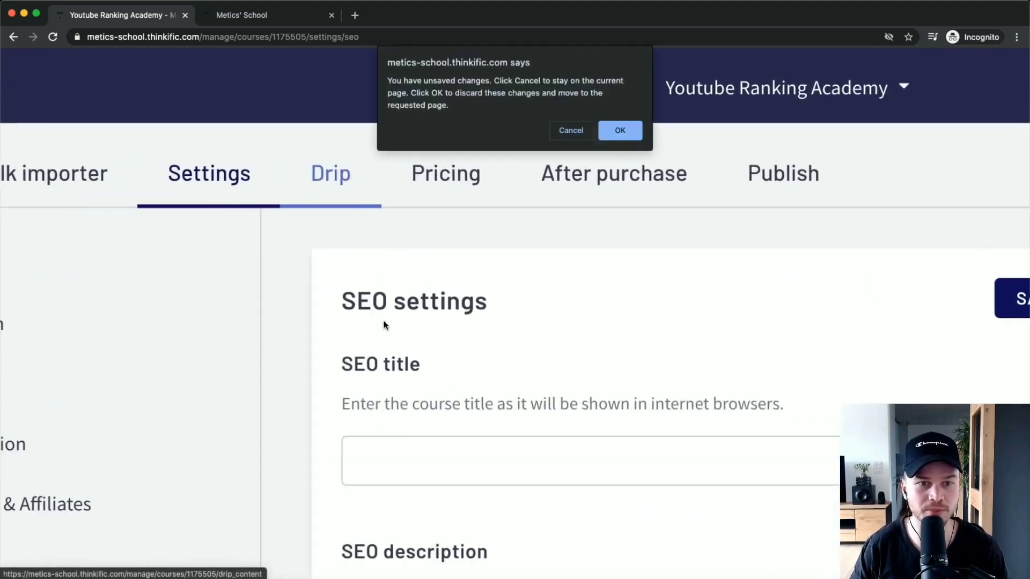
click(616, 130)
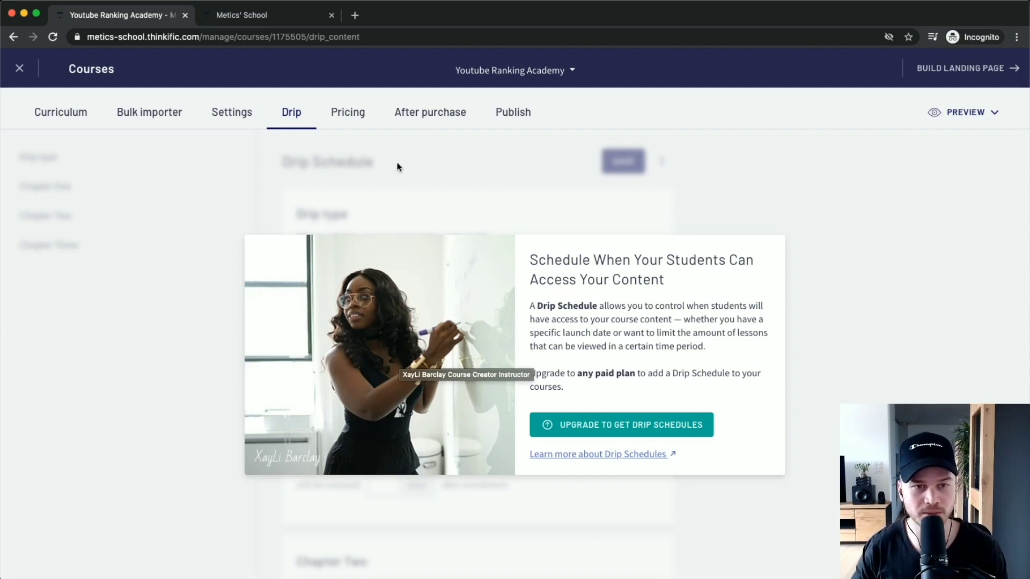
Go to the course's Pricing page, dismiss the paid-or-free question and review the primary pricing options
click(345, 111)
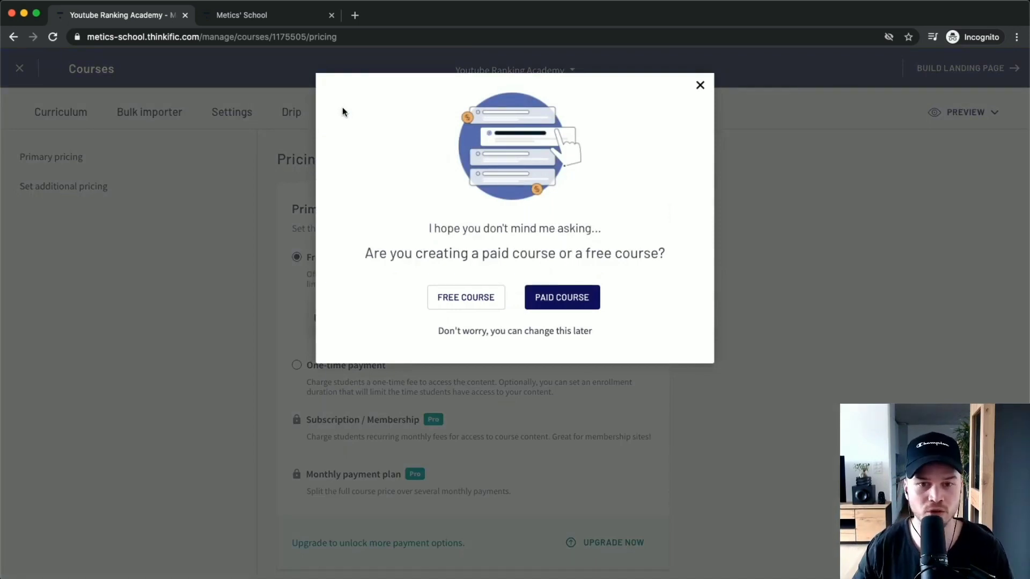
click(700, 87)
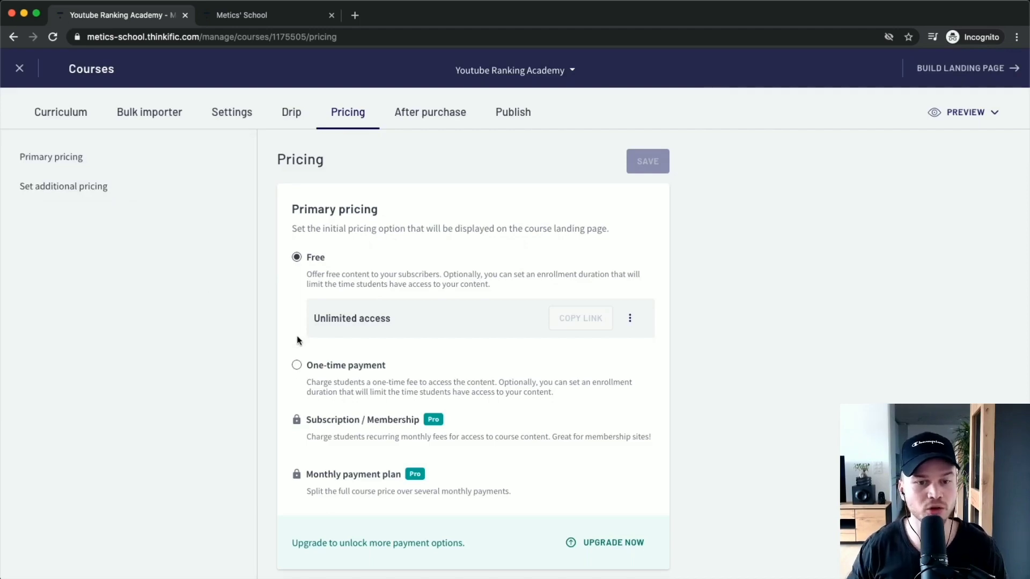
scroll(297, 340, down, 2)
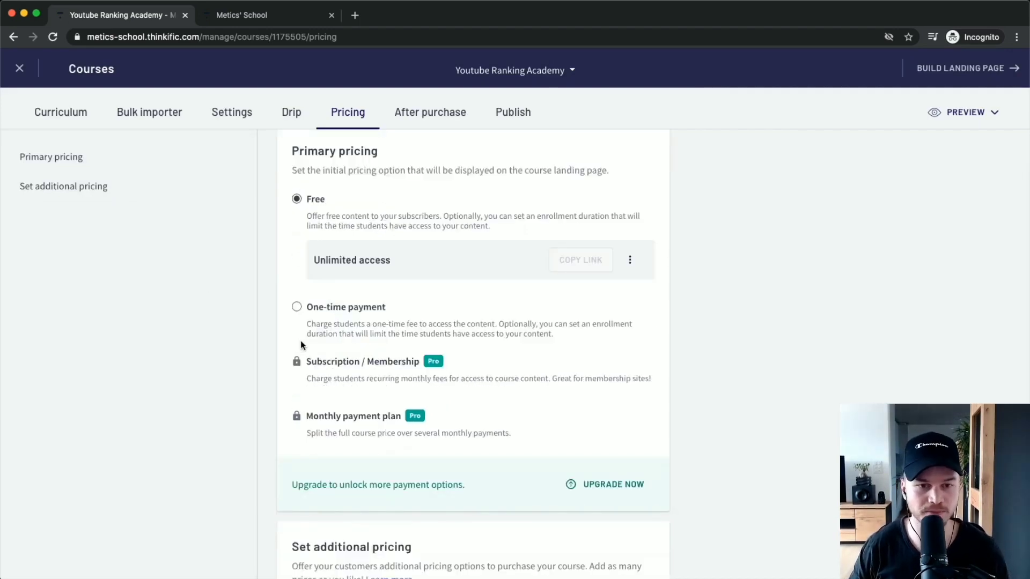
scroll(300, 340, up, 5)
Choose One-time payment as primary pricing and open the e-commerce integrations to review the Stripe and PayPal connections
click(314, 283)
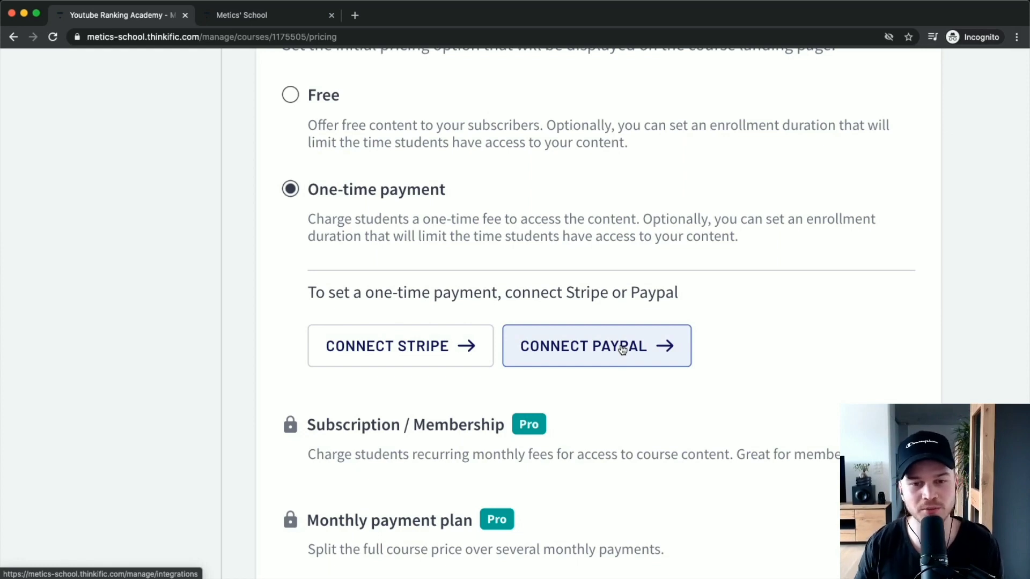
click(403, 346)
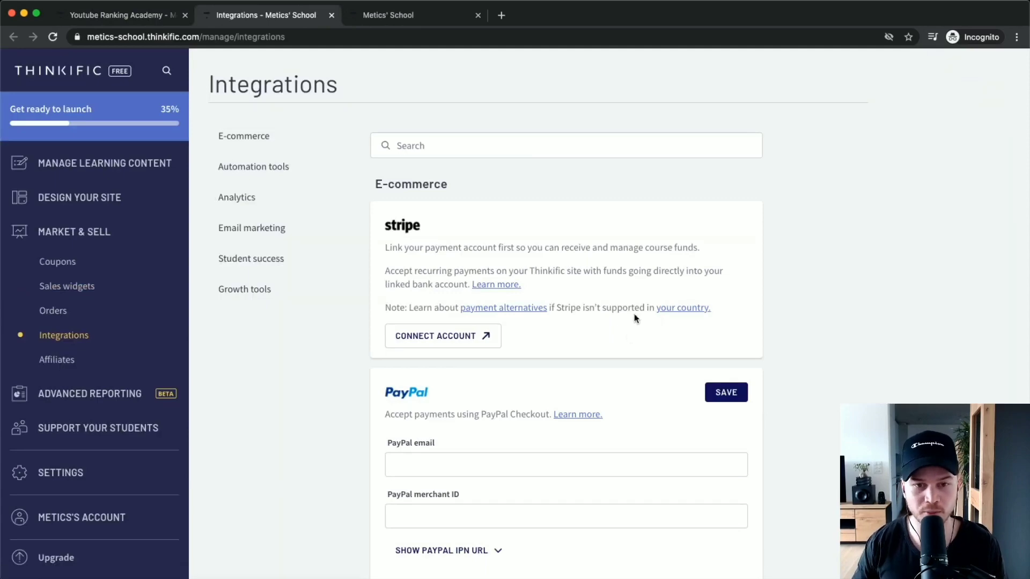
scroll(395, 270, down, 1)
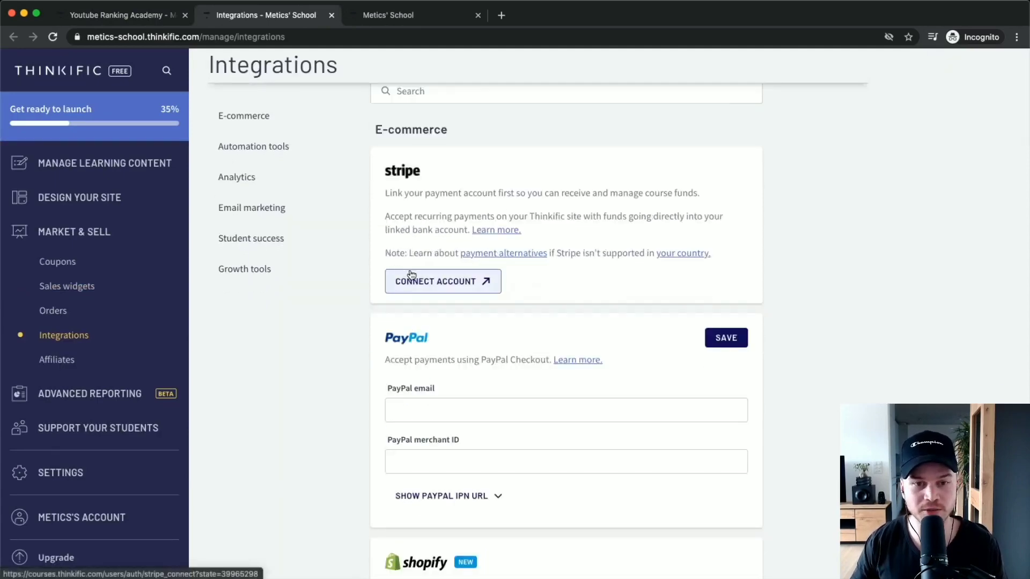
scroll(433, 285, up, 3)
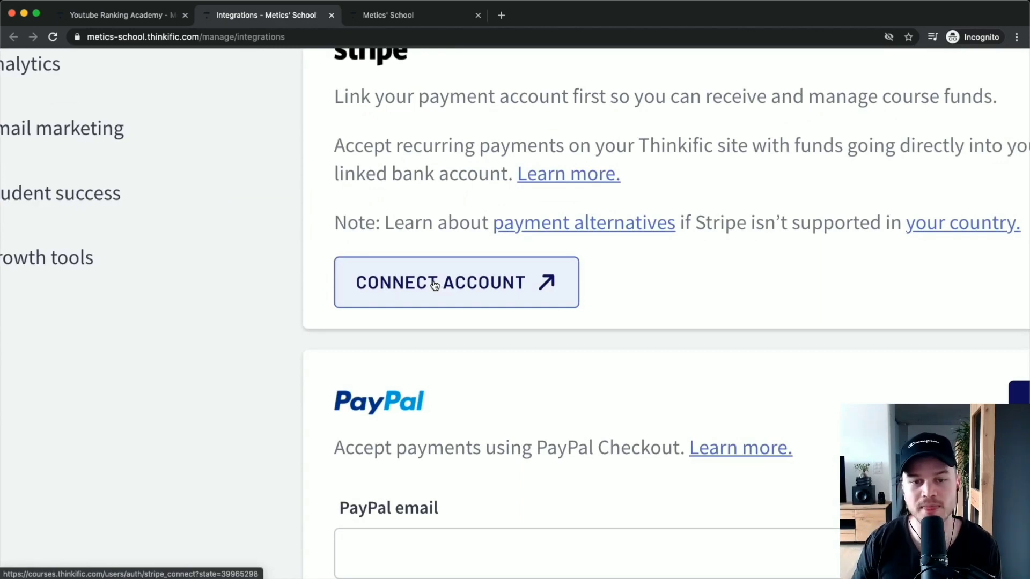
scroll(435, 285, down, 3)
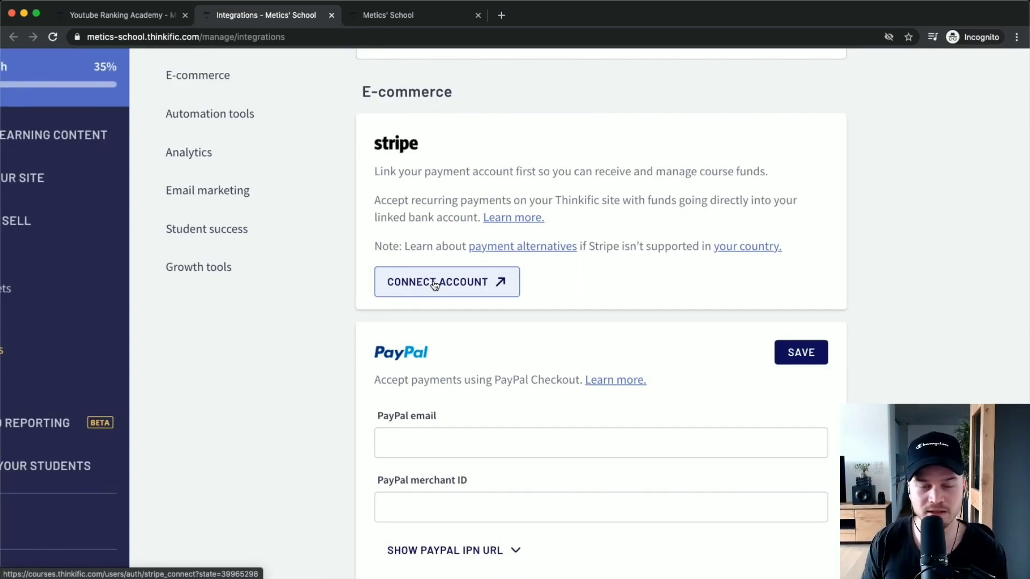
scroll(435, 285, down, 3)
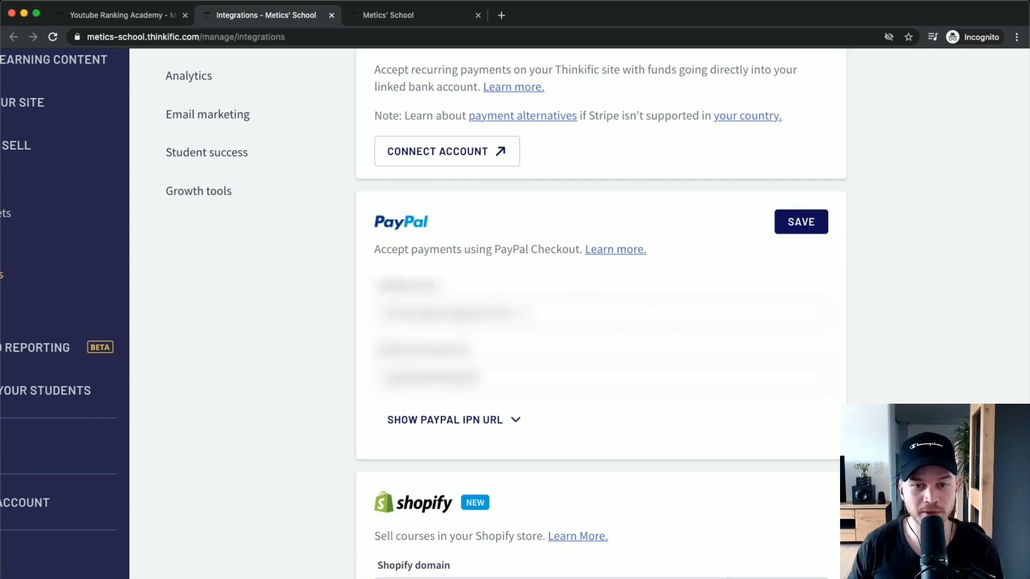
Fill in the PayPal email and PayPal merchant ID, save the PayPal integration and dismiss the course pricing prompt
triple_click(453, 312)
drag(396, 313, 338, 316)
drag(479, 377, 354, 380)
click(893, 280)
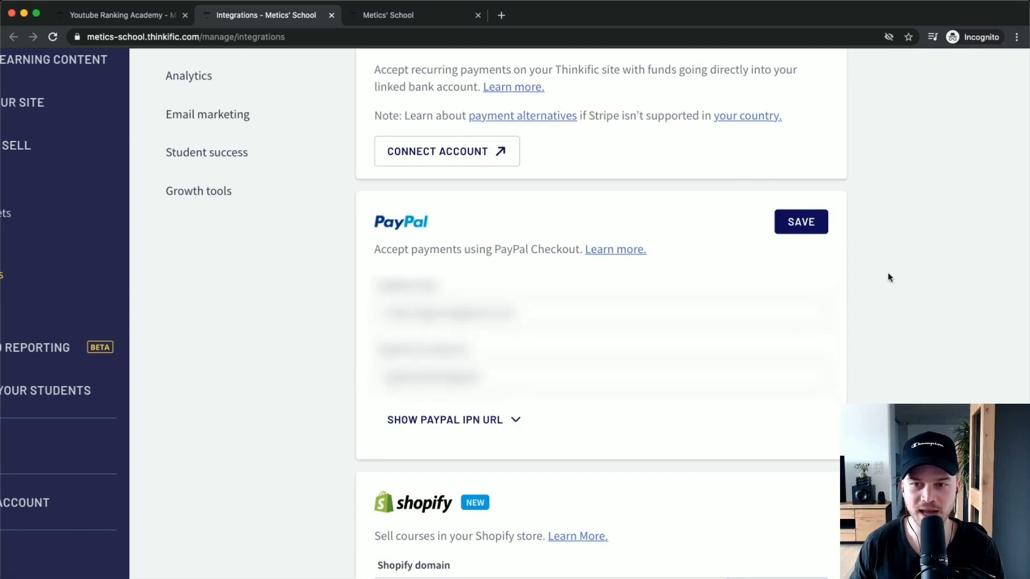
click(813, 229)
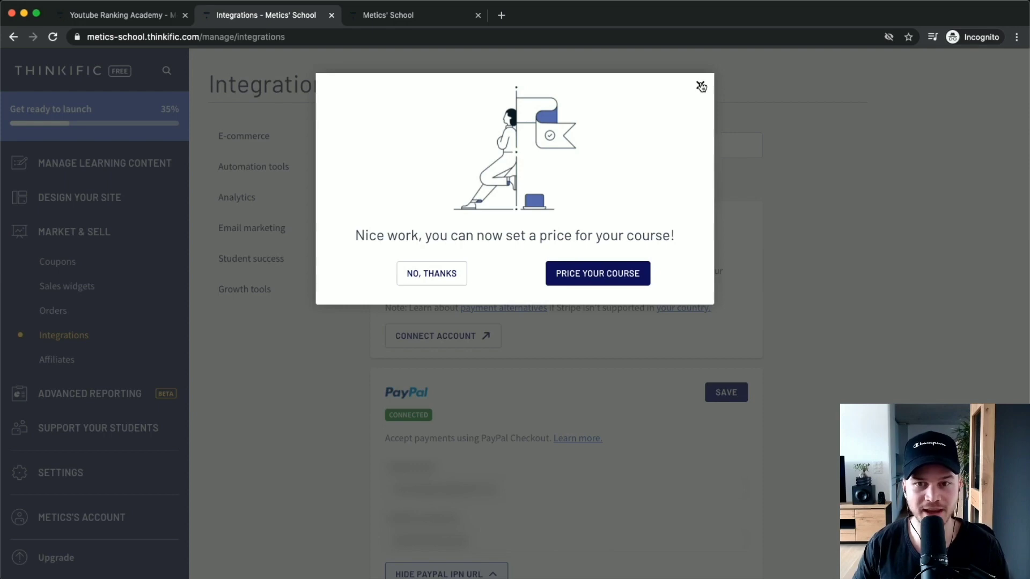
click(701, 87)
Return to the Pricing page of Youtube Ranking Academy and reload it to pick up the PayPal connection
click(164, 8)
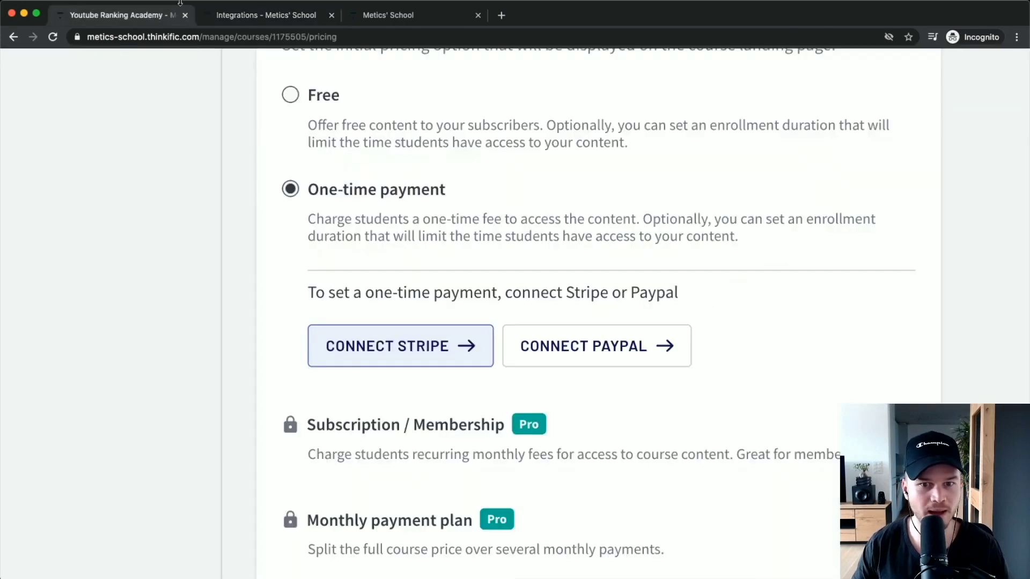
scroll(504, 195, down, 3)
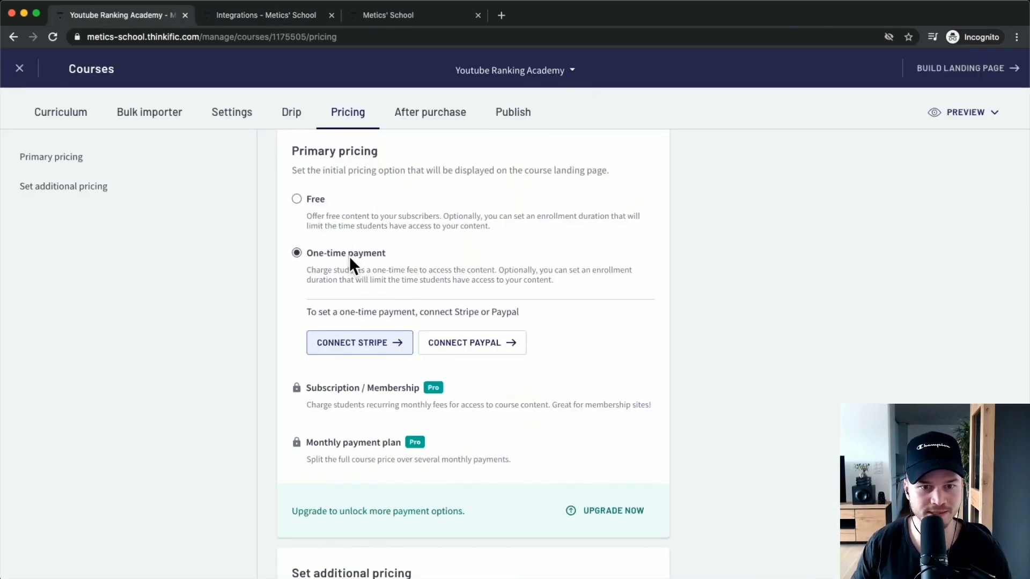
click(54, 38)
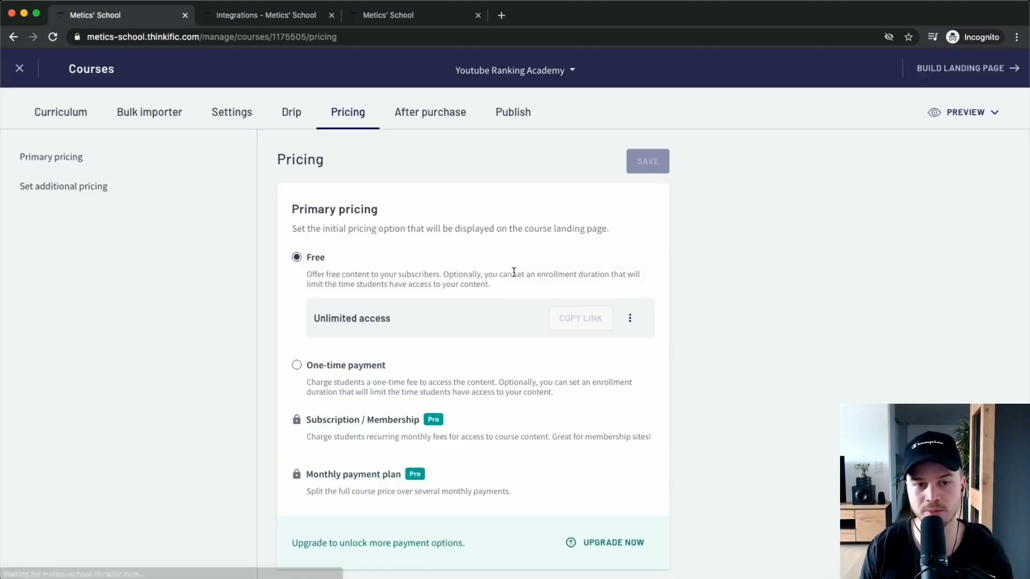
scroll(310, 380, up, 3)
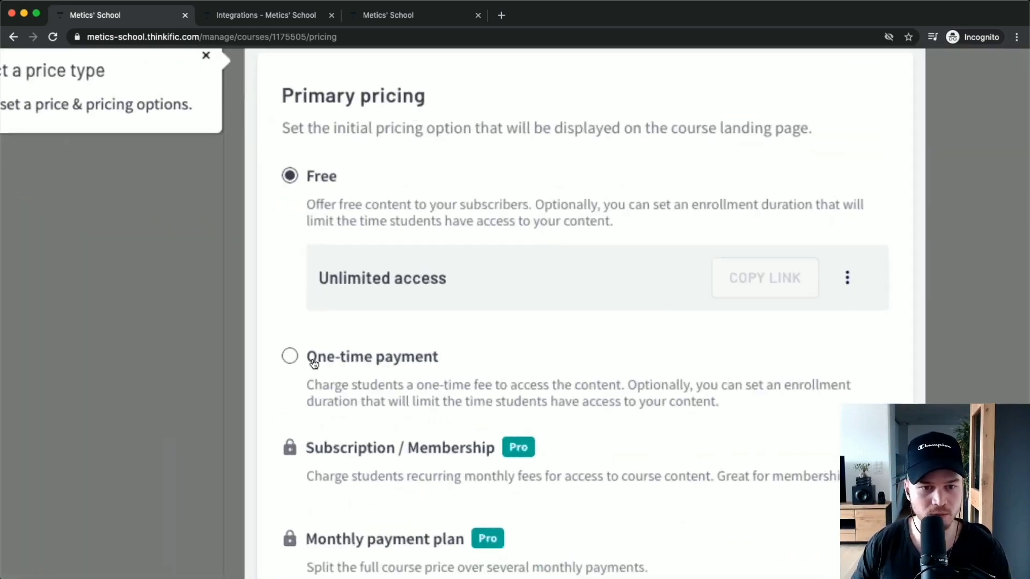
Set the primary pricing to One-time payment with a price of $199
click(317, 367)
scroll(422, 376, down, 3)
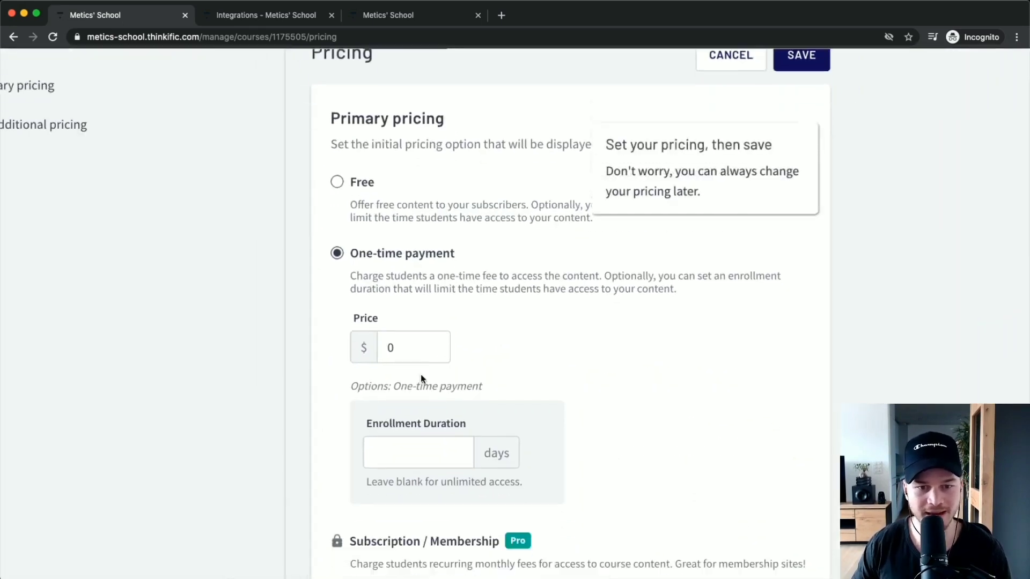
scroll(421, 376, down, 2)
drag(398, 303, 385, 302)
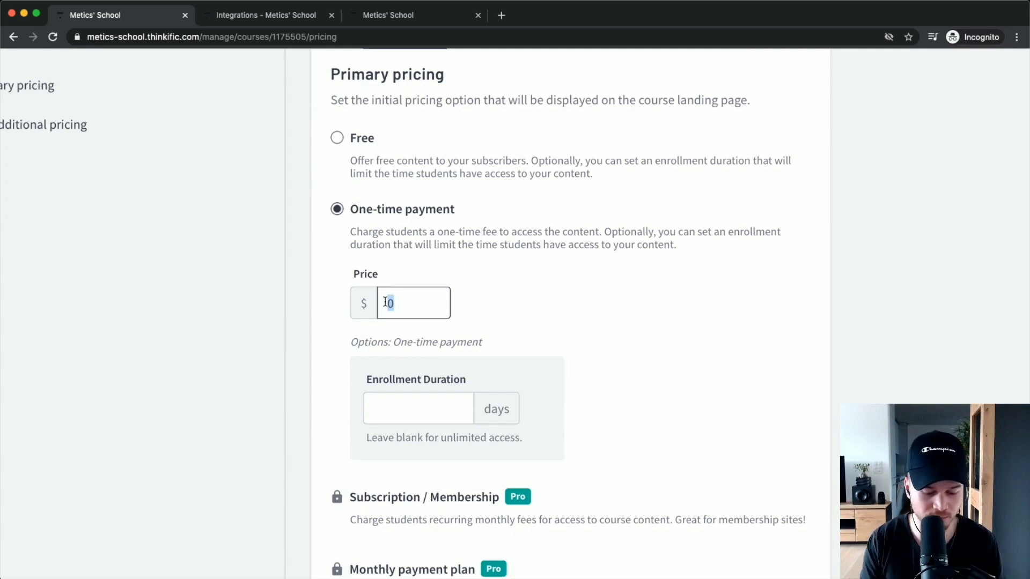
text(199)
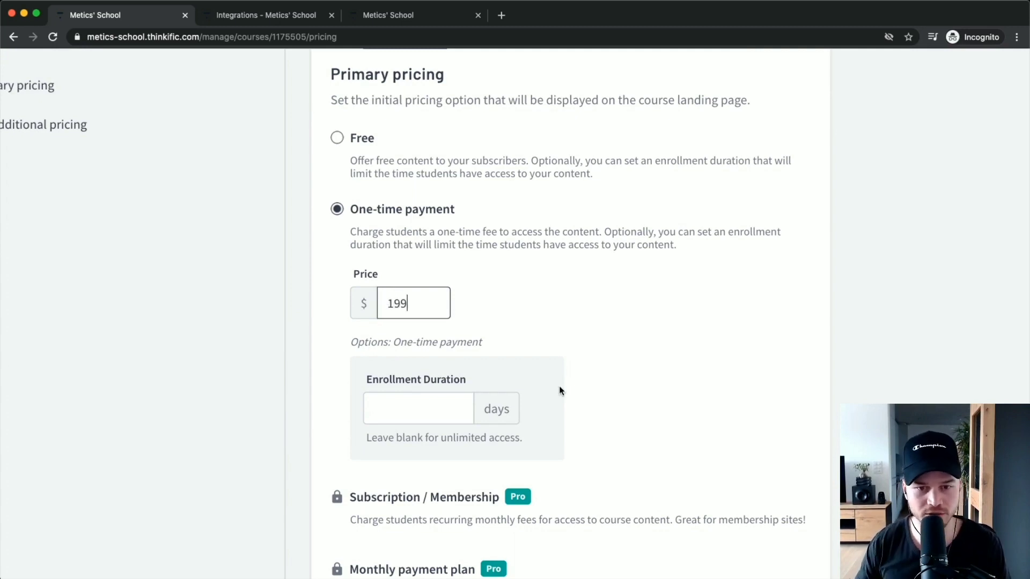
Leave the enrollment duration blank for unlimited access and save the course's one-time payment pricing
scroll(563, 387, down, 4)
click(451, 295)
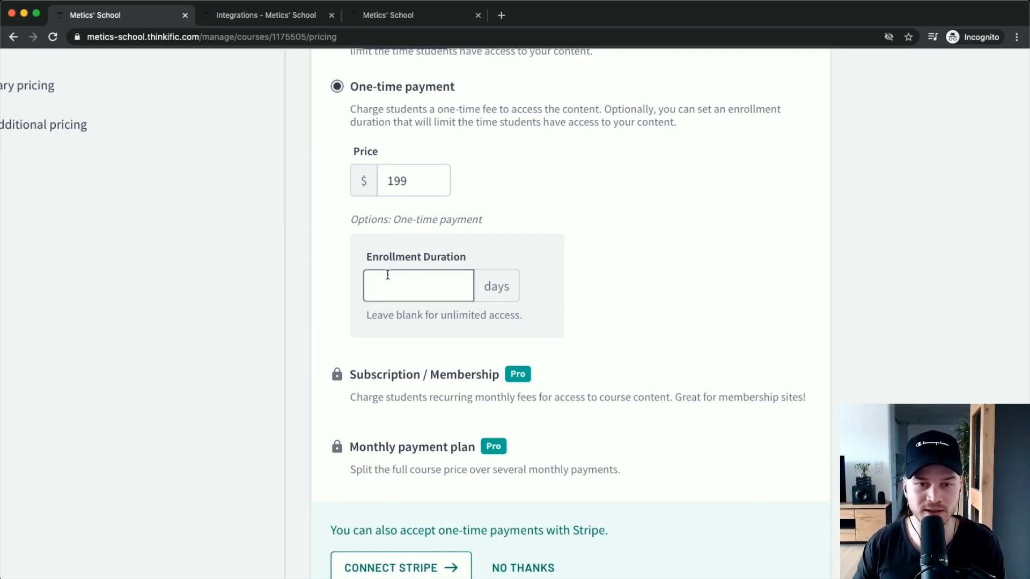
click(643, 243)
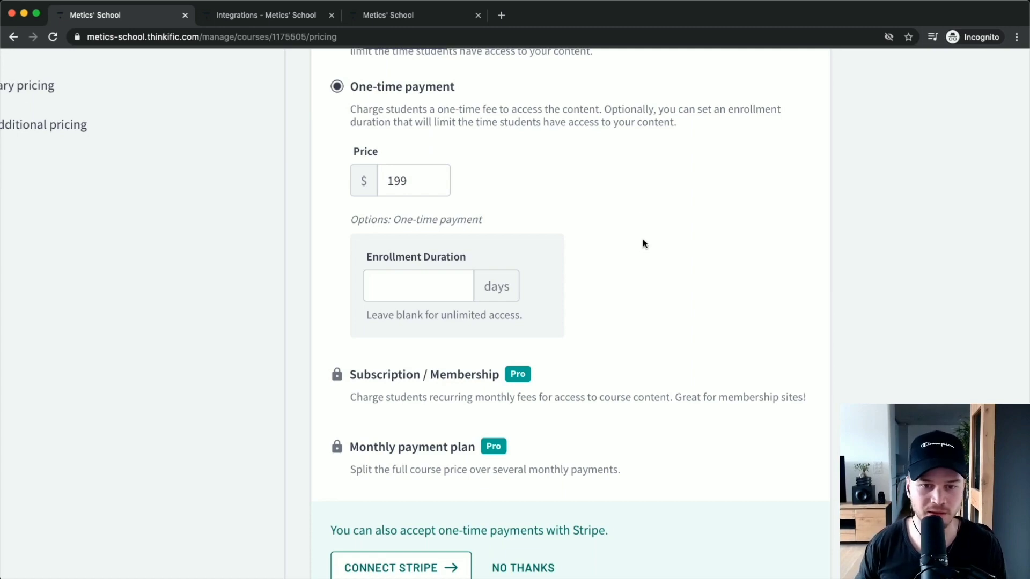
scroll(534, 275, down, 2)
scroll(540, 281, up, 3)
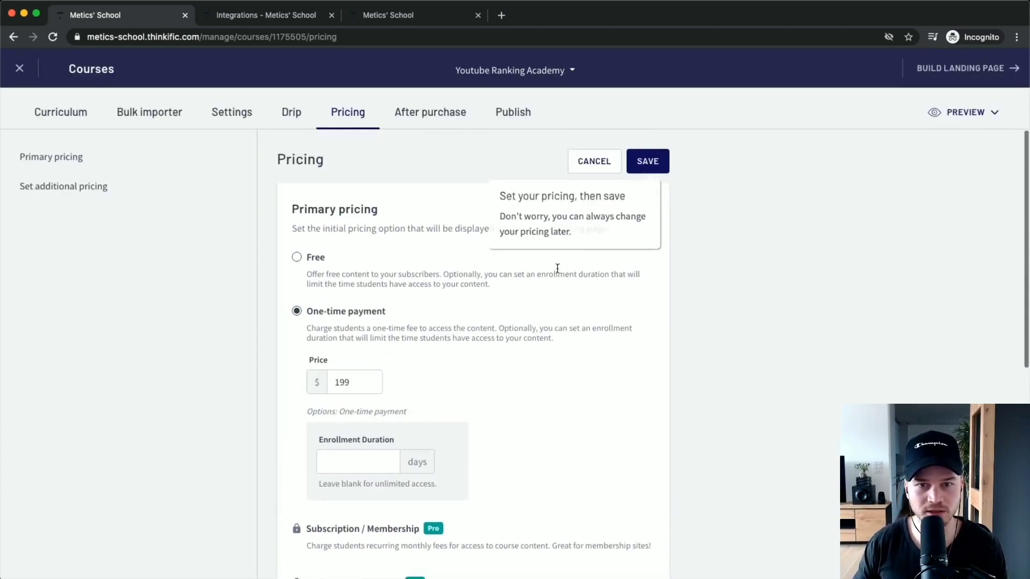
click(647, 162)
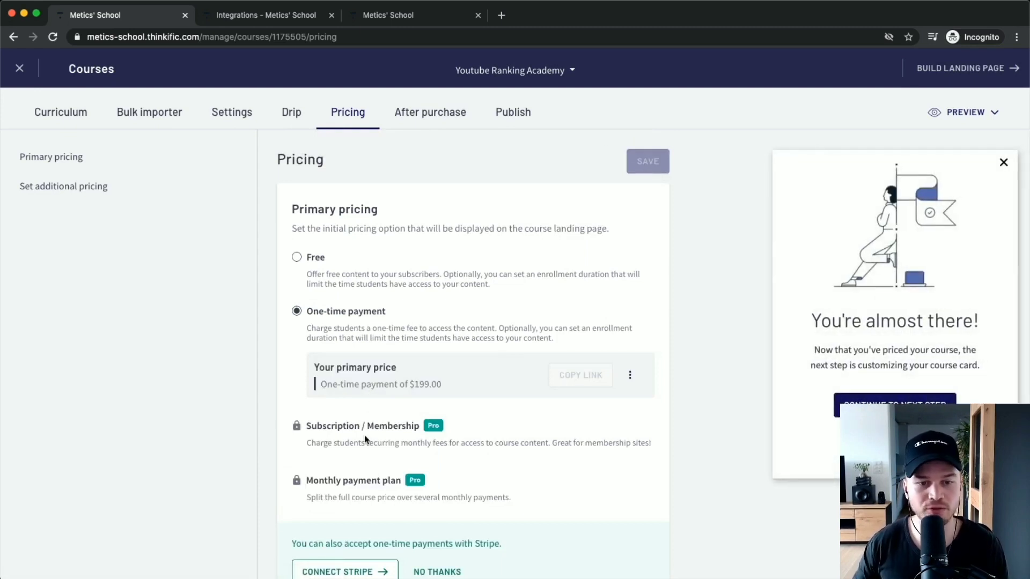
Review the Subscription / Membership and Monthly payment plan options, and look at the course's After purchase page
scroll(364, 436, down, 3)
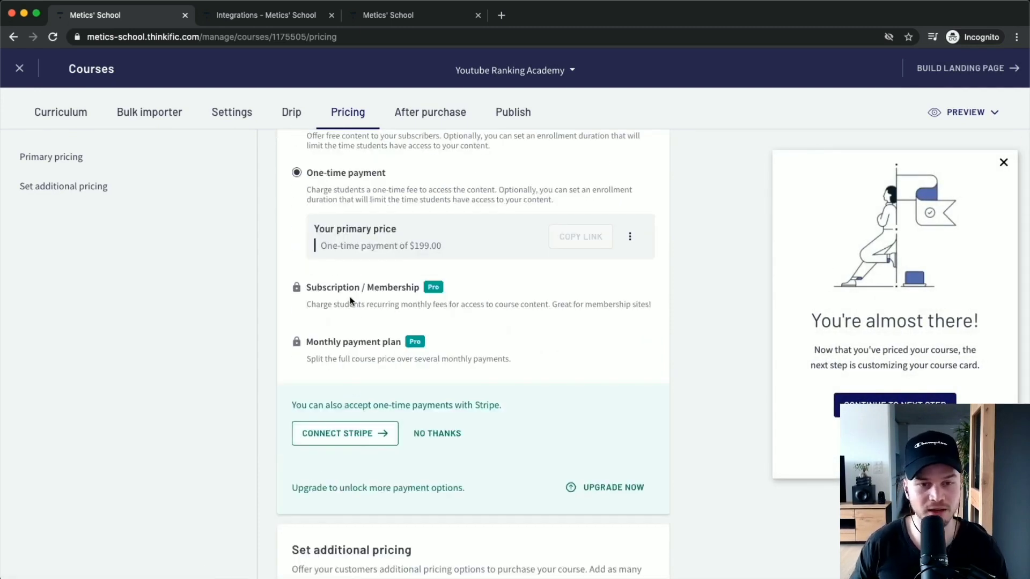
key(super+plus)
key(super+plus)
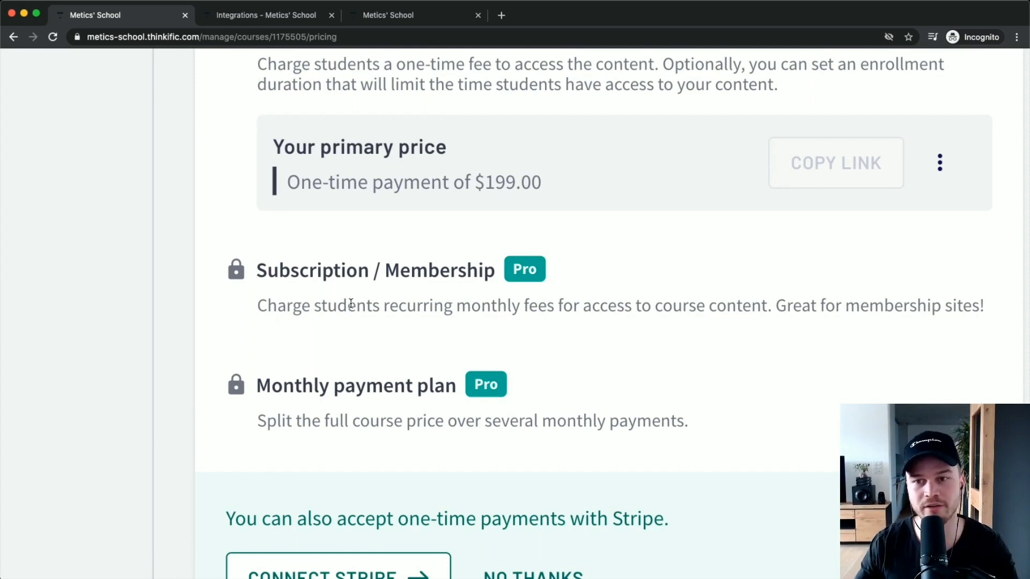
scroll(351, 304, down, 1)
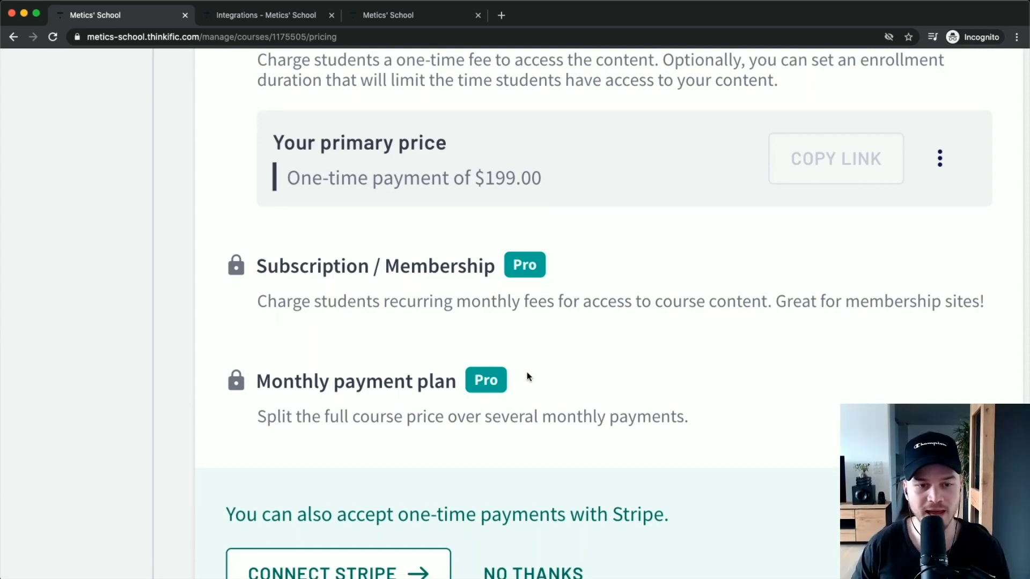
drag(256, 378, 442, 384)
click(565, 380)
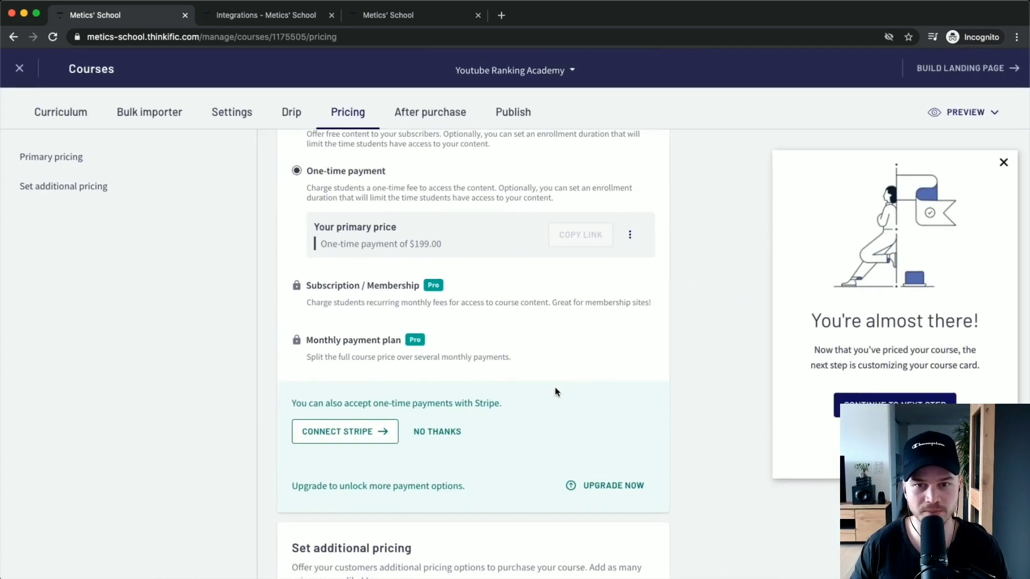
scroll(557, 375, up, 3)
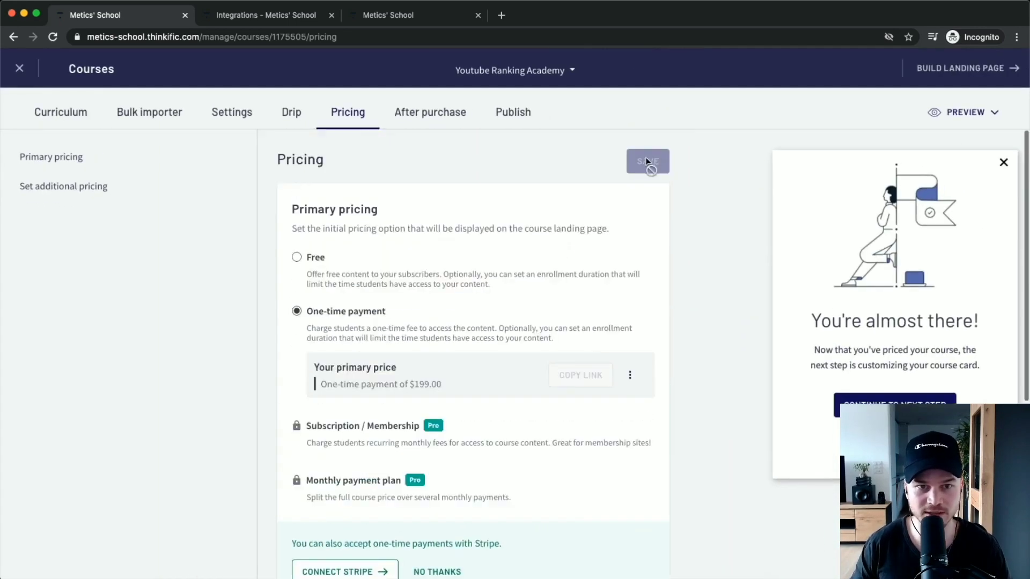
scroll(528, 233, down, 5)
scroll(532, 339, up, 5)
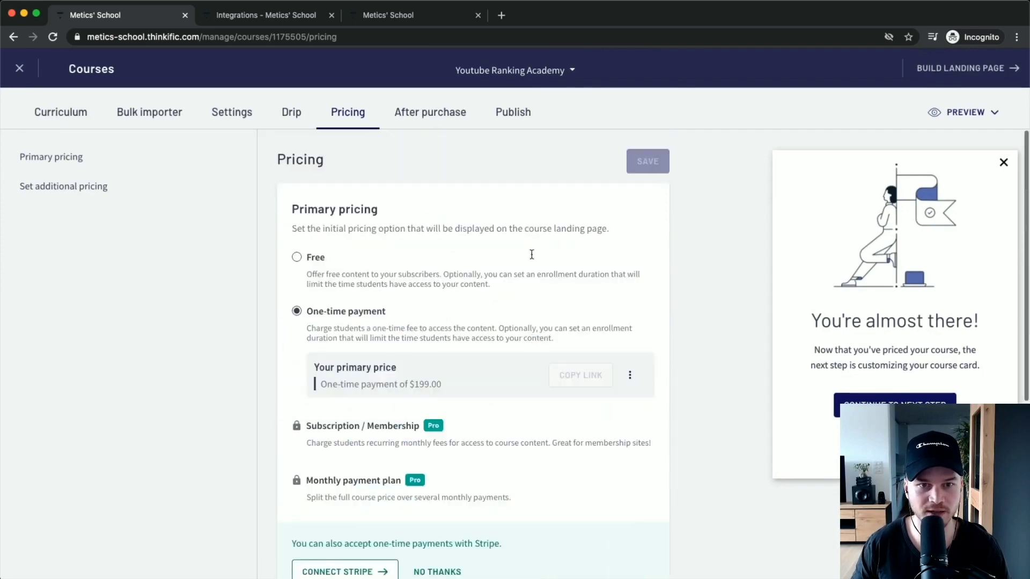
click(403, 114)
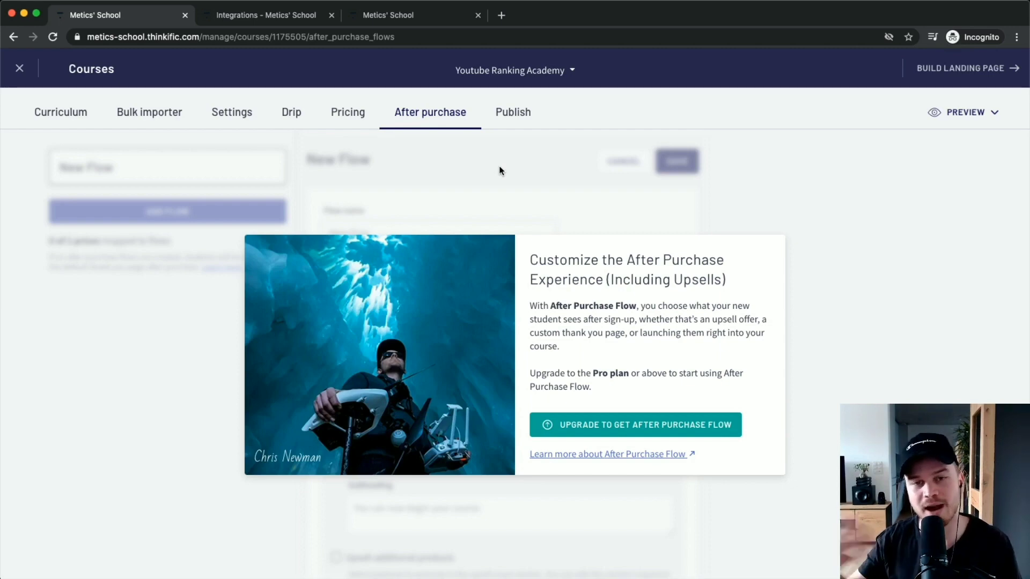
Open the course's publish settings, dismiss the tip, set the publish status to Published and save it
click(515, 112)
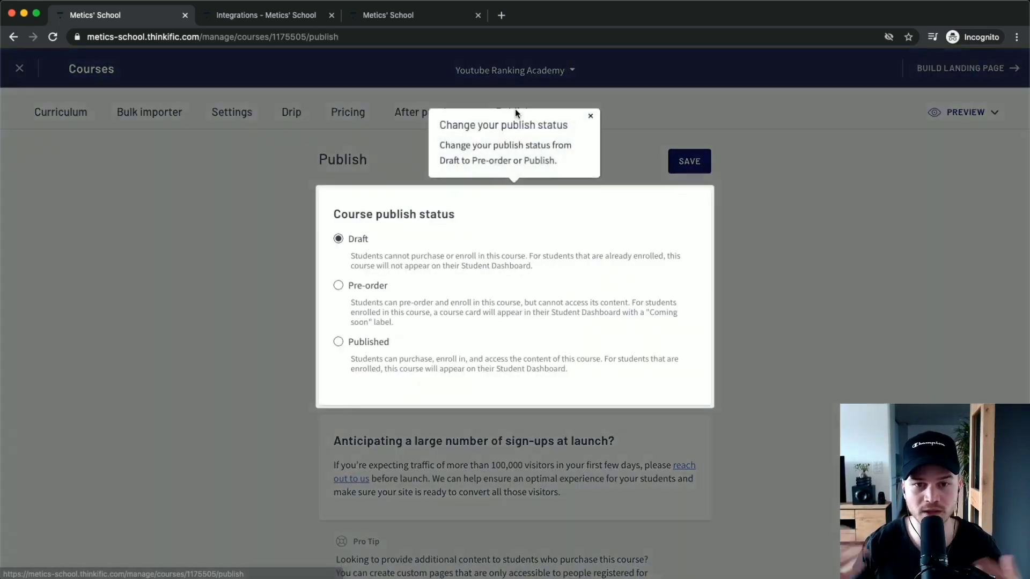
click(591, 117)
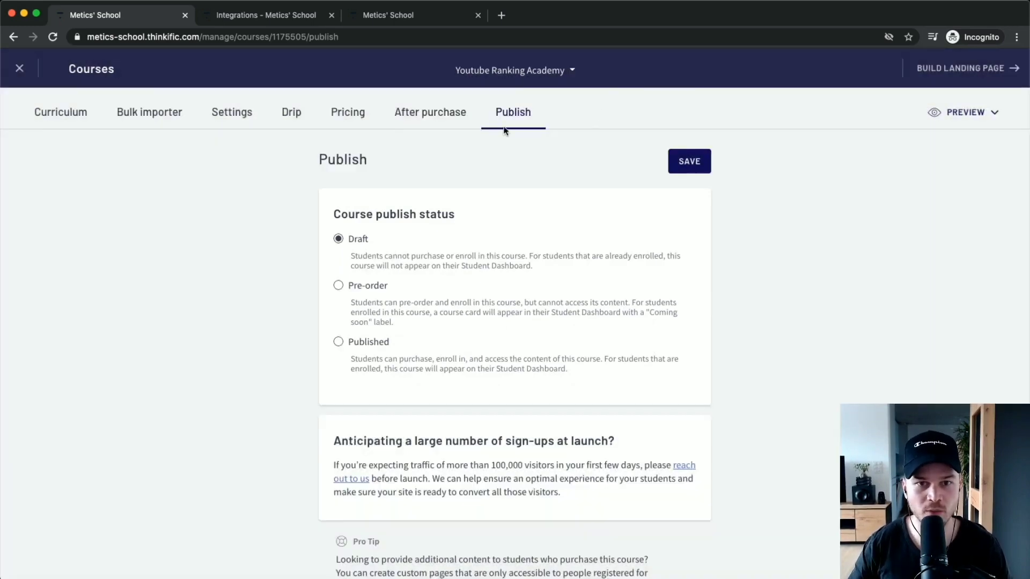
scroll(511, 116, up, 3)
scroll(510, 116, down, 3)
click(339, 343)
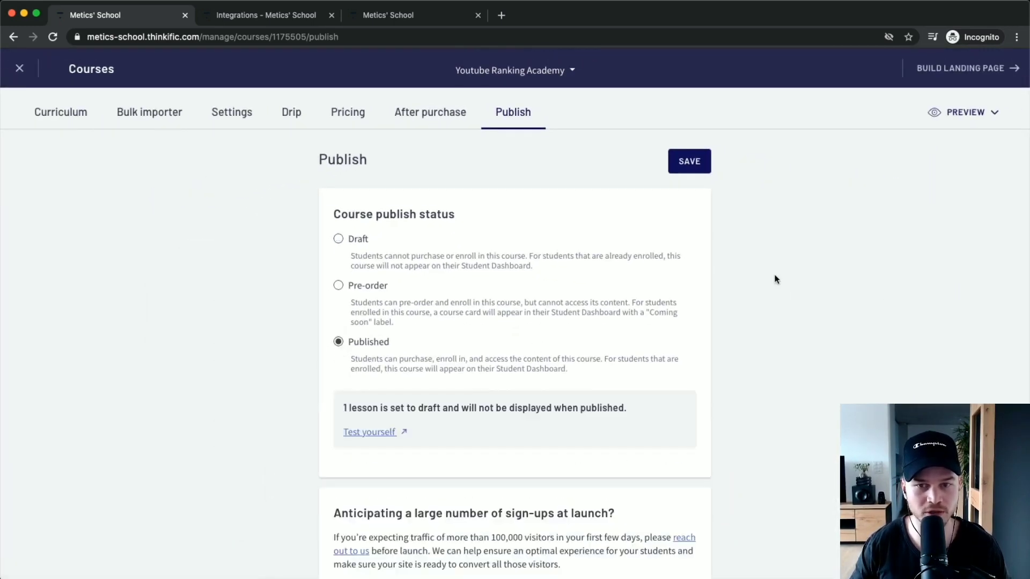
click(684, 168)
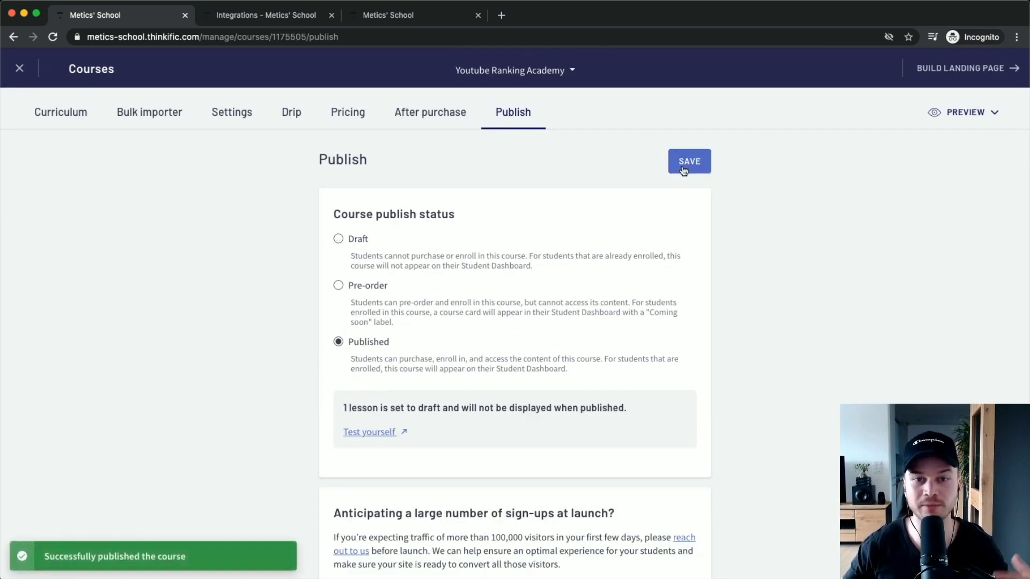
scroll(684, 171, down, 2)
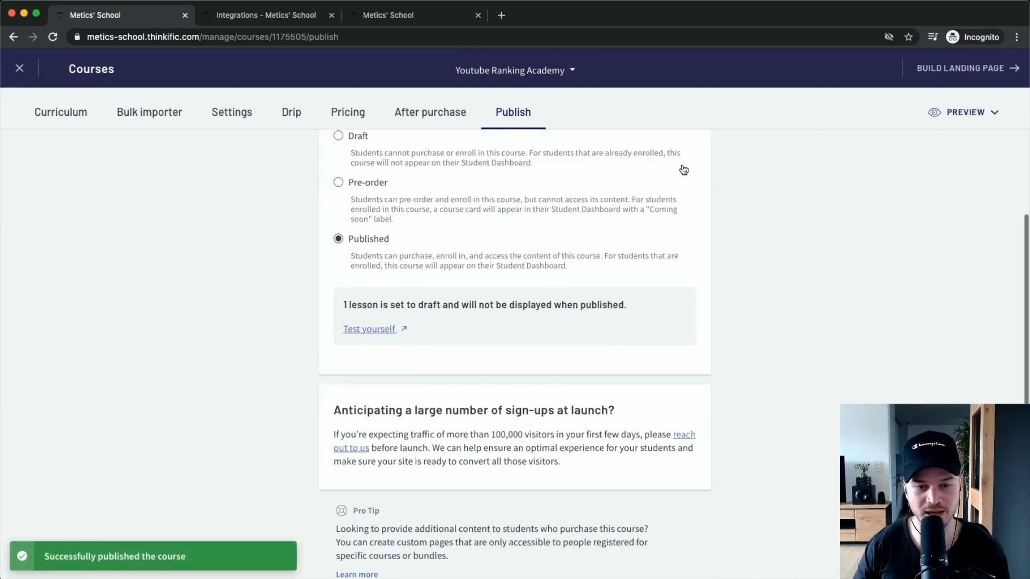
scroll(648, 184, up, 2)
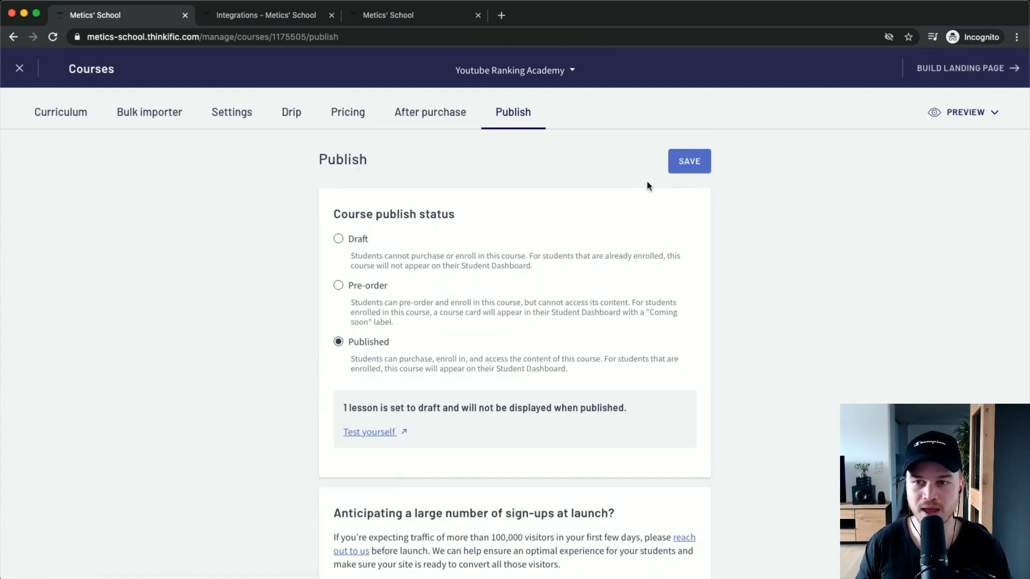
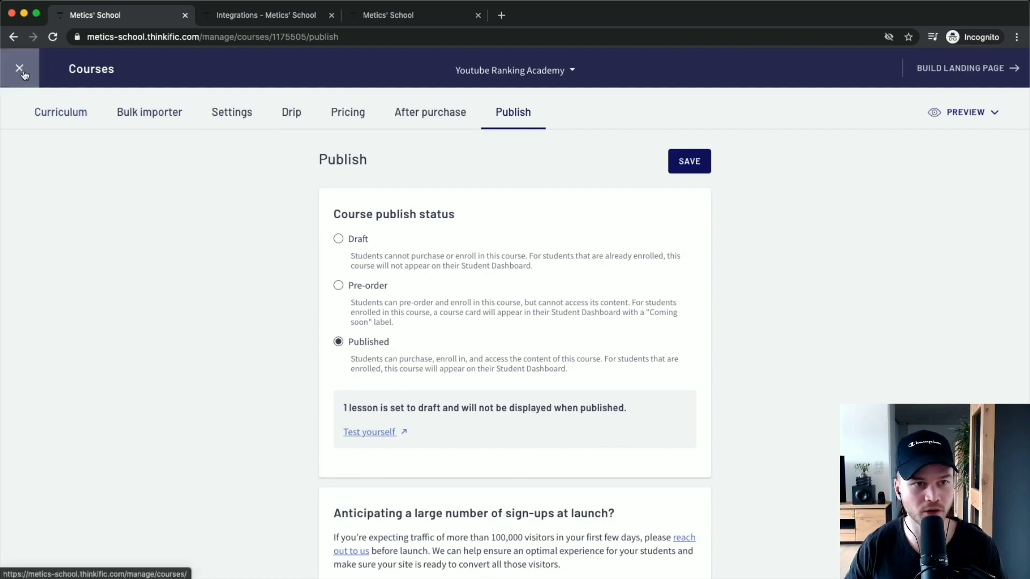
Leave the course editor and open the Theme library's collection of themes to explore
click(20, 72)
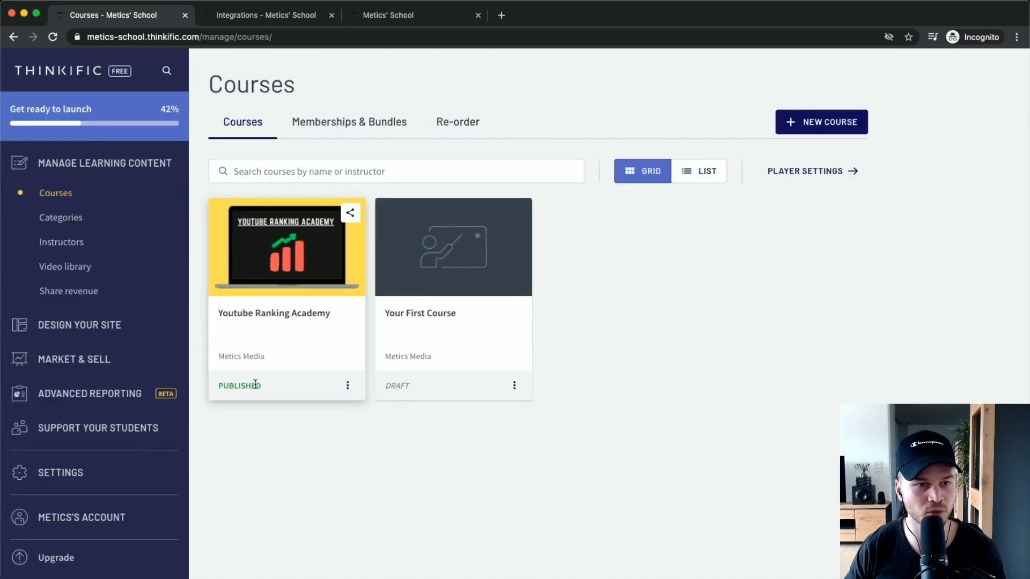
click(61, 242)
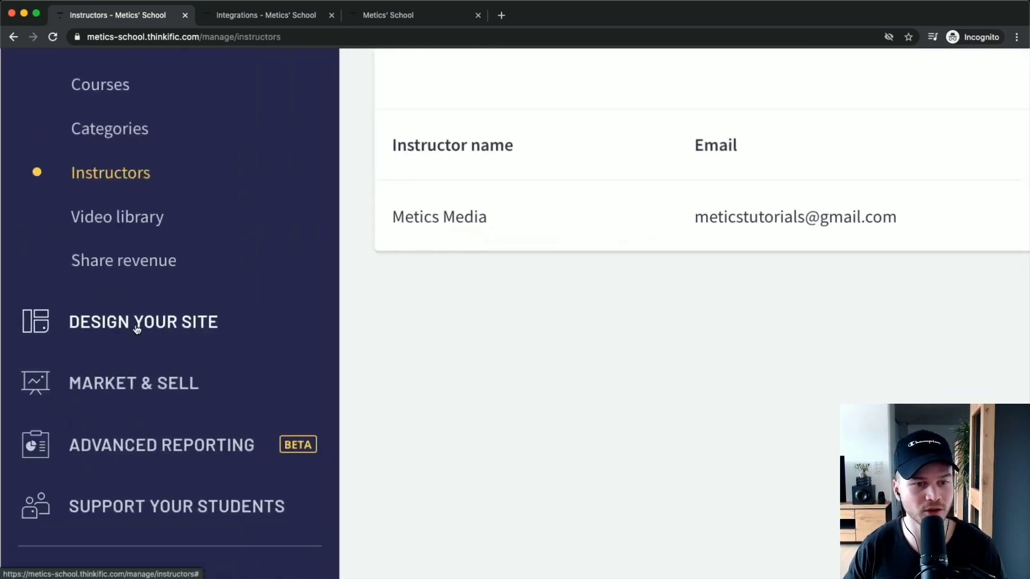
click(137, 330)
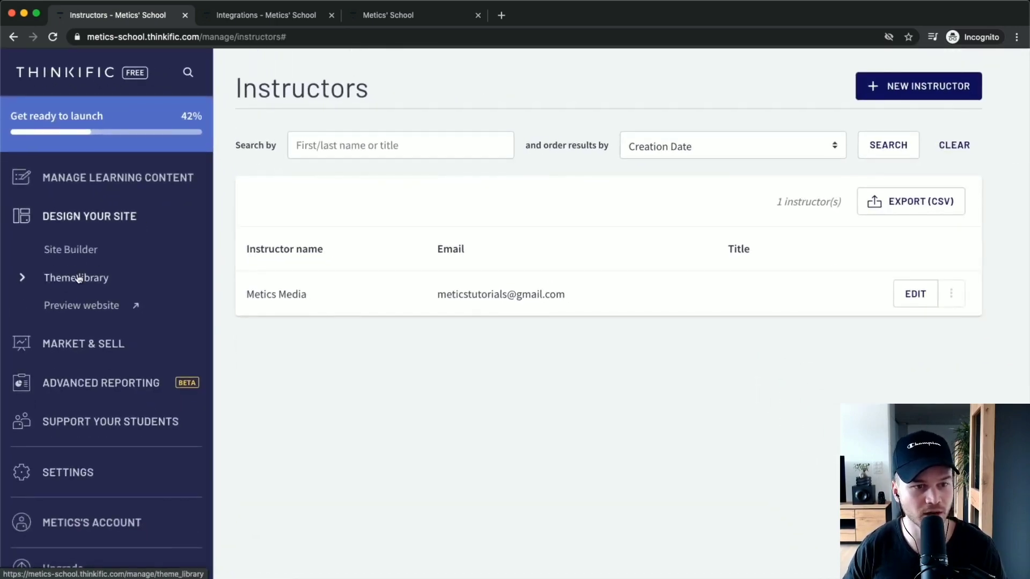
click(104, 278)
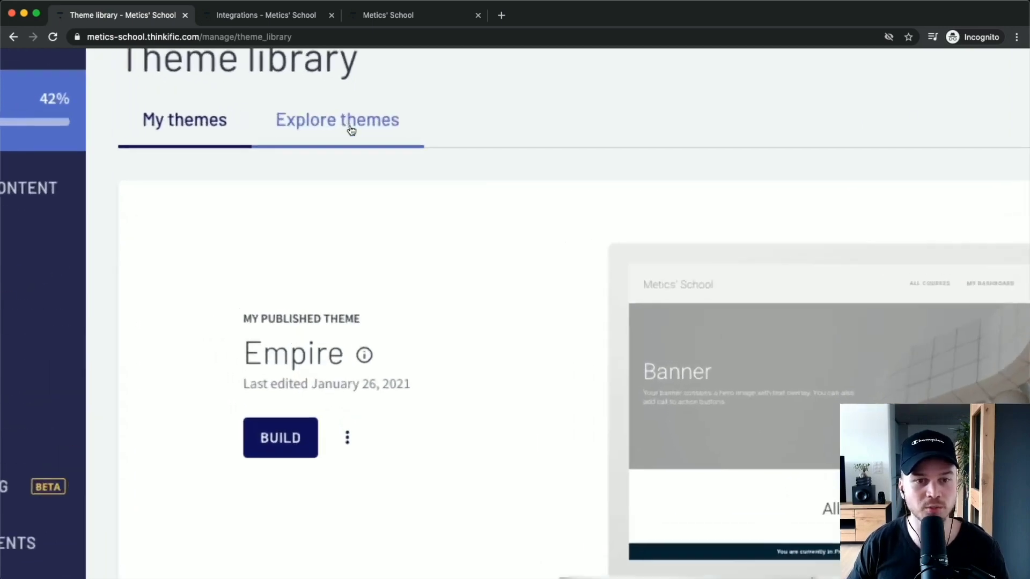
click(351, 130)
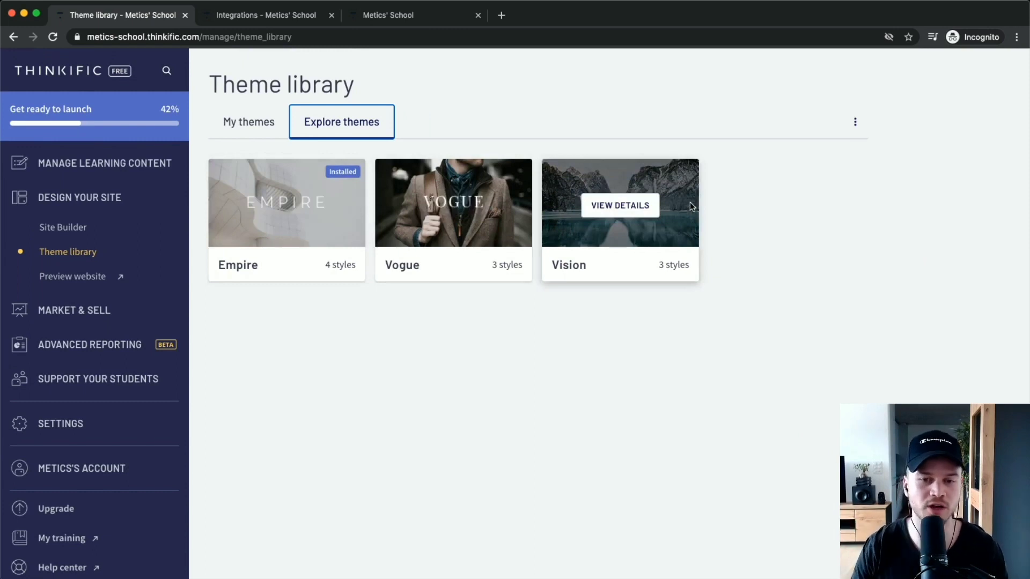
Open the details of the Empire theme and look through its Halo style screenshots
click(292, 223)
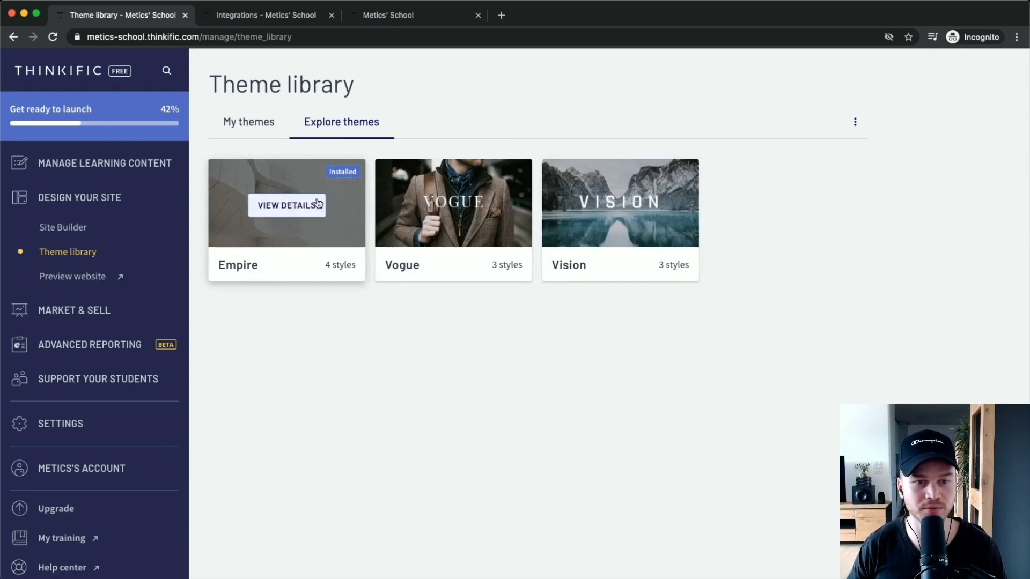
click(290, 205)
scroll(423, 271, down, 3)
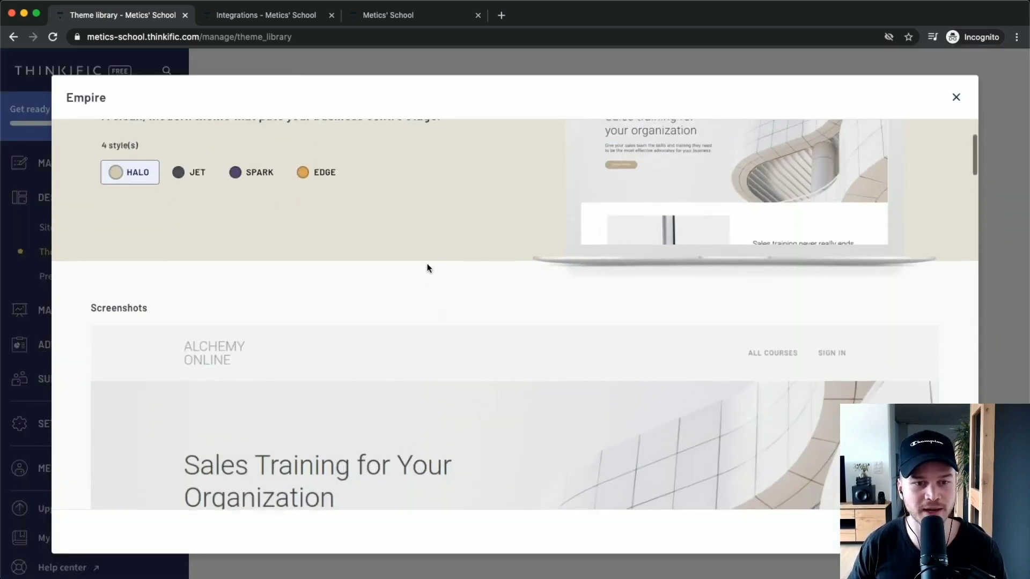
scroll(430, 244, down, 10)
scroll(484, 234, down, 15)
scroll(481, 237, up, 20)
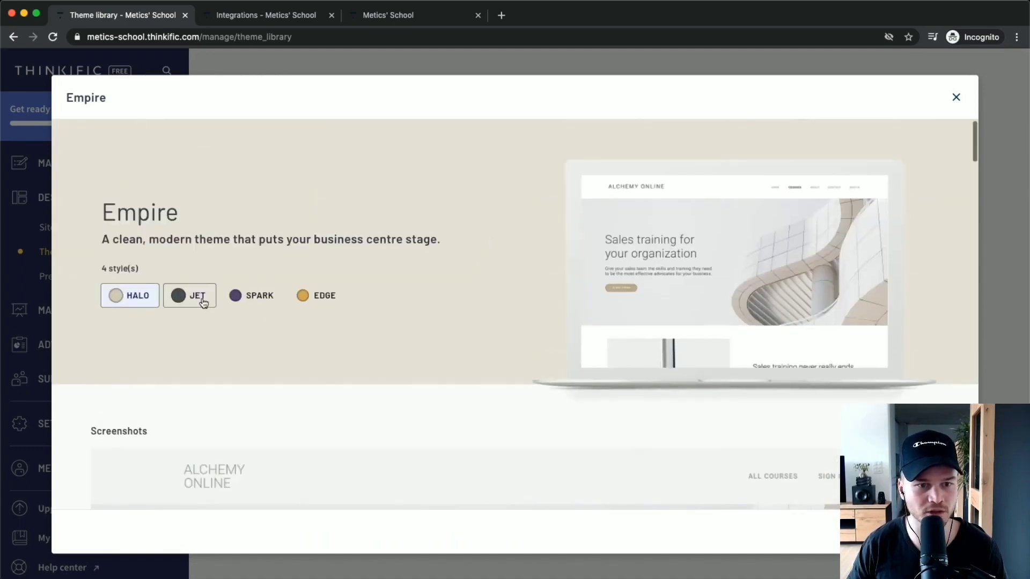
Preview the Jet and Spark styles of the Empire theme, then close its details
click(203, 301)
scroll(384, 266, down, 6)
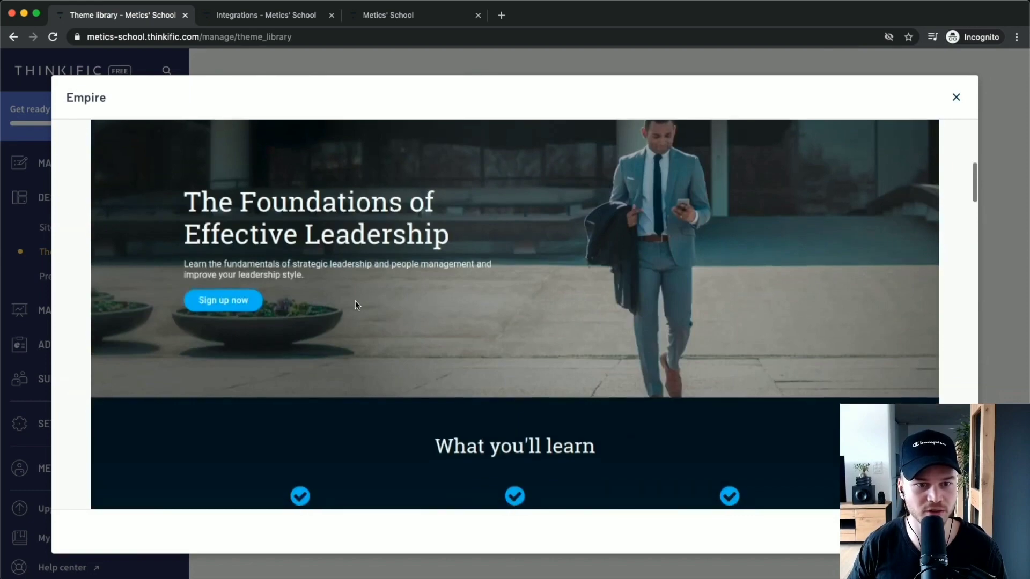
scroll(356, 303, down, 6)
scroll(322, 312, up, 15)
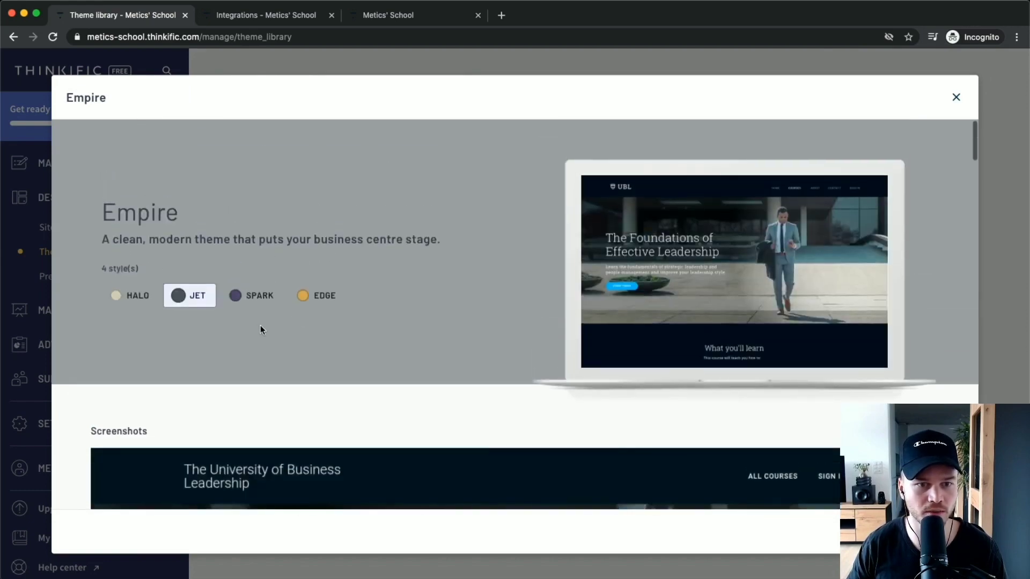
click(252, 295)
scroll(437, 304, down, 10)
scroll(437, 304, down, 10)
scroll(820, 286, up, 15)
scroll(864, 277, up, 5)
click(956, 97)
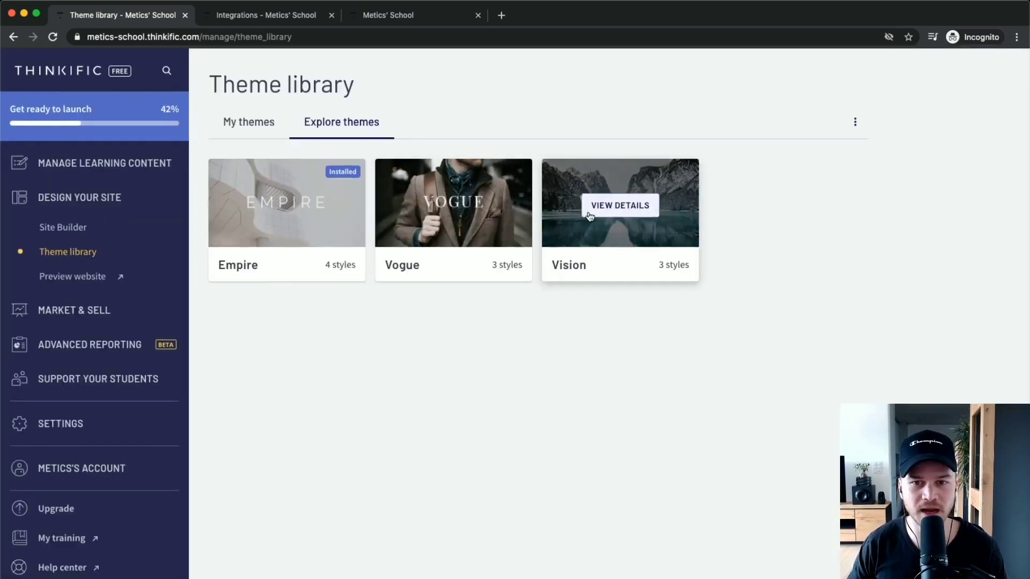
Open the details of the Vision theme, compare its Focus and Tempo styles, and reselect Focus
scroll(618, 211, up, 3)
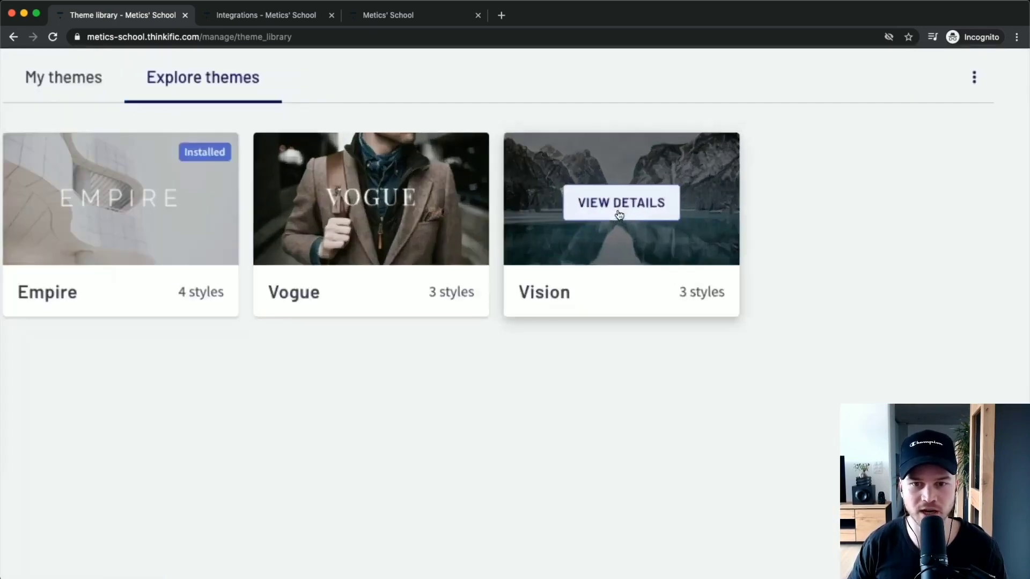
click(620, 207)
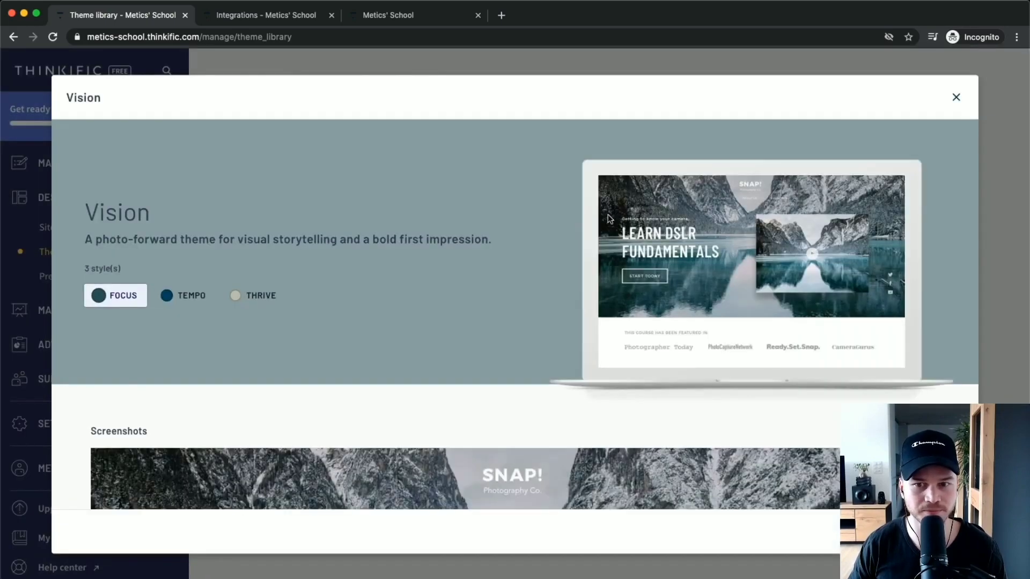
scroll(368, 298, down, 15)
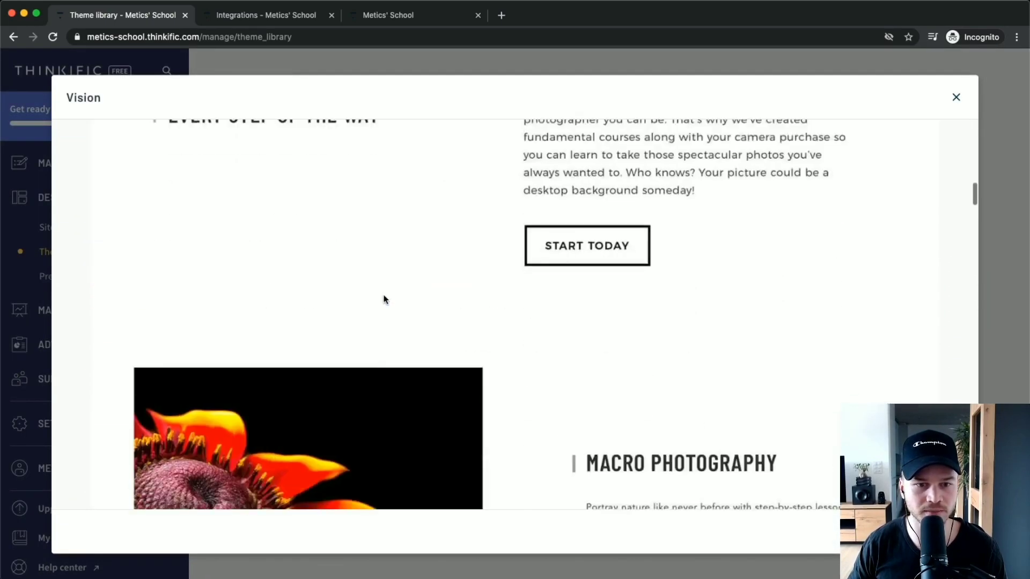
scroll(385, 298, up, 15)
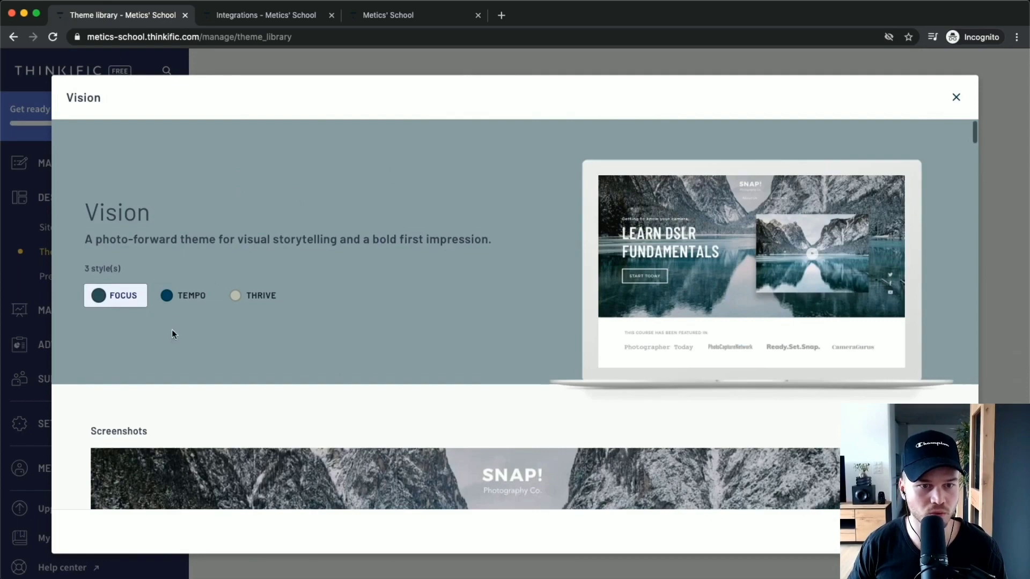
click(185, 295)
scroll(265, 289, down, 4)
scroll(265, 289, up, 4)
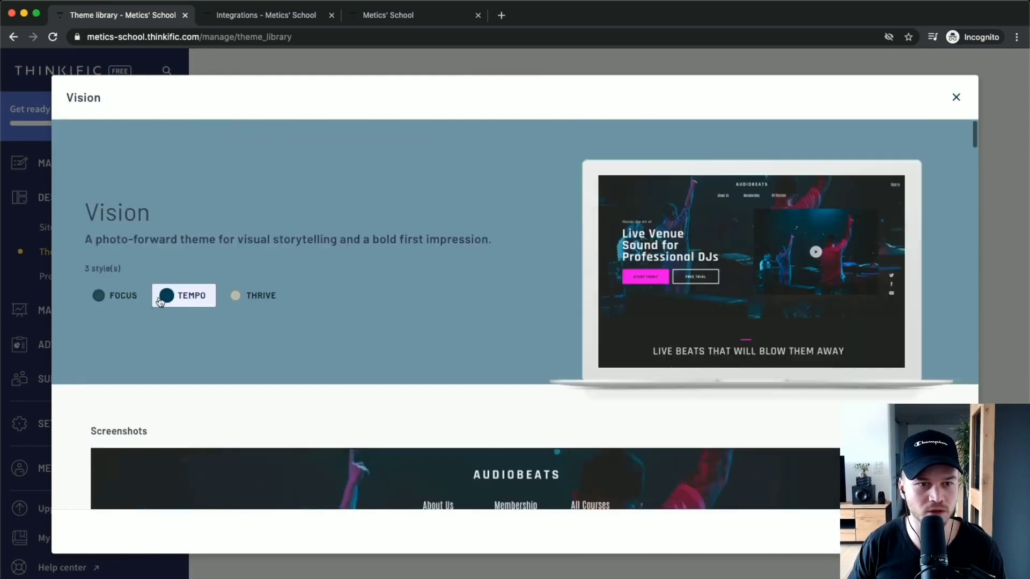
click(118, 300)
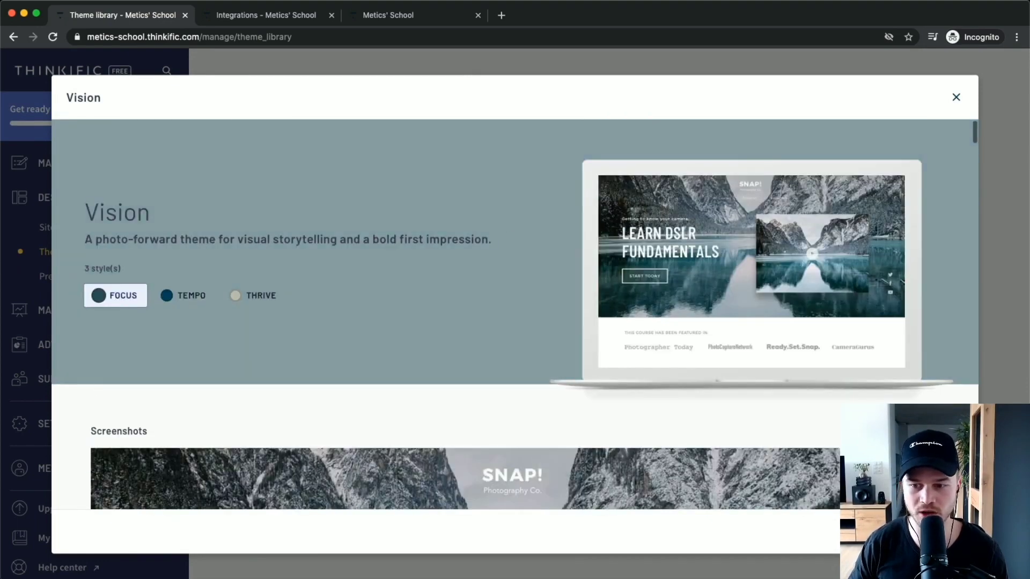
Add the Vision theme in the Focus style to the school, copying the existing content over from the Empire theme
scroll(926, 563, up, 5)
click(864, 473)
scroll(527, 385, down, 5)
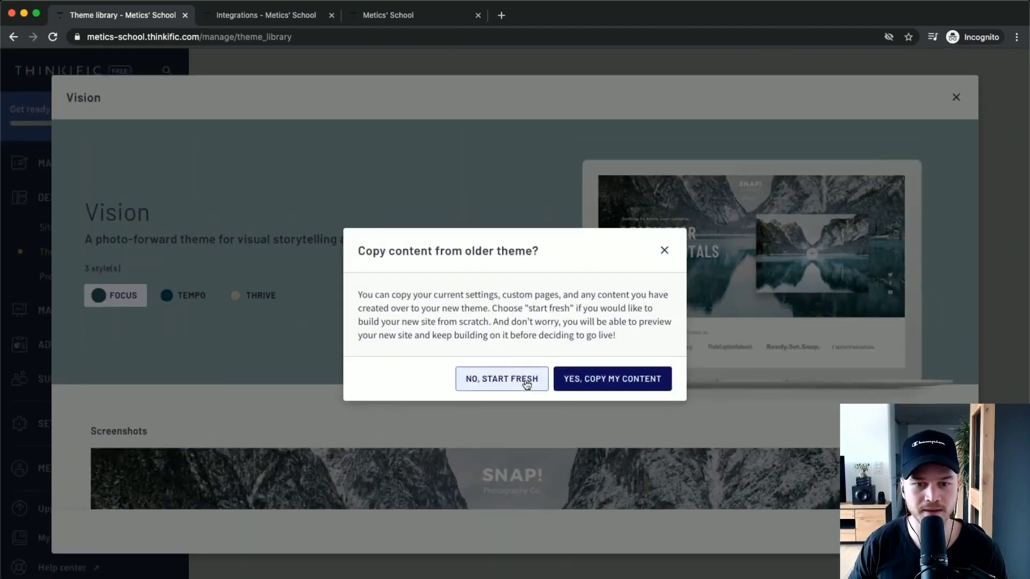
click(618, 389)
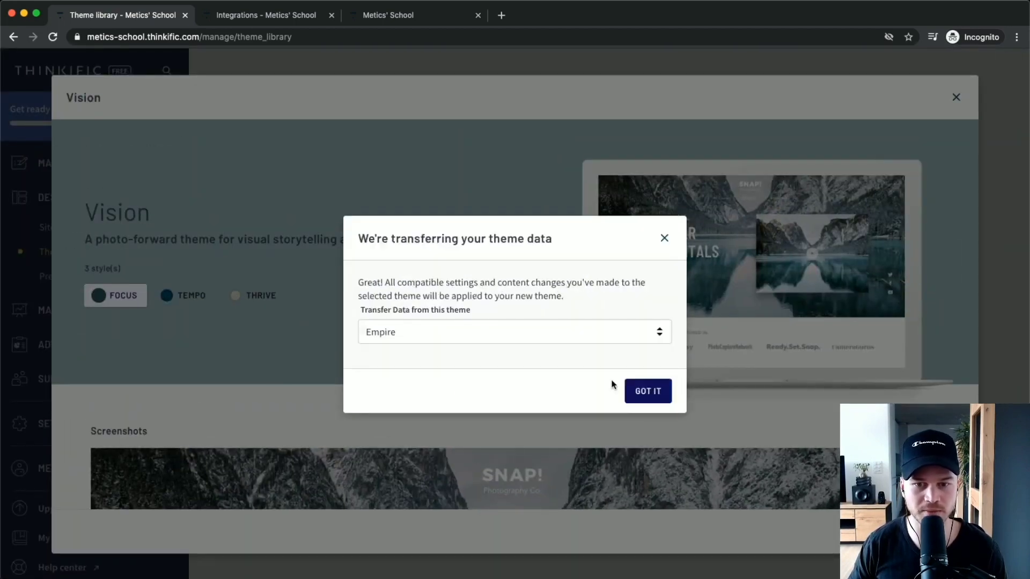
click(636, 385)
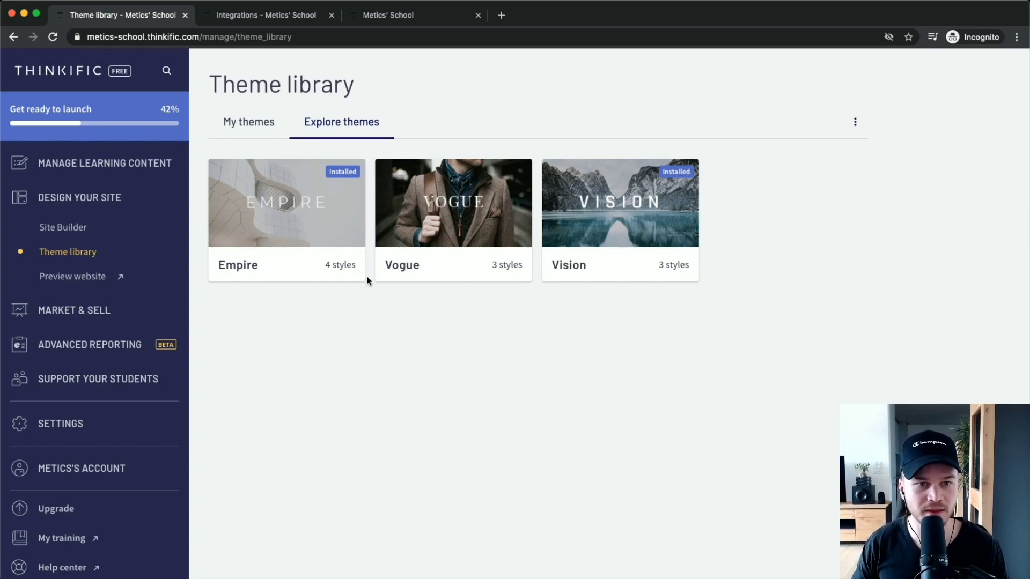
Publish the installed Vision theme from the school's own themes, replacing Empire as the live site theme
click(238, 122)
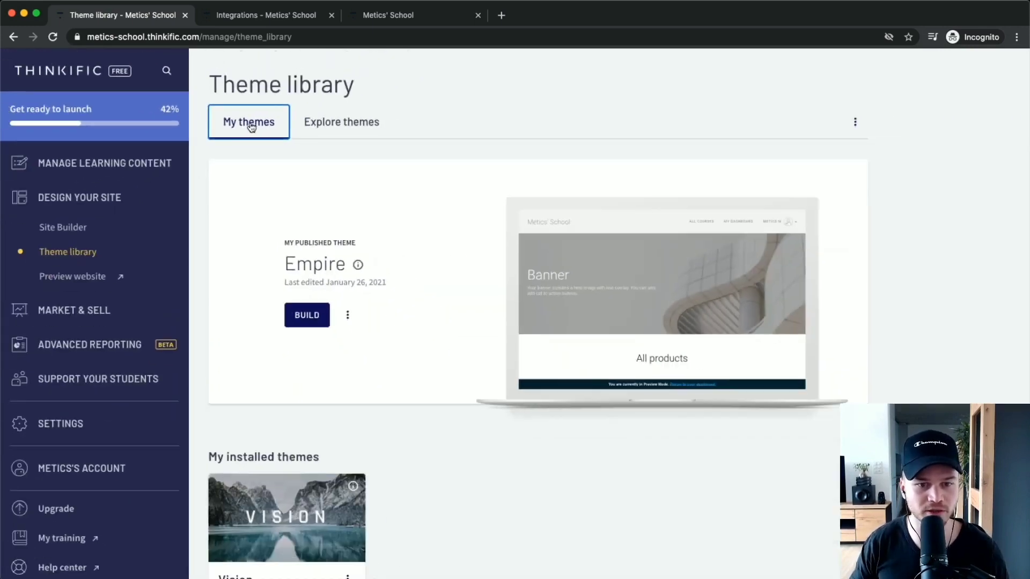
scroll(288, 361, down, 2)
scroll(301, 349, up, 1)
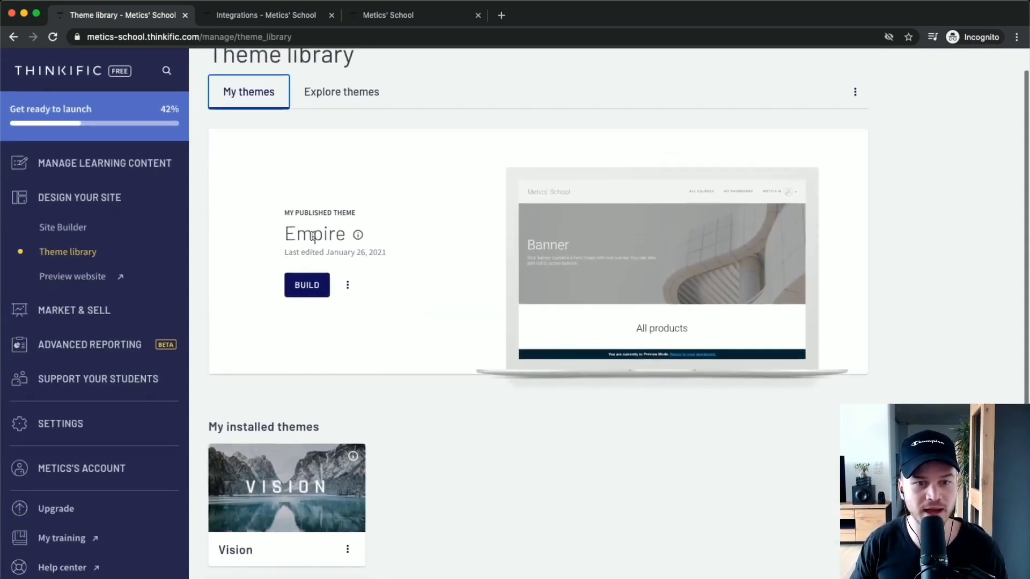
scroll(320, 222, up, 1)
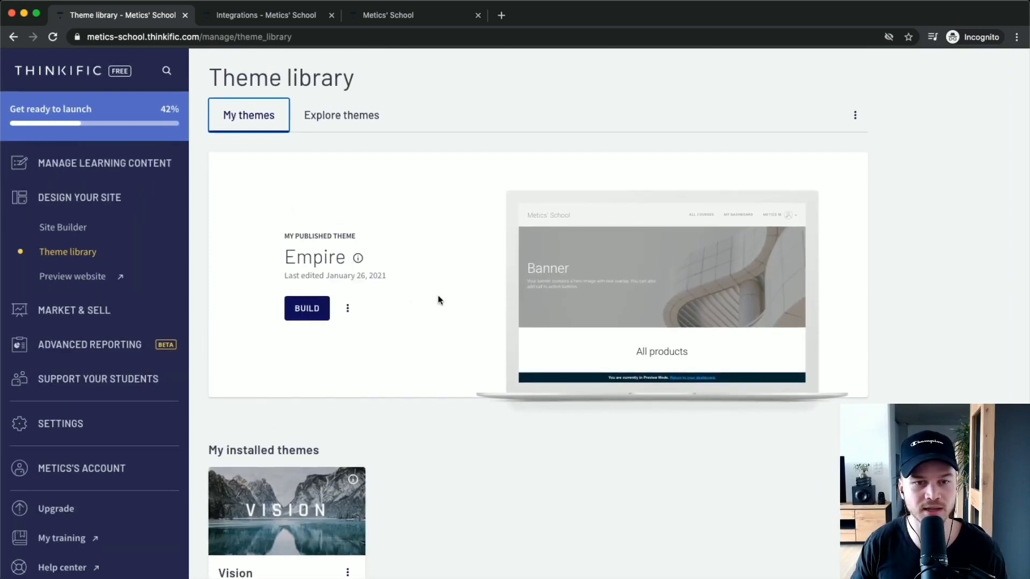
scroll(406, 348, down, 3)
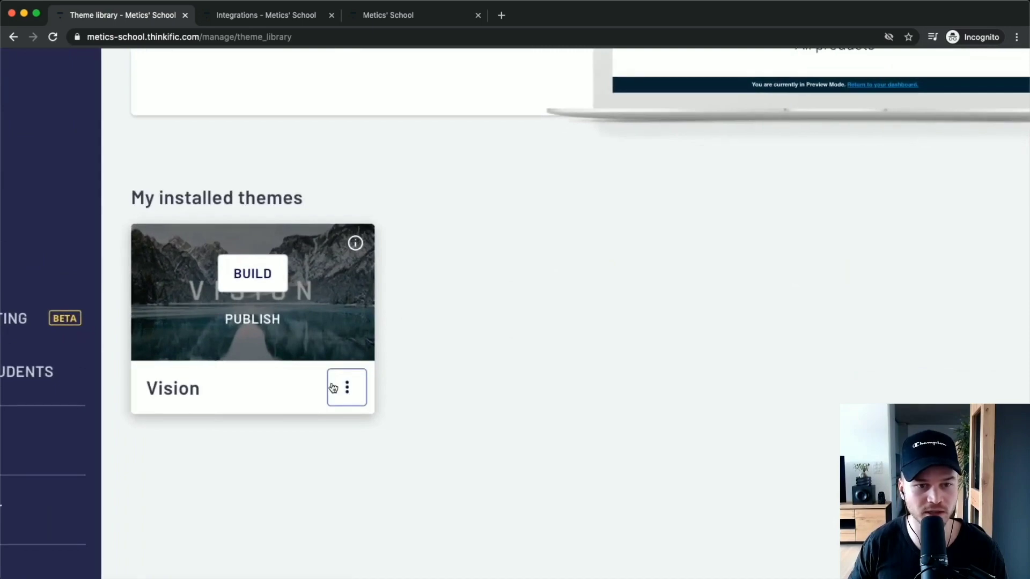
scroll(290, 328, left, 2)
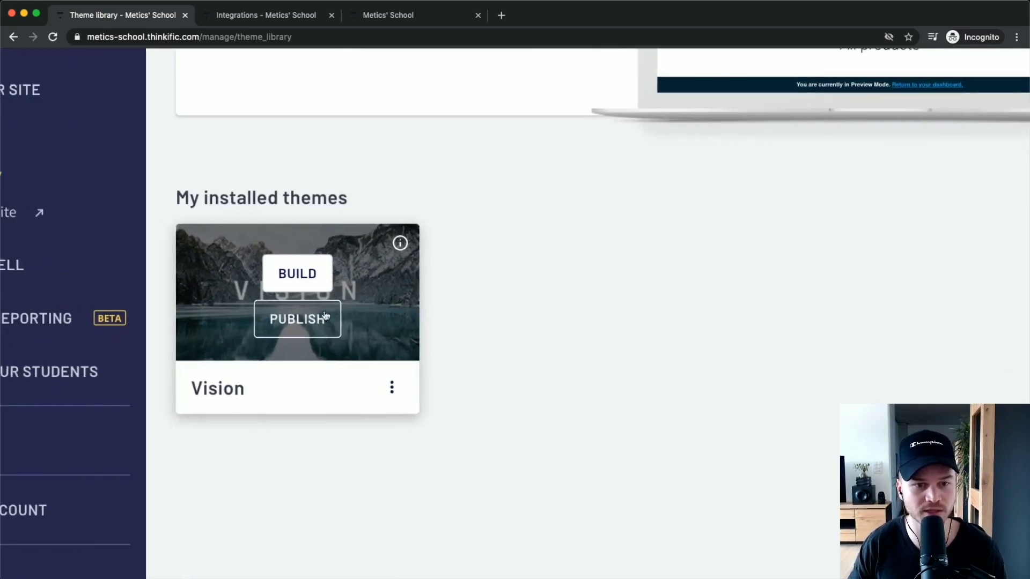
click(296, 321)
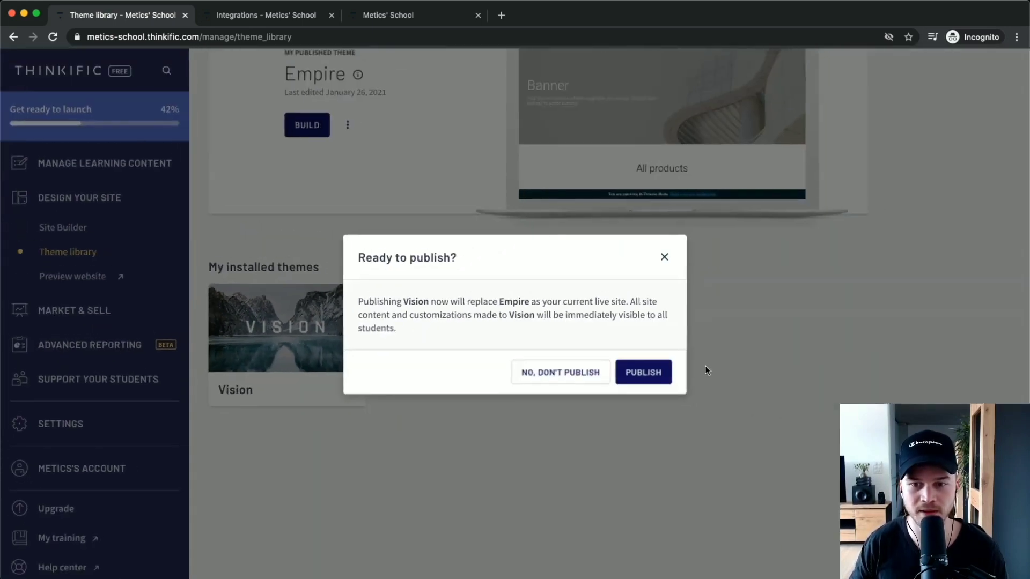
click(645, 370)
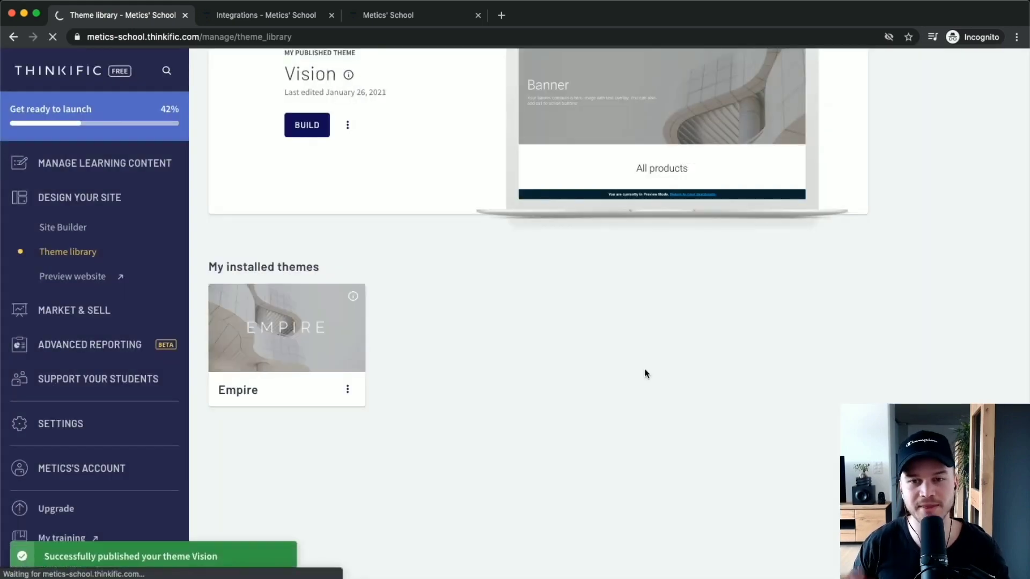
Return to the school's course list and open the course "Youtube Ranking Academy"
scroll(643, 369, up, 4)
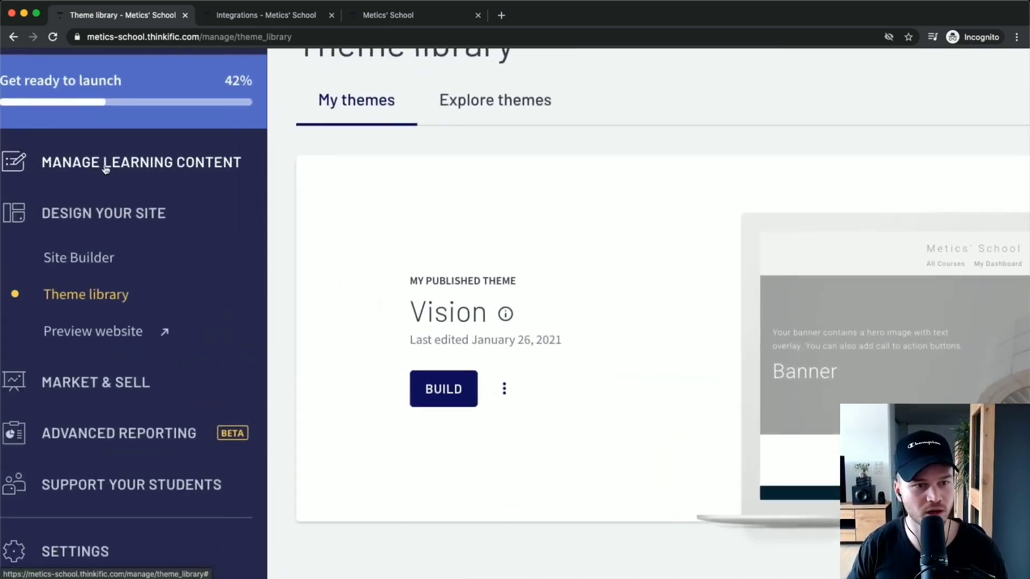
click(50, 170)
click(64, 193)
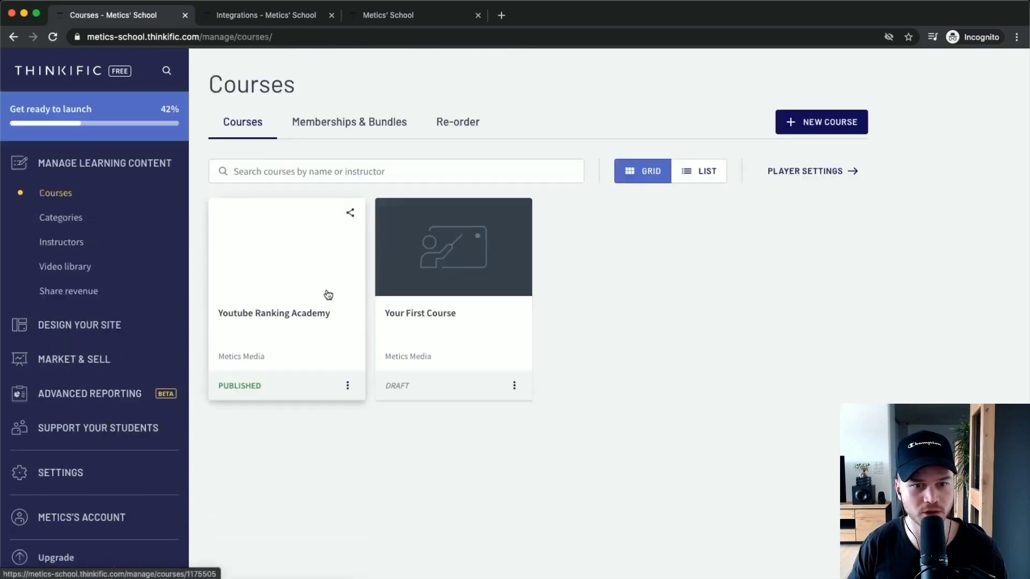
click(276, 315)
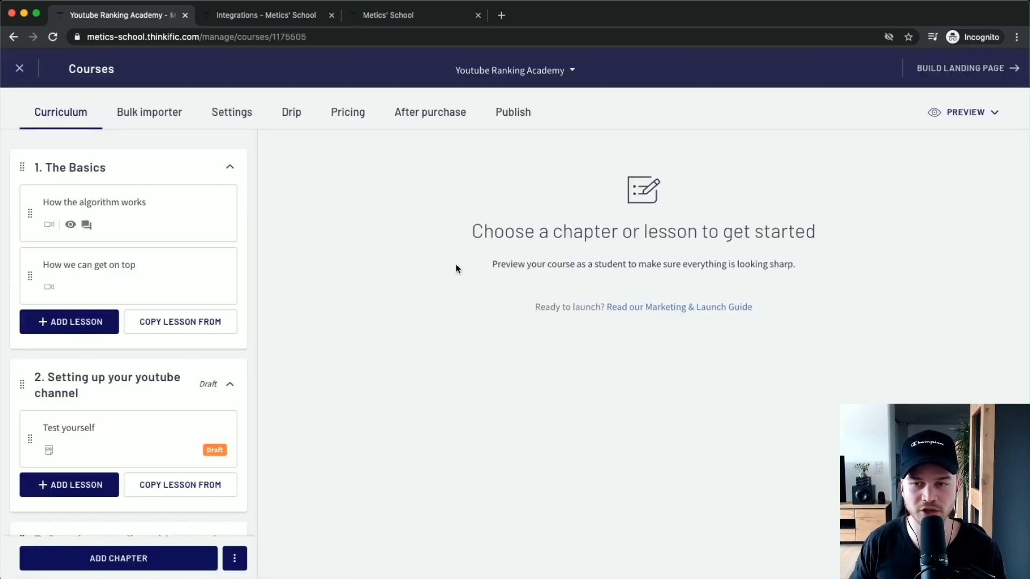
Open the course's landing page in the Site Builder and look through its banner and curriculum sections
scroll(987, 74, up, 1)
scroll(989, 77, up, 1)
click(989, 74)
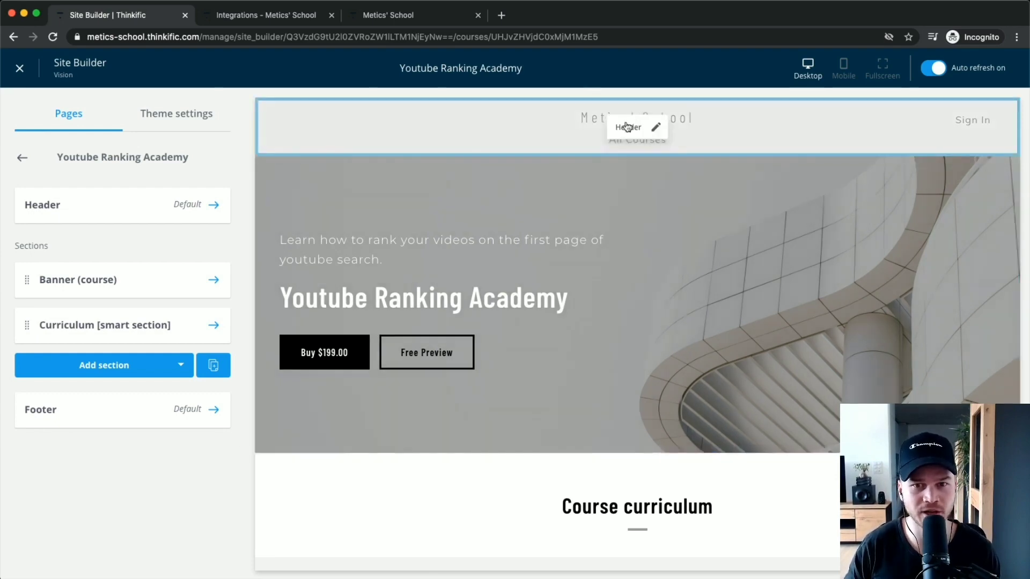
scroll(672, 476, down, 4)
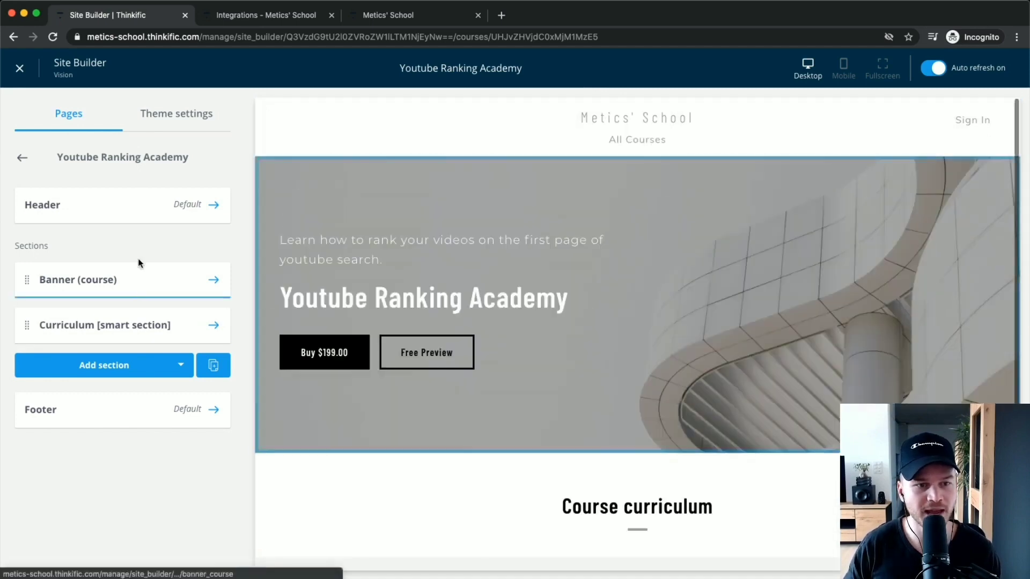
scroll(772, 345, down, 2)
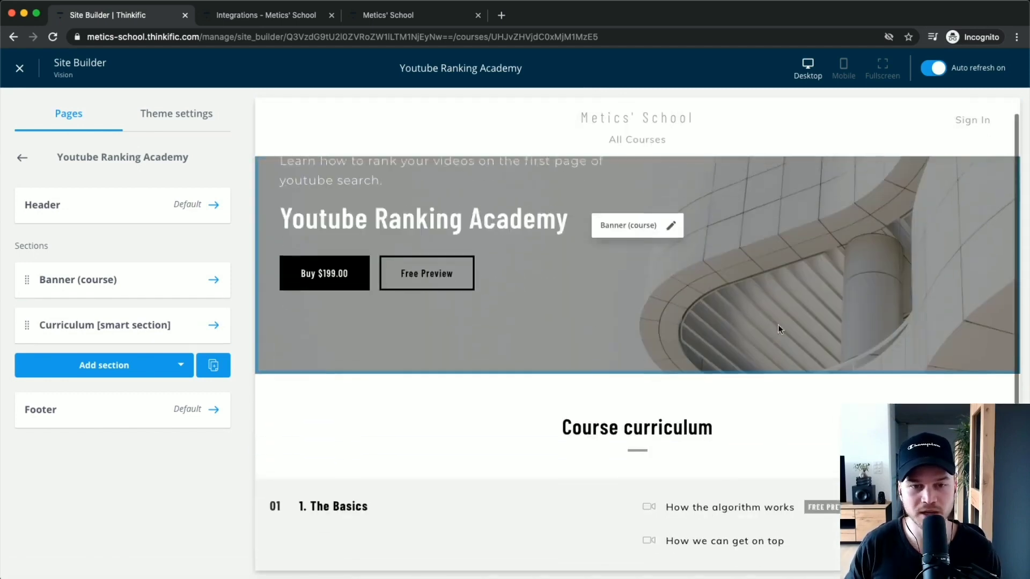
scroll(677, 321, up, 2)
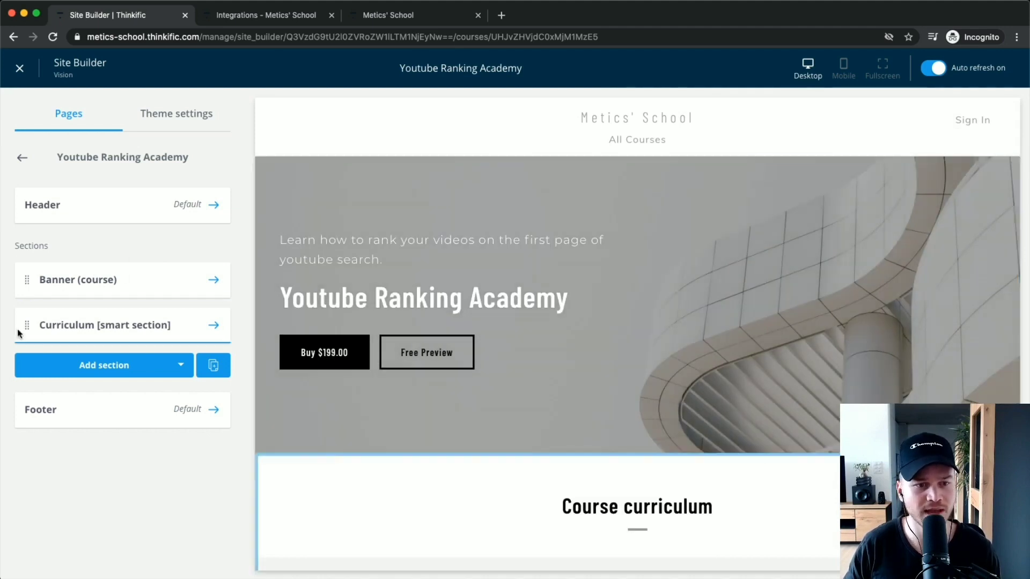
scroll(596, 342, down, 5)
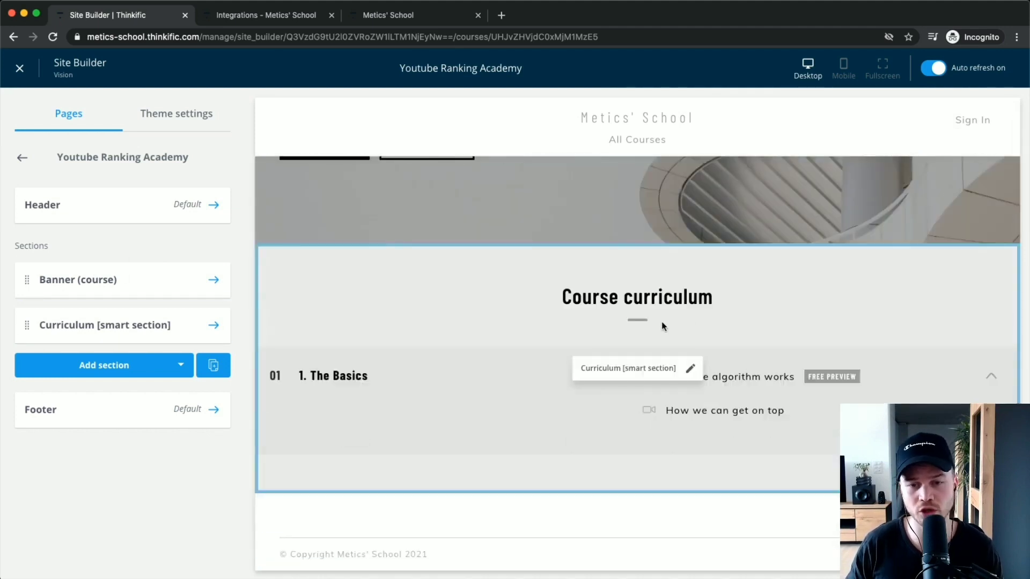
scroll(677, 340, up, 1)
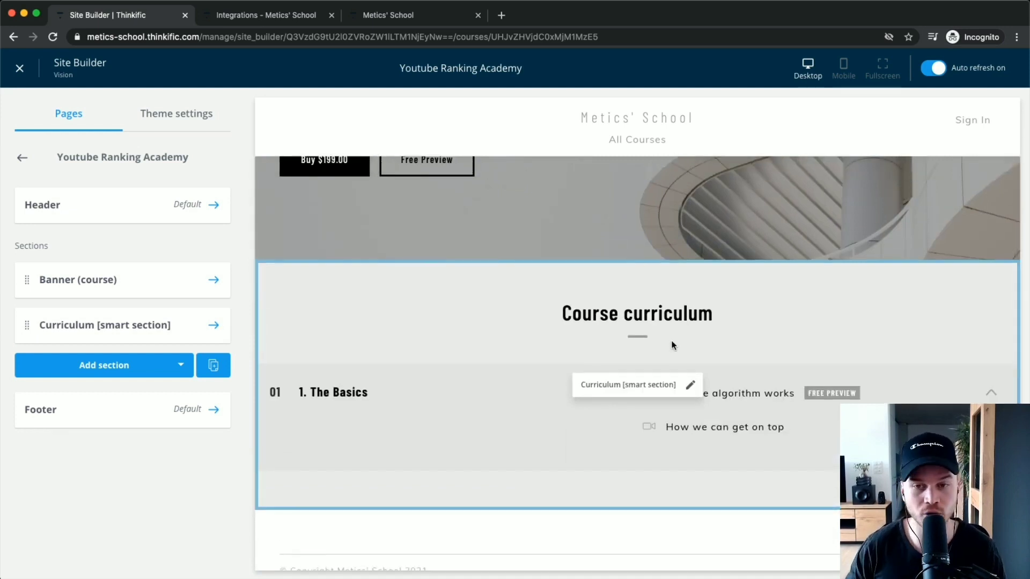
Preview the course landing page in mobile and fullscreen views, and return to the desktop view
scroll(671, 344, up, 5)
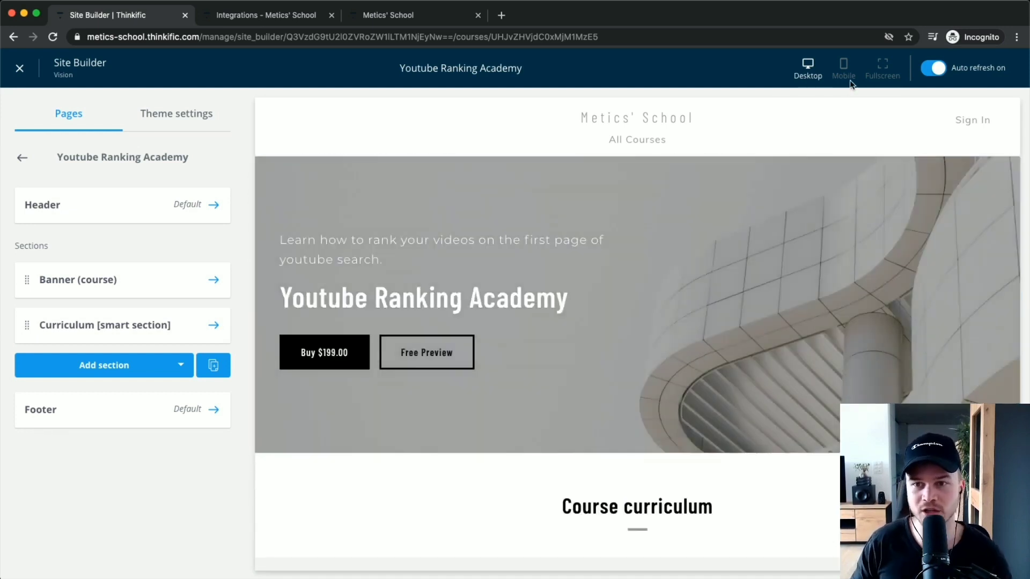
click(847, 82)
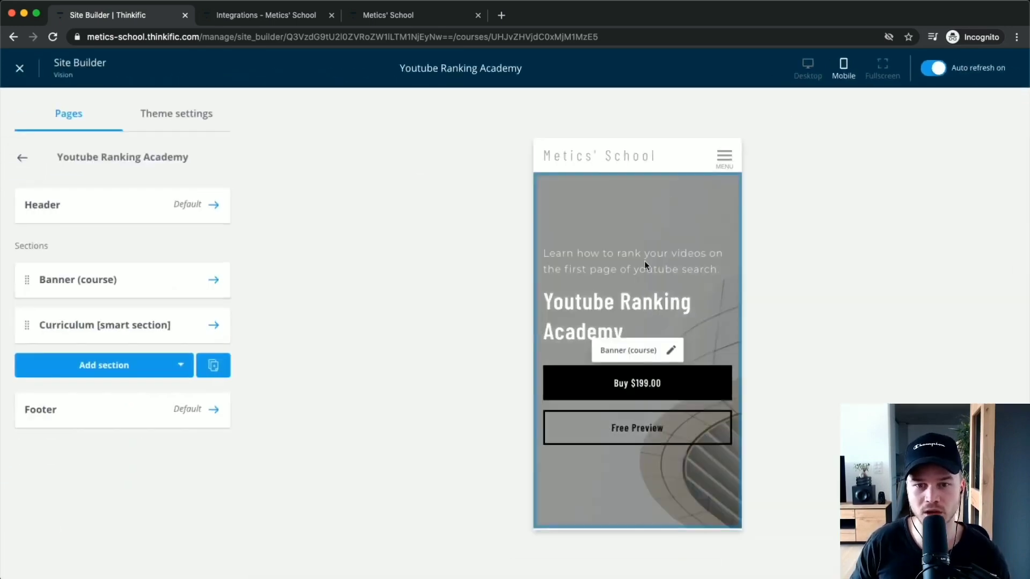
scroll(647, 262, down, 7)
scroll(649, 275, up, 7)
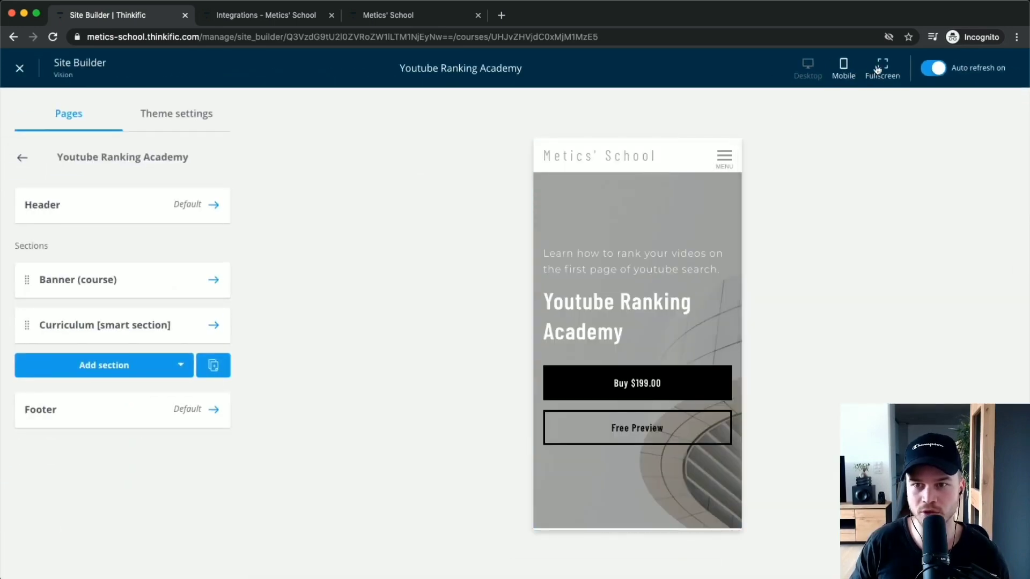
click(881, 67)
click(808, 67)
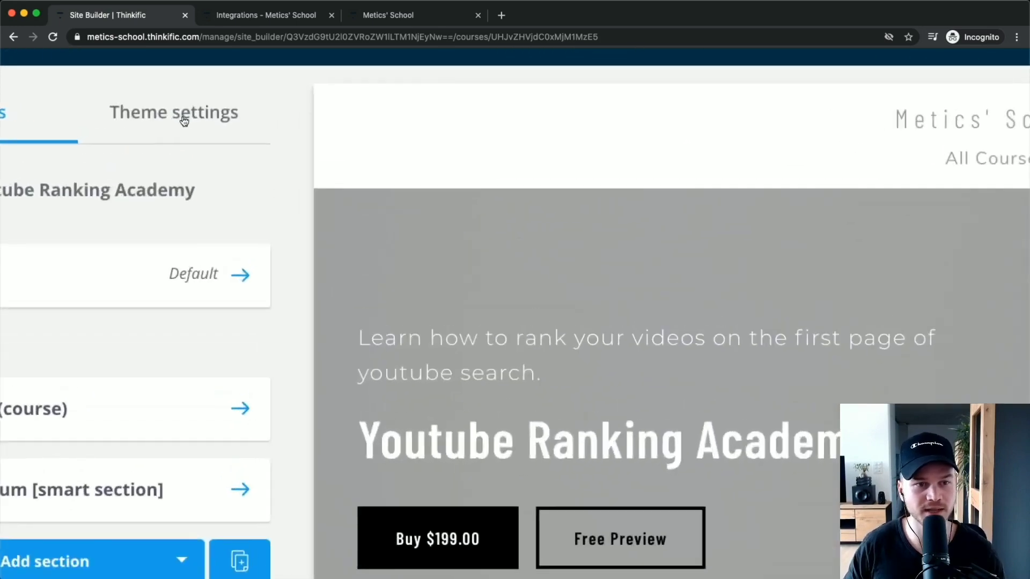
Try the Focus, Tempo and Thrive theme styles on the course page, and reapply Focus
click(181, 119)
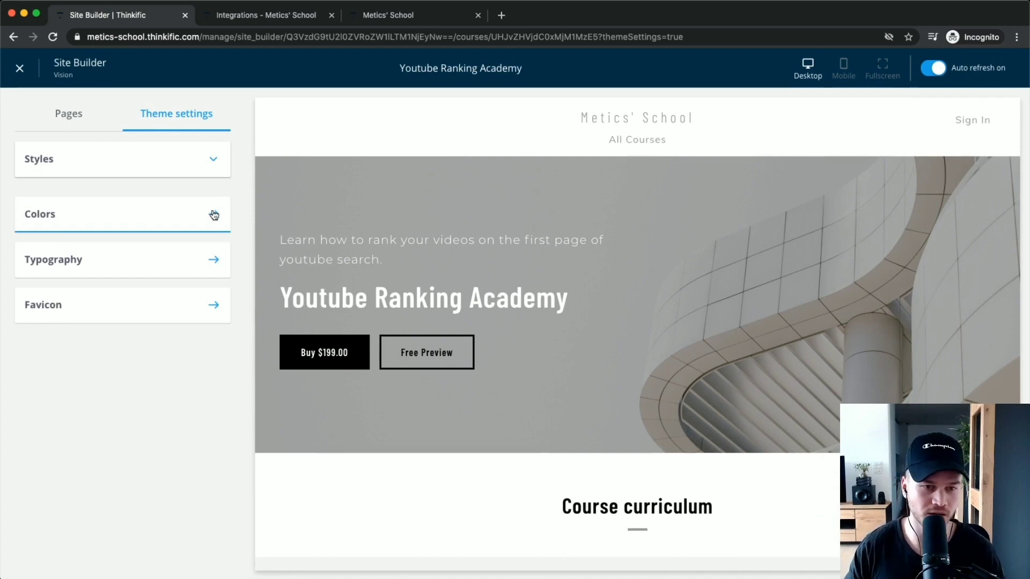
click(166, 159)
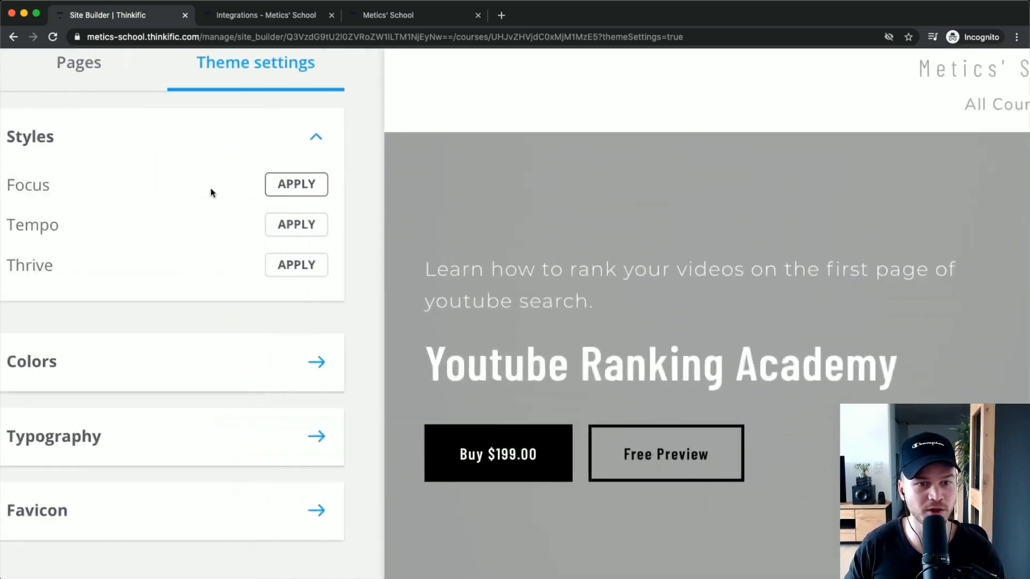
click(308, 188)
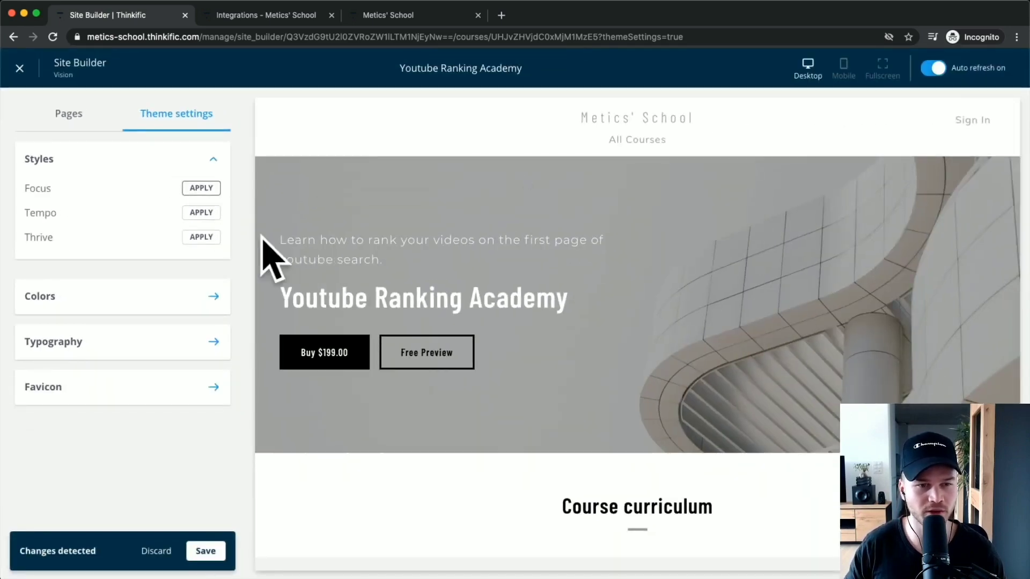
click(201, 213)
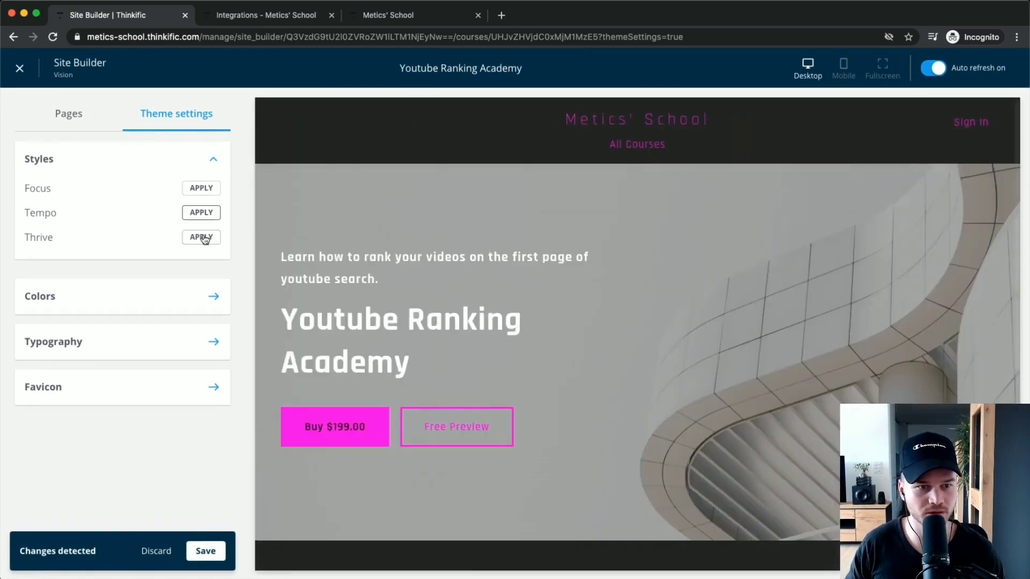
click(201, 237)
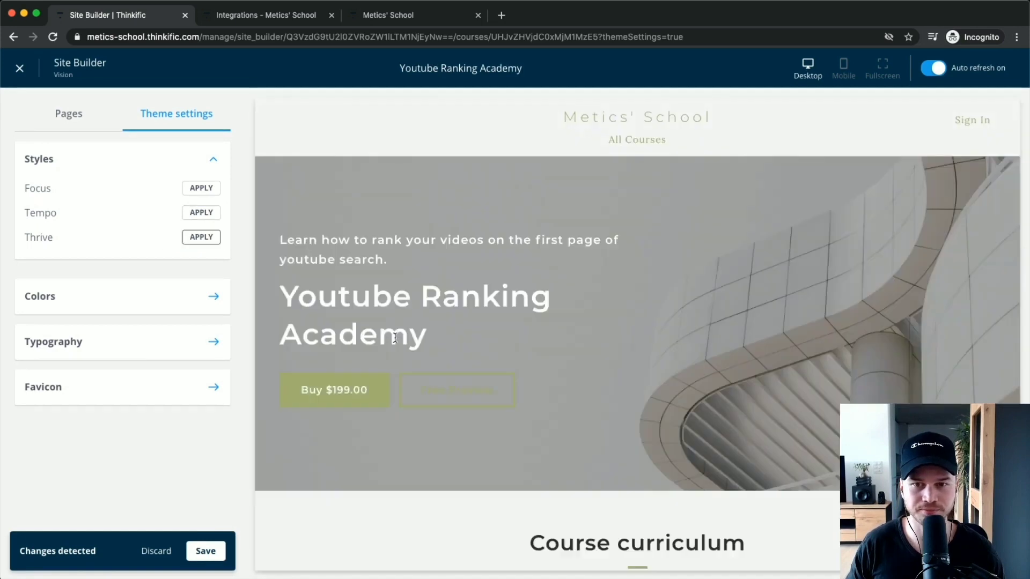
scroll(585, 340, down, 3)
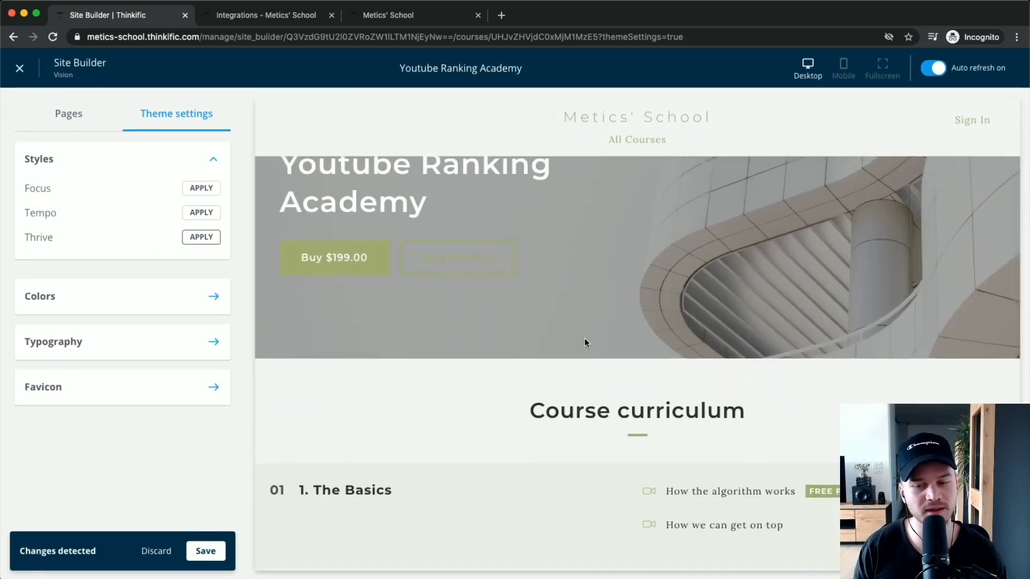
click(203, 192)
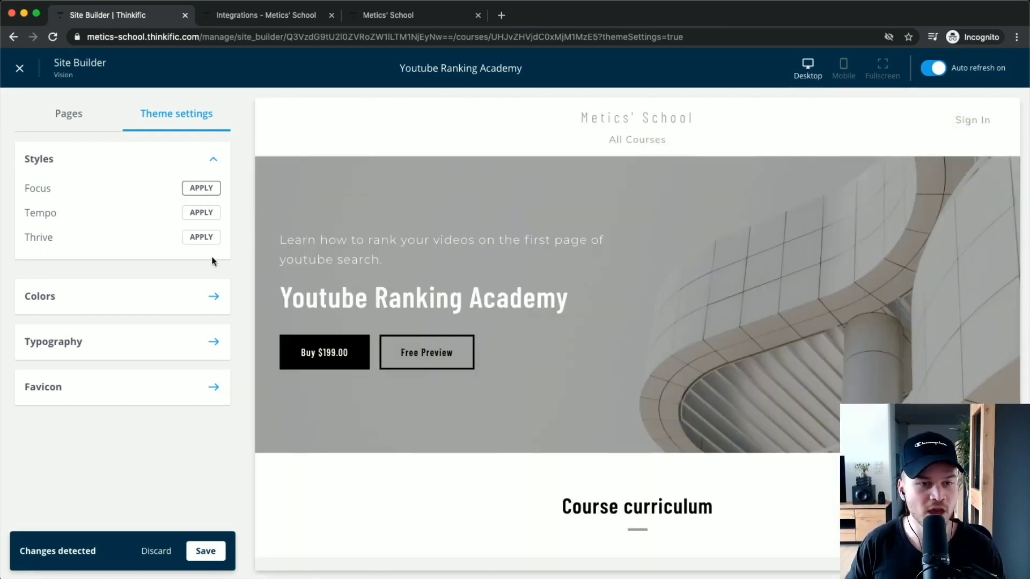
In the theme colors, try dark green for the primary button background and change it to red D0021B
click(152, 297)
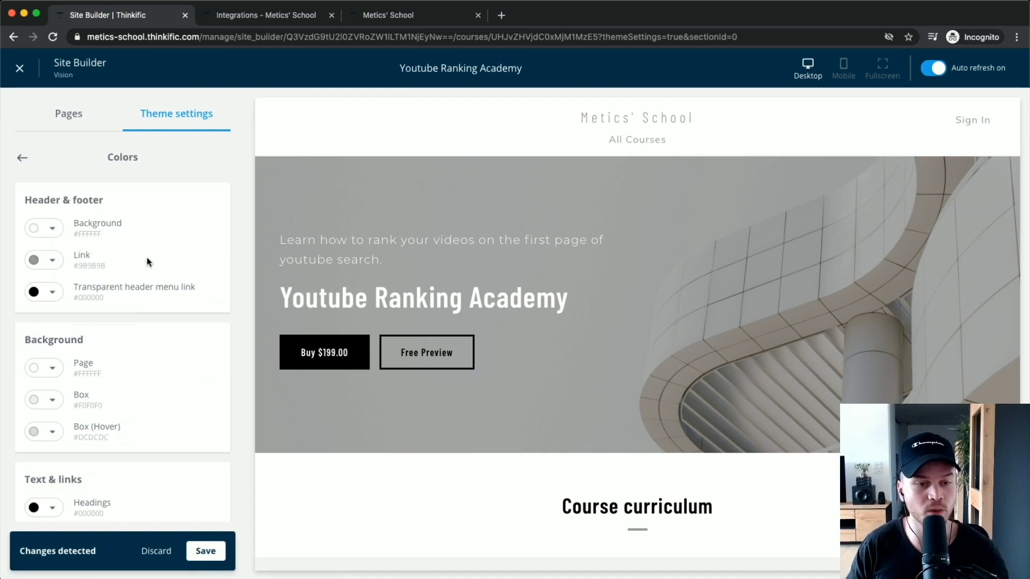
scroll(146, 258, down, 5)
scroll(98, 320, up, 1)
scroll(88, 349, down, 3)
scroll(85, 359, up, 2)
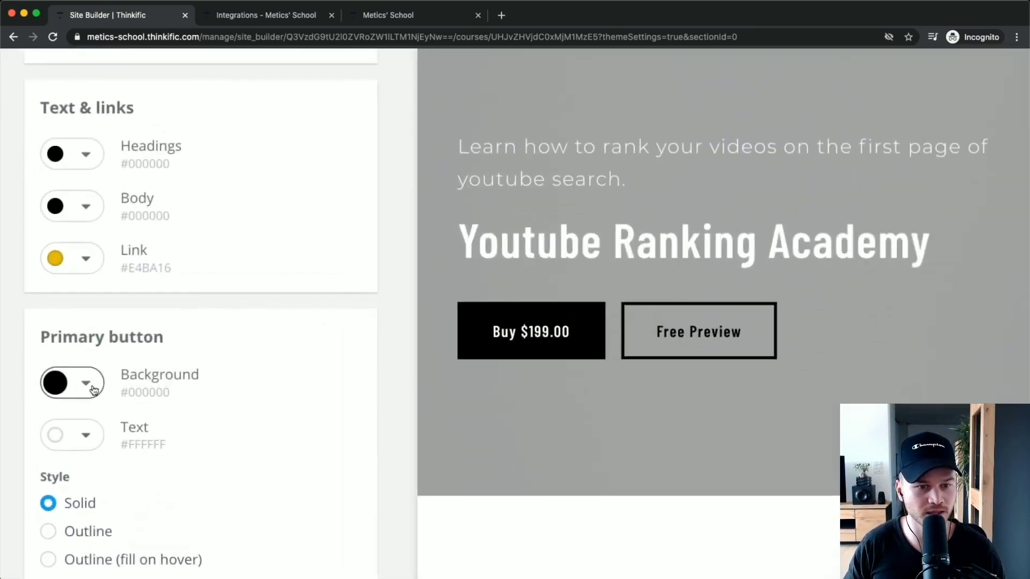
click(94, 389)
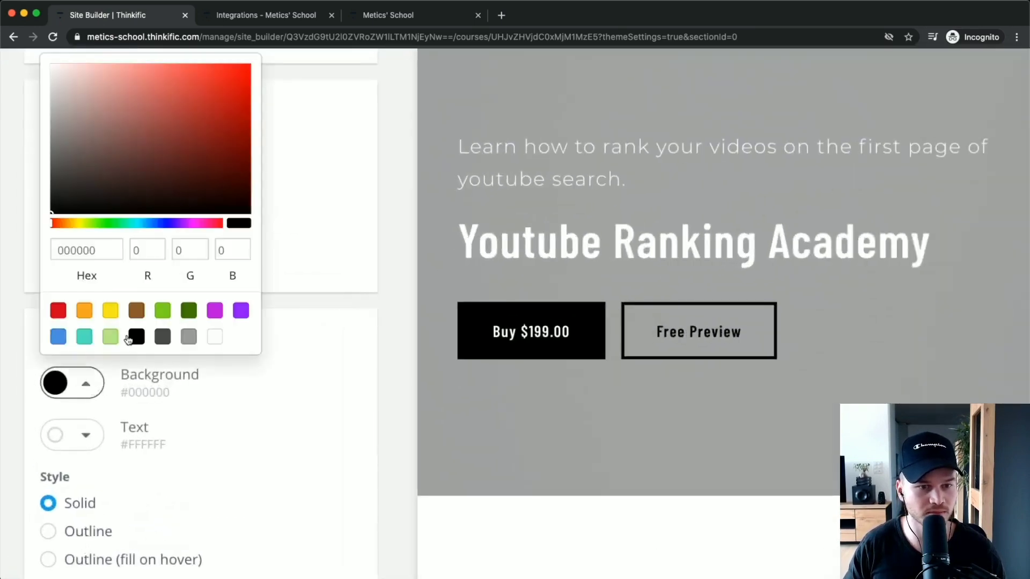
click(189, 311)
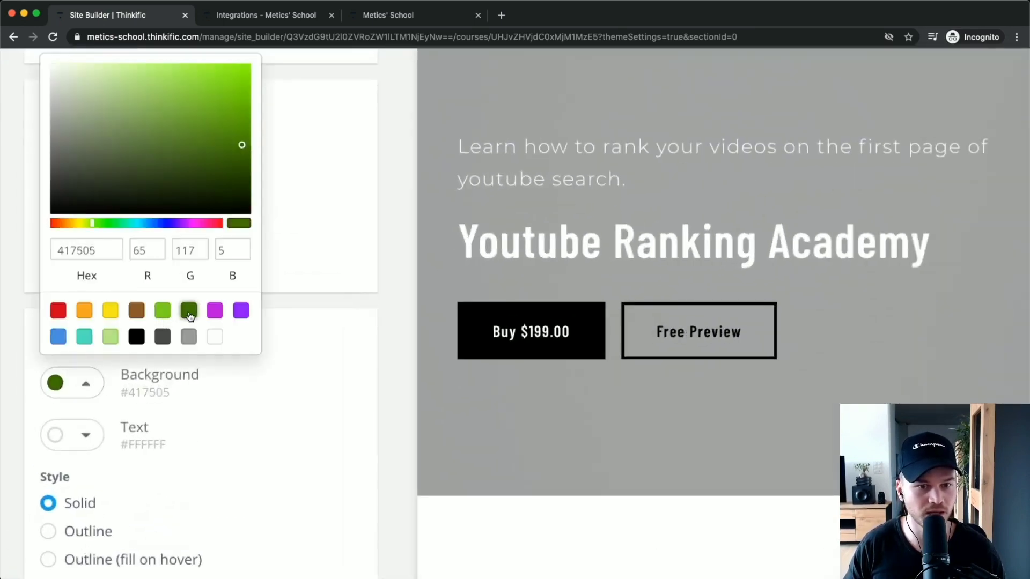
click(58, 310)
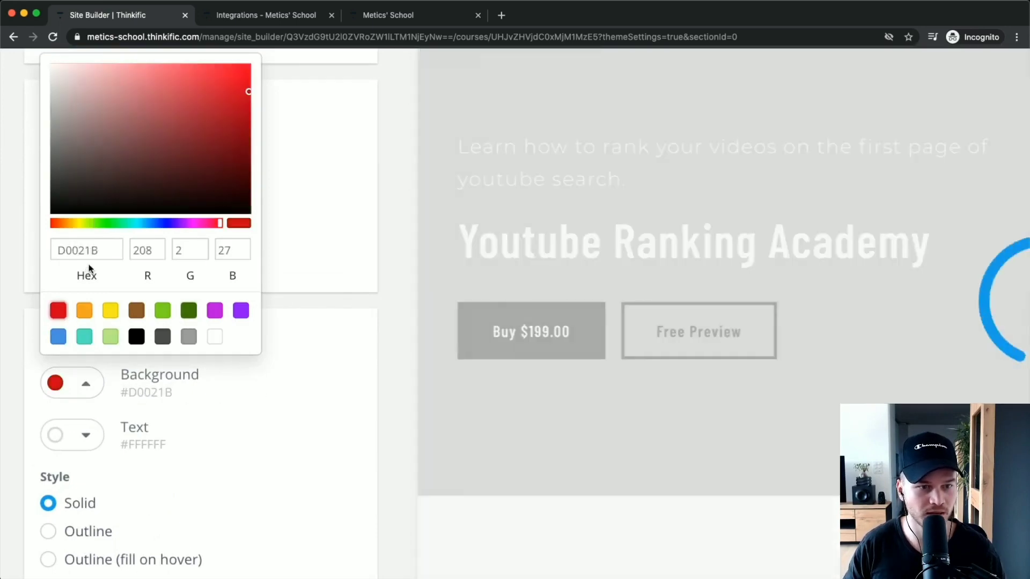
Copy the primary button's hex code D0021B and apply it to the Body text color
click(108, 250)
drag(108, 250, 60, 251)
key(super+c)
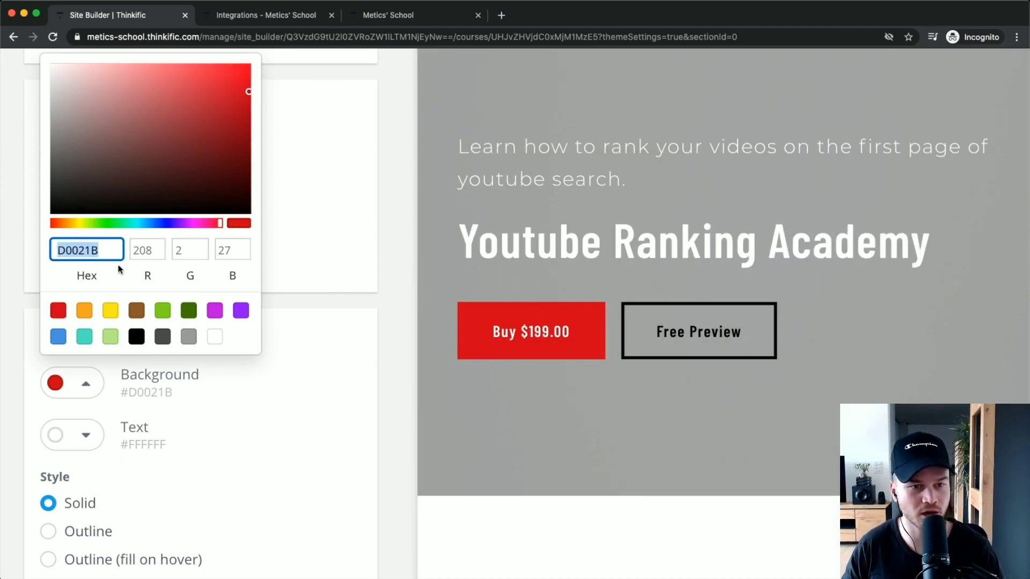
click(299, 390)
scroll(299, 393, up, 3)
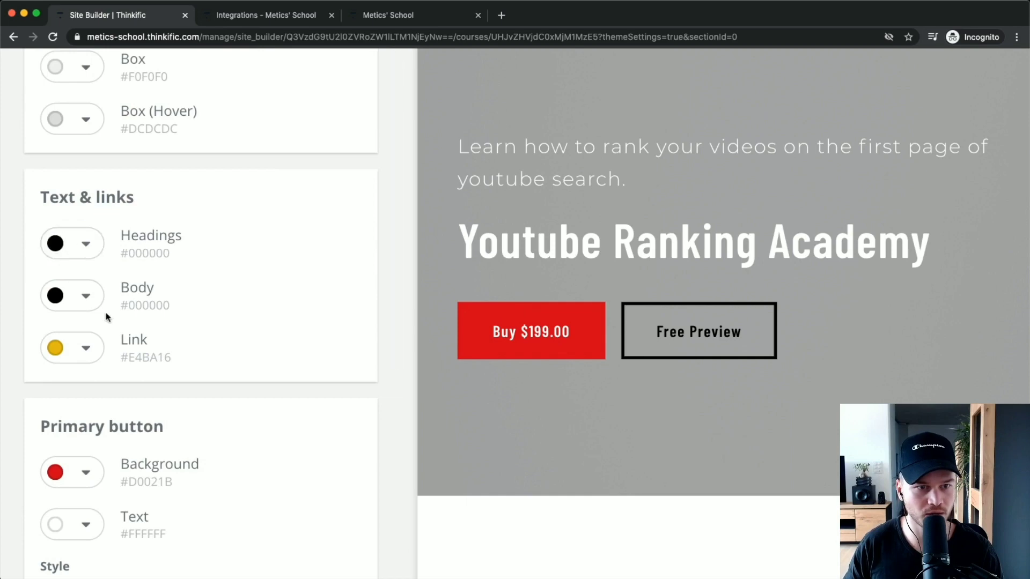
scroll(107, 316, up, 2)
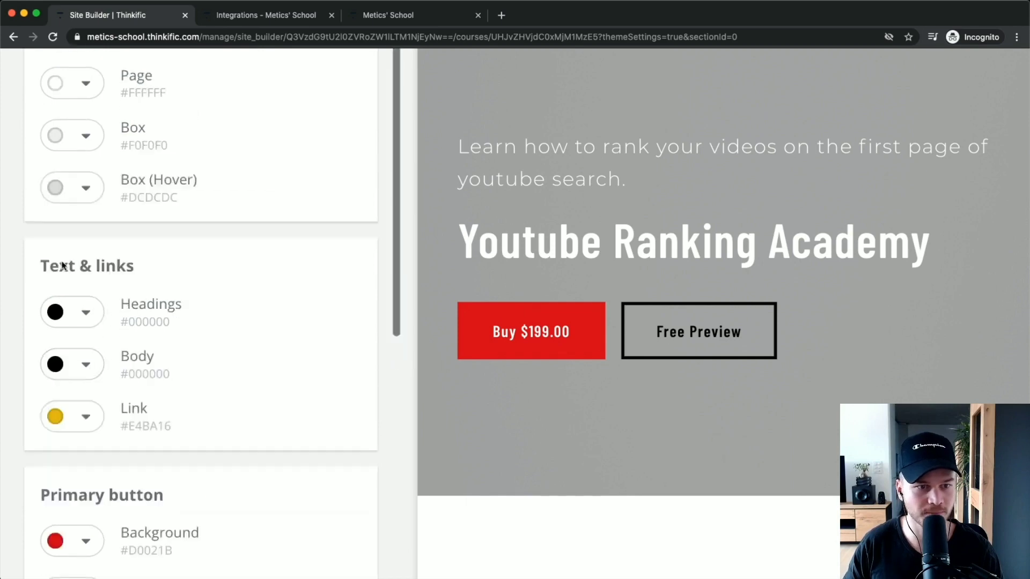
click(85, 313)
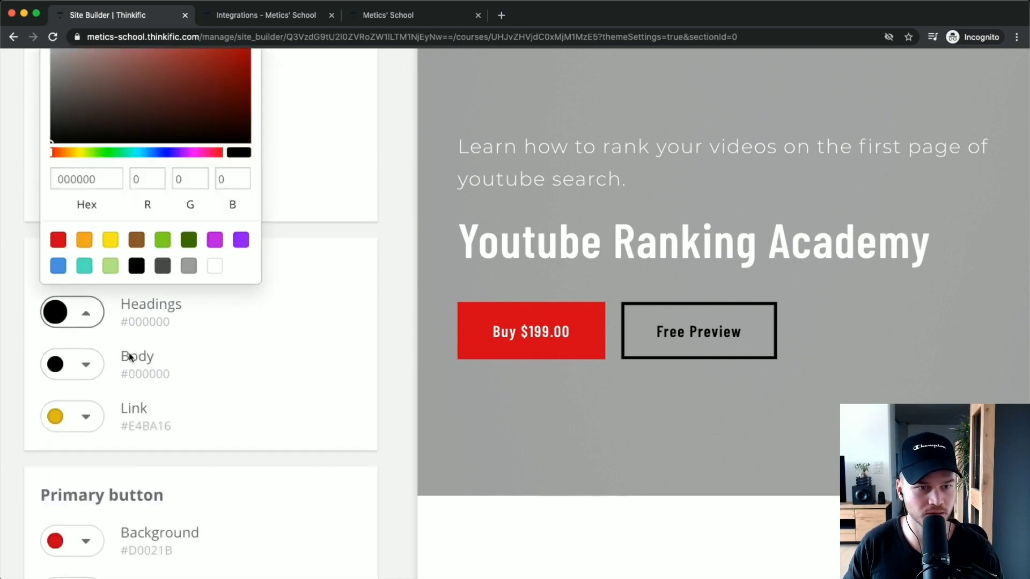
click(104, 364)
click(96, 233)
key(super+a)
key(super+v)
click(353, 358)
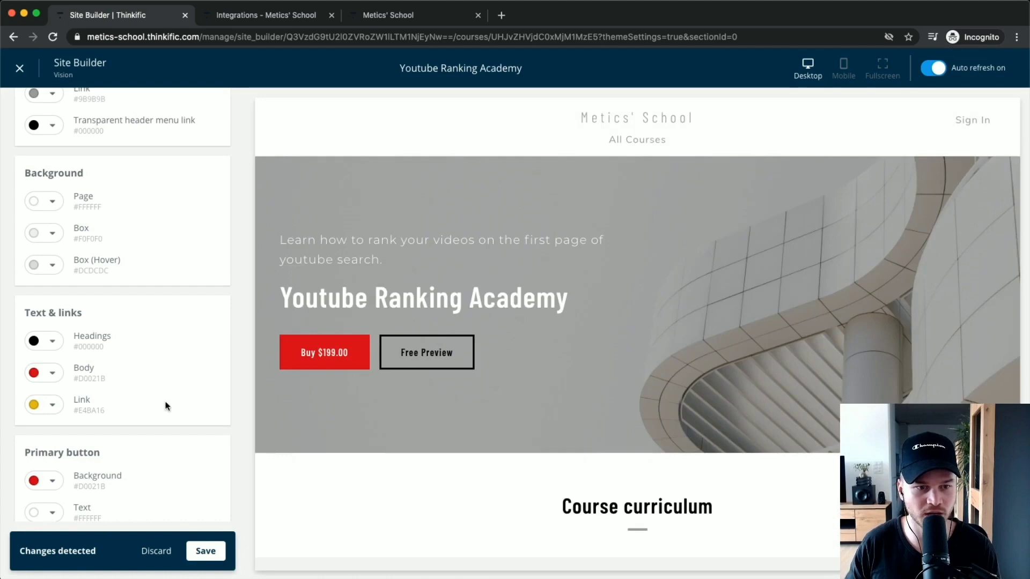
Look through the remaining color options and discard all unsaved theme changes
scroll(204, 400, down, 6)
scroll(541, 413, down, 4)
scroll(555, 416, up, 4)
scroll(183, 336, up, 2)
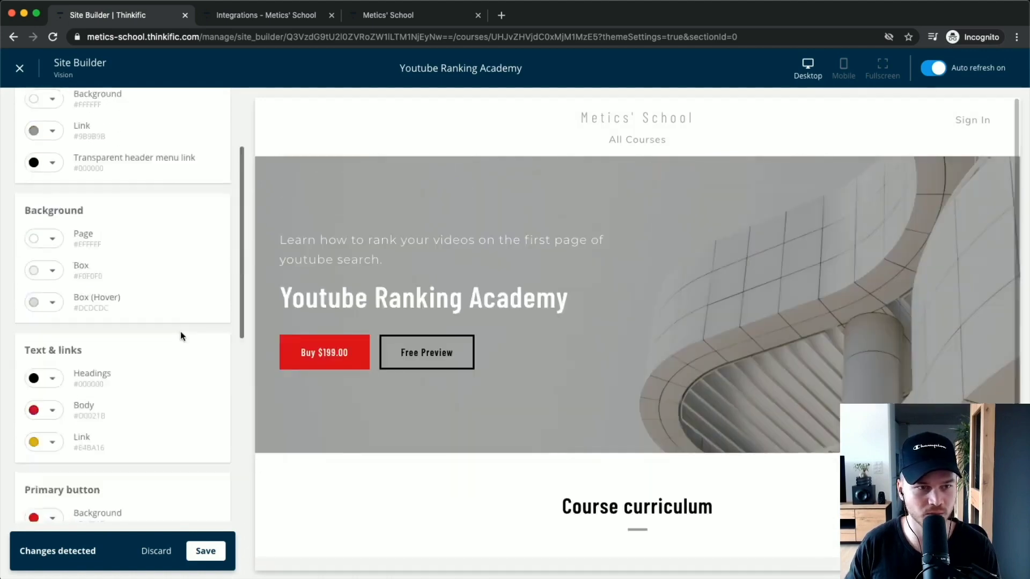
scroll(182, 336, up, 8)
click(156, 551)
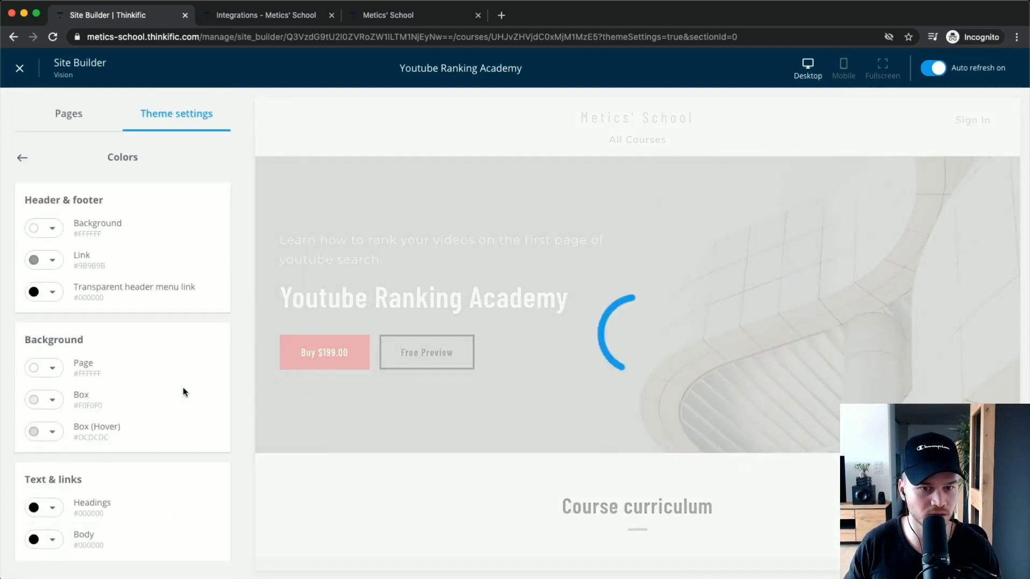
Check the theme's color options and its typography settings for fonts and weights
scroll(562, 356, down, 2)
scroll(562, 356, down, 2)
scroll(561, 360, up, 5)
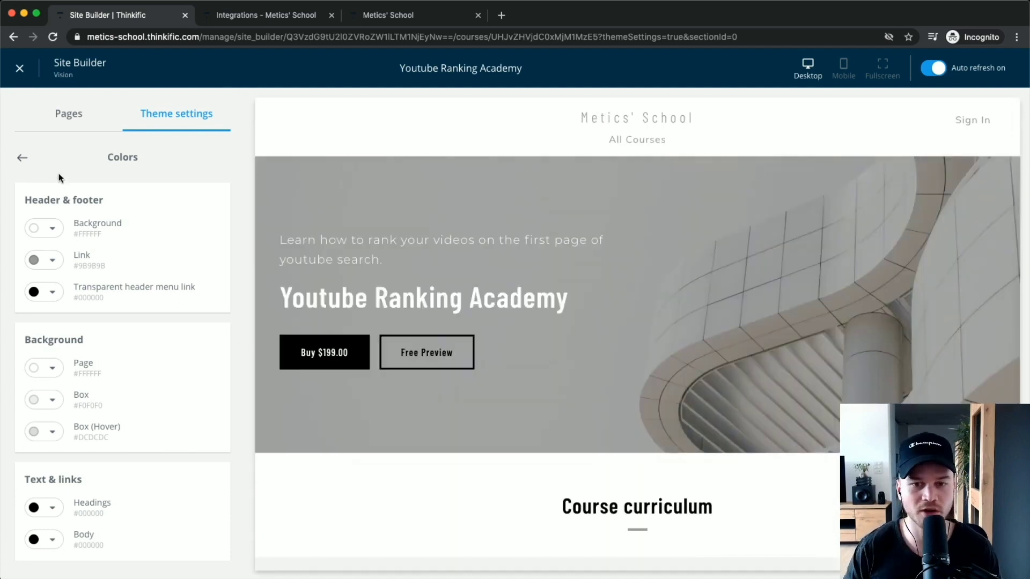
click(22, 159)
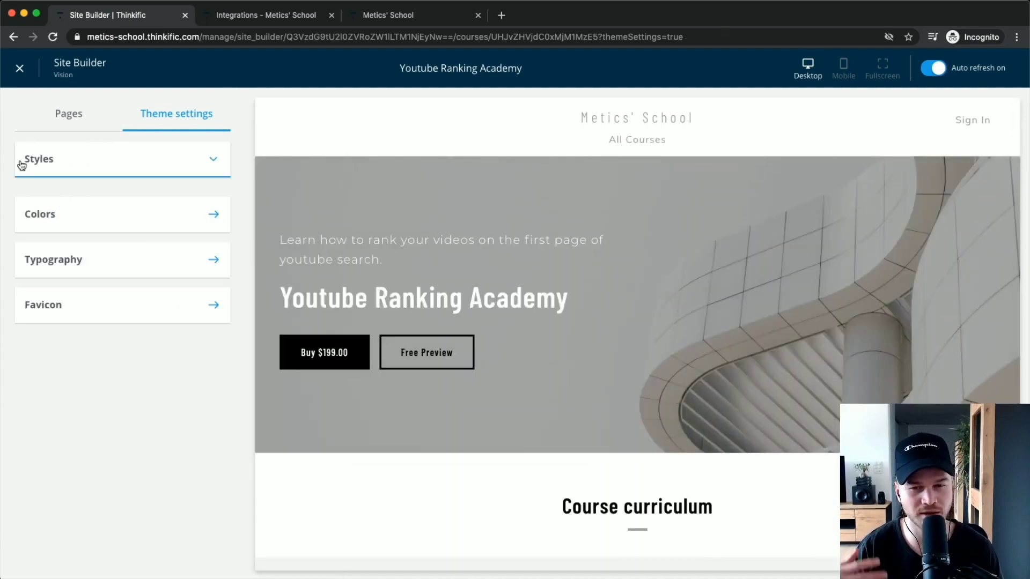
click(74, 266)
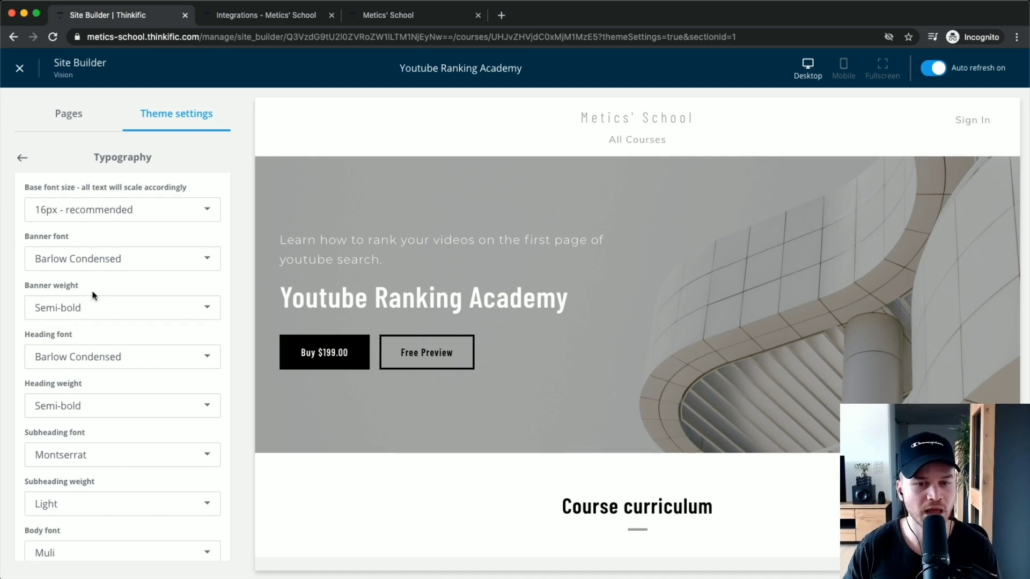
click(24, 159)
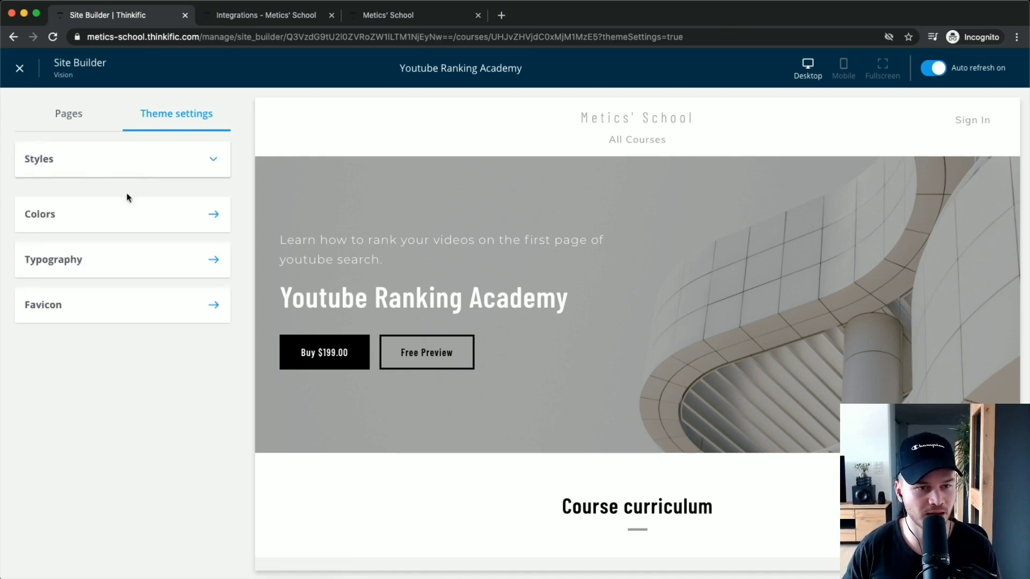
Replace the site's favicon with youtube.png from the Thinkific Tutorial folder and return to the theme settings overview
click(99, 305)
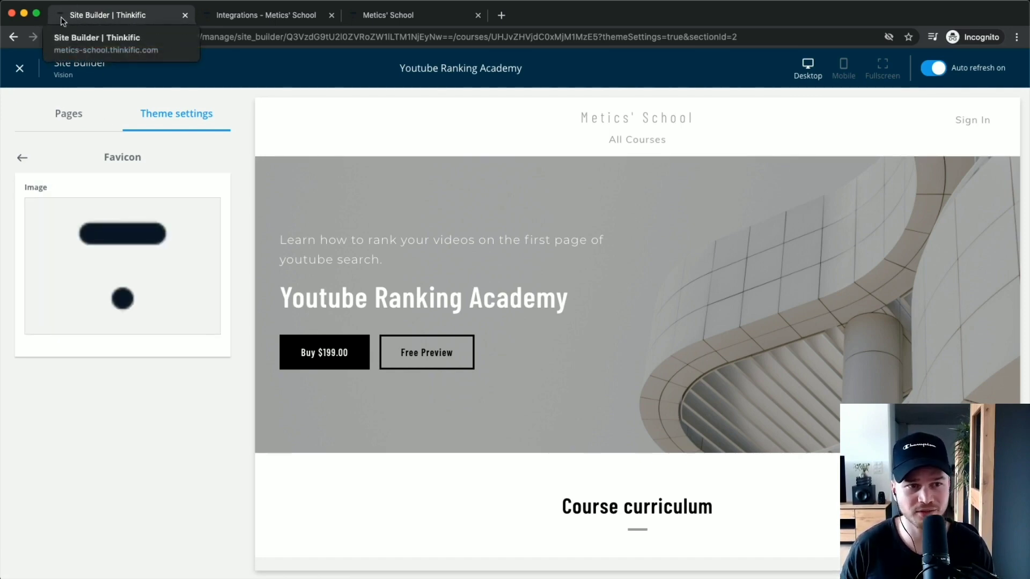
mouse_move(114, 241)
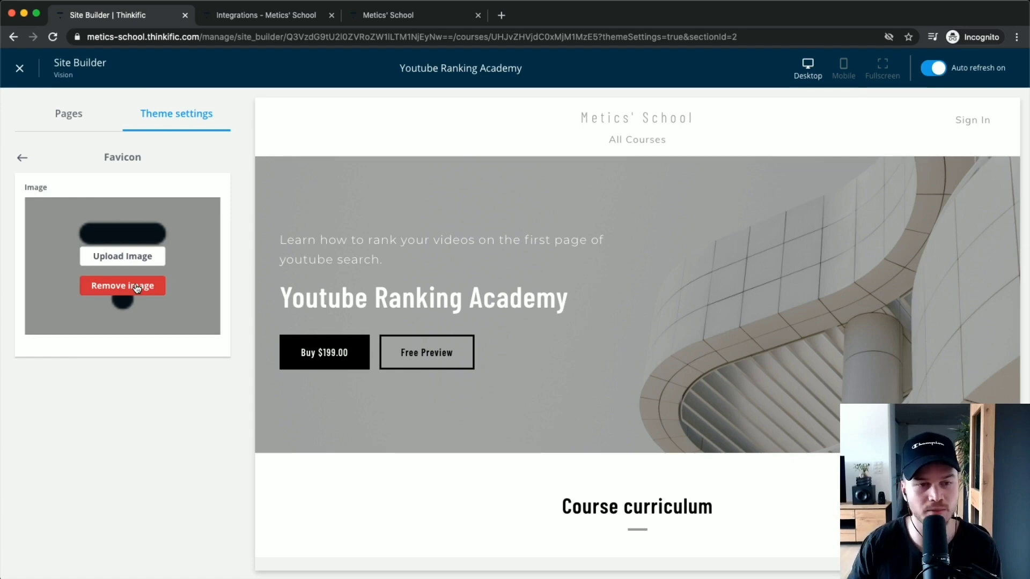
click(122, 260)
click(534, 315)
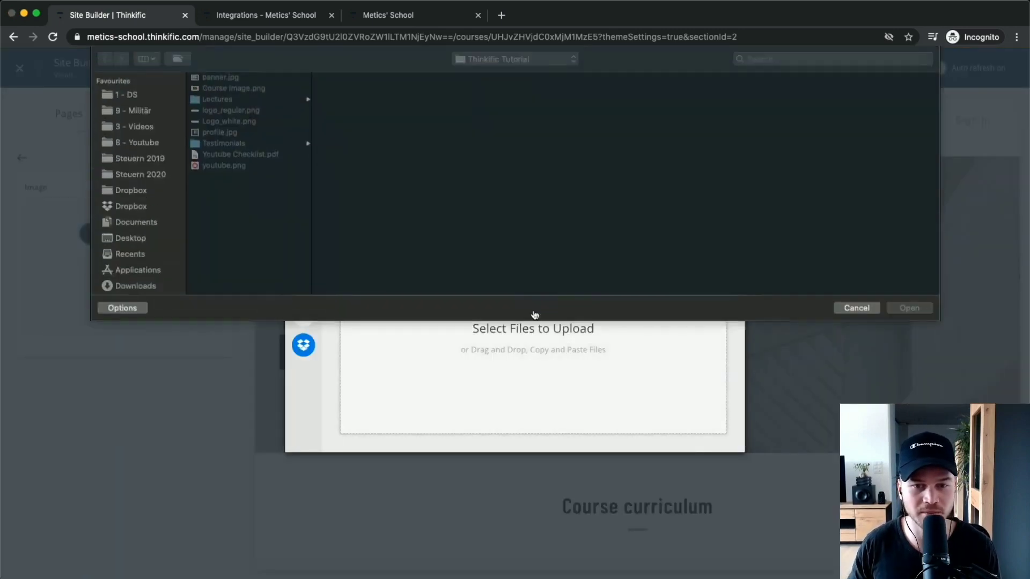
click(236, 166)
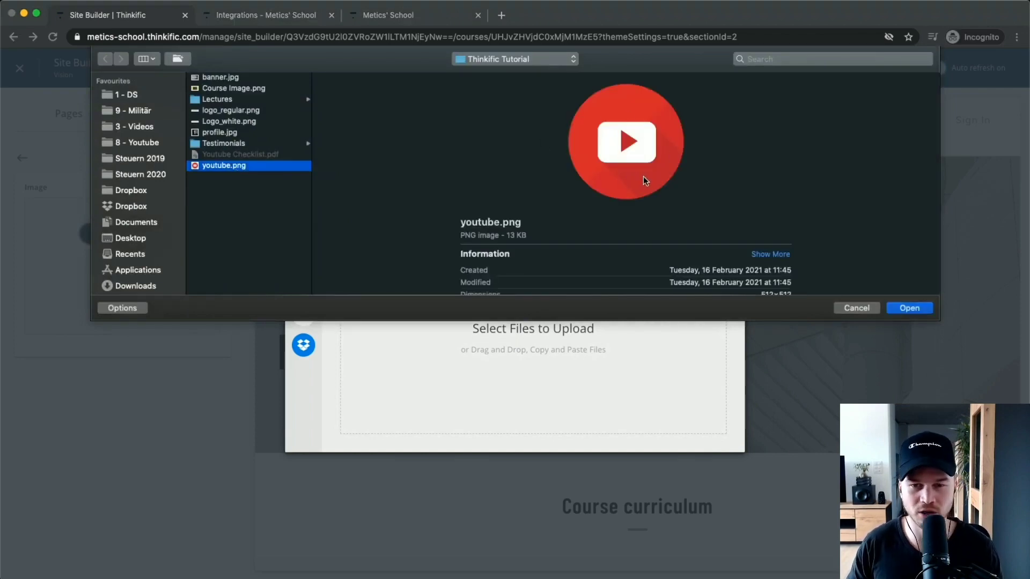
click(916, 309)
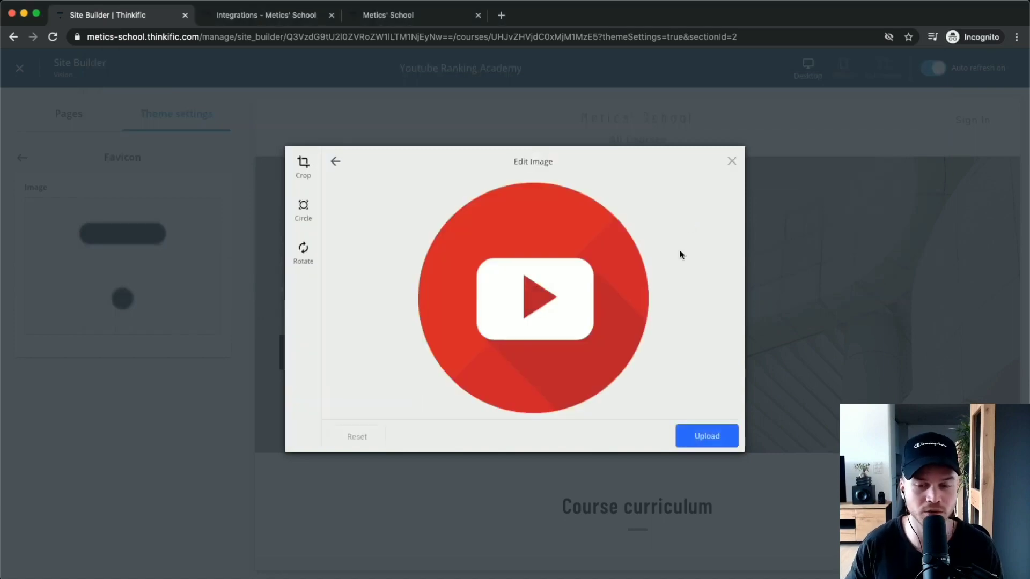
click(706, 437)
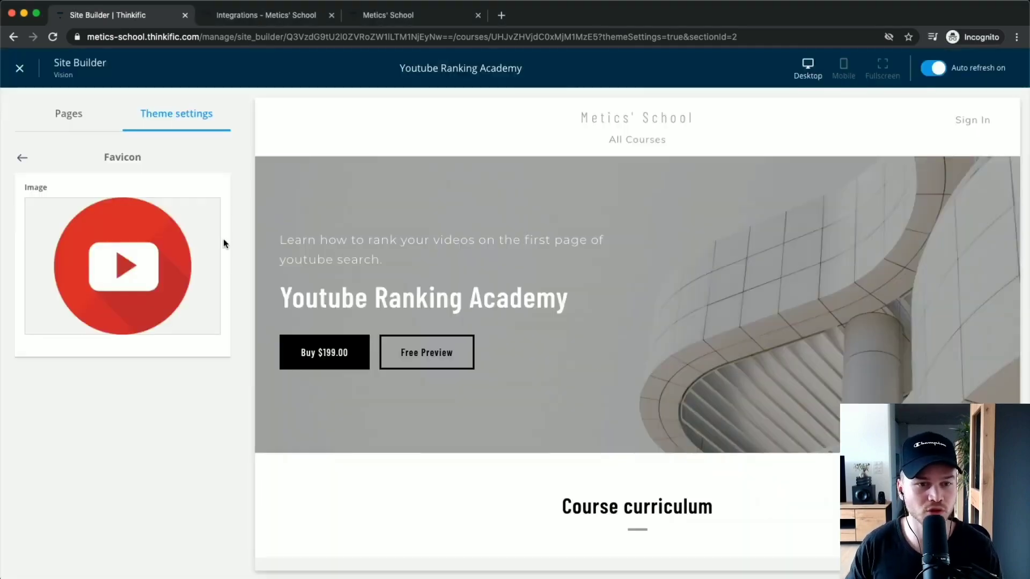
mouse_move(167, 290)
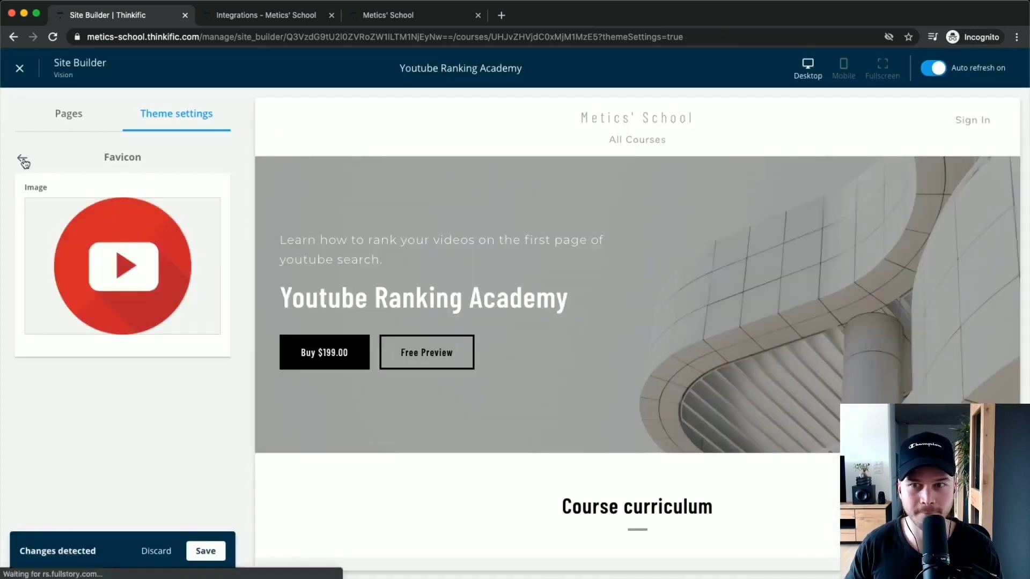
click(22, 159)
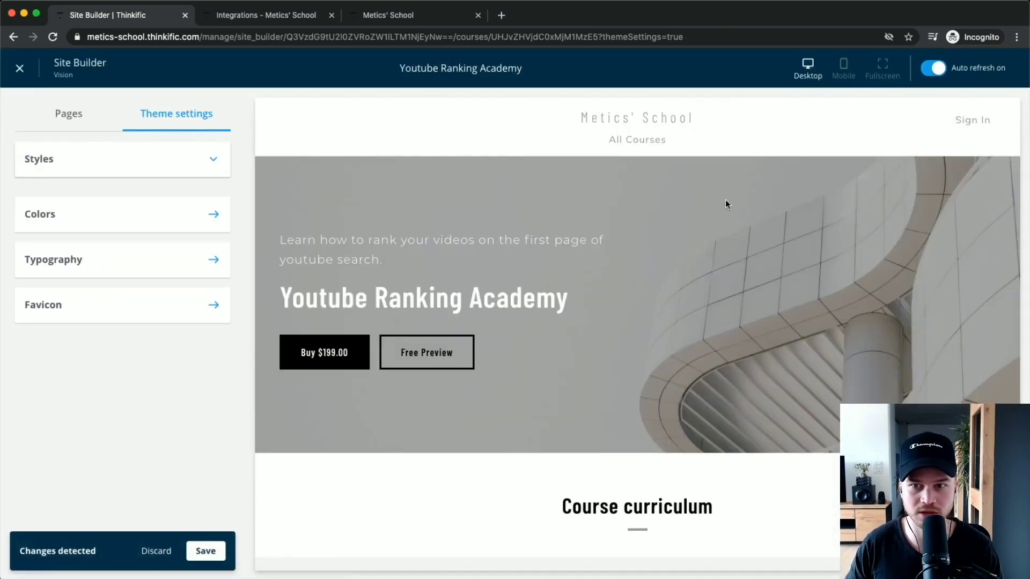
Check the favicon on the course preview and Integrations pages and return to the site builder
click(346, 14)
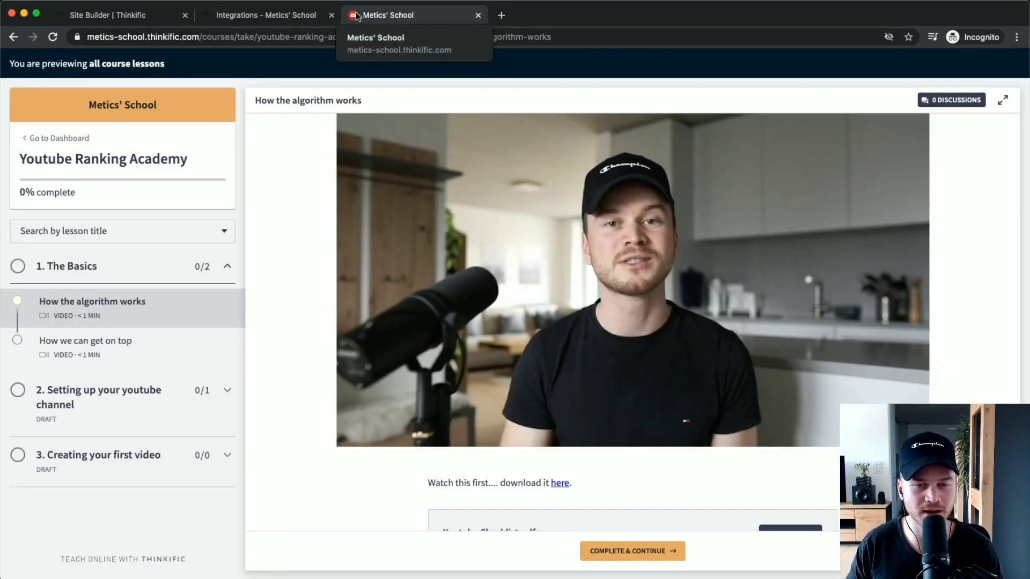
click(226, 17)
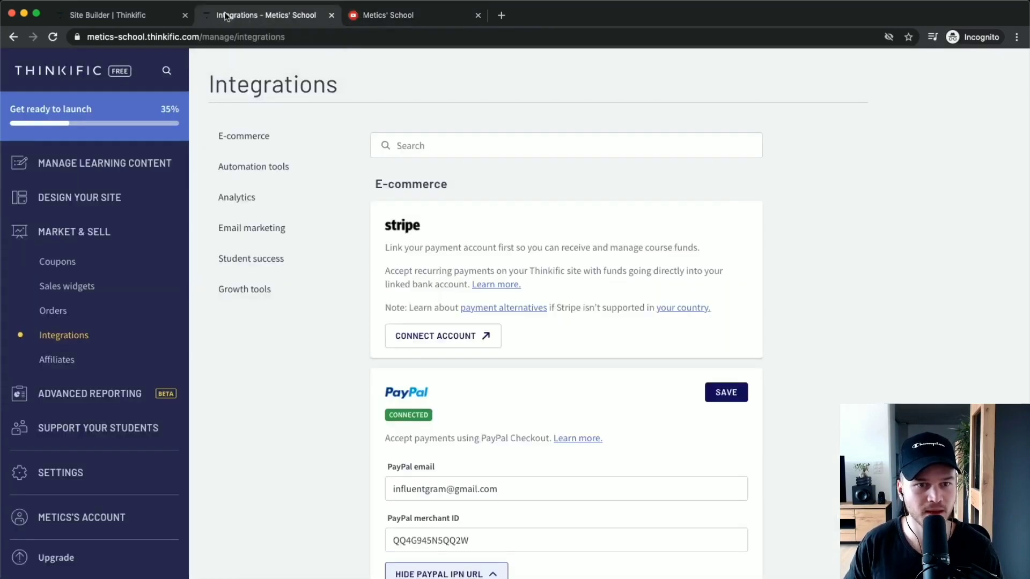
click(95, 9)
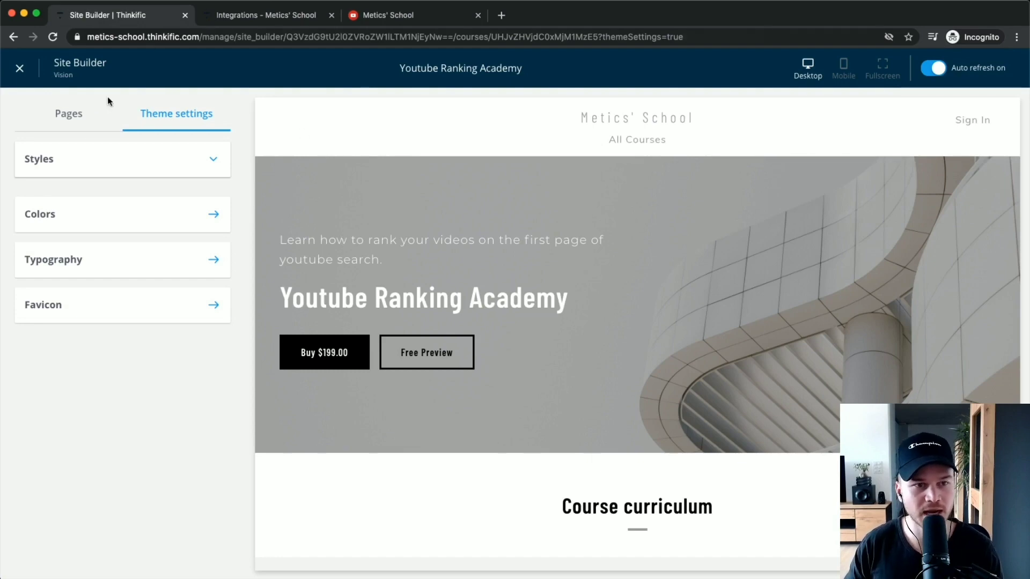
Upload logo_regular.png from the Thinkific Tutorial folder as the logo image in the page's header
click(72, 112)
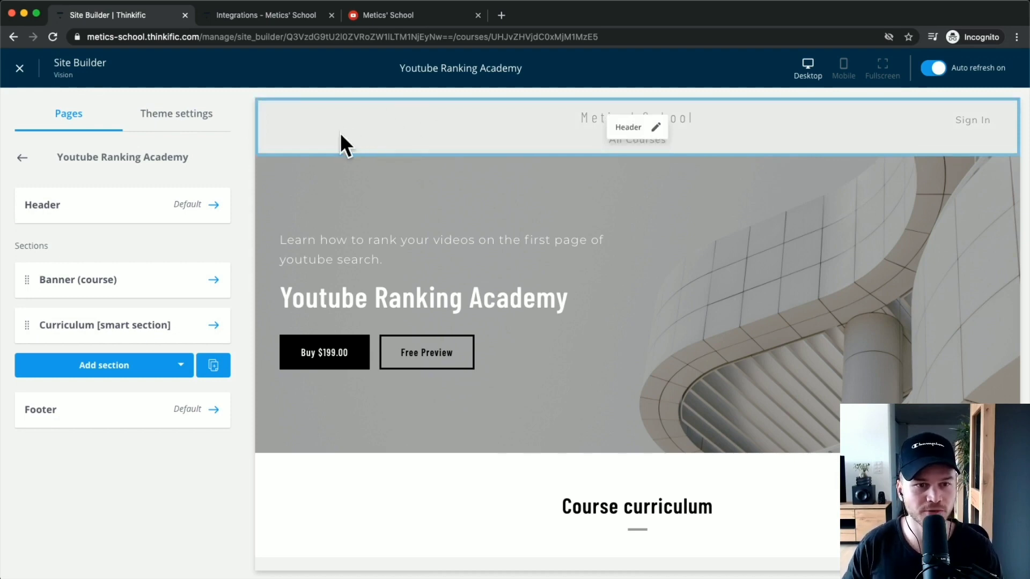
click(138, 204)
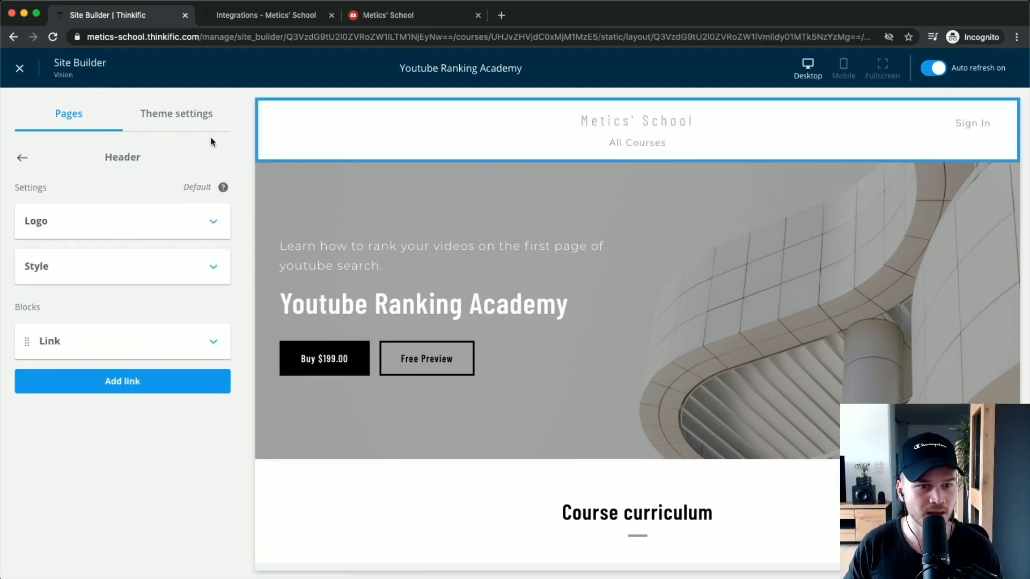
click(186, 225)
click(123, 243)
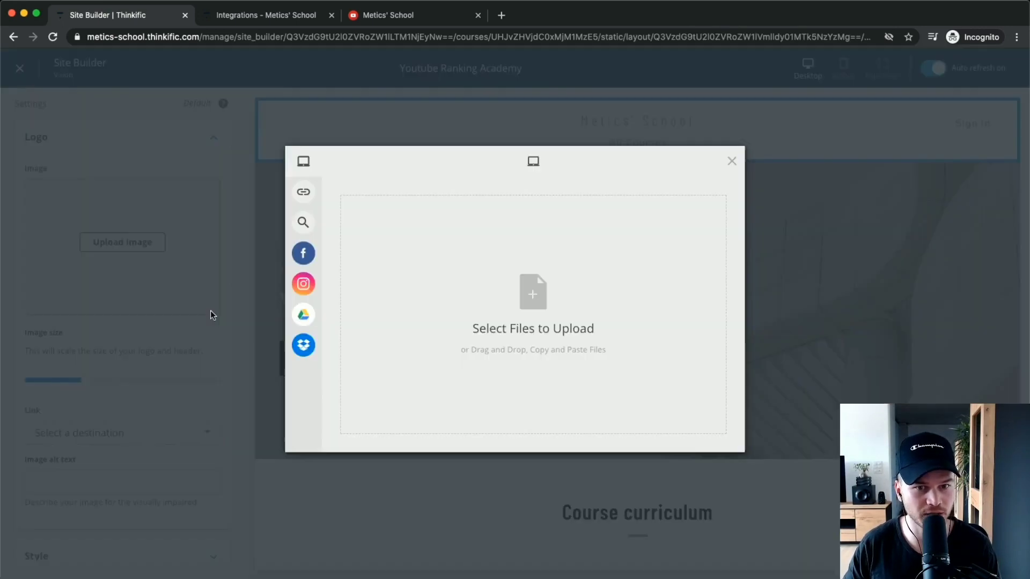
click(519, 324)
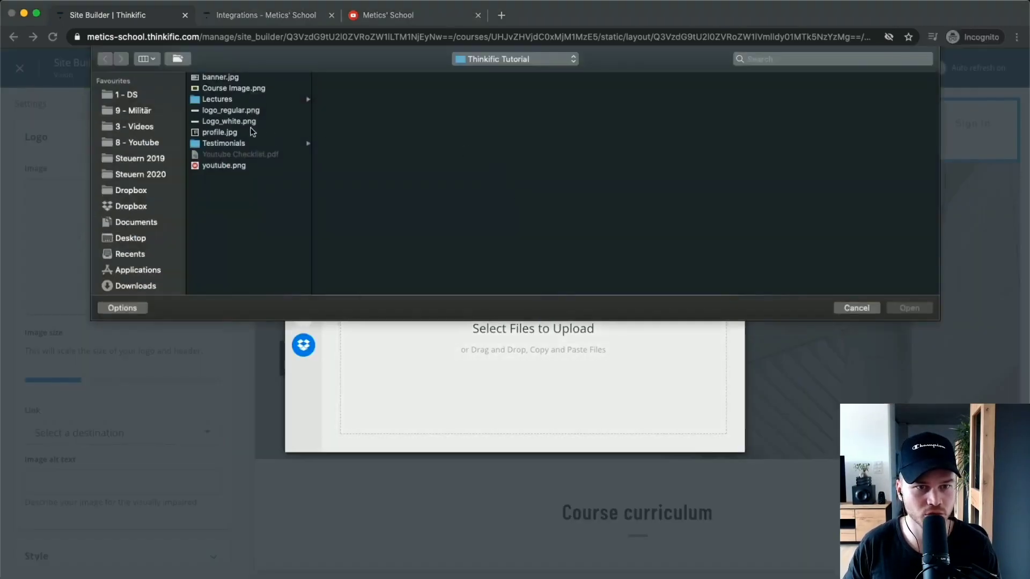
click(250, 122)
key(Up)
click(909, 307)
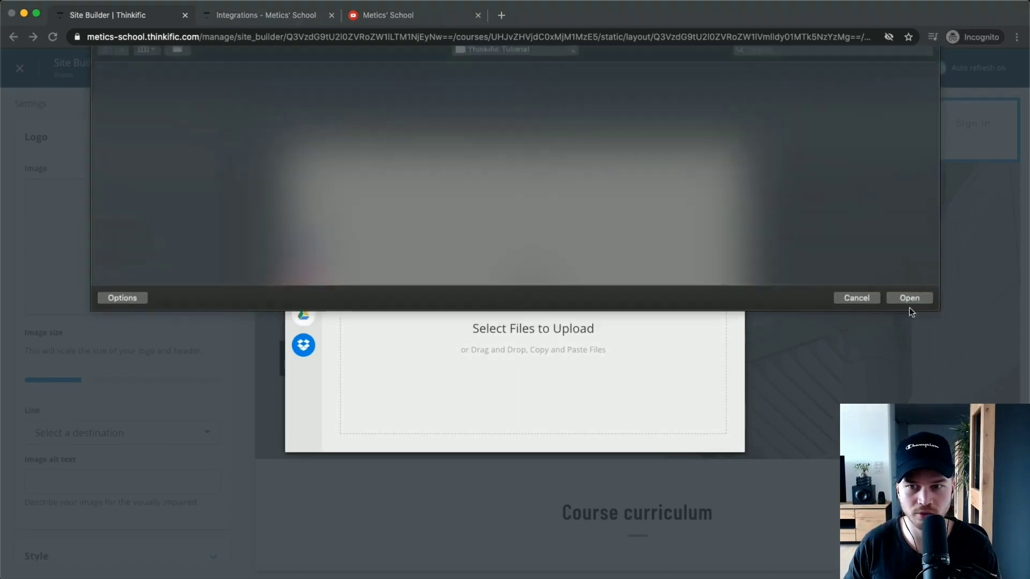
click(691, 442)
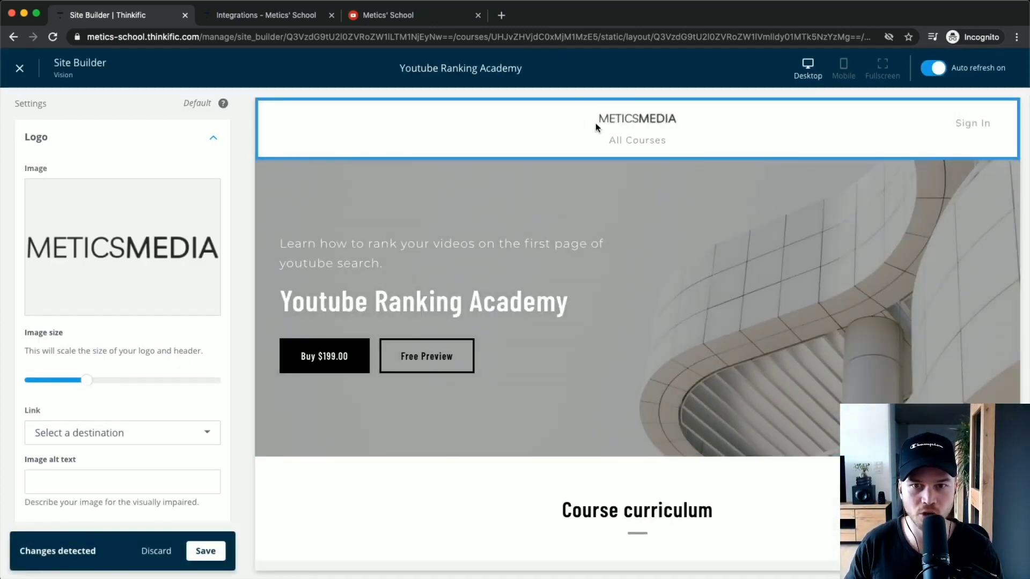
Try to set the header logo's link destination to a course page
scroll(185, 404, down, 3)
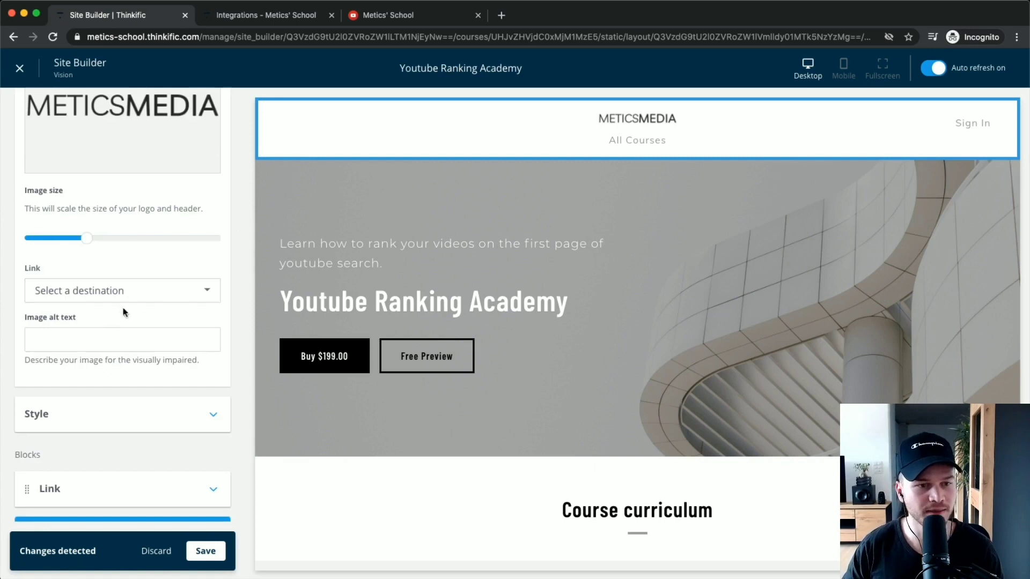
click(133, 299)
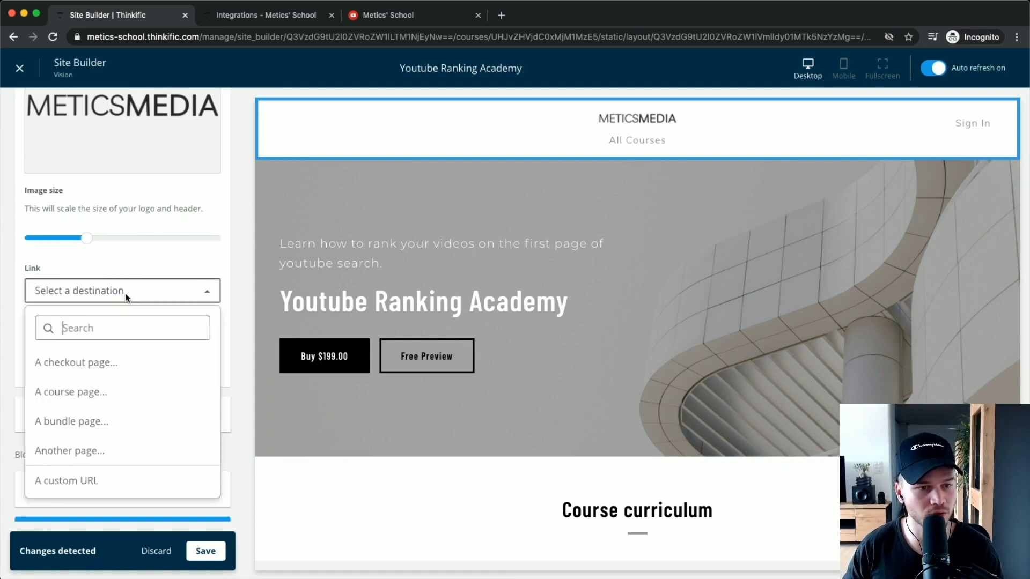
click(86, 389)
Turn off sticky navigation in the header's style settings and check the header's scrolling behaviour in the preview
scroll(217, 406, down, 3)
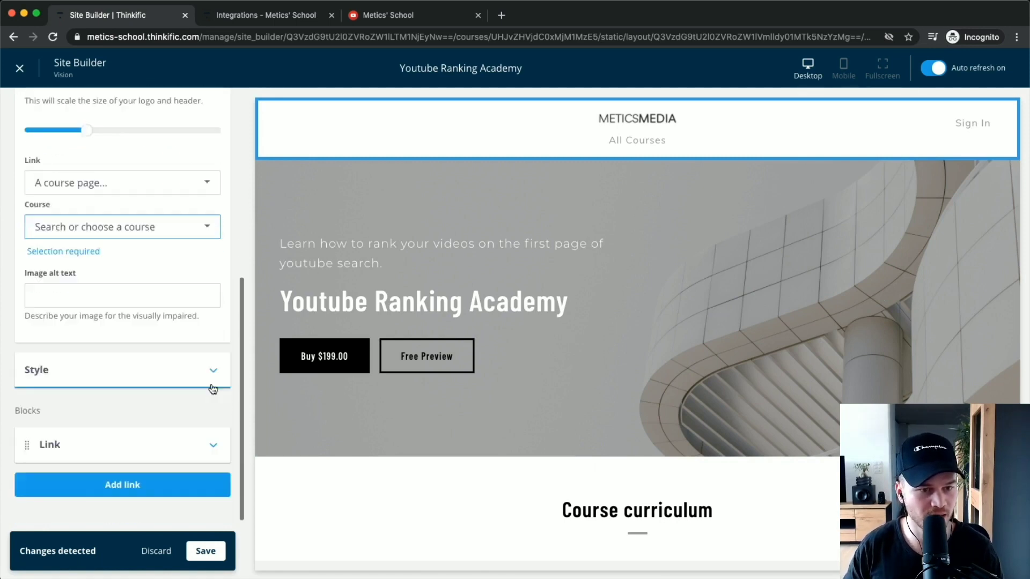
click(209, 373)
scroll(203, 378, down, 5)
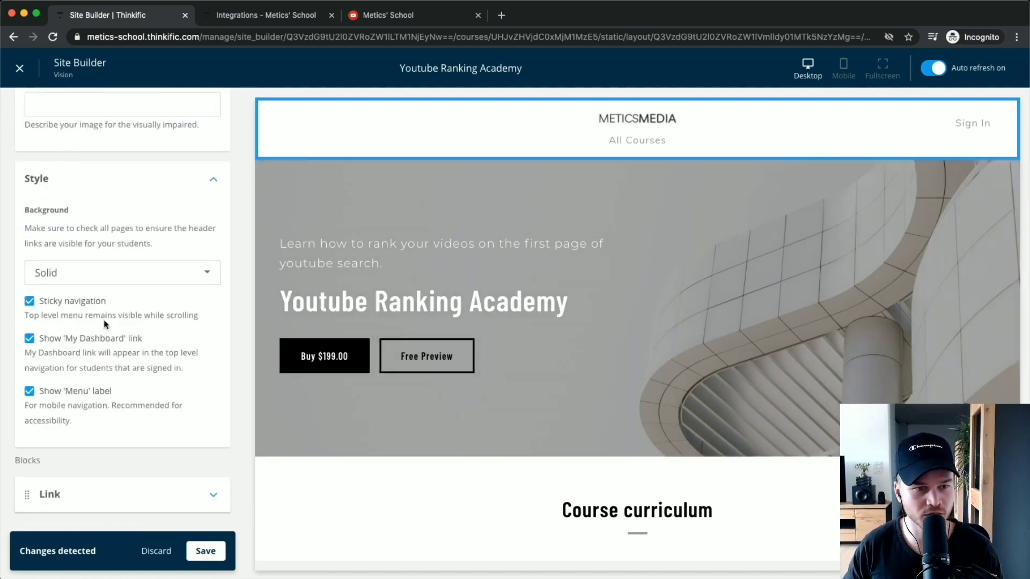
click(29, 302)
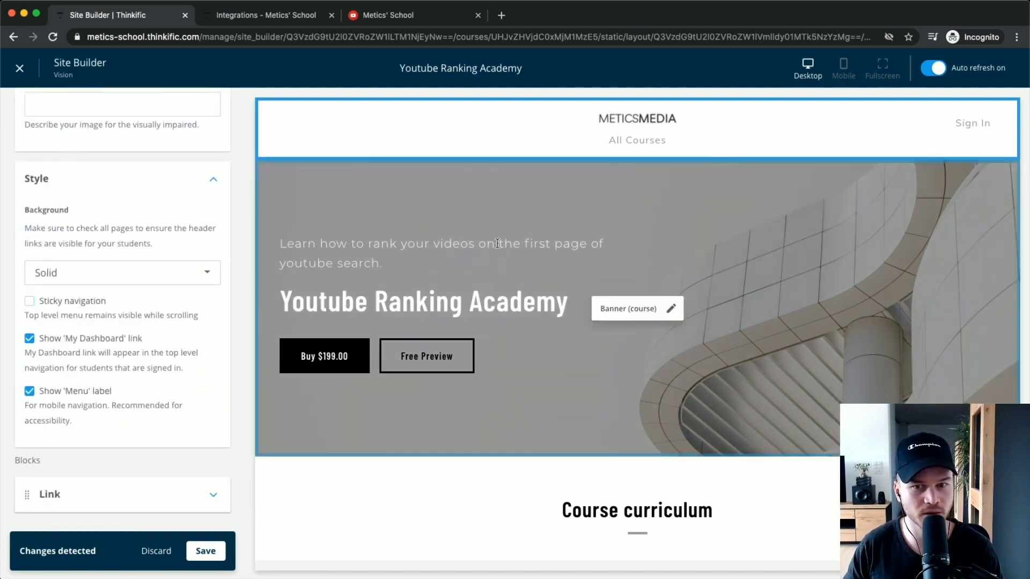
scroll(668, 254, down, 4)
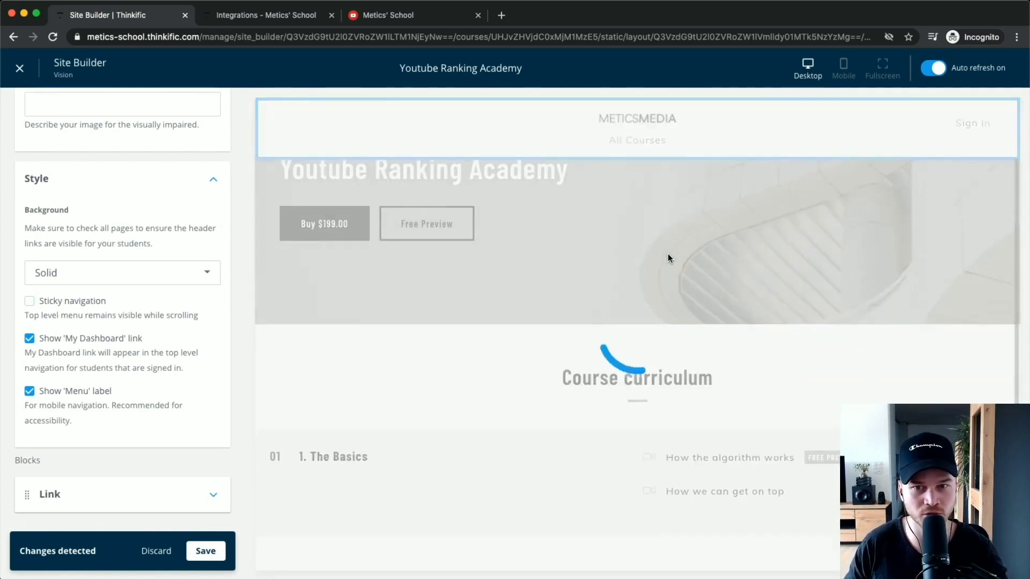
scroll(668, 253, down, 2)
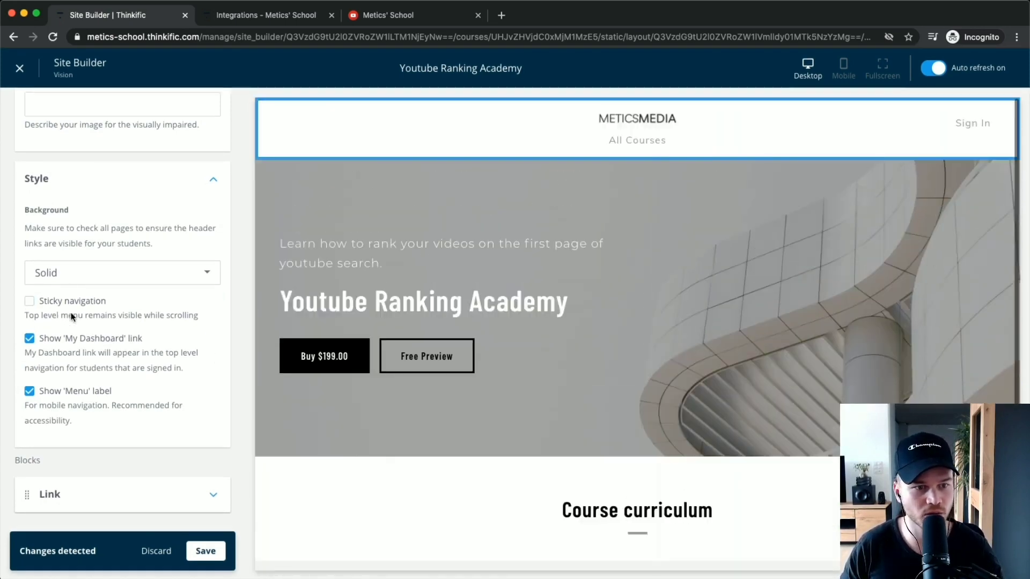
Turn the header's sticky navigation back on and check how the preview scrolls with it
click(54, 303)
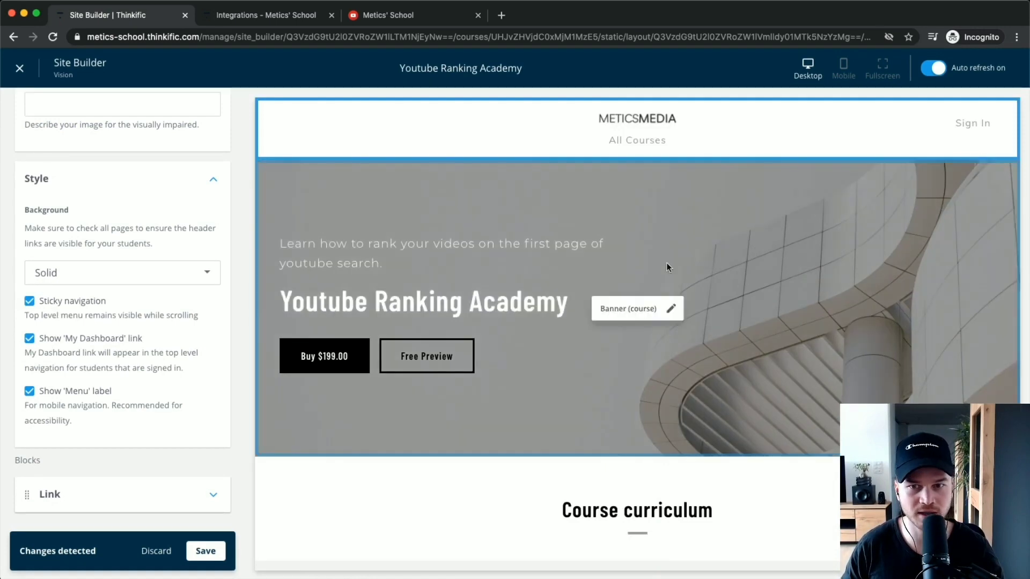
scroll(670, 263, down, 4)
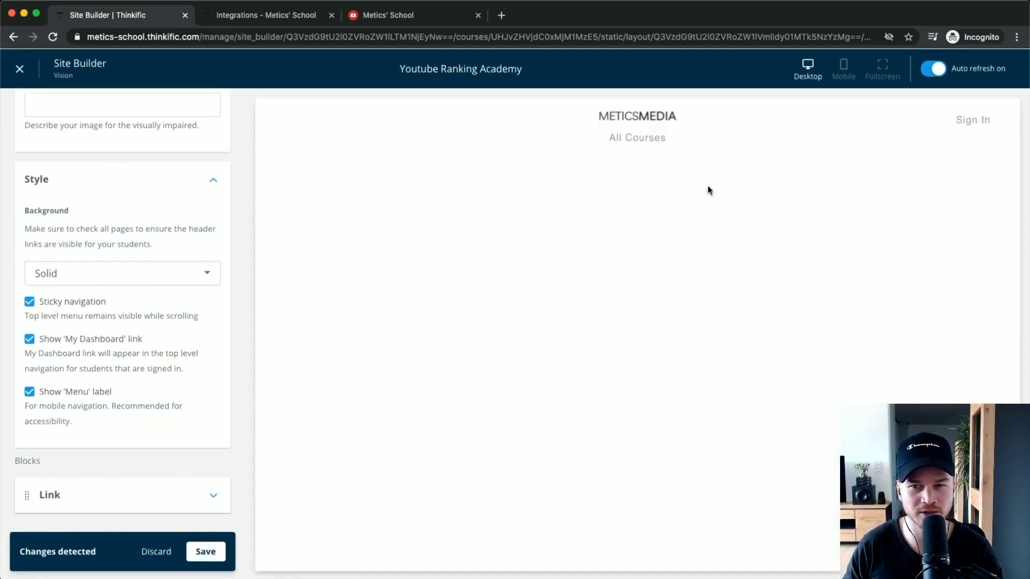
scroll(707, 185, up, 4)
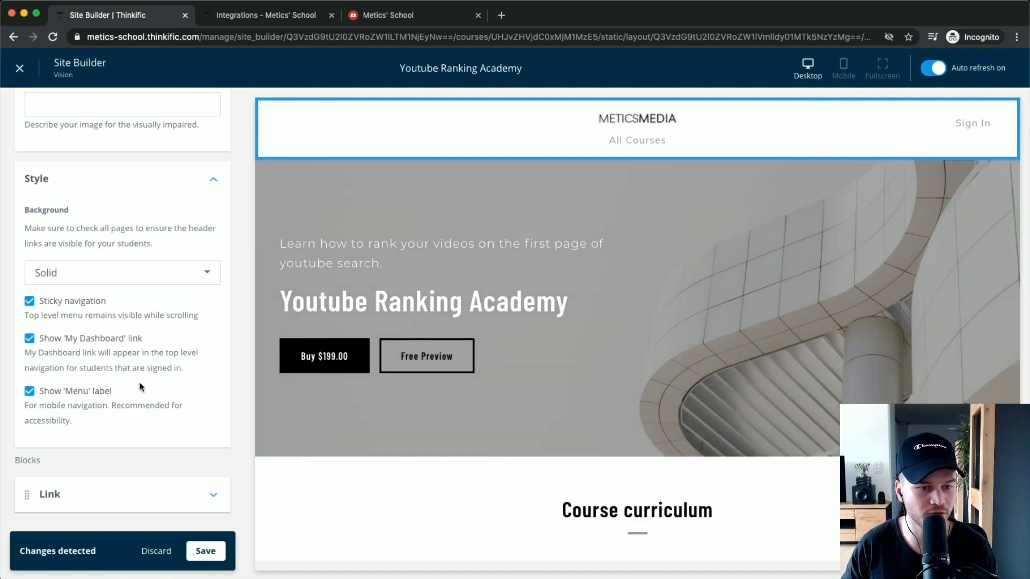
Add a second link block to the header with the text Youtube
scroll(134, 384, down, 2)
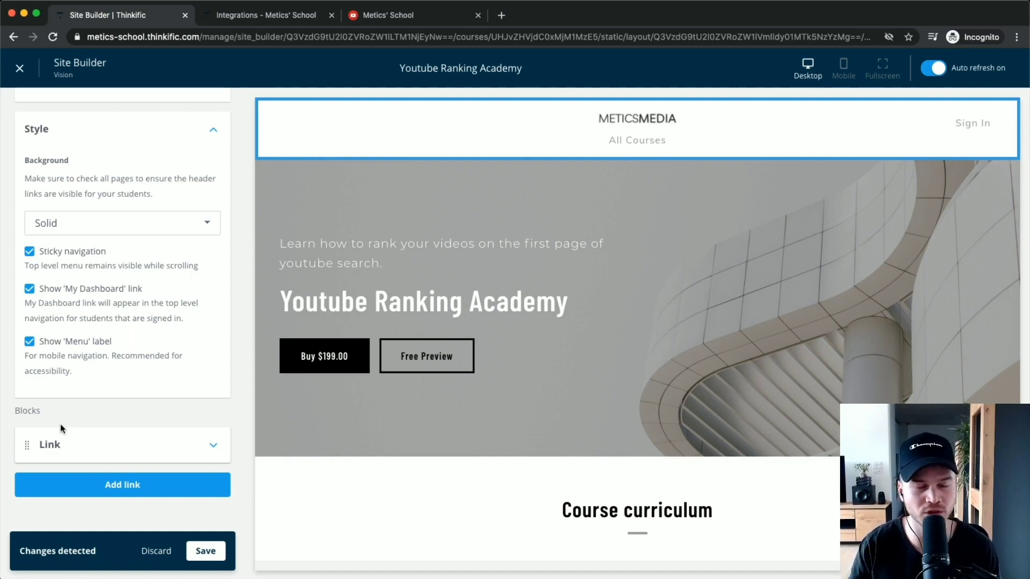
click(117, 494)
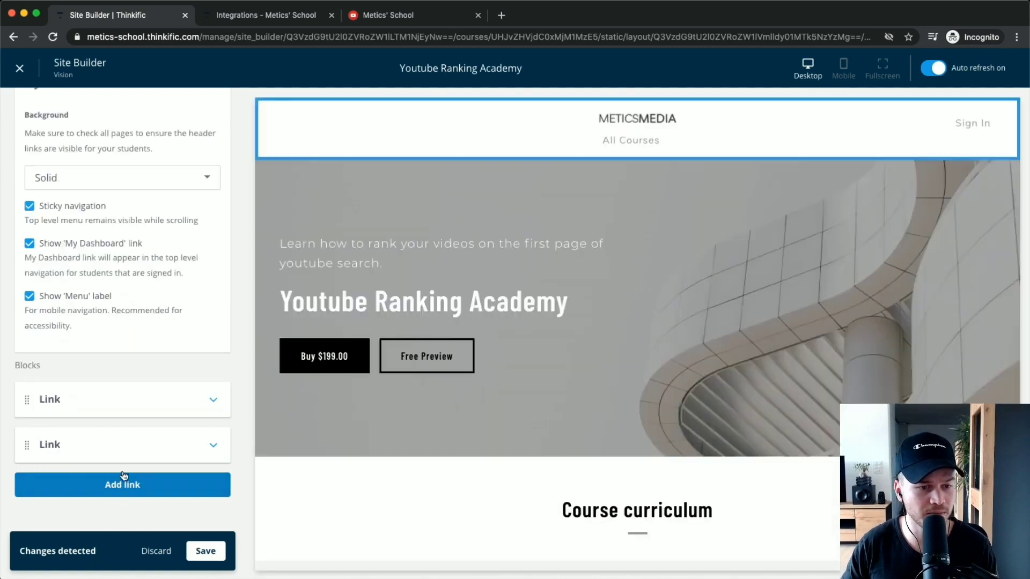
click(79, 455)
scroll(79, 455, down, 4)
click(58, 303)
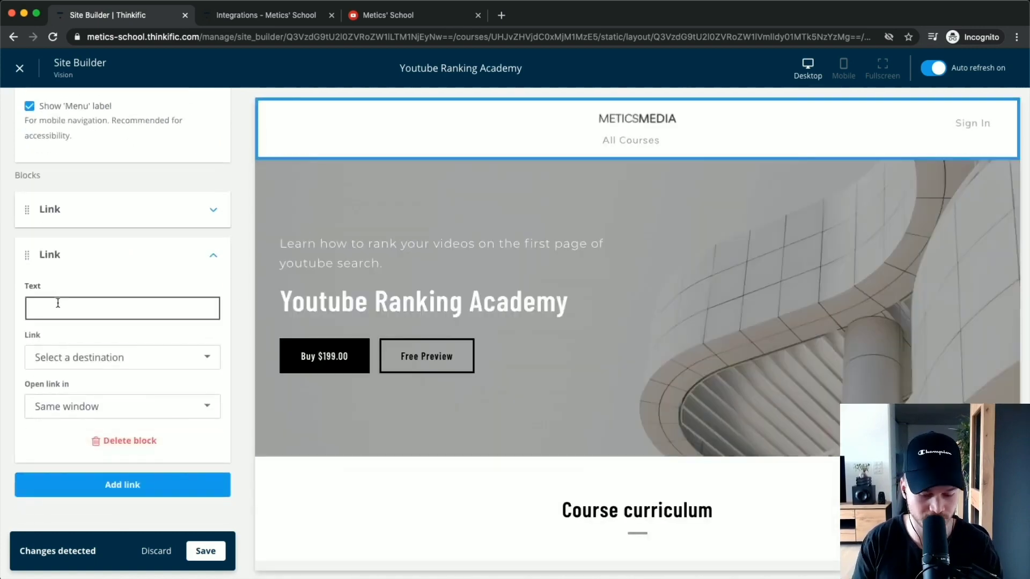
text(<yo)
text(Youtu)
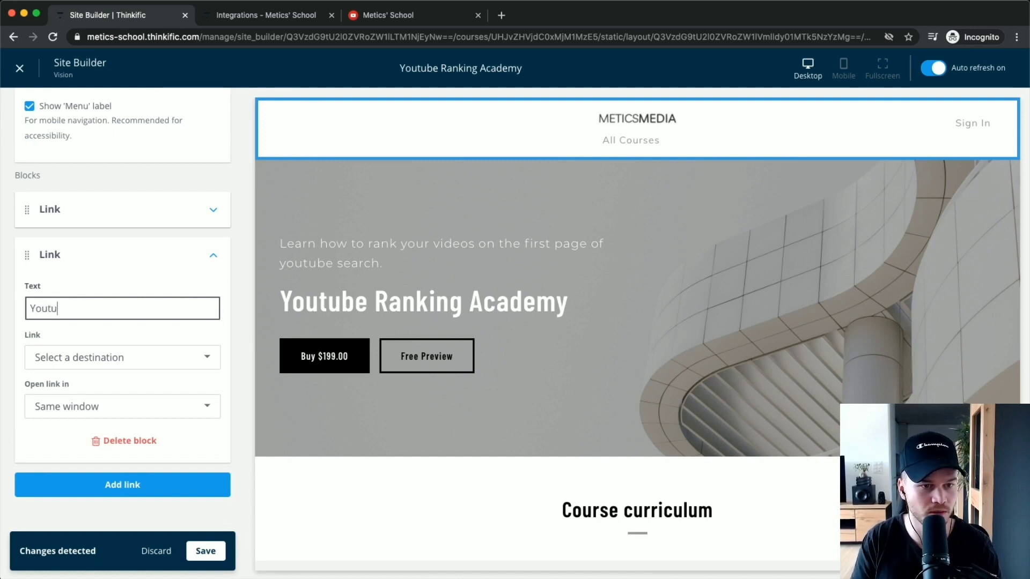
click(86, 357)
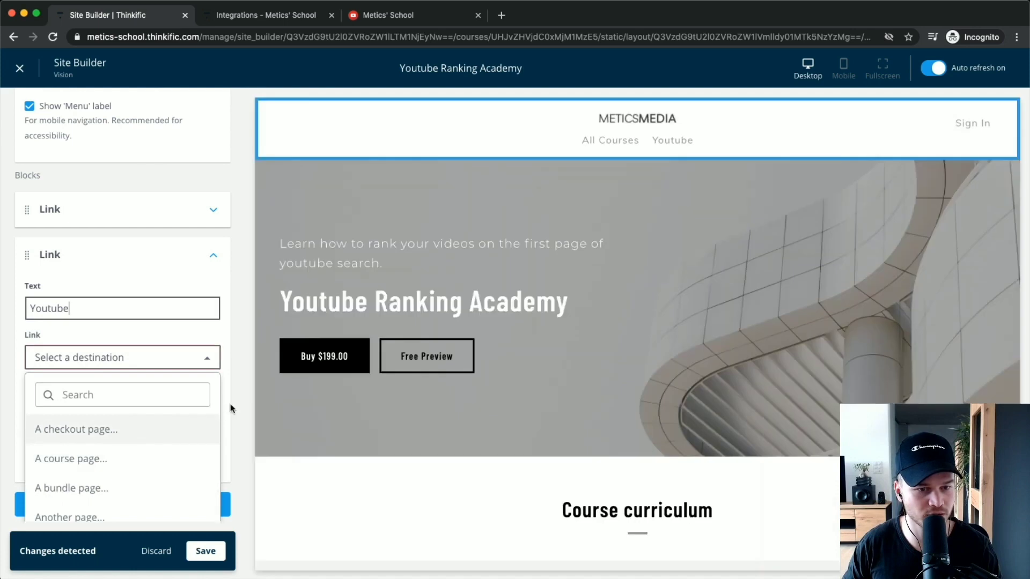
click(224, 406)
click(95, 357)
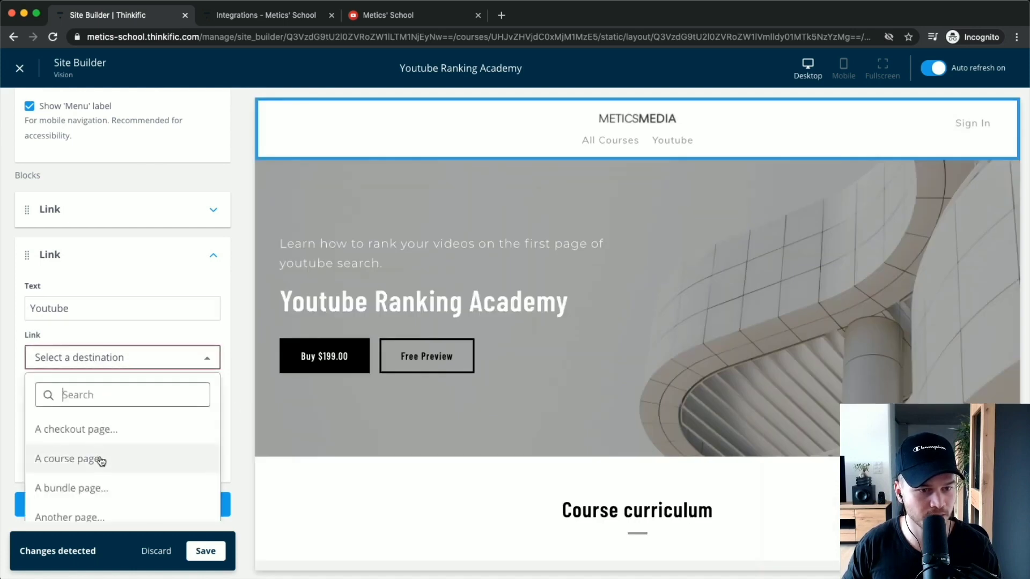
text(cus)
click(88, 460)
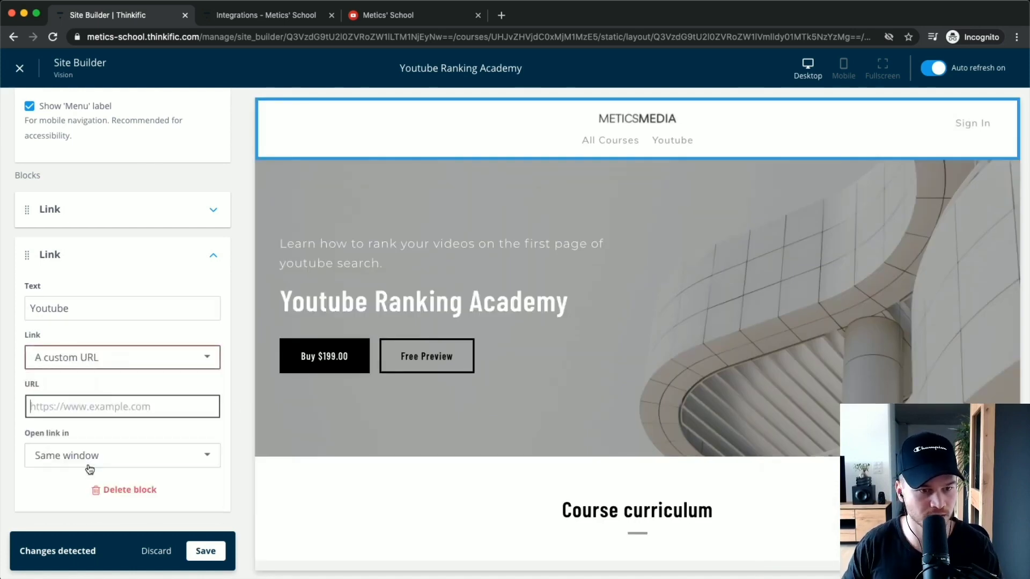
text(htt)
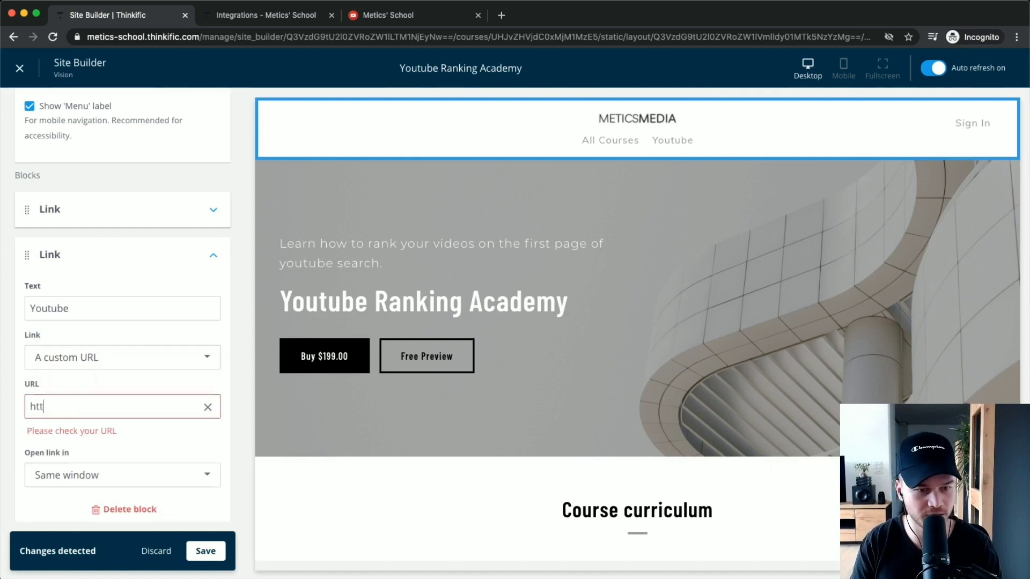
text(ps://youtube.com/meticsn)
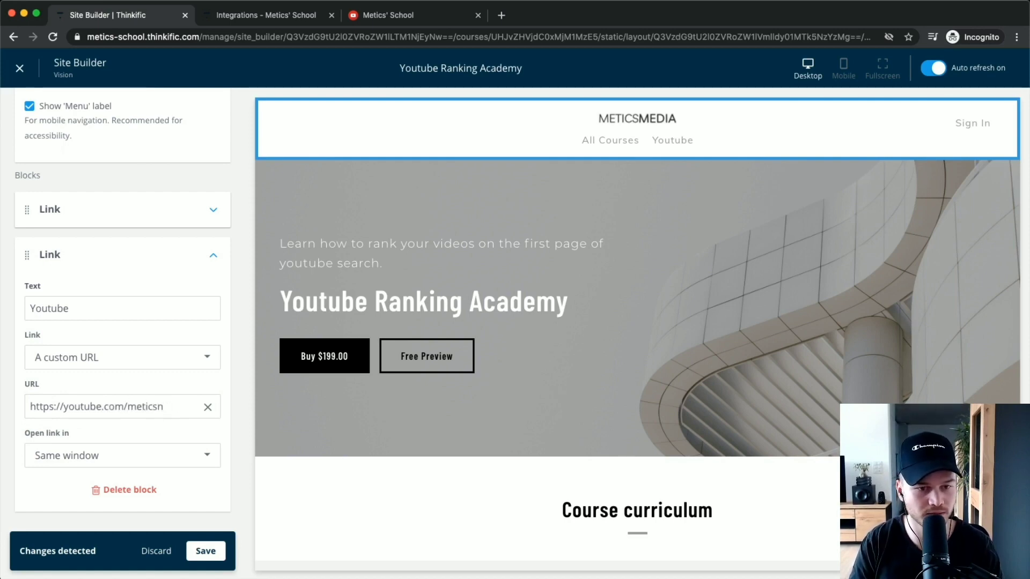
Set the Youtube header link to open in a new window and save the header changes
click(122, 457)
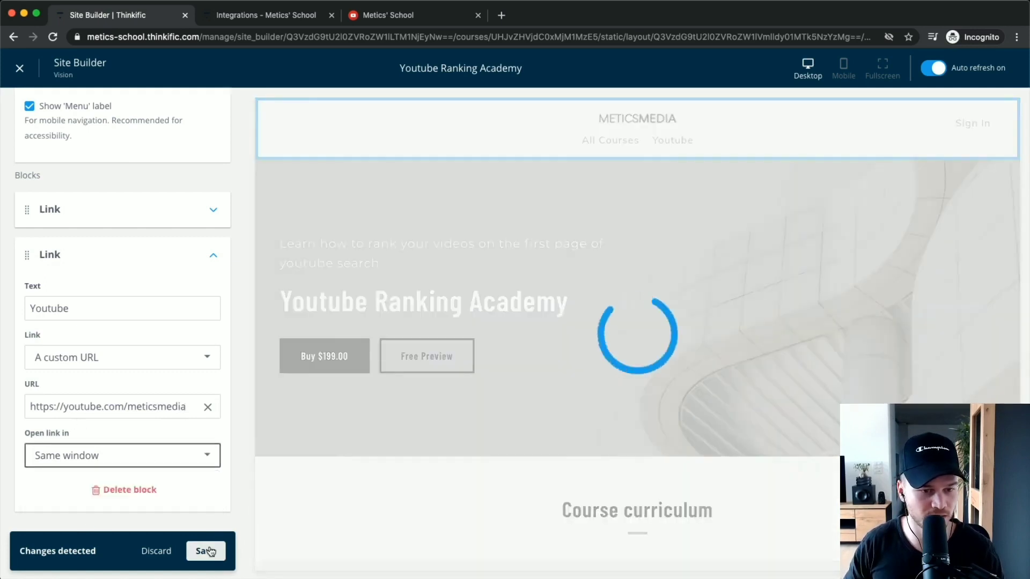
click(206, 551)
click(155, 468)
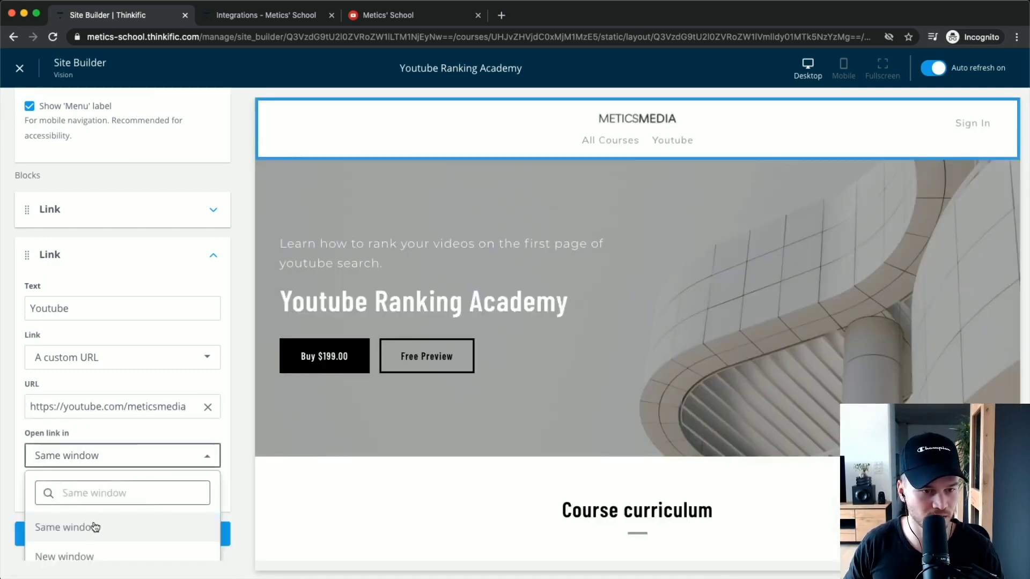
click(54, 554)
scroll(225, 494, down, 1)
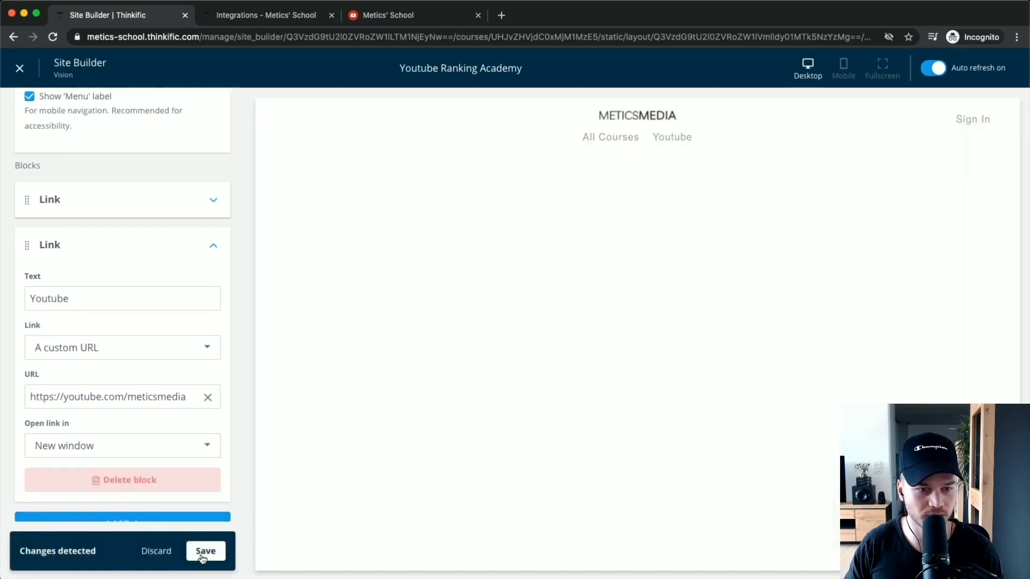
click(206, 551)
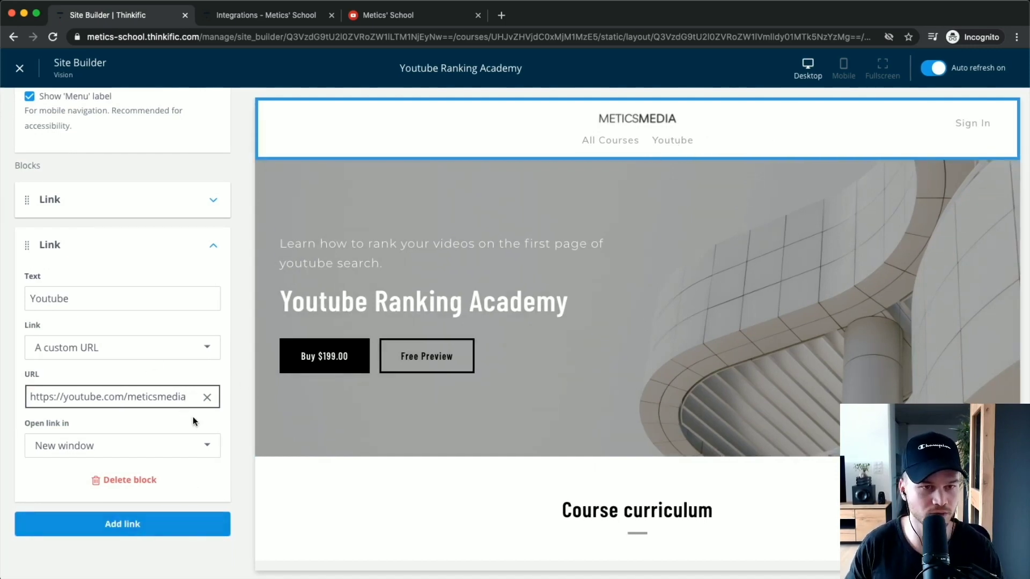
Leave the header settings and open the settings of the Banner (course) section
scroll(195, 408, up, 10)
scroll(194, 409, up, 5)
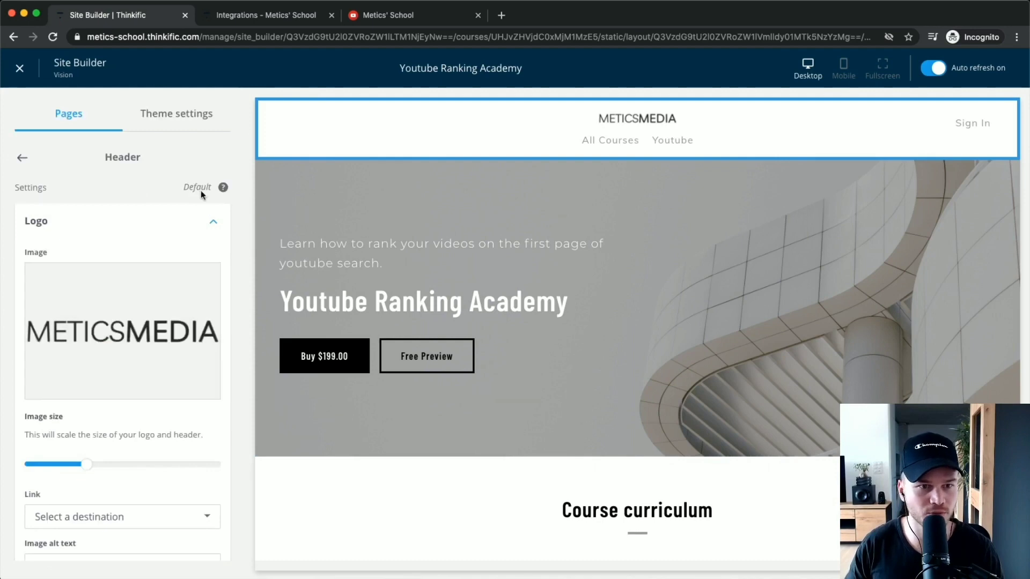
click(20, 159)
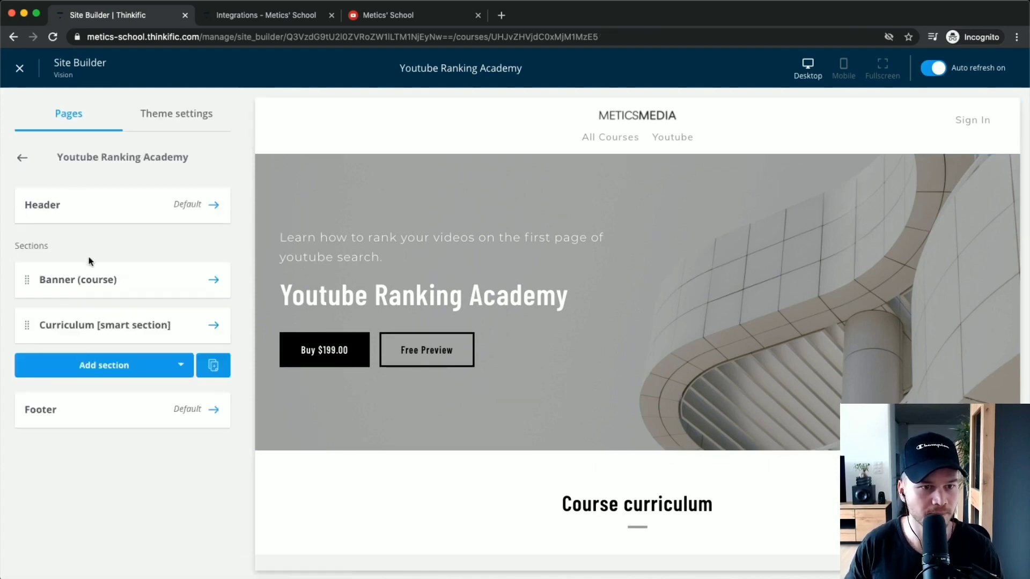
click(110, 278)
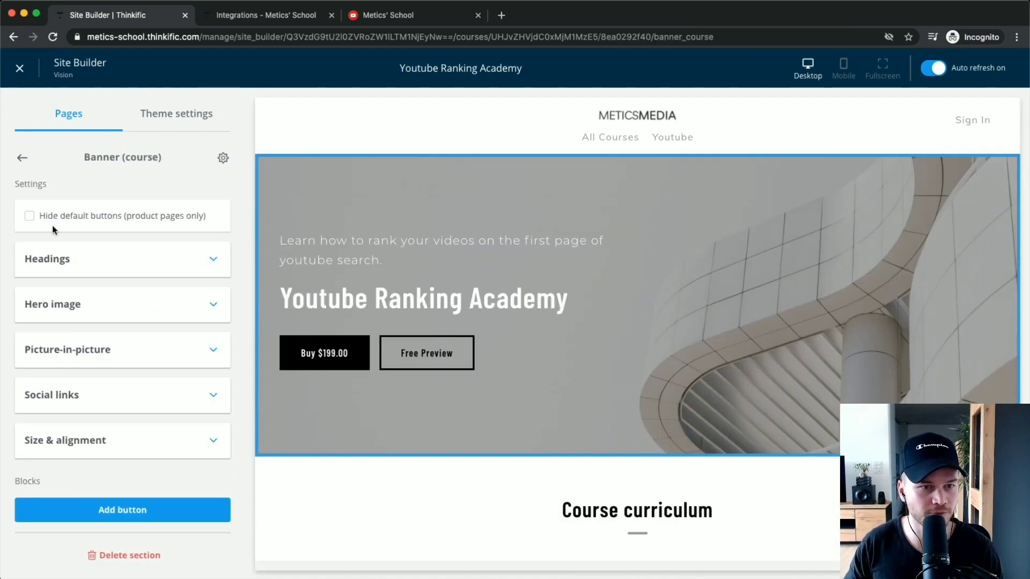
Examine the banner's Headings settings and compare them with the course name and description shown in the preview
click(194, 263)
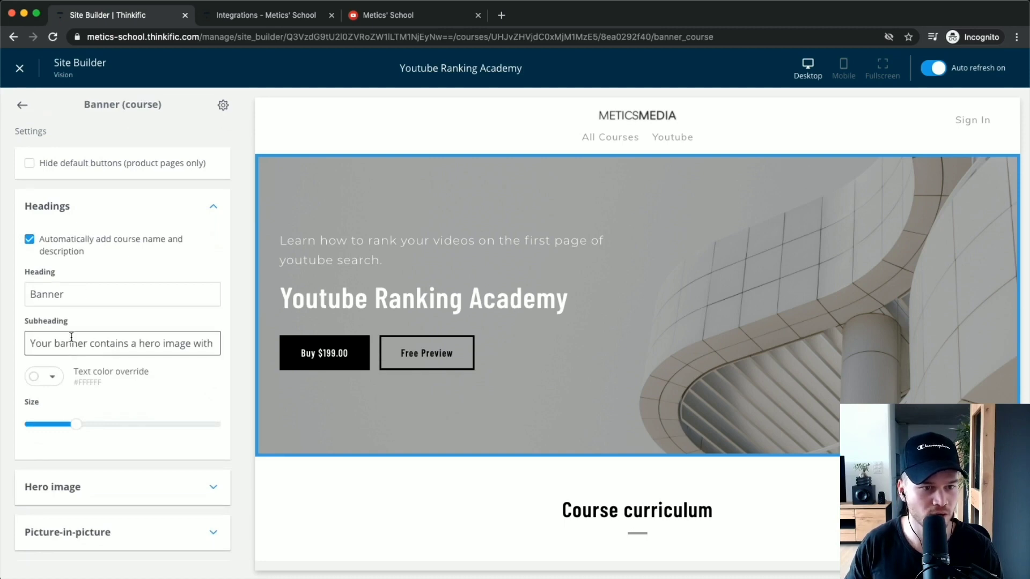
scroll(70, 338, down, 1)
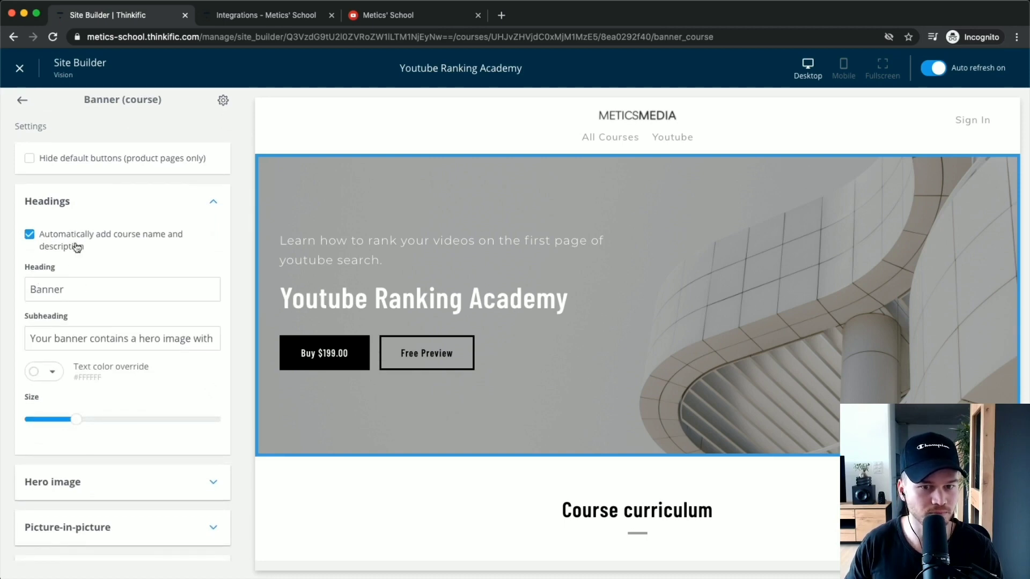
scroll(73, 251, up, 5)
scroll(74, 250, down, 5)
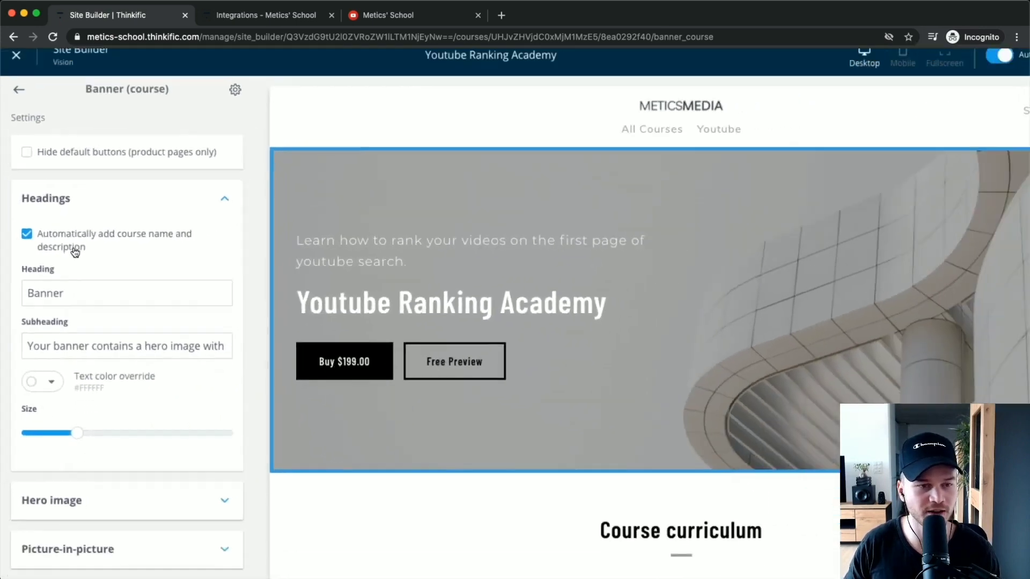
double_click(75, 293)
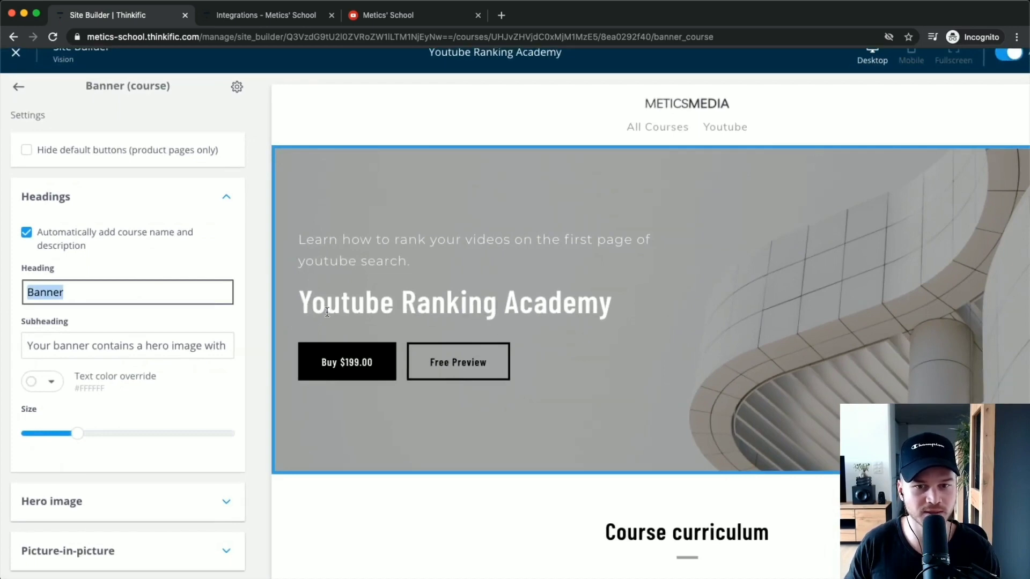
drag(299, 234, 616, 304)
click(324, 247)
triple_click(336, 245)
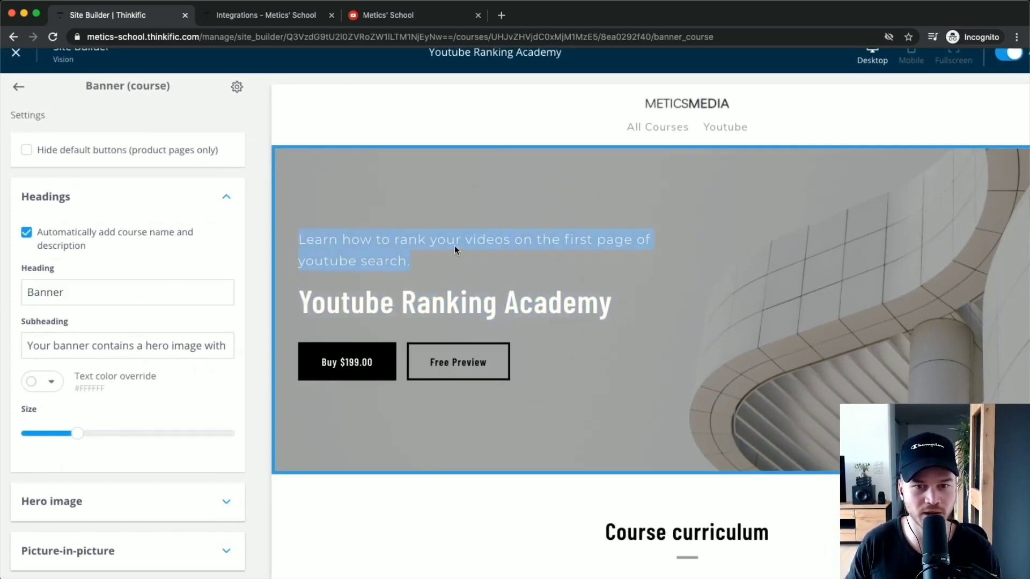
Increase the banner heading size by one notch on the size slider
scroll(132, 345, down, 3)
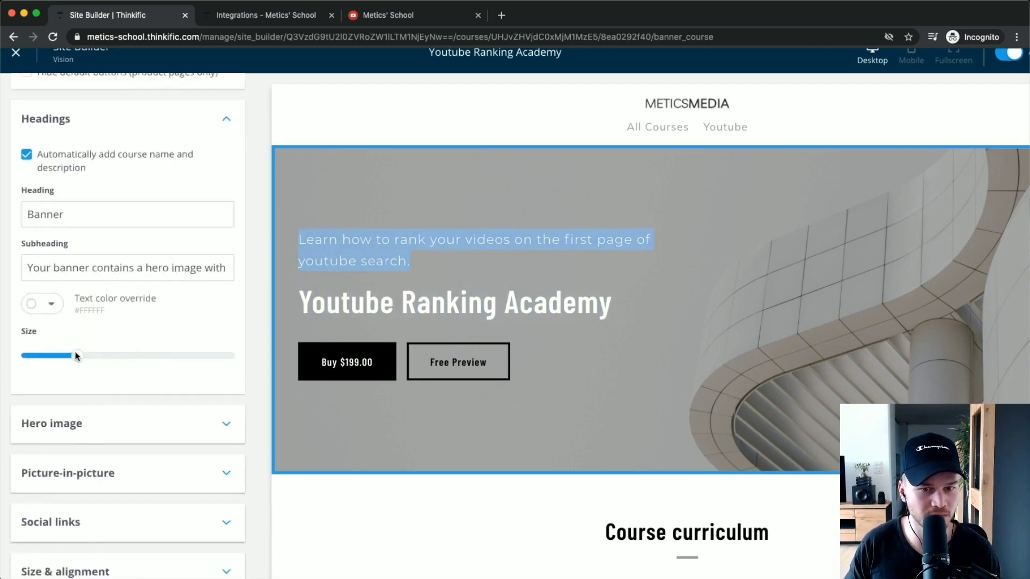
click(77, 355)
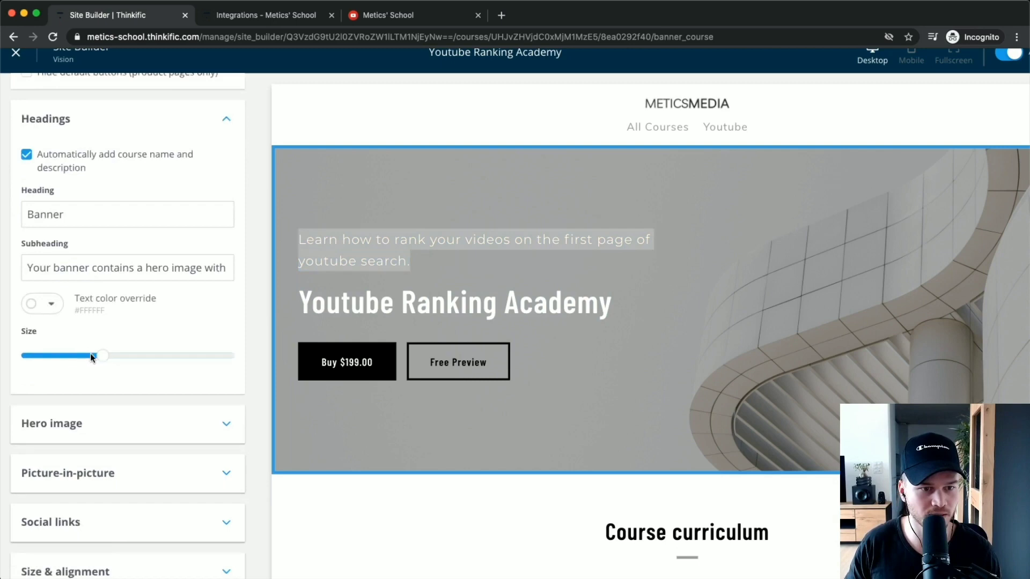
scroll(140, 392, down, 1)
scroll(135, 394, down, 1)
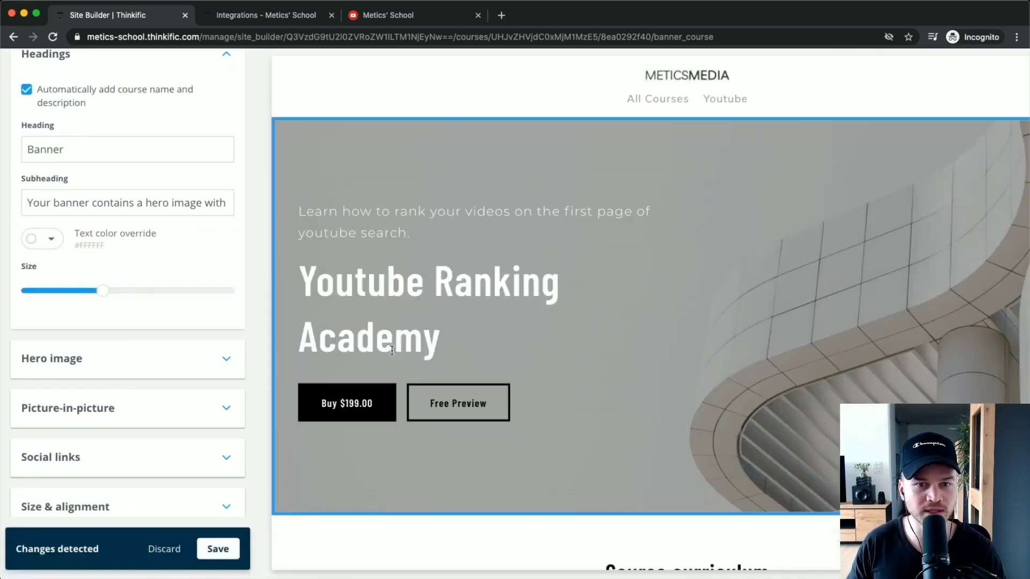
Replace the banner's hero image with banner.jpg from the Thinkific Tutorial folder
click(128, 394)
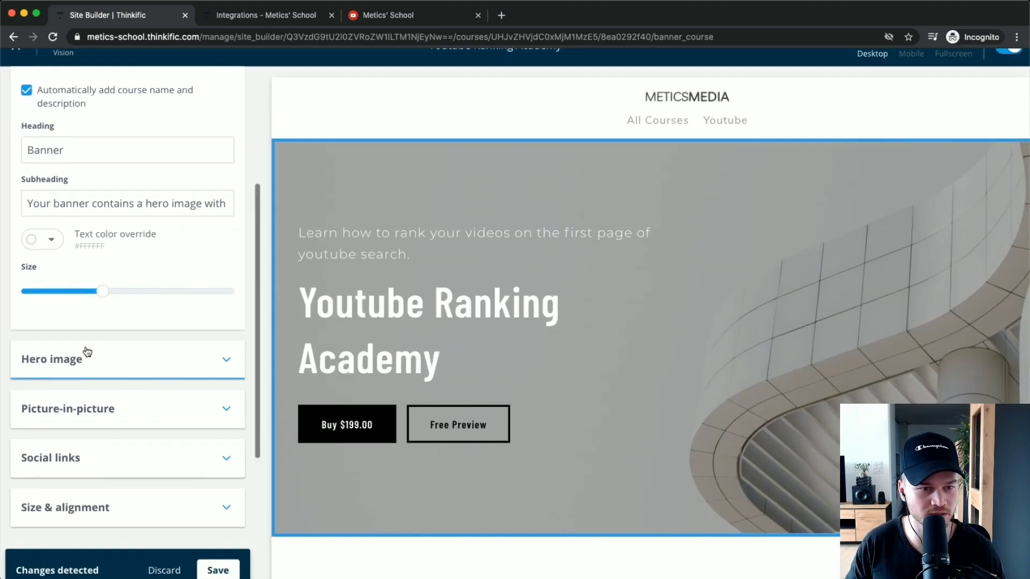
scroll(129, 322, down, 4)
click(133, 147)
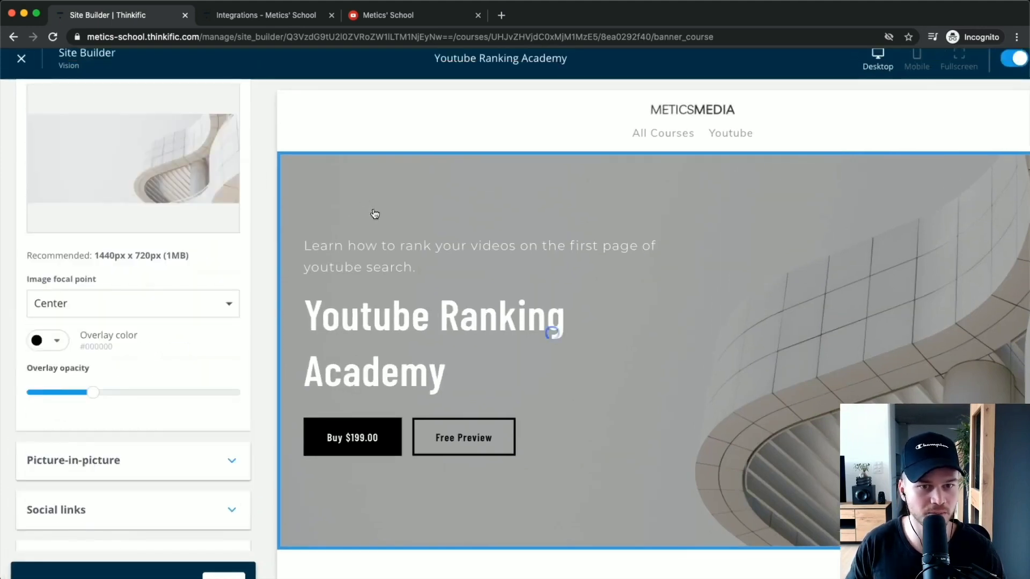
click(566, 322)
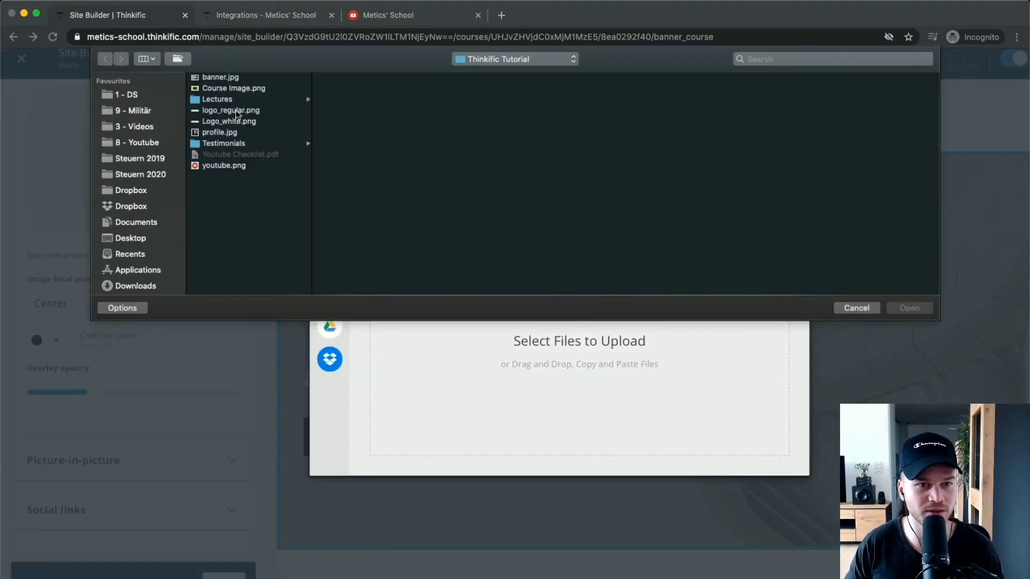
click(227, 78)
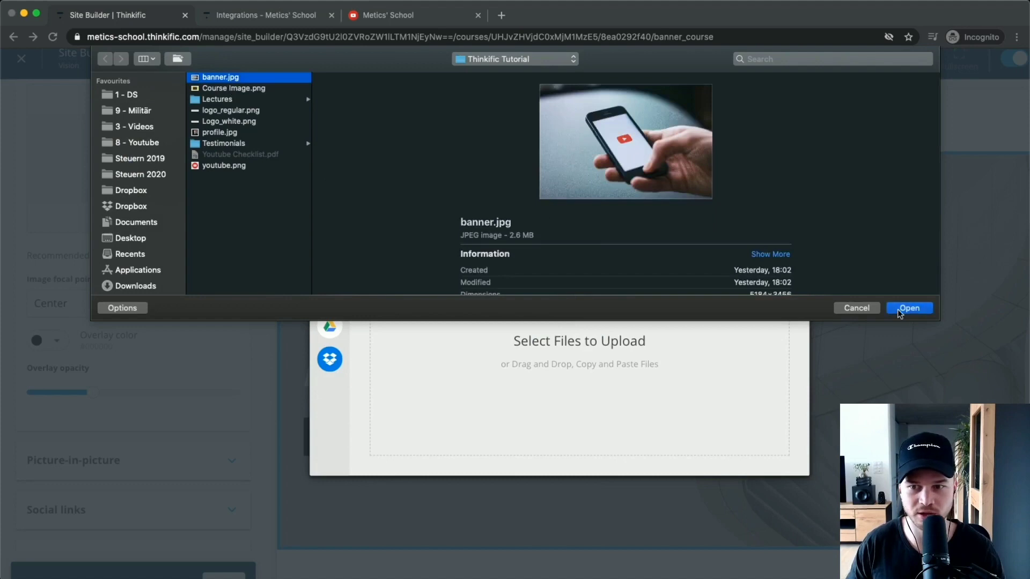
click(899, 309)
click(762, 461)
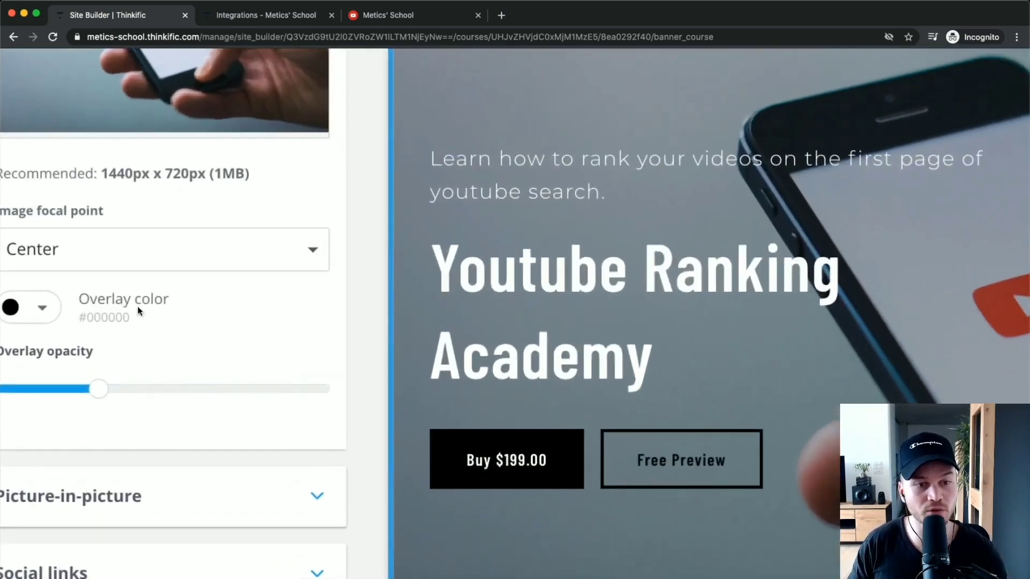
Try lighter and darker overlays on the hero image, settling the overlay opacity at about a quarter of its range
drag(144, 389, 105, 393)
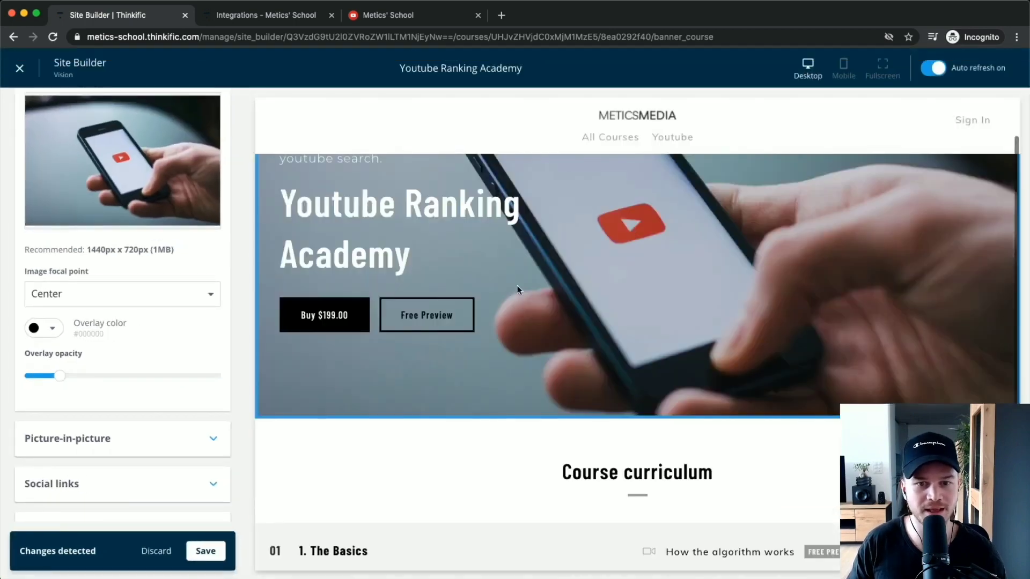
scroll(652, 342, up, 3)
drag(58, 378, 115, 379)
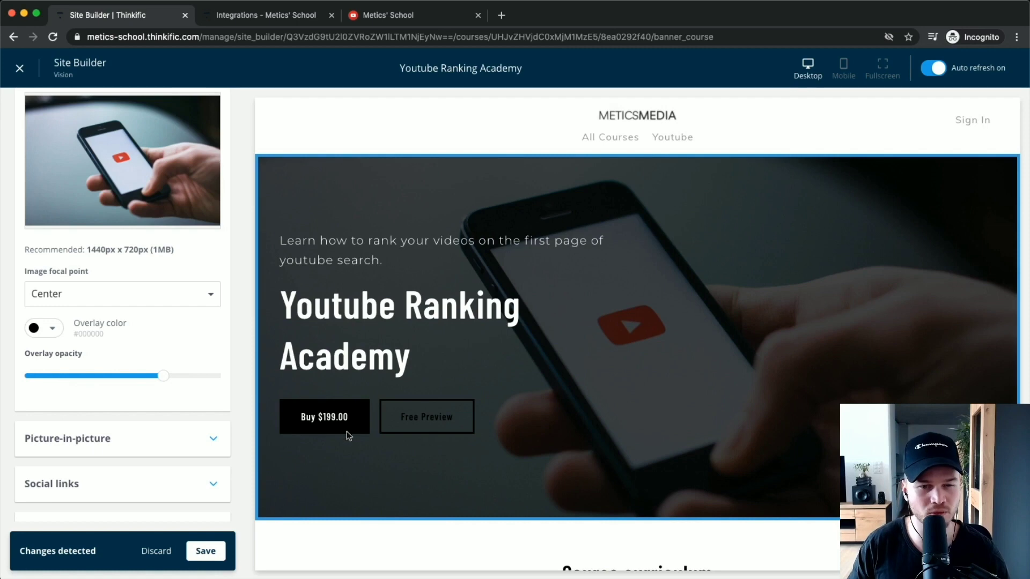
click(73, 376)
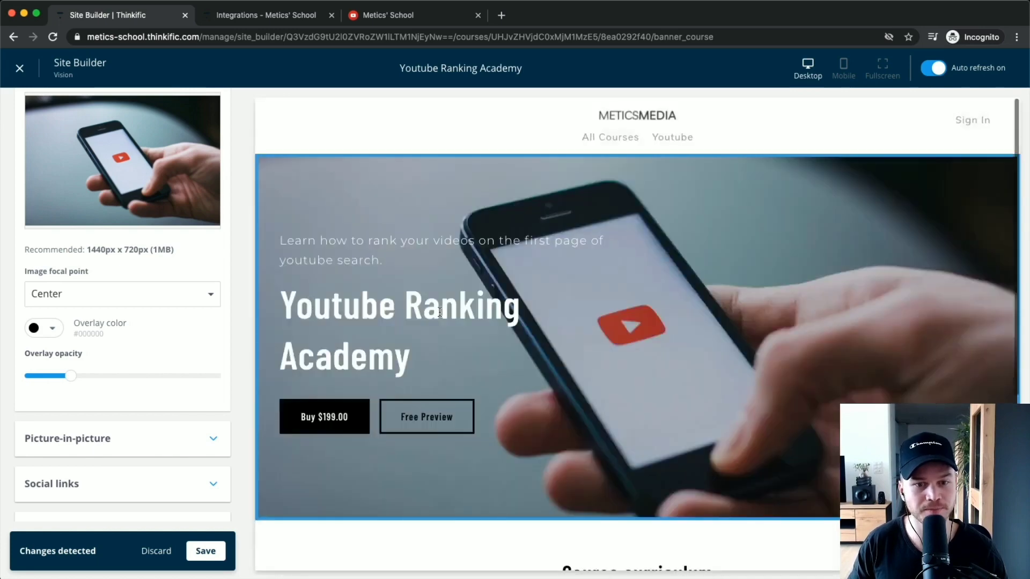
drag(295, 309, 430, 359)
click(430, 360)
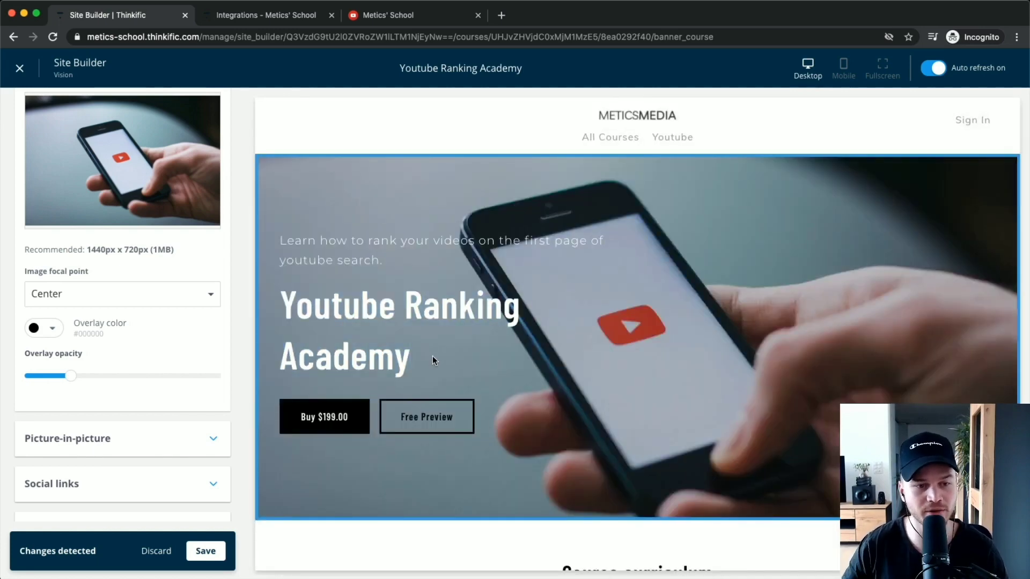
Add the library video Example Lecture 1.mp4 as the banner's picture-in-picture and check its playback in the preview
scroll(137, 367, down, 5)
click(91, 304)
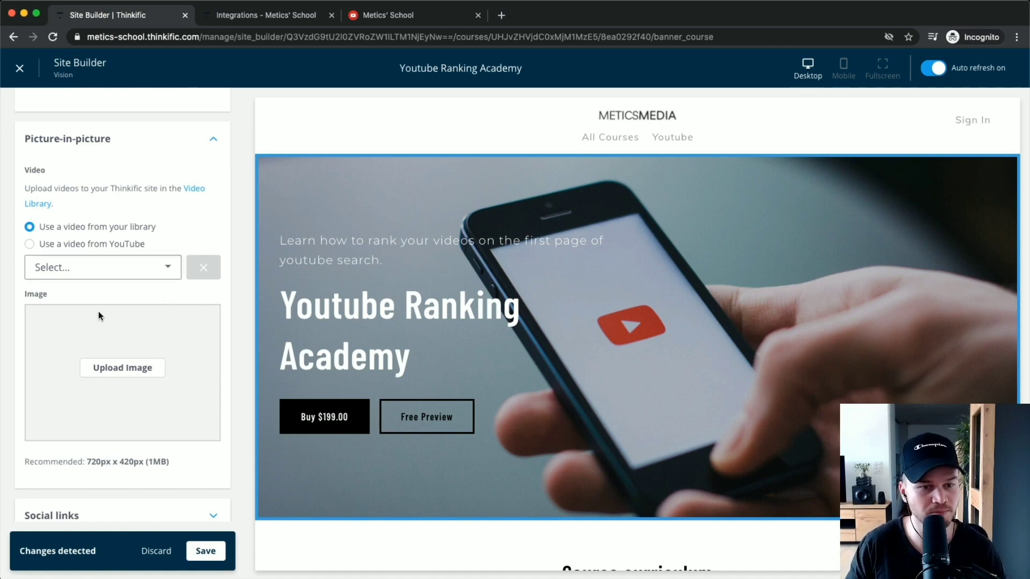
click(30, 246)
click(30, 227)
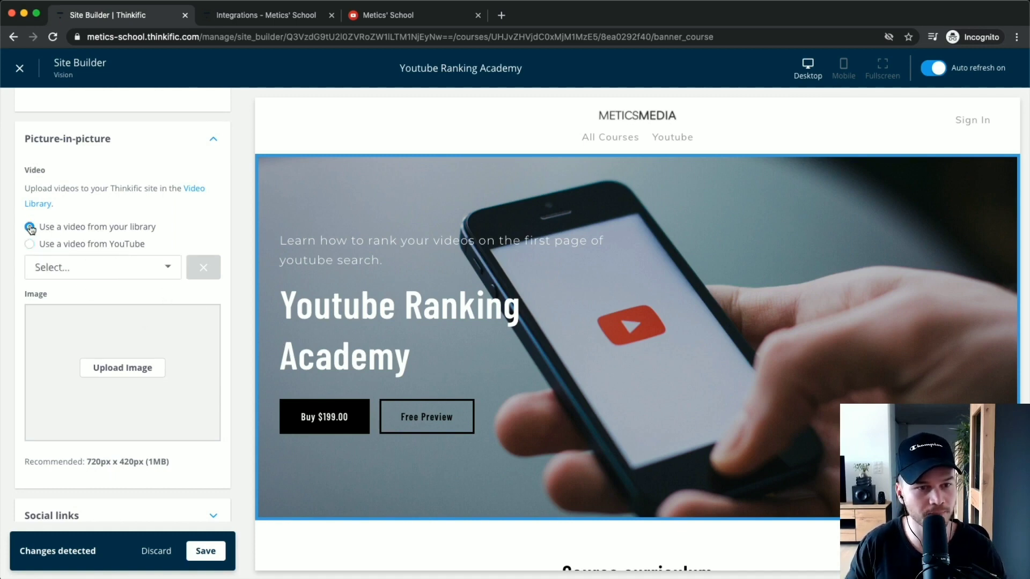
click(122, 274)
click(115, 368)
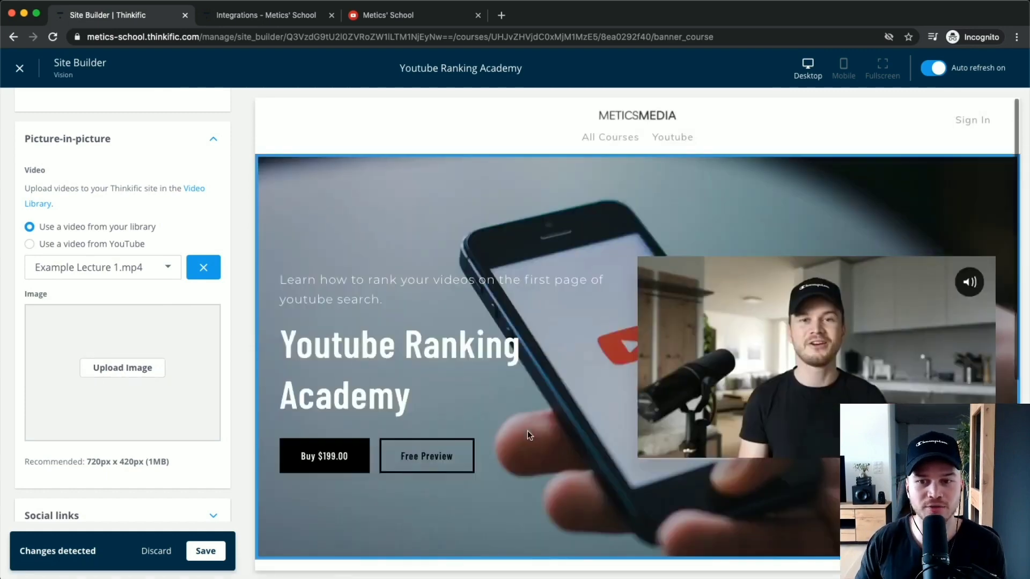
click(795, 328)
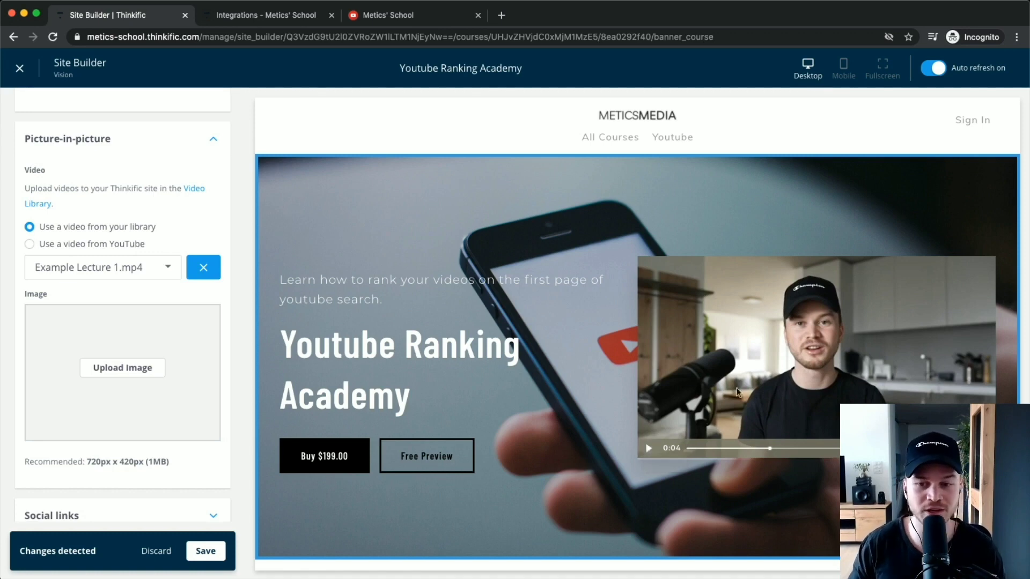
Try the fa-instagram icon as the first social icon in the banner's social links
scroll(137, 395, down, 5)
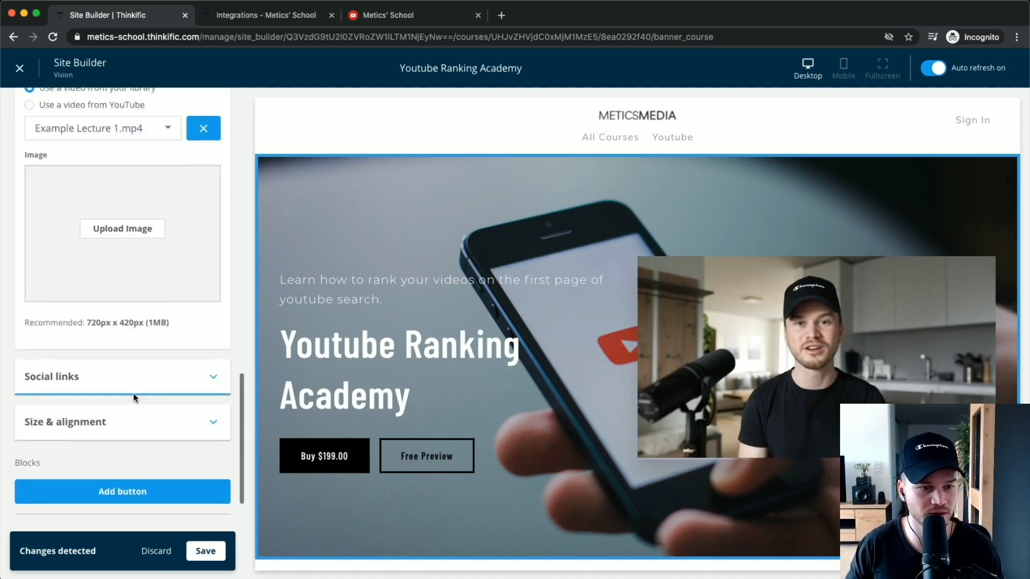
click(153, 363)
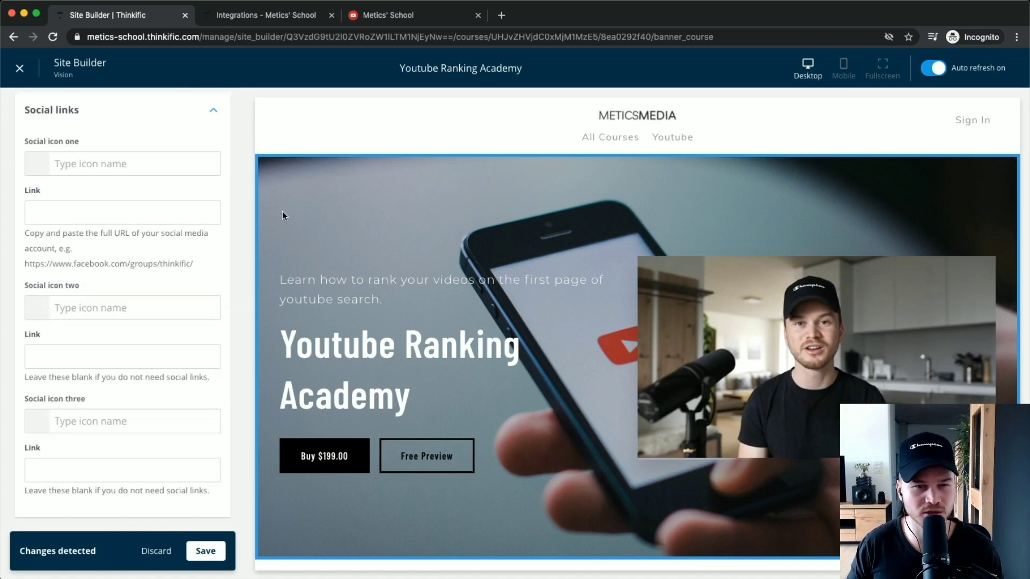
scroll(97, 225, down, 2)
scroll(76, 209, up, 3)
click(101, 230)
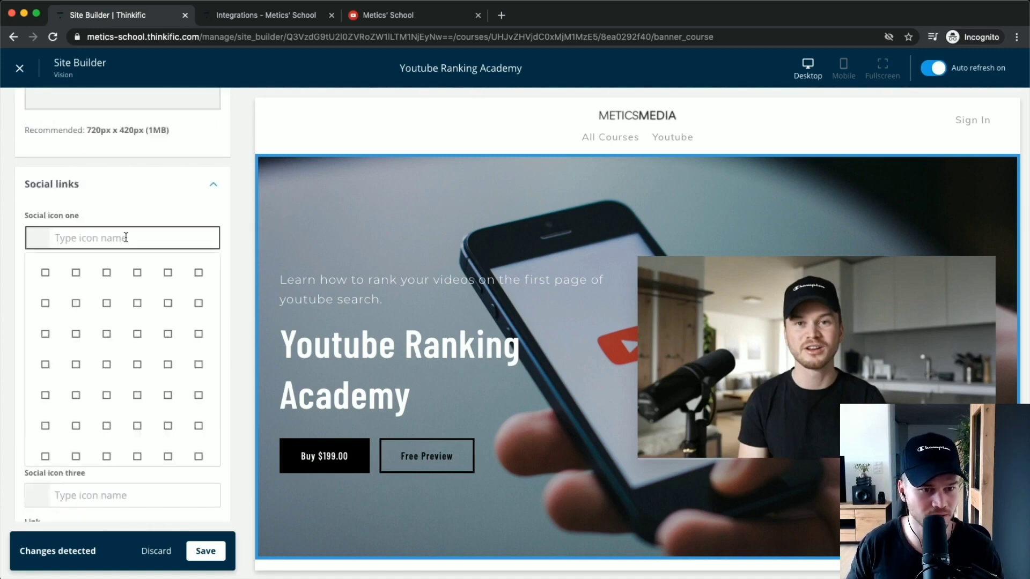
text(inst)
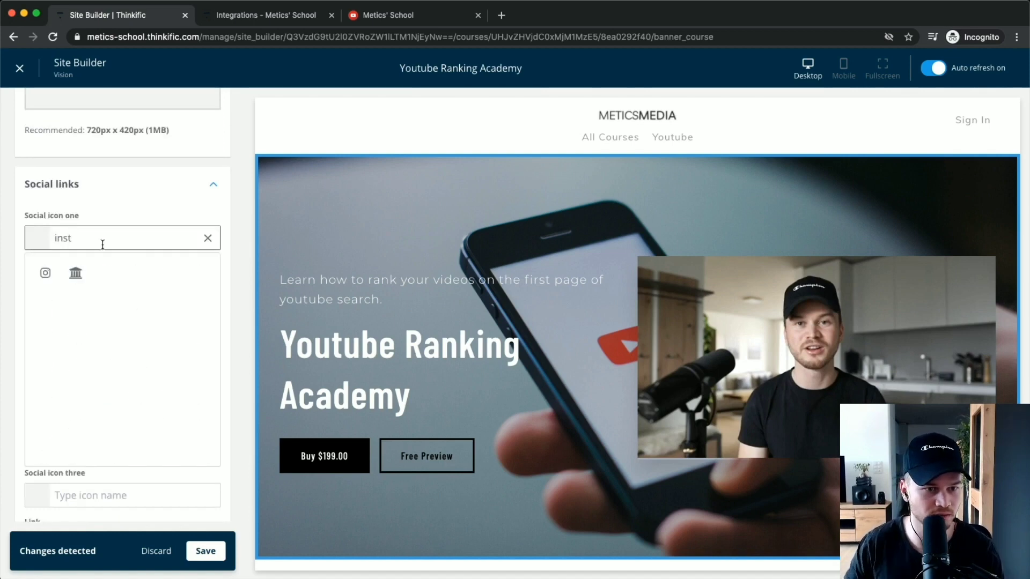
click(45, 273)
click(70, 288)
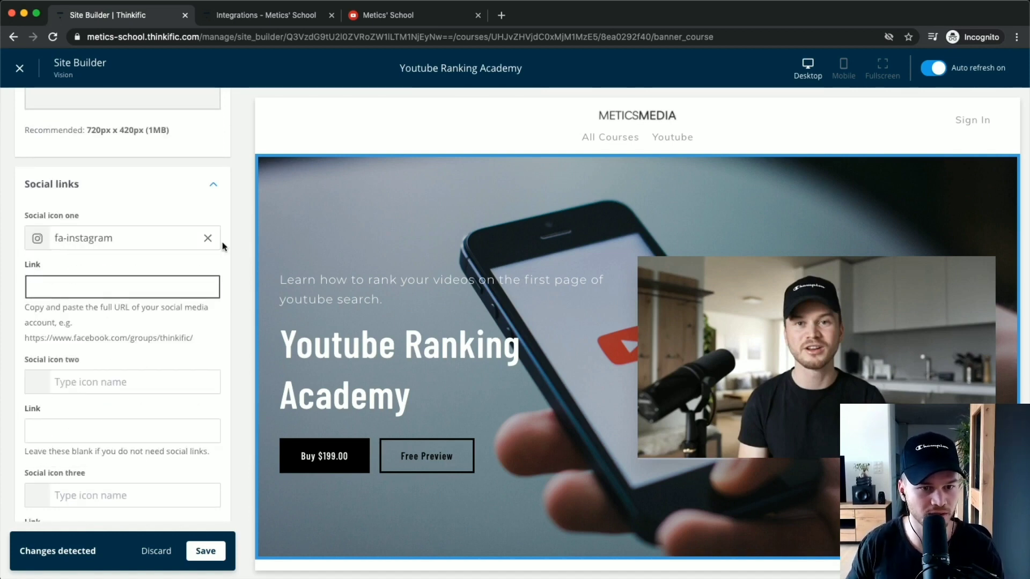
Clear the Instagram icon from the first social link and collapse the Social links settings
scroll(415, 302, down, 2)
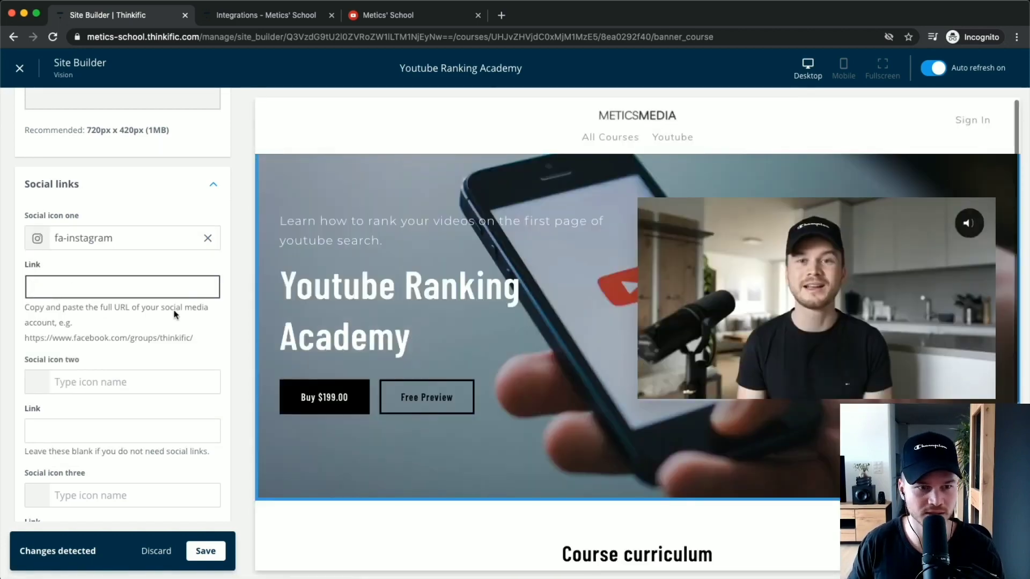
click(208, 238)
scroll(146, 276, down, 2)
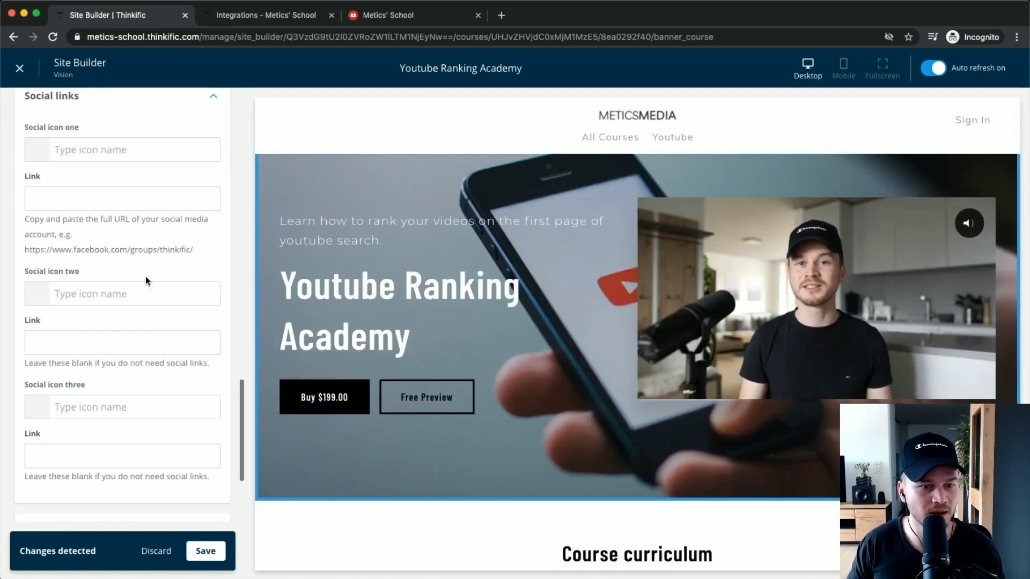
scroll(146, 279, up, 5)
click(213, 325)
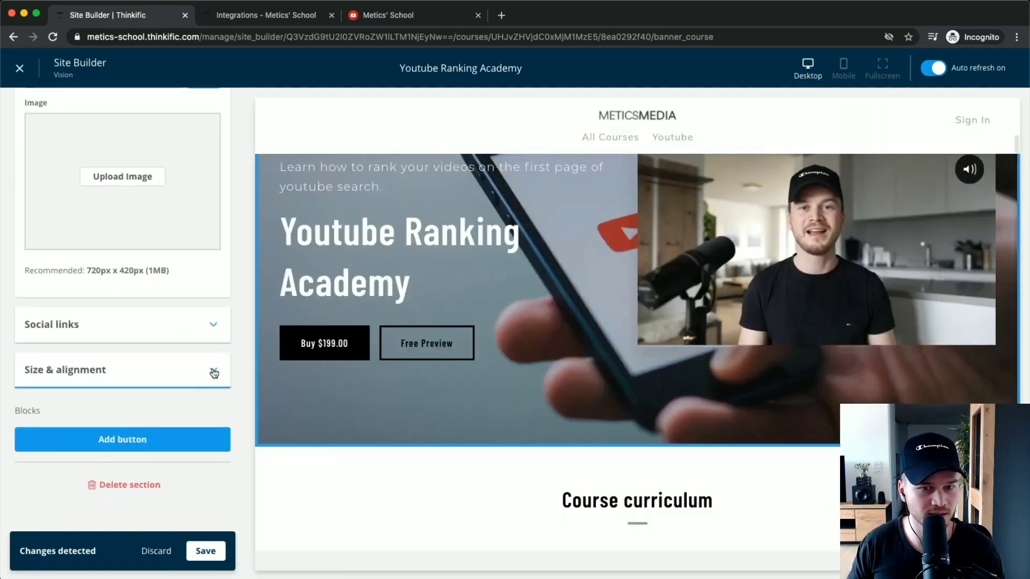
Check the banner's Size & alignment settings and save the banner changes
click(212, 370)
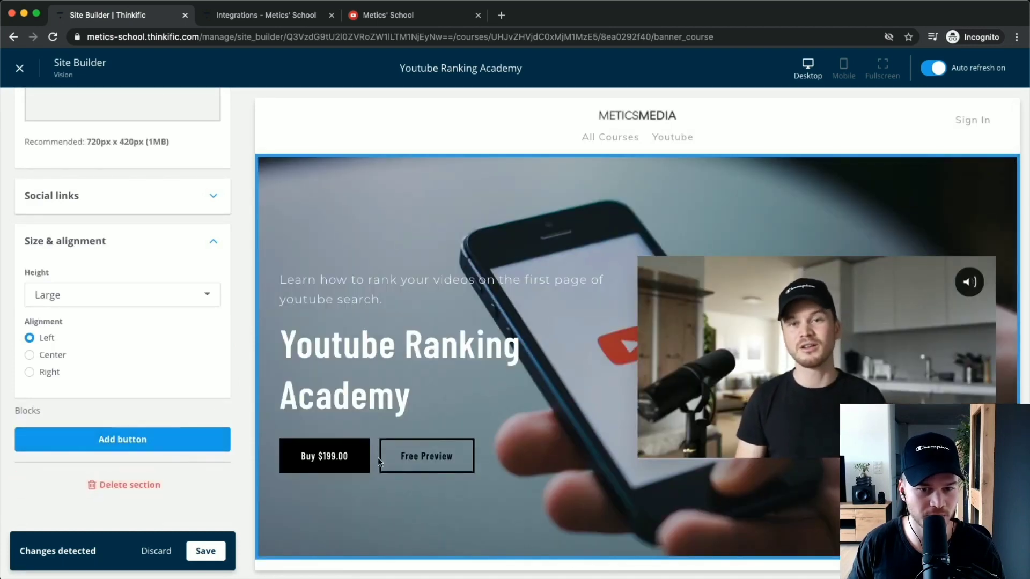
click(205, 551)
scroll(133, 417, up, 8)
scroll(107, 268, up, 15)
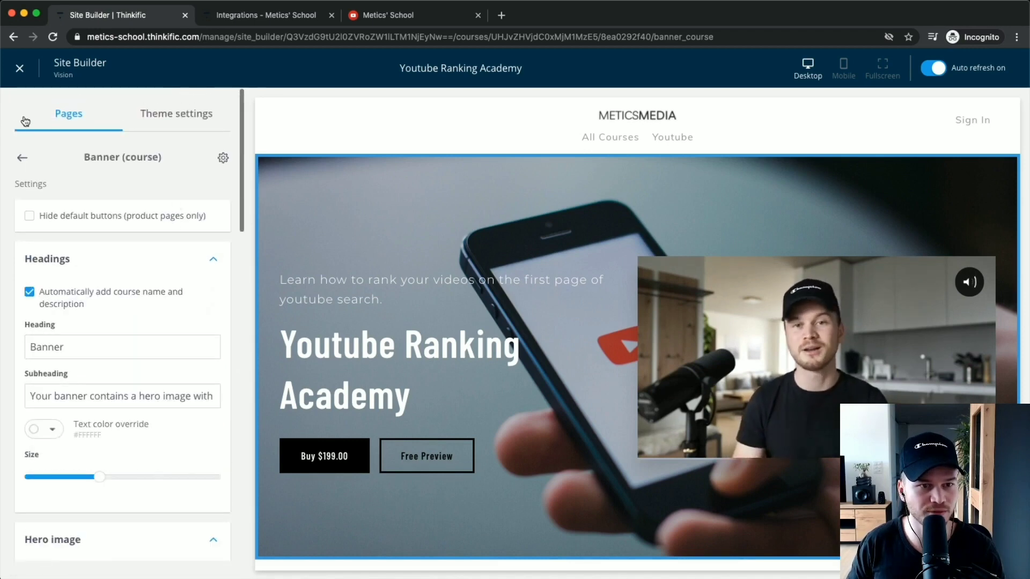
Set the curriculum section's heading to "Here's what's in the course"
click(22, 157)
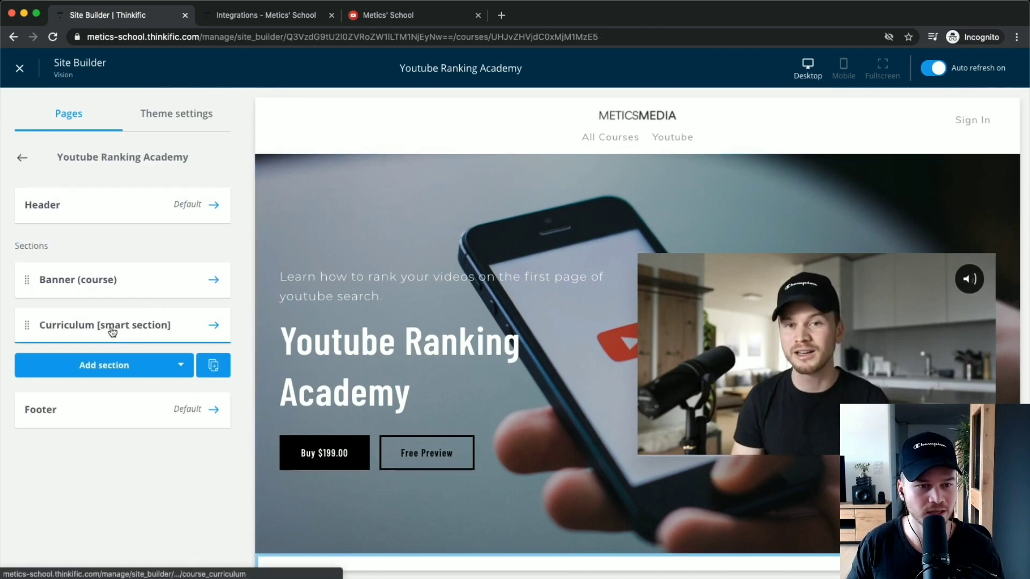
click(85, 328)
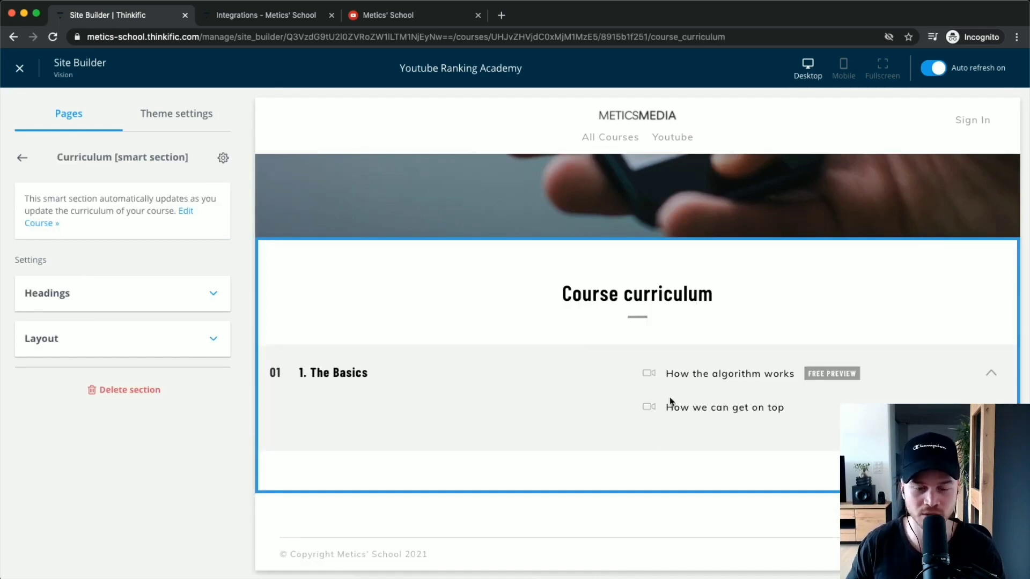
click(165, 300)
scroll(118, 303, down, 2)
drag(122, 296, 12, 293)
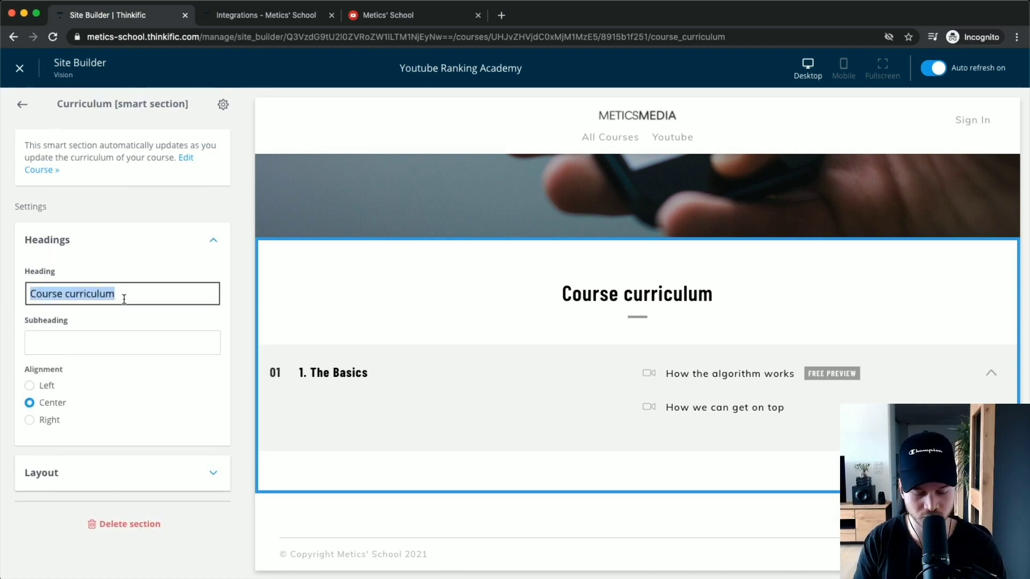
text(Here's what's in)
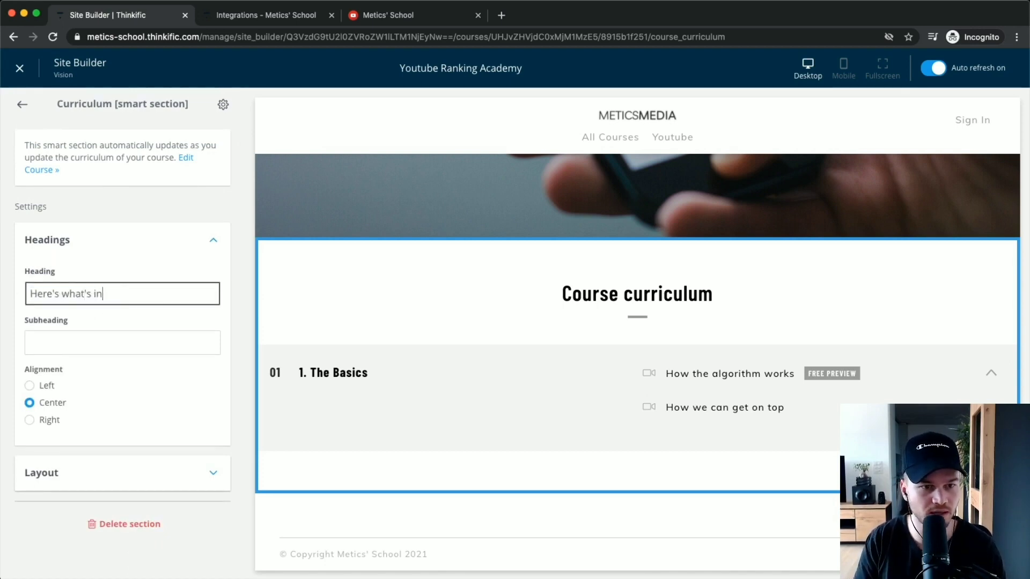
text( the course)
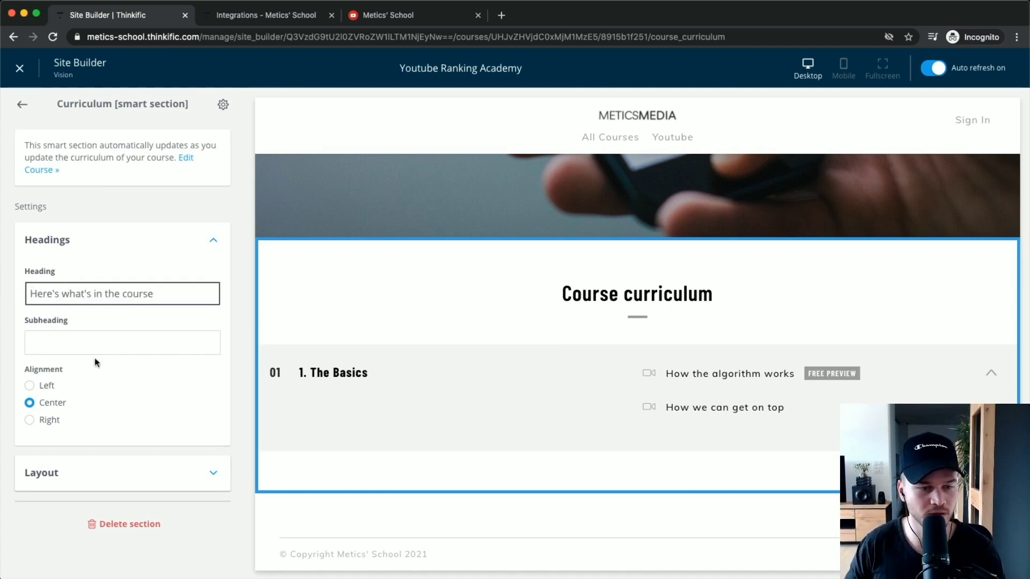
Check the curriculum section's layout options, return to the page's section list and review the banner and curriculum in the preview
click(127, 473)
scroll(126, 458, down, 3)
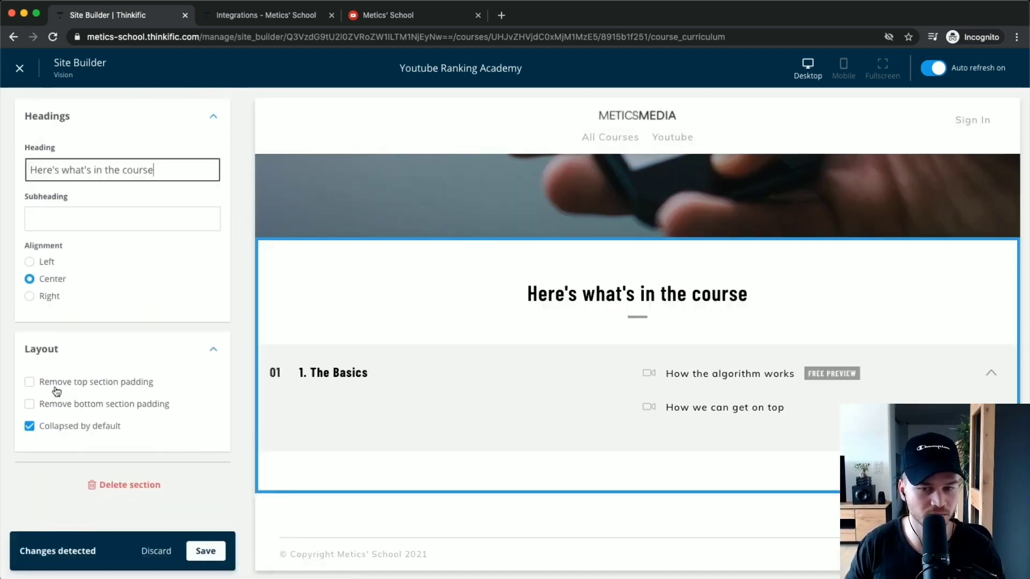
scroll(103, 264, up, 3)
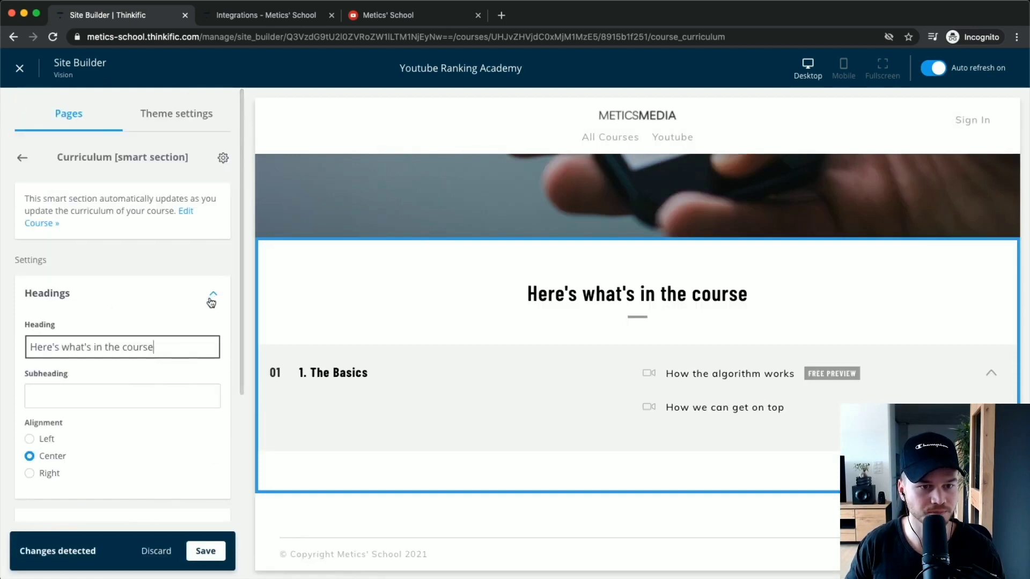
click(212, 293)
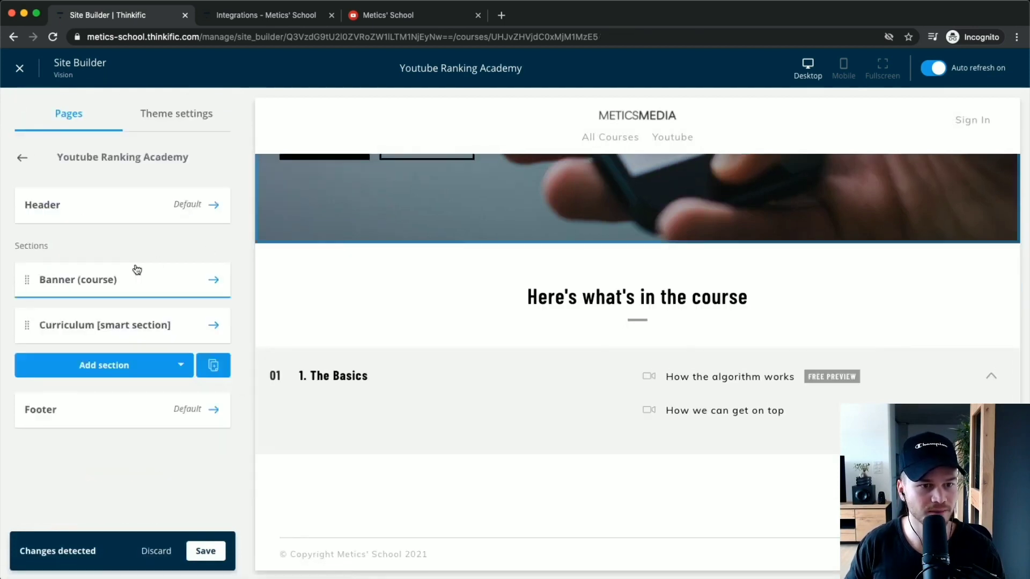
scroll(625, 324, up, 5)
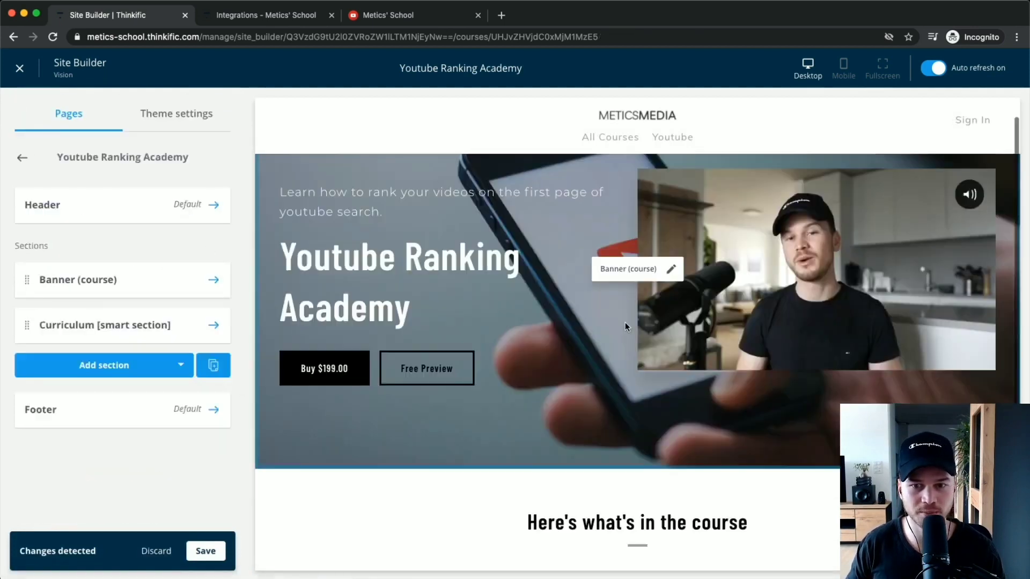
scroll(617, 252, down, 5)
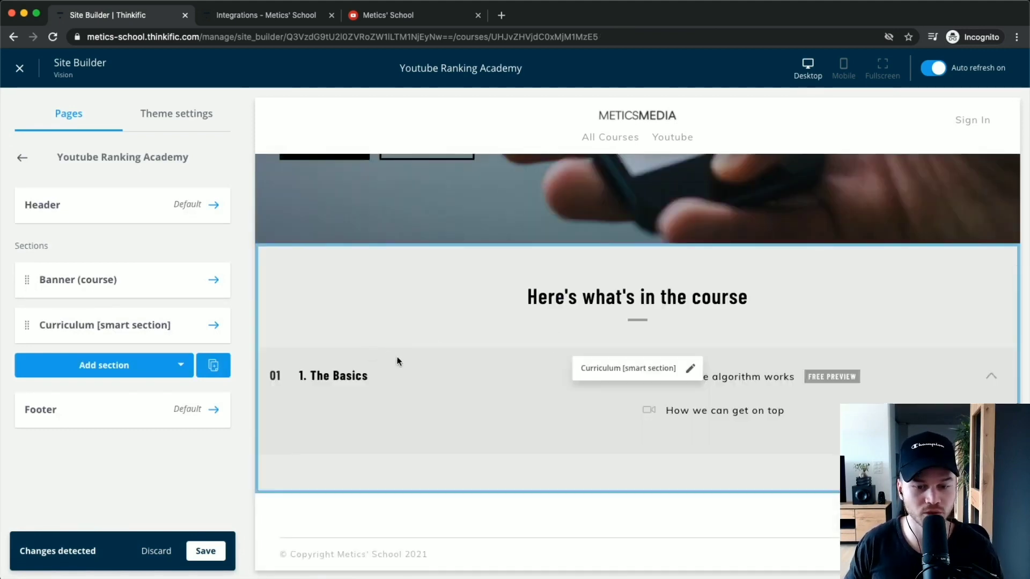
scroll(379, 334, up, 1)
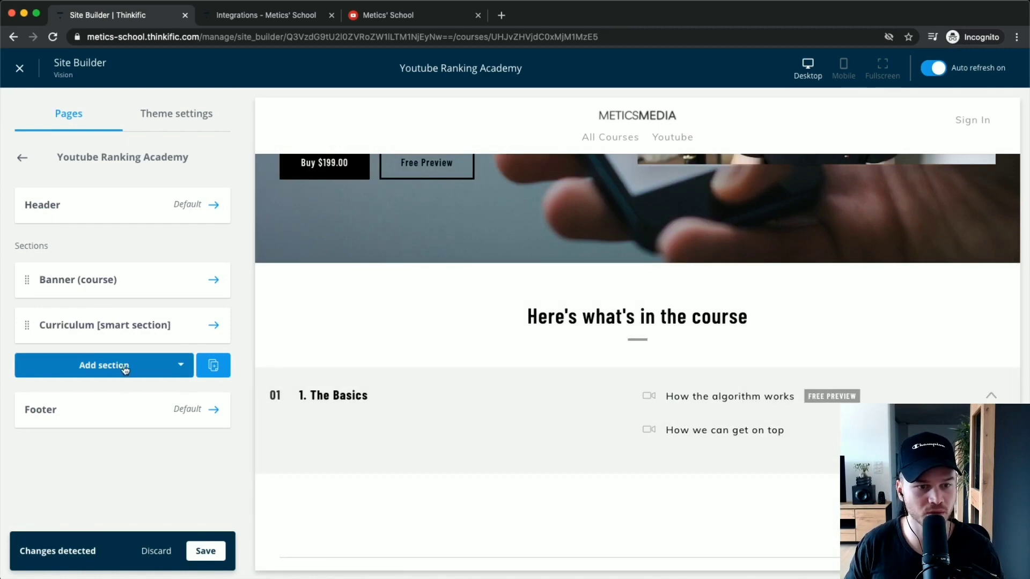
Add a Text & media section to the course page and move it between the banner and the curriculum section
click(155, 366)
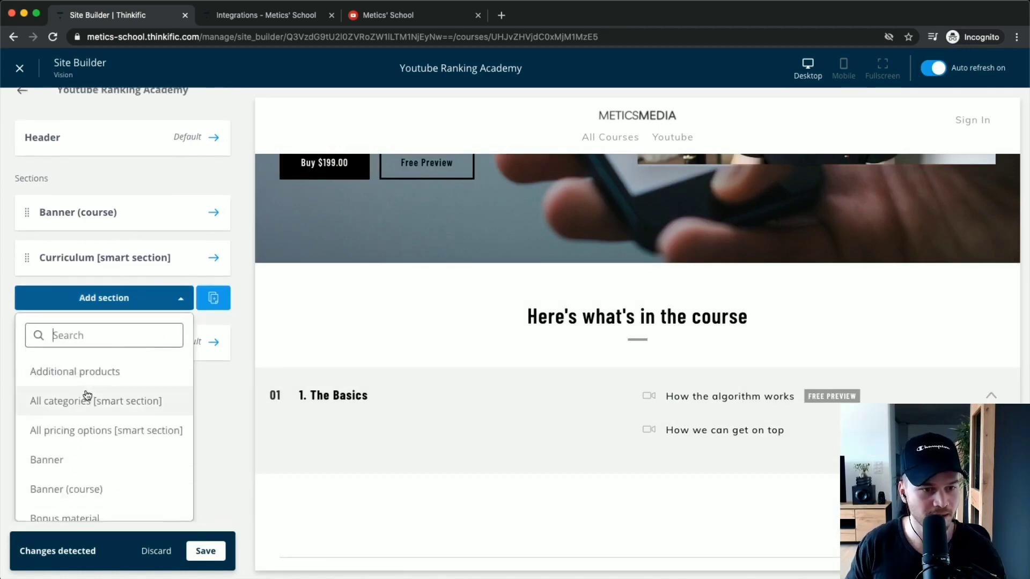
scroll(87, 395, down, 2)
scroll(89, 396, down, 6)
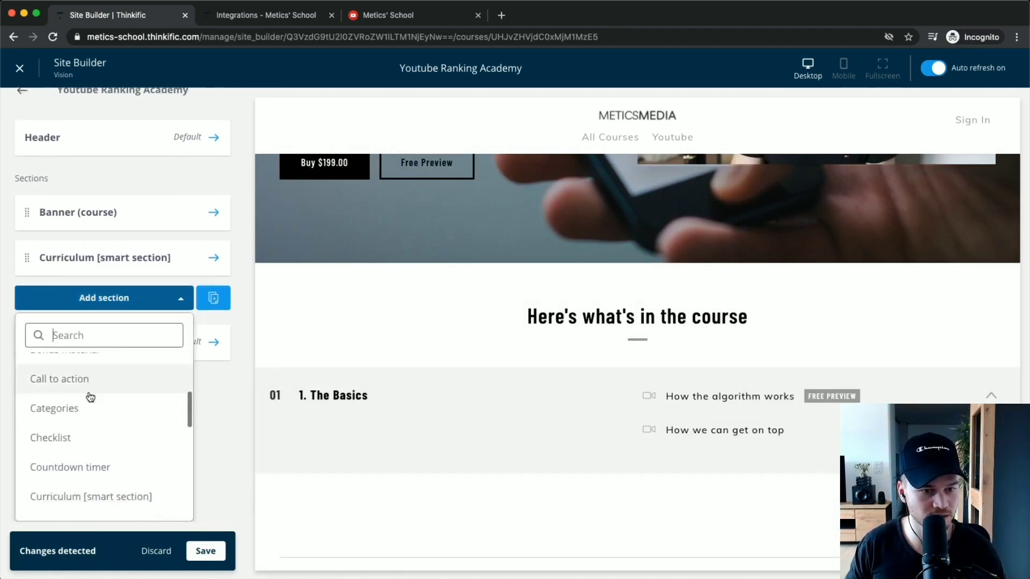
scroll(89, 397, down, 6)
scroll(88, 400, up, 4)
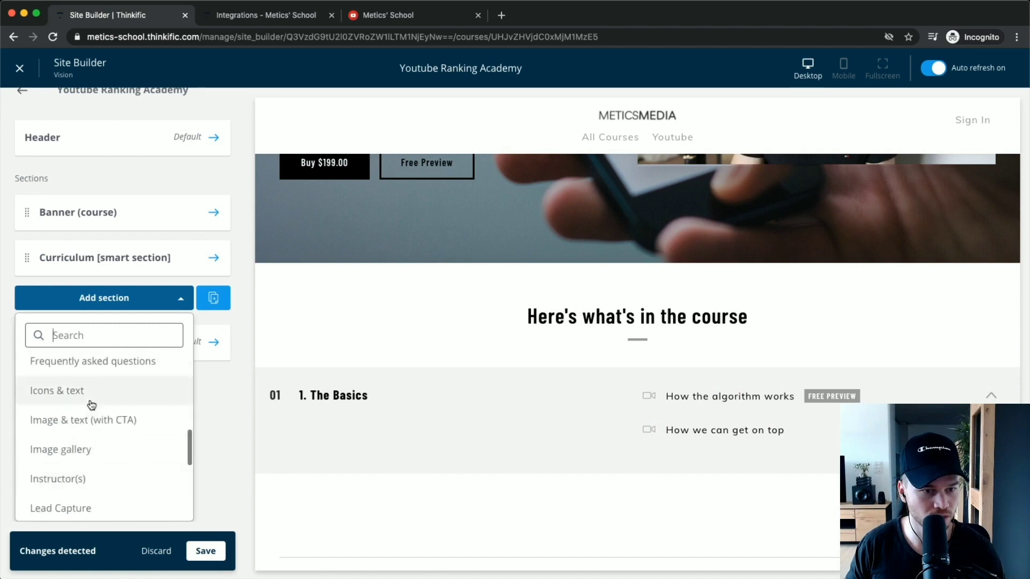
scroll(96, 424, down, 8)
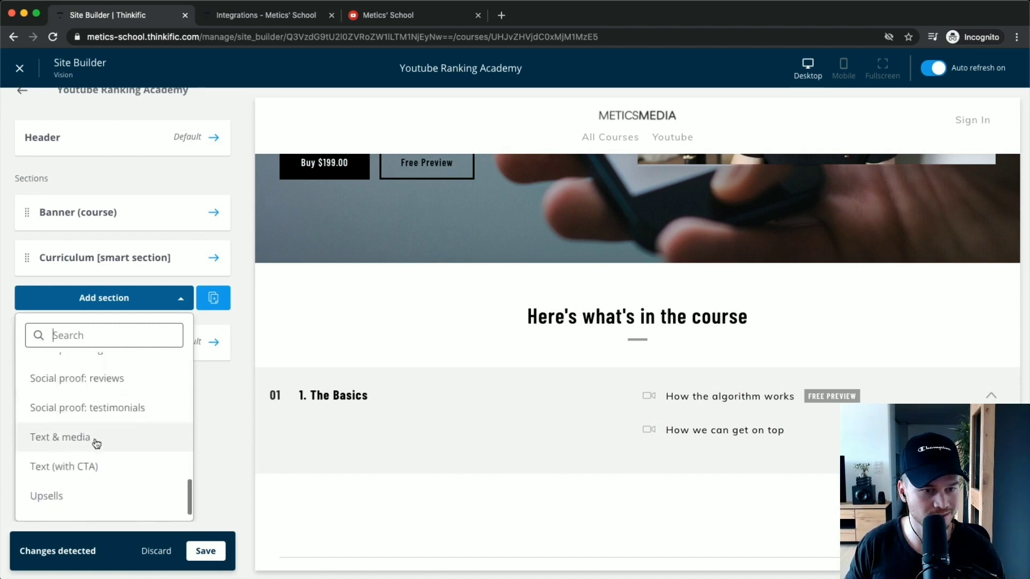
scroll(96, 452, down, 1)
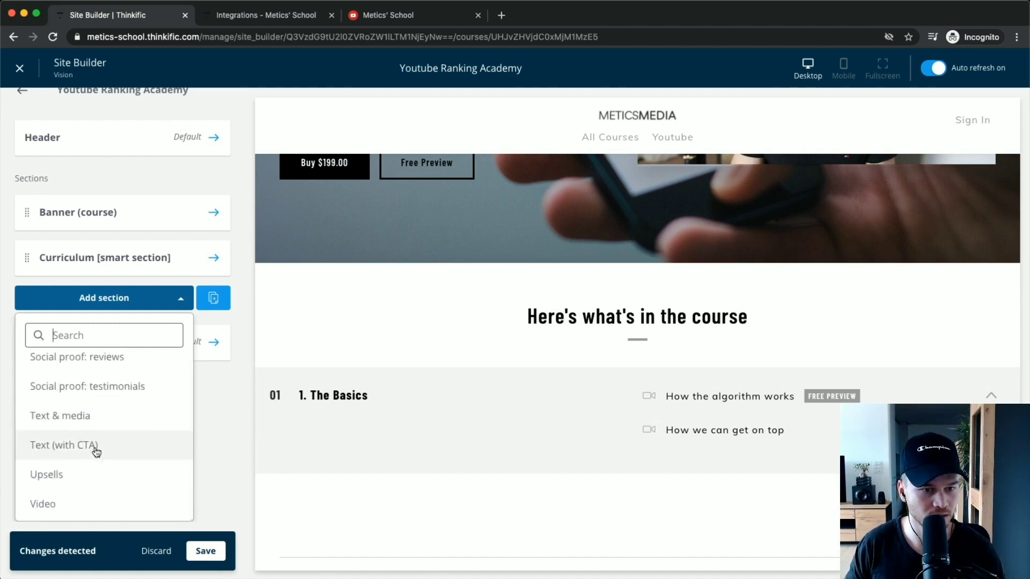
click(83, 422)
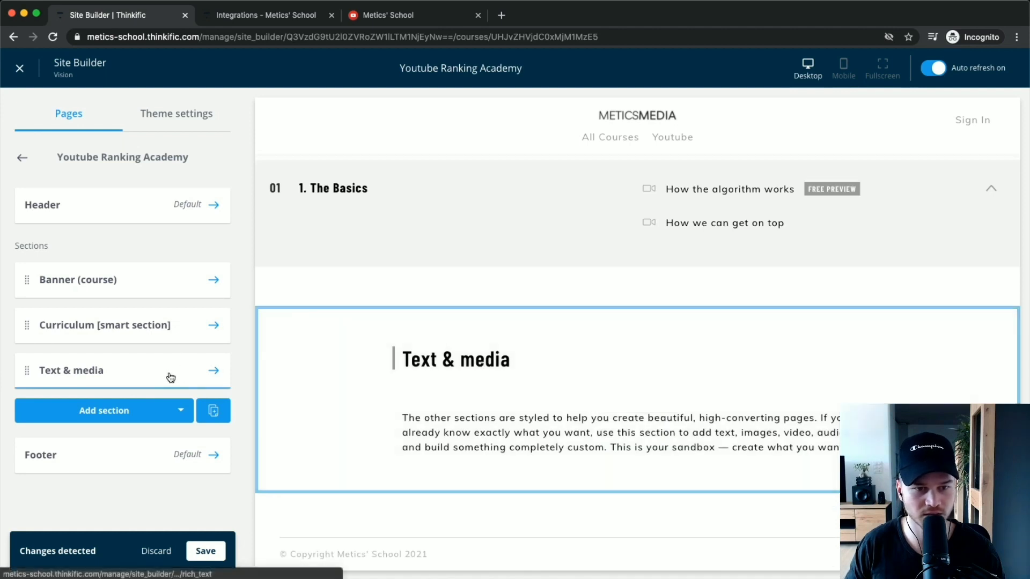
drag(33, 369, 25, 314)
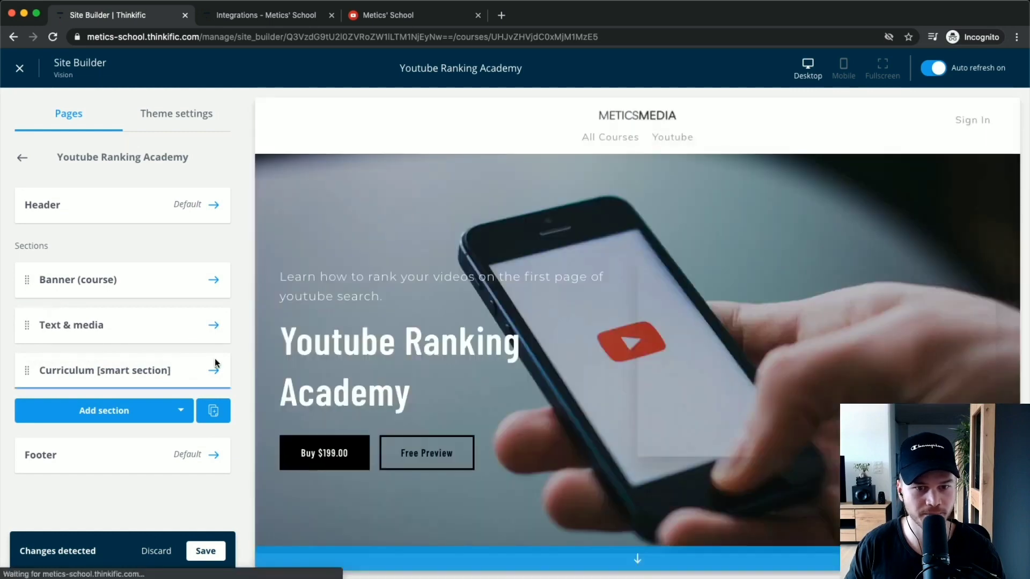
scroll(587, 420, down, 4)
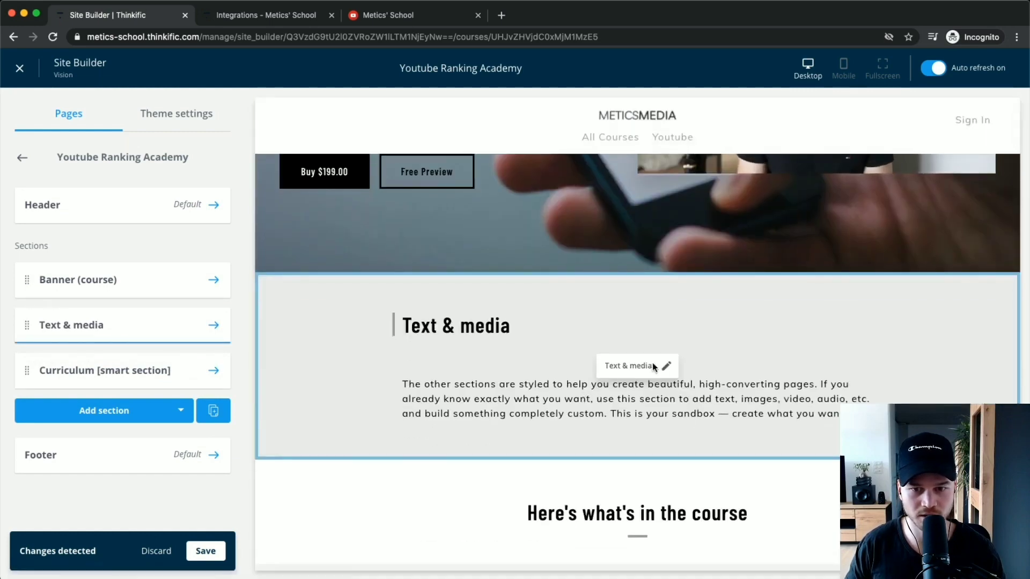
Set the Text & media section's heading to "Why this is the best course ever!" and save the page changes
click(120, 323)
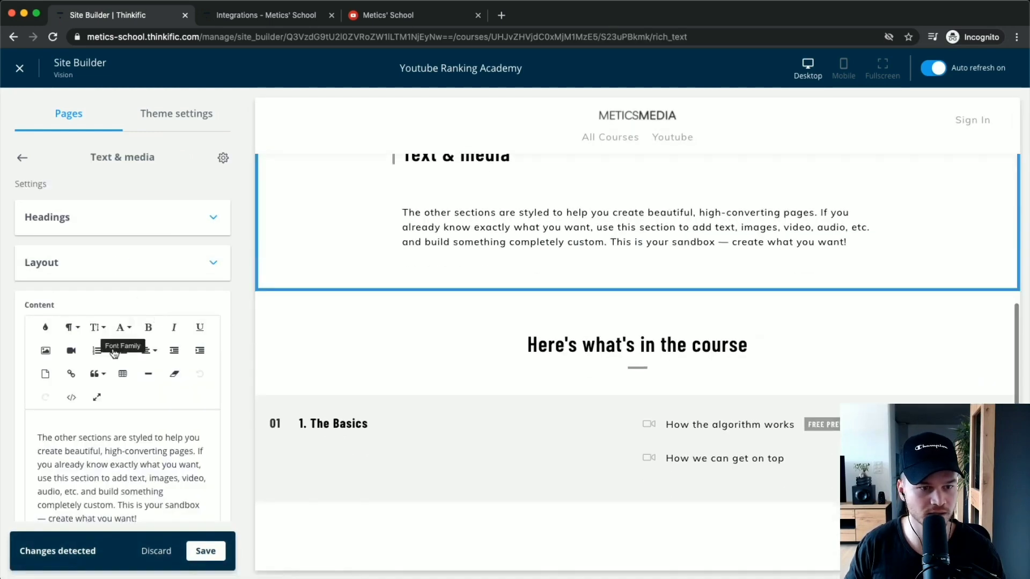
scroll(107, 354, down, 3)
drag(147, 348, 70, 258)
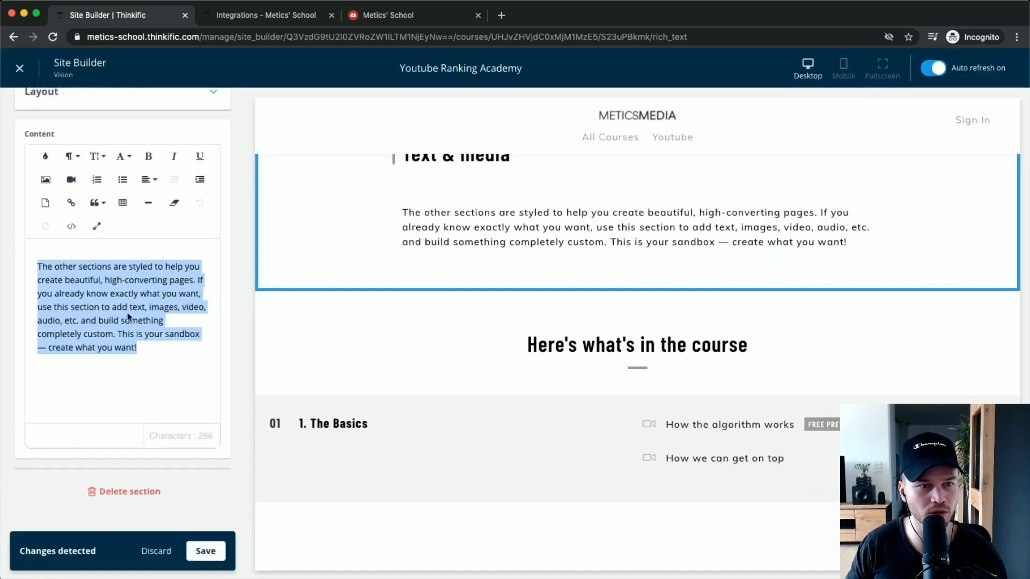
scroll(108, 279, up, 3)
click(92, 218)
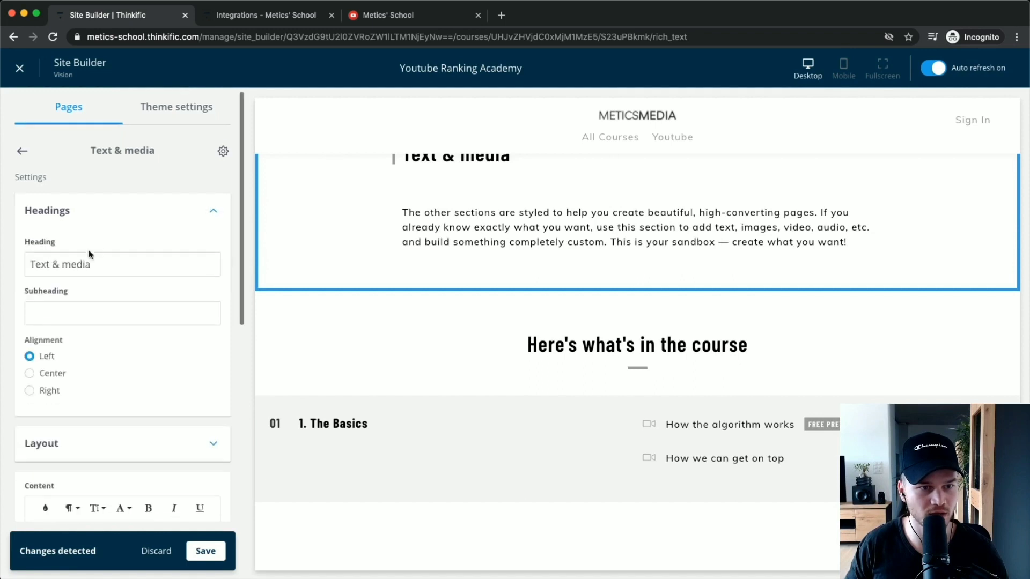
drag(32, 262, 135, 261)
text(Wh)
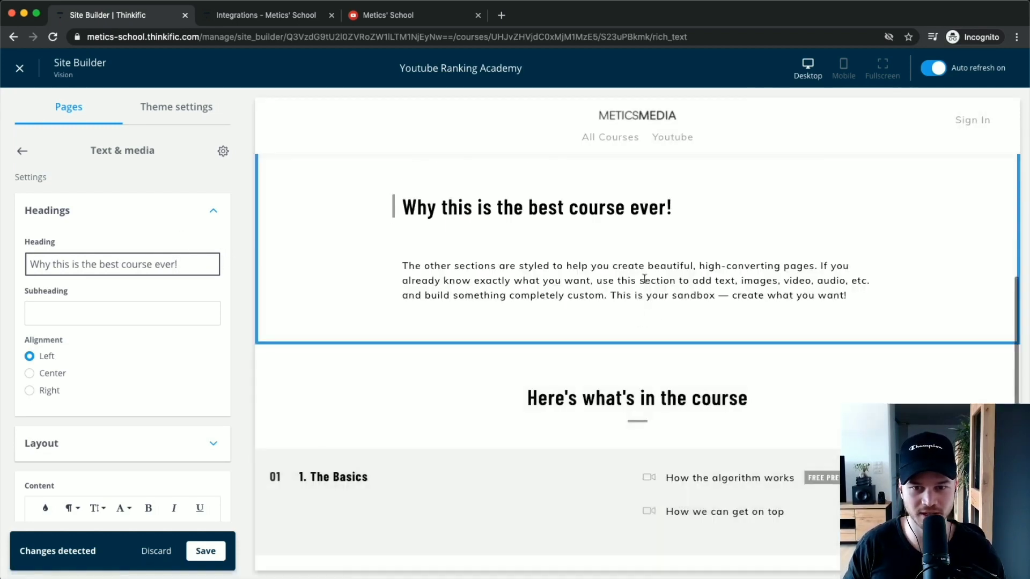
scroll(651, 282, up, 2)
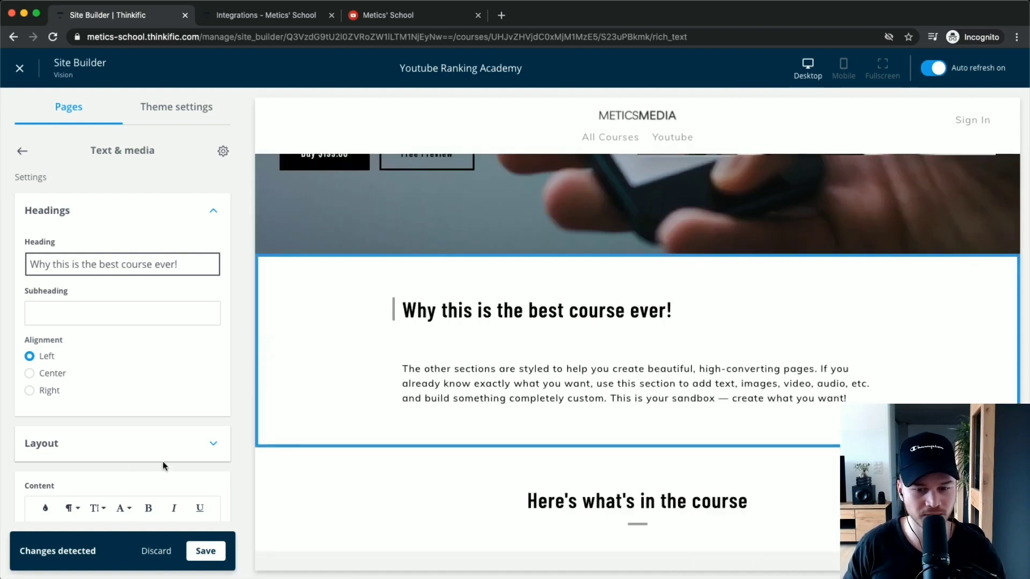
scroll(162, 461, down, 3)
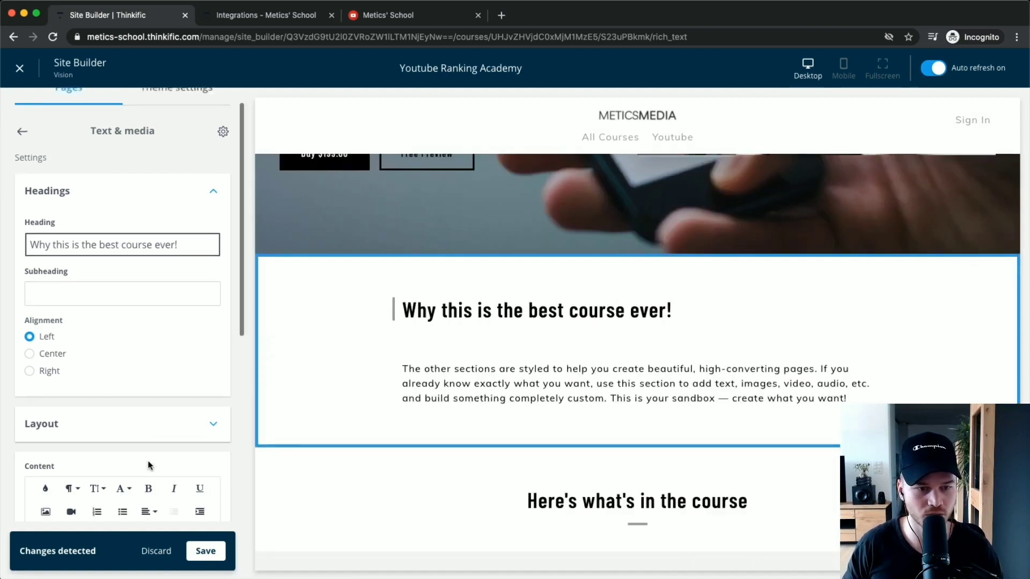
click(206, 559)
scroll(76, 234, up, 4)
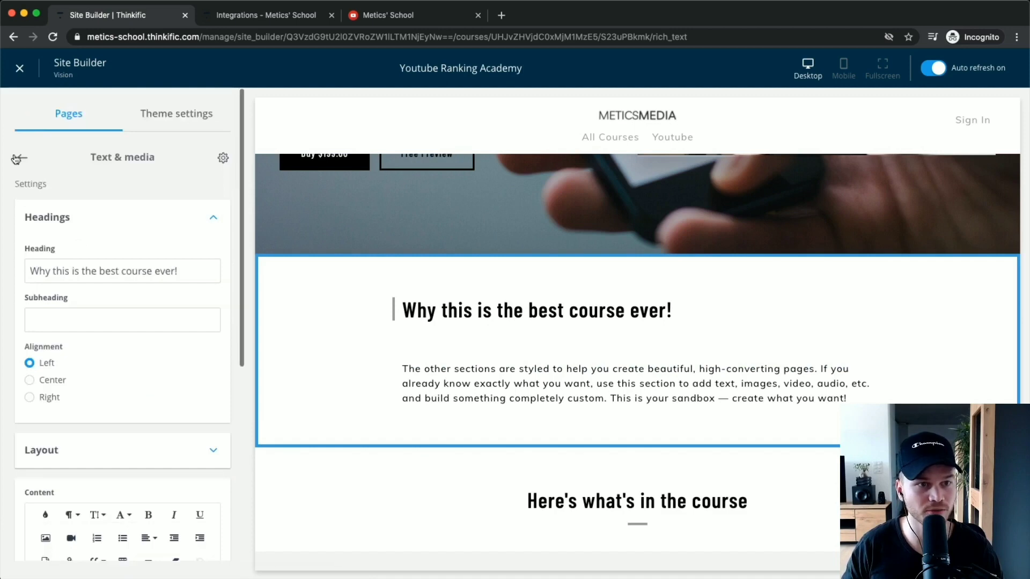
Add an Image & text (with CTA) section below the curriculum section
click(18, 159)
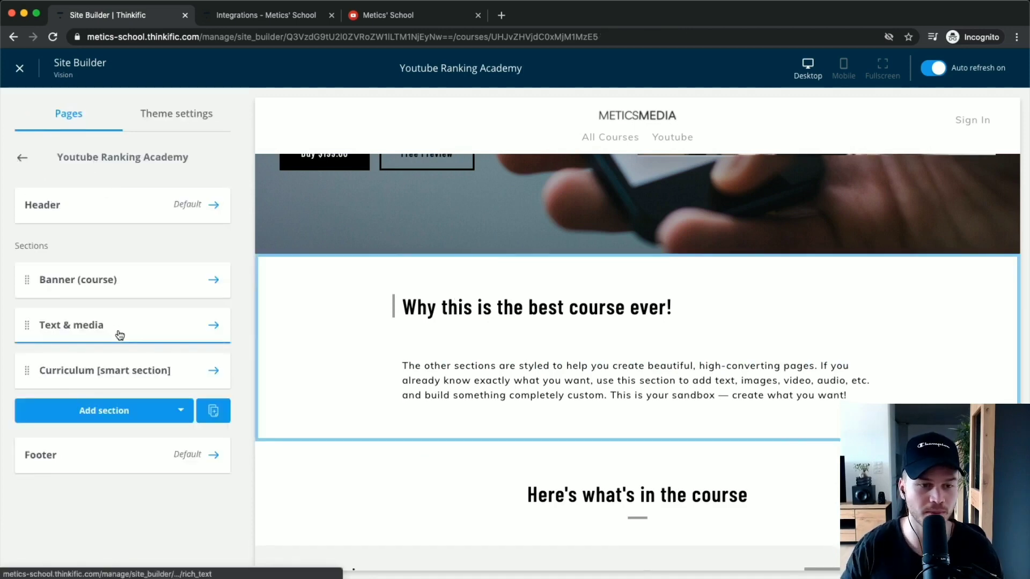
click(159, 411)
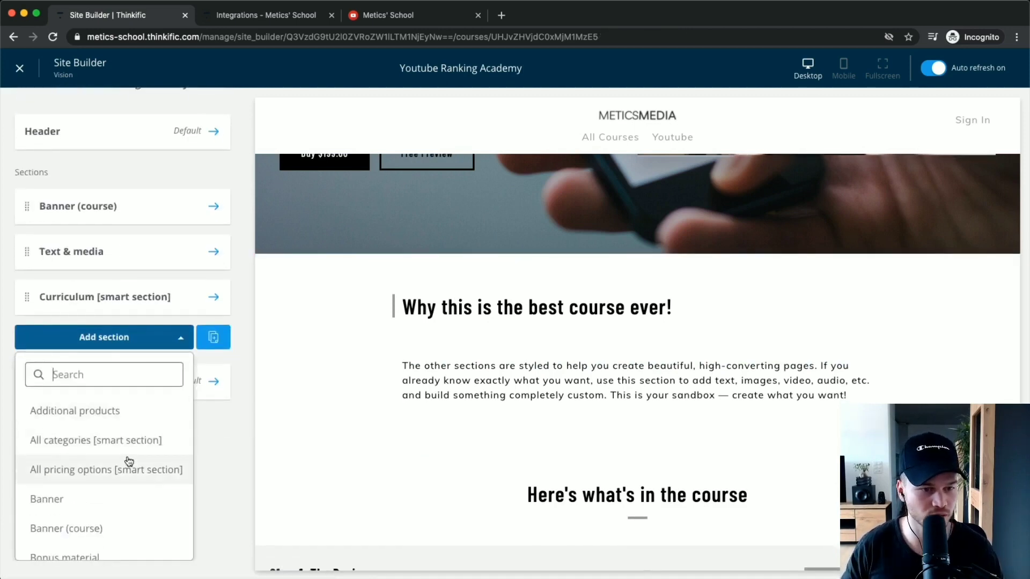
scroll(129, 461, down, 4)
scroll(126, 472, down, 15)
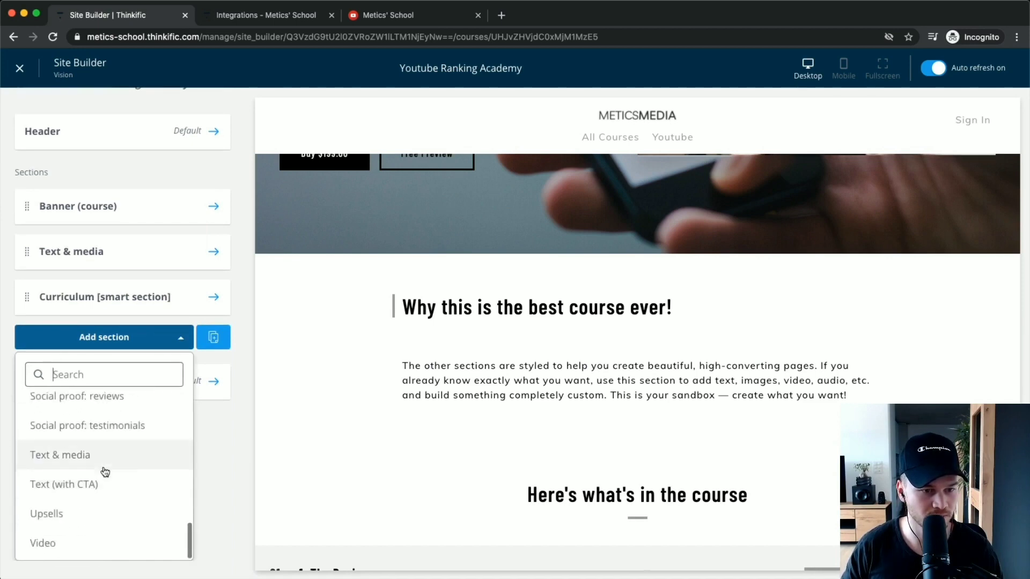
scroll(102, 471, up, 7)
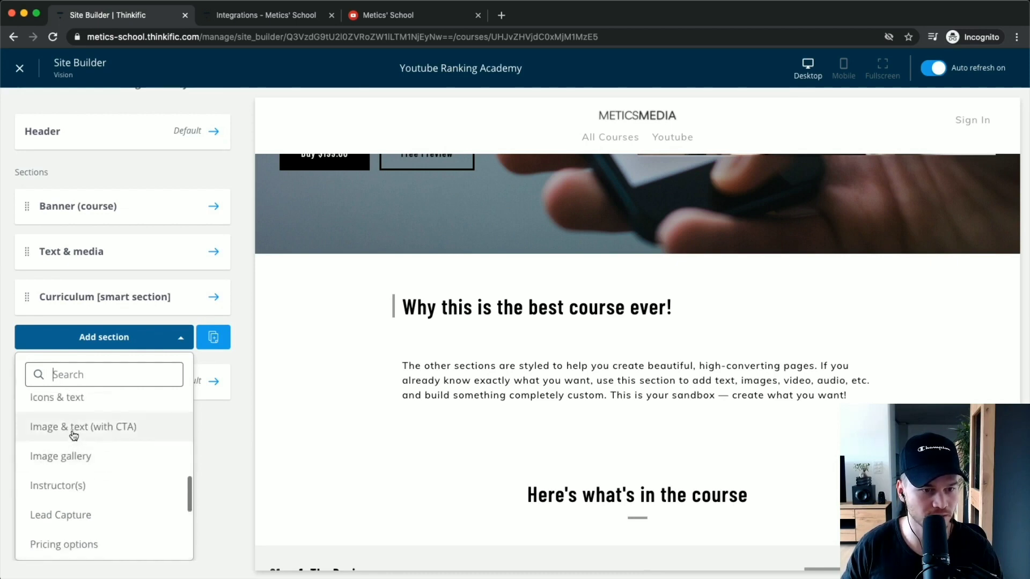
scroll(86, 445, up, 1)
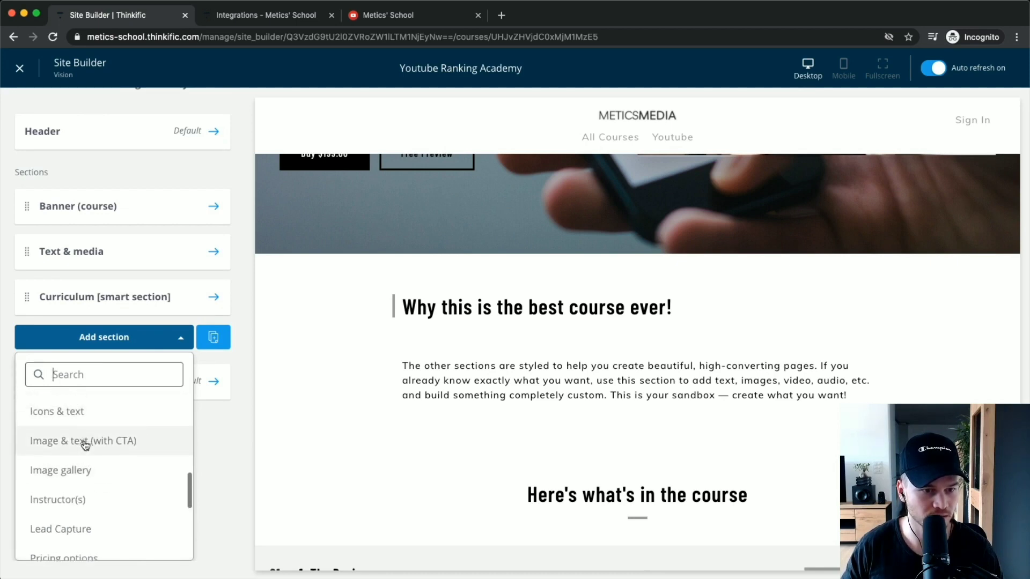
click(85, 441)
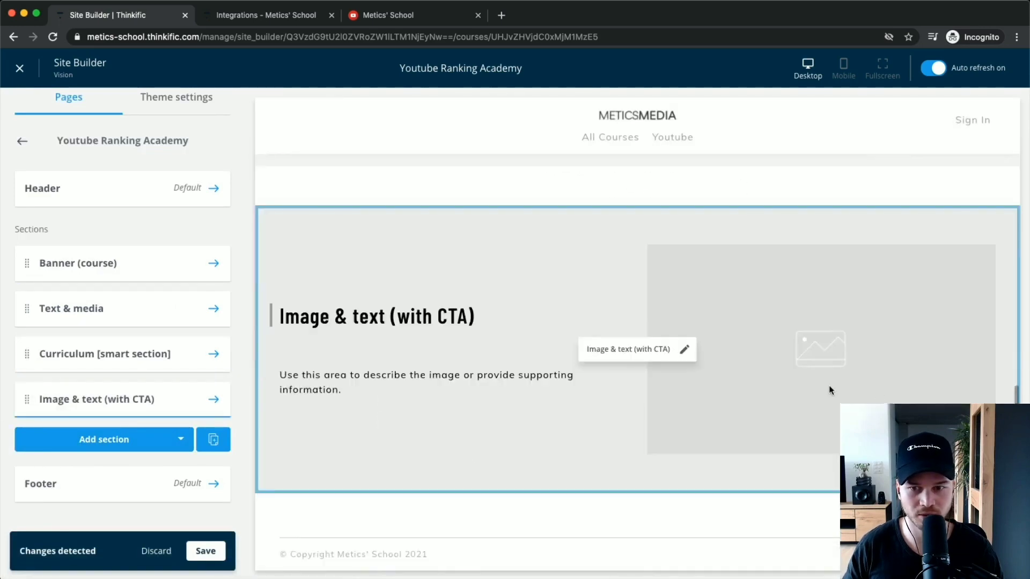
Upload profile.jpg as the image of the Image & text (with CTA) section and scale it down
click(184, 401)
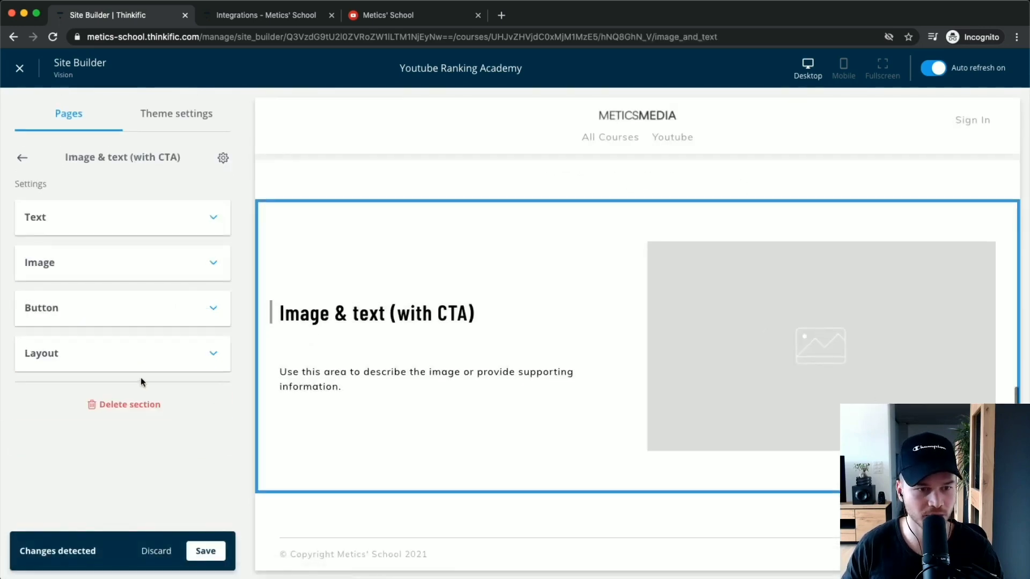
click(116, 269)
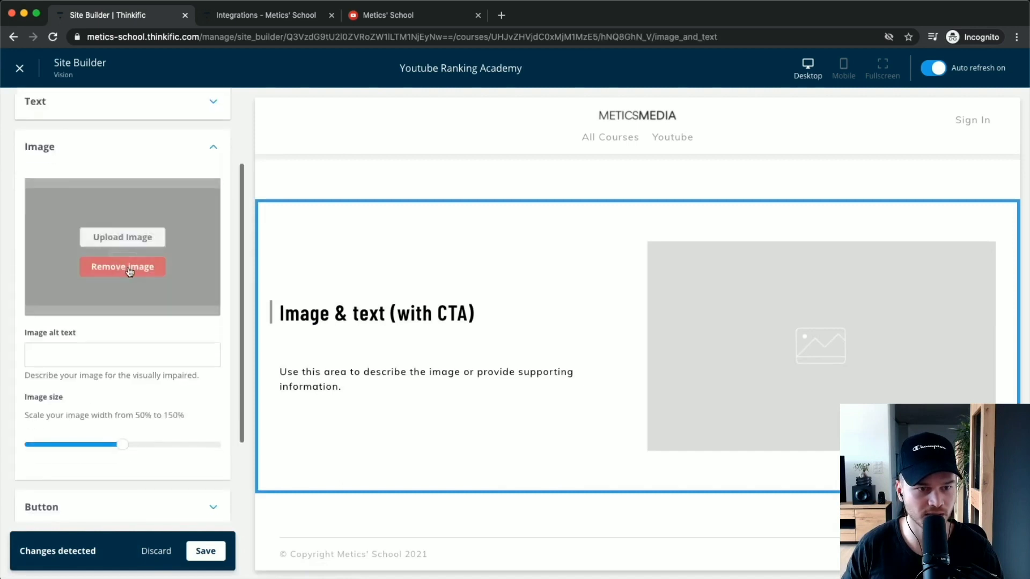
click(115, 241)
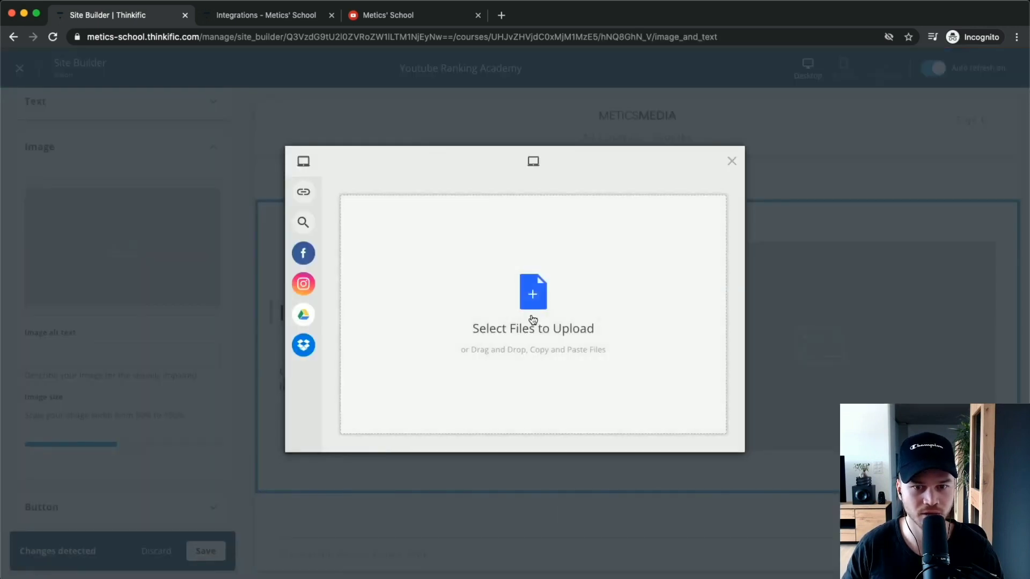
click(533, 320)
click(220, 133)
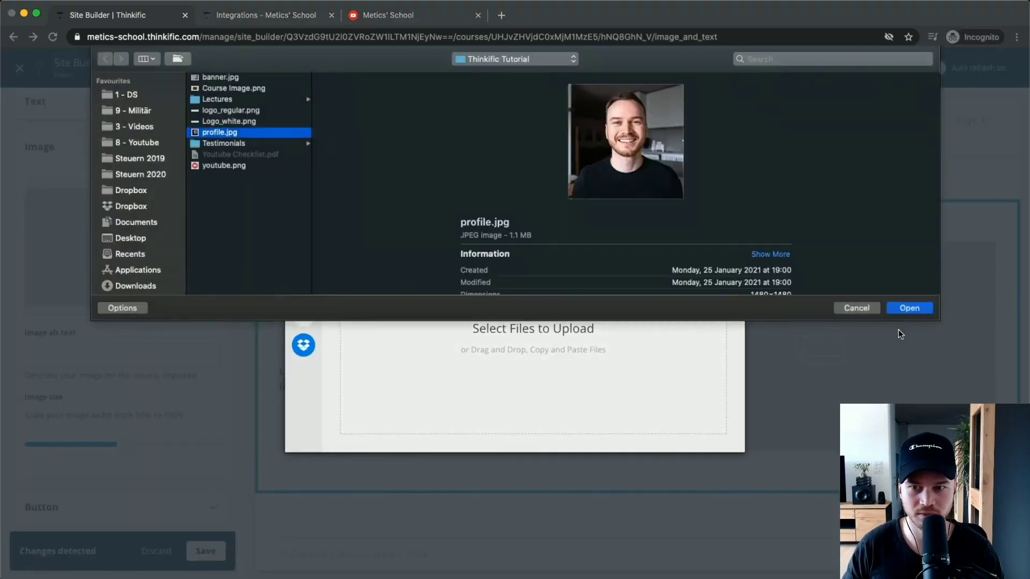
click(909, 308)
click(704, 437)
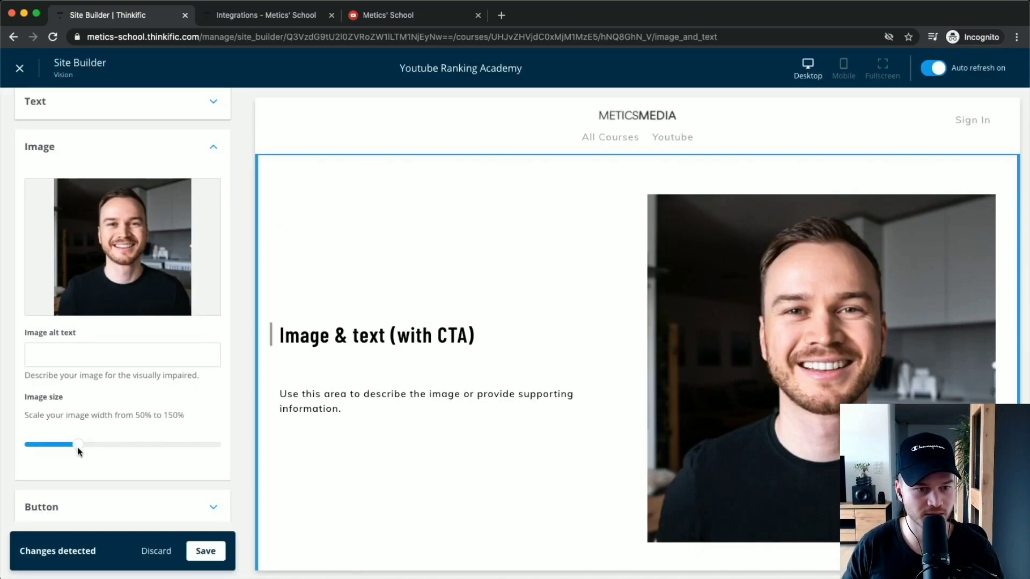
scroll(73, 375, up, 3)
mouse_move(72, 372)
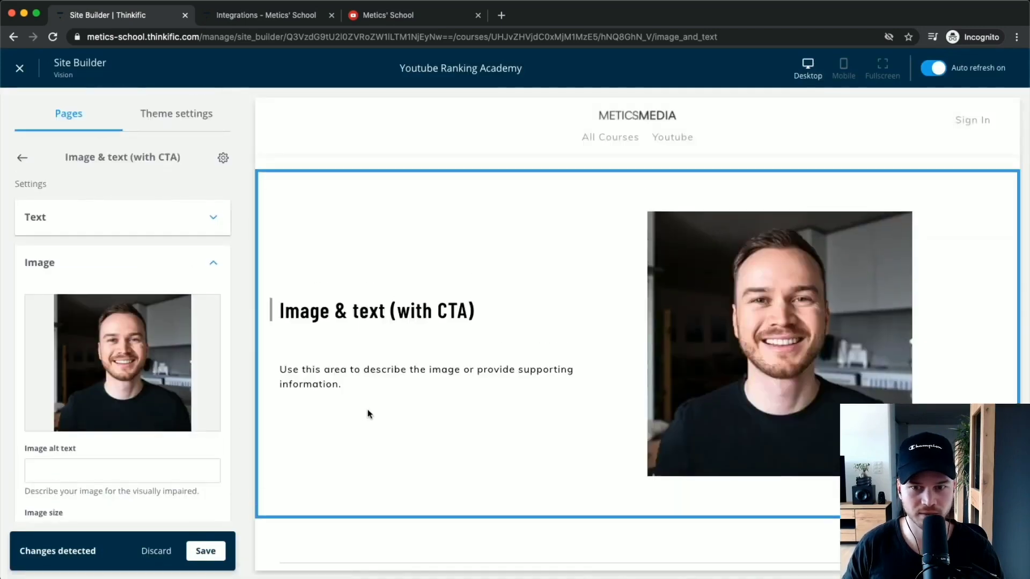
Set the Image & text section's heading to "Meet your teacher" and its description to "I've been on youtube since...."
click(124, 220)
scroll(97, 236, down, 1)
click(29, 239)
drag(29, 239, 145, 242)
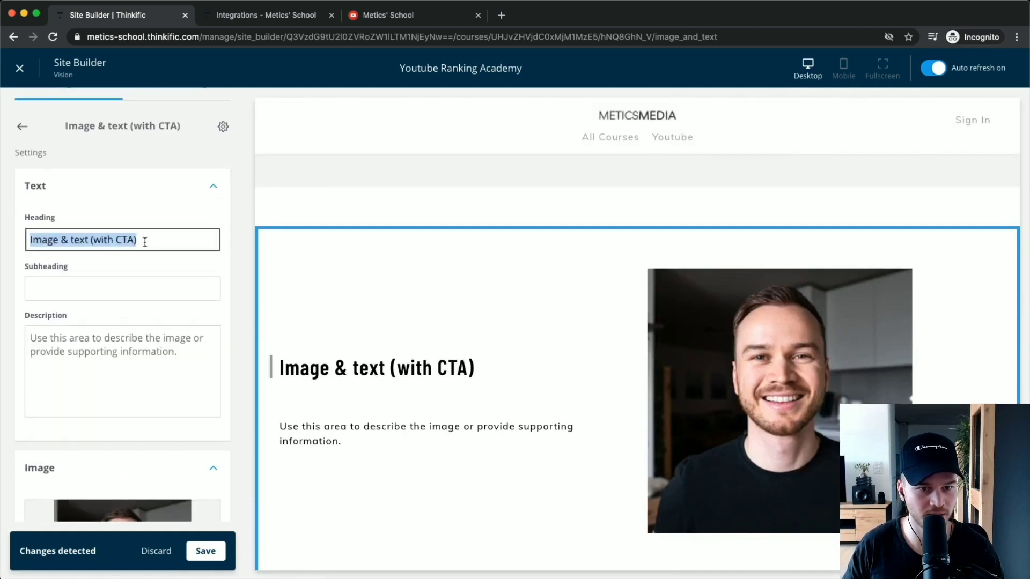
text(A)
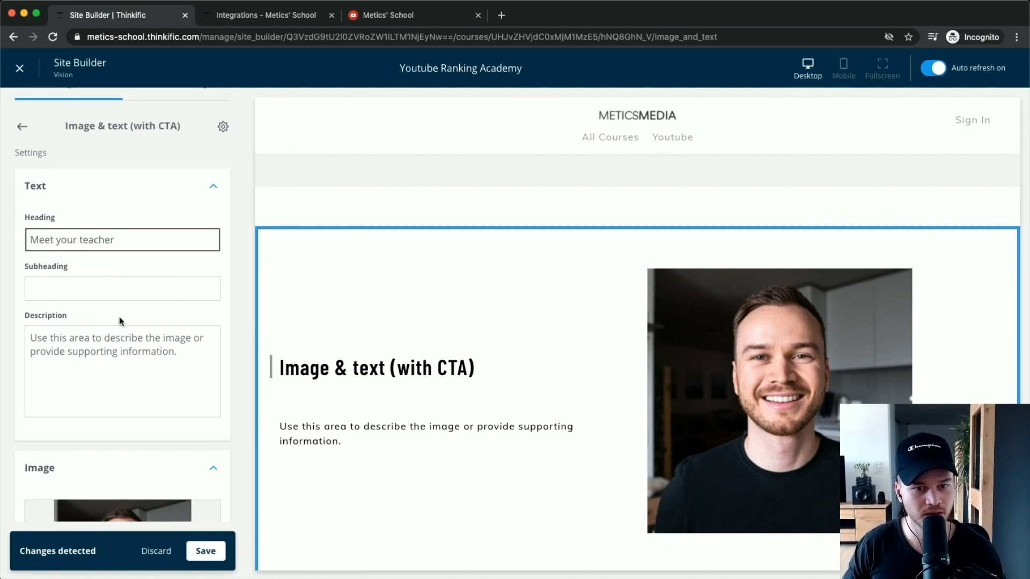
drag(41, 336, 183, 352)
key(super+a)
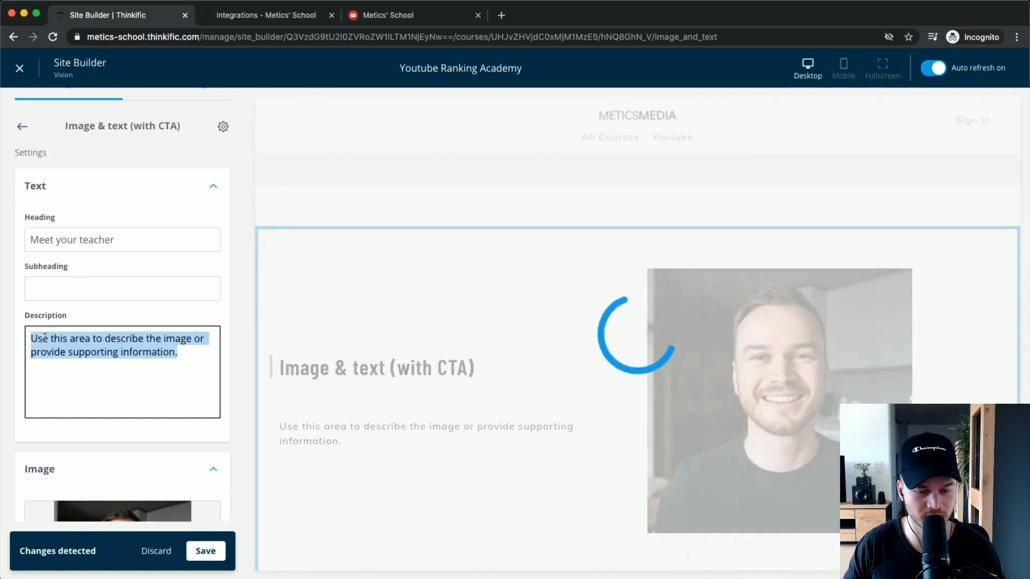
key(BackSpace)
text(I've been on youtube since....)
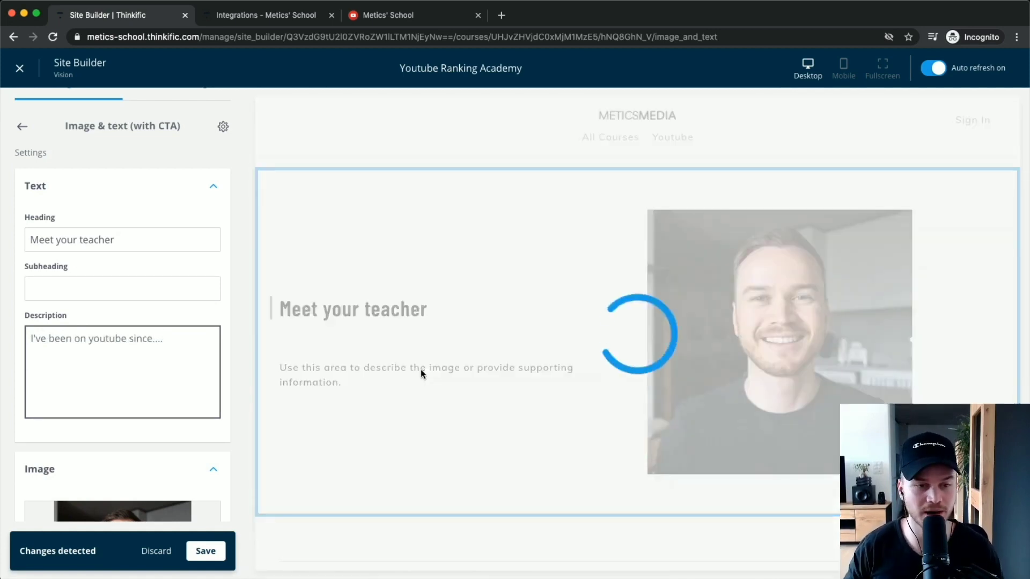
click(22, 126)
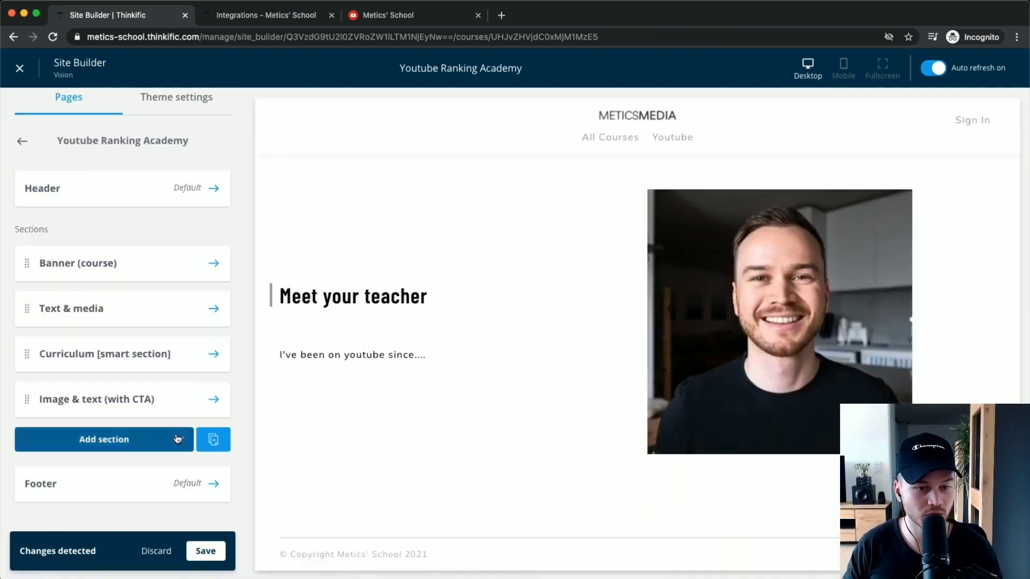
Add a Frequently asked questions section below the Image & text section
click(115, 436)
scroll(116, 428, down, 3)
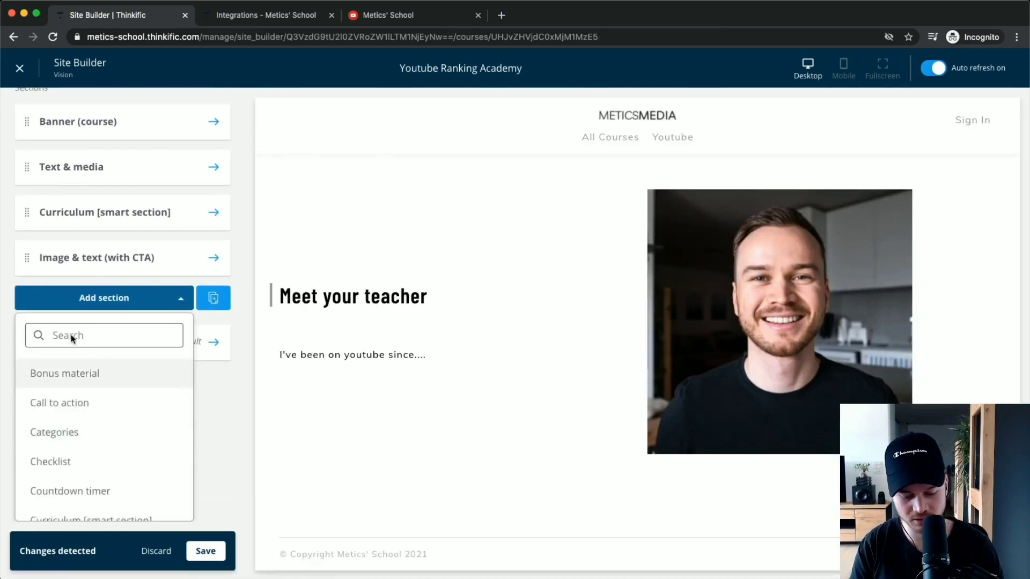
text(frq)
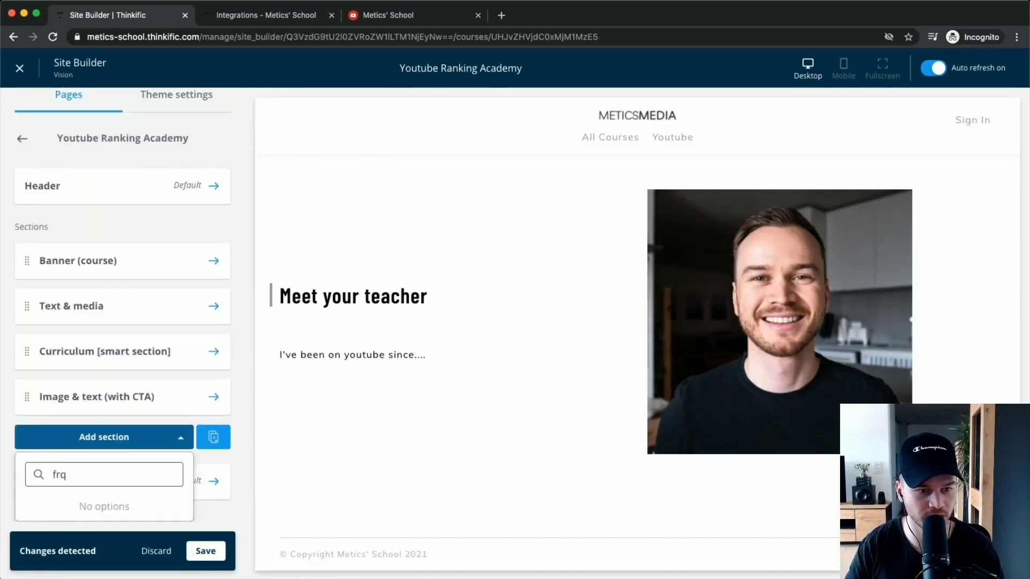
key(BackSpace)
click(114, 505)
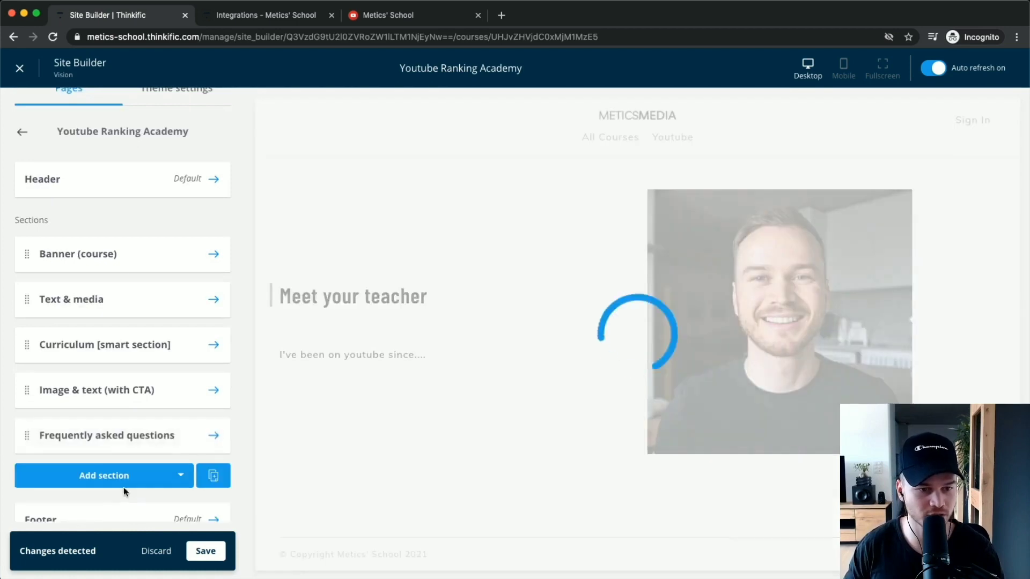
Examine the FAQ section's settings and its first question block's question and answer fields, and return to the section list
scroll(471, 399, down, 2)
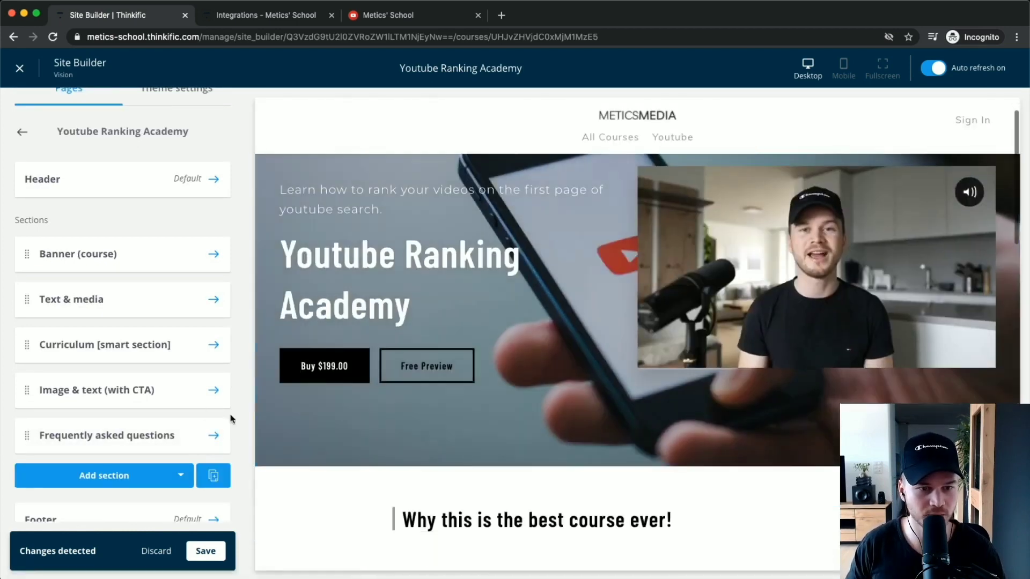
scroll(117, 418, down, 1)
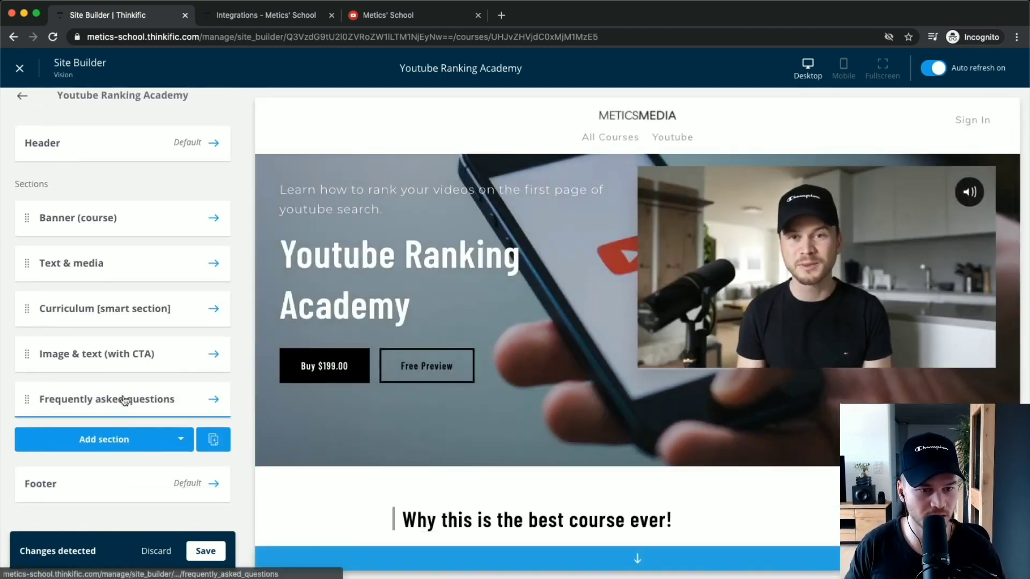
click(102, 408)
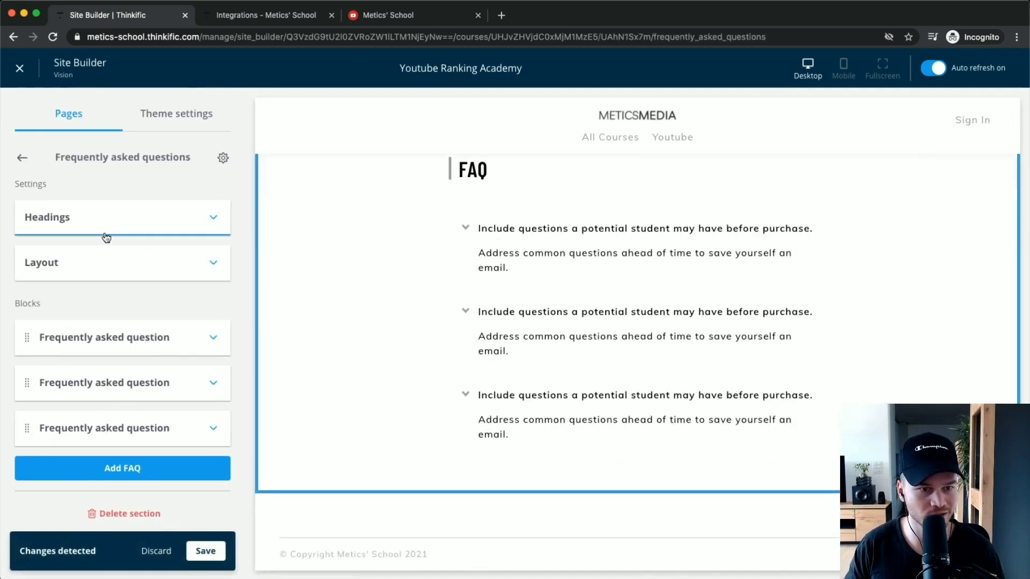
click(178, 335)
scroll(76, 288, down, 3)
drag(31, 251, 33, 299)
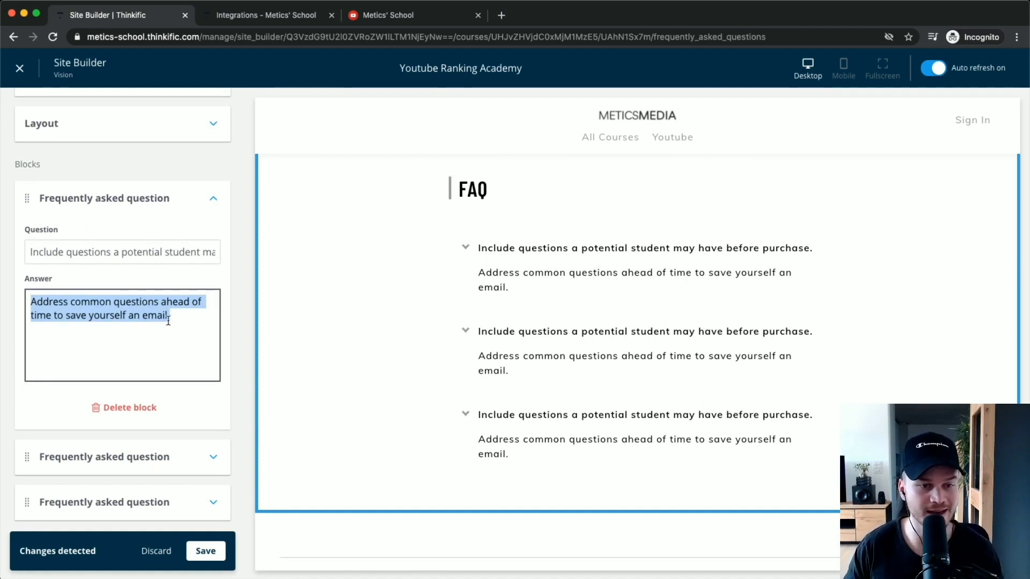
scroll(179, 336, down, 2)
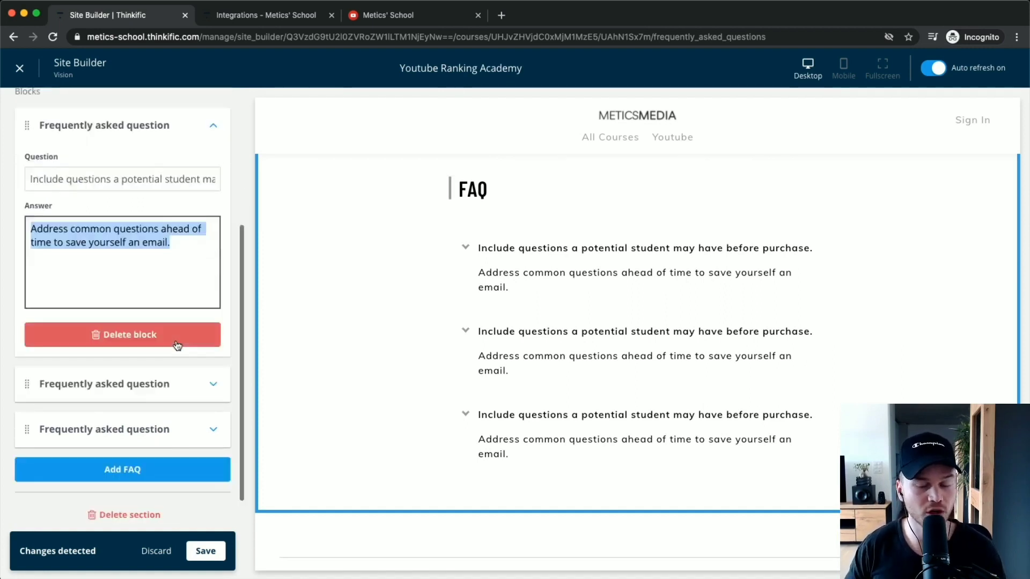
scroll(149, 420, down, 1)
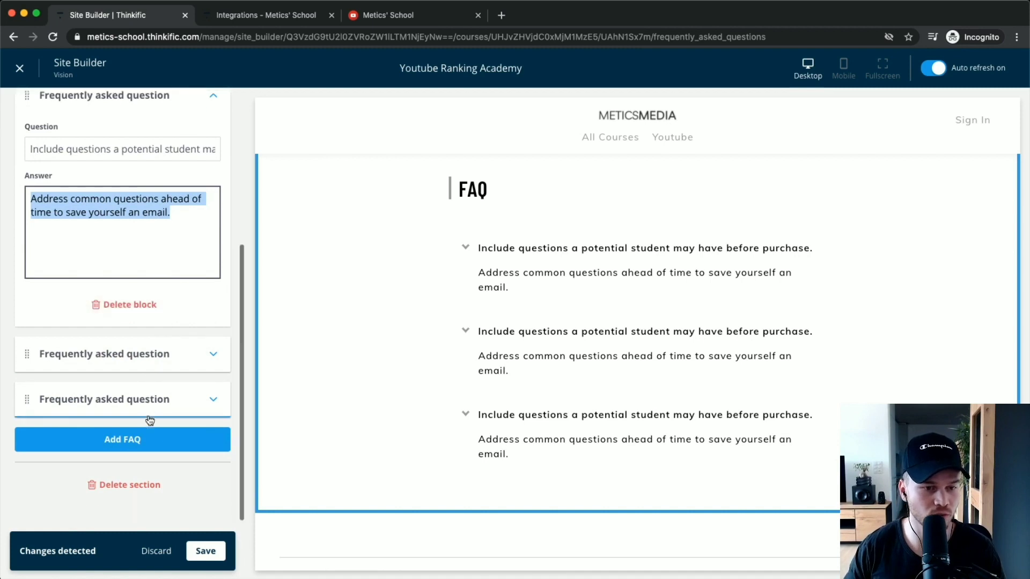
scroll(150, 420, up, 5)
click(24, 161)
Add a Social proof: testimonials section below the Frequently asked questions section
scroll(122, 289, down, 1)
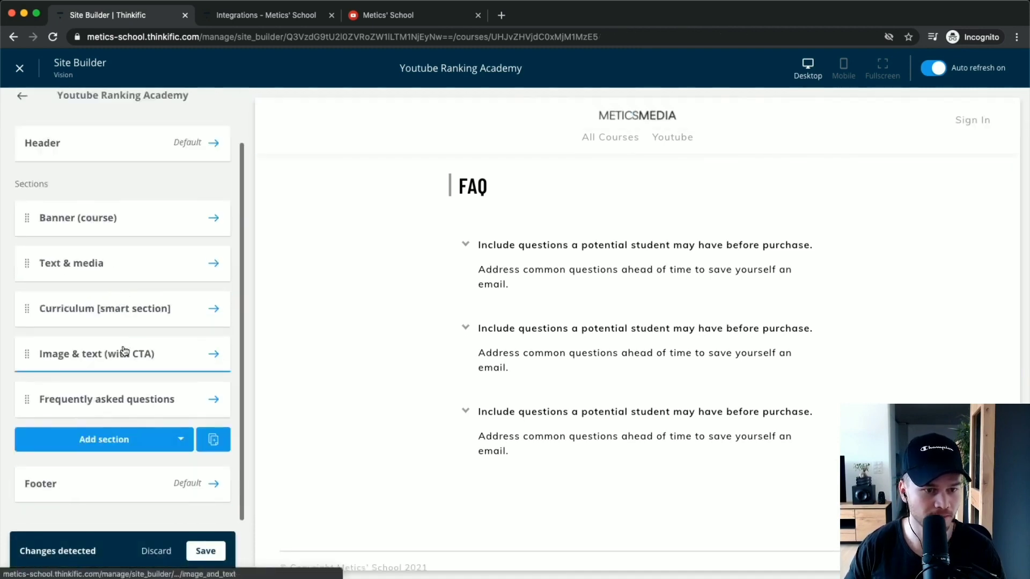
click(132, 446)
text(tes)
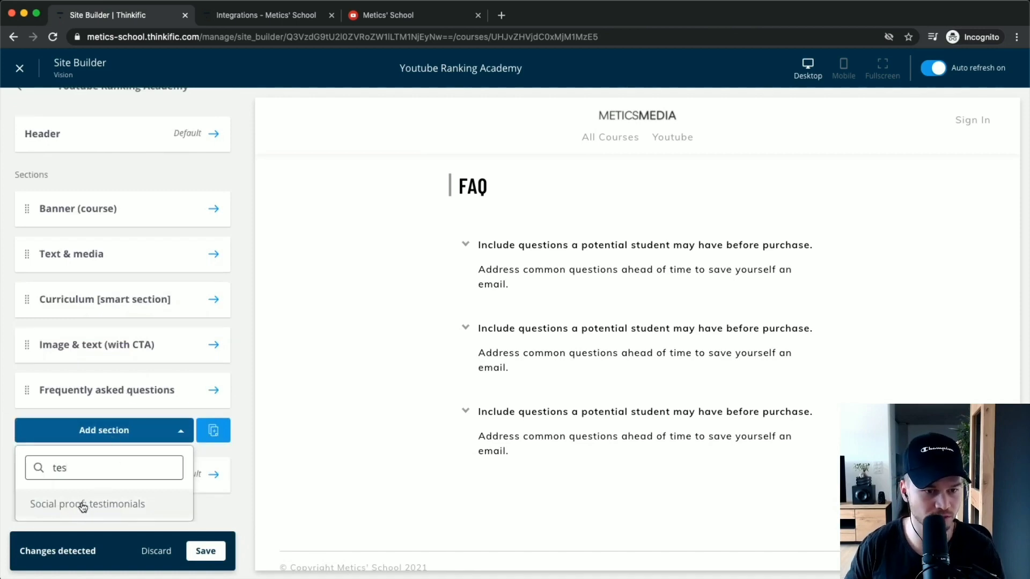
click(84, 505)
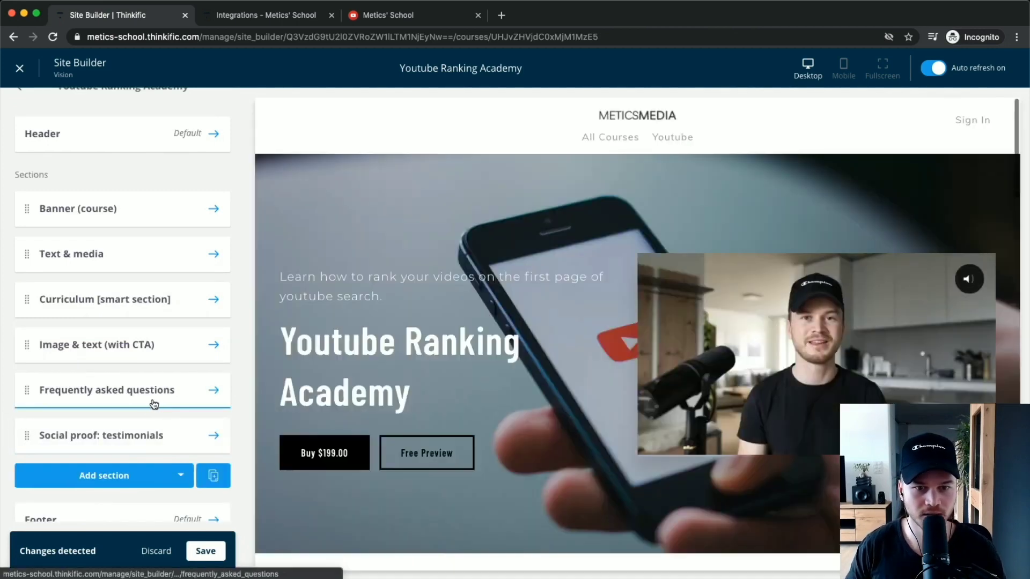
Try to upload TN1 (100 of 1).jpg from the Testimonials folder as the first testimonial's avatar
click(135, 426)
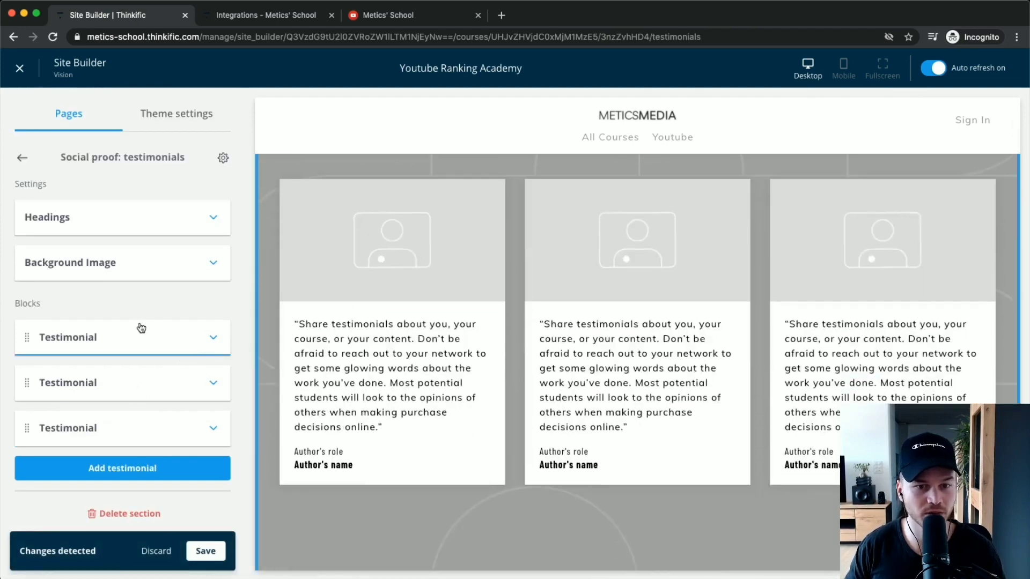
click(183, 333)
scroll(128, 346, down, 5)
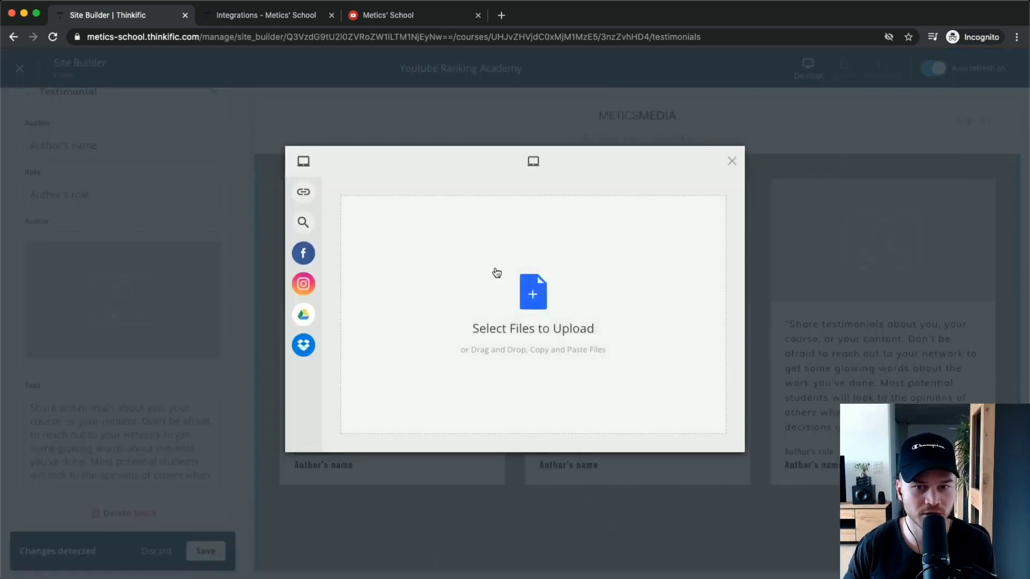
click(494, 272)
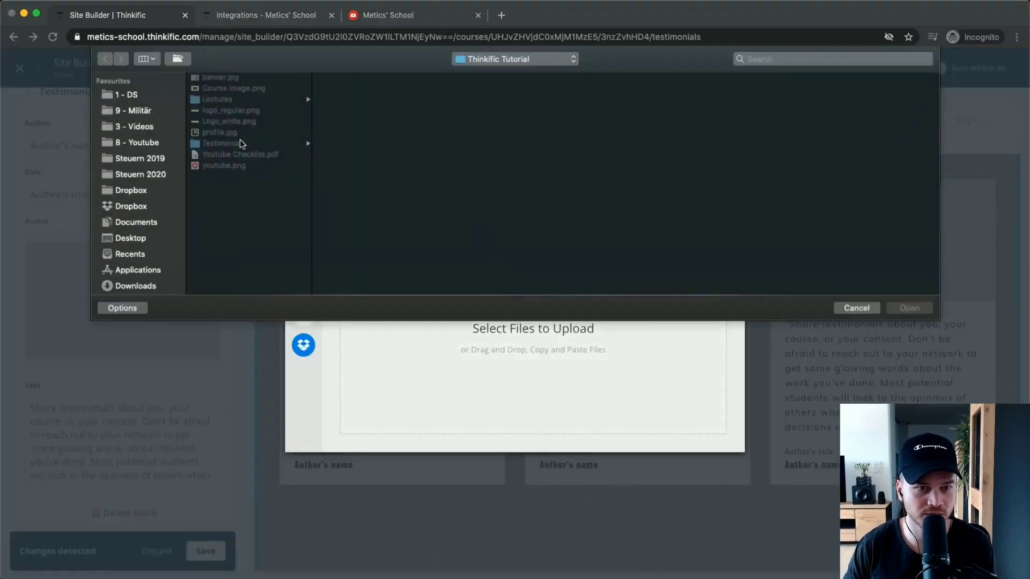
click(216, 79)
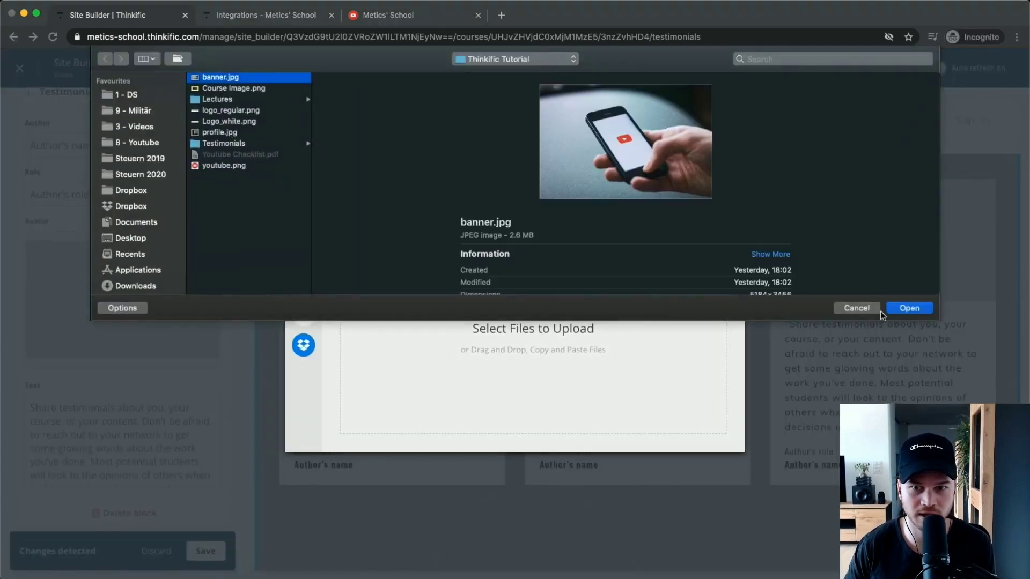
click(223, 143)
click(356, 78)
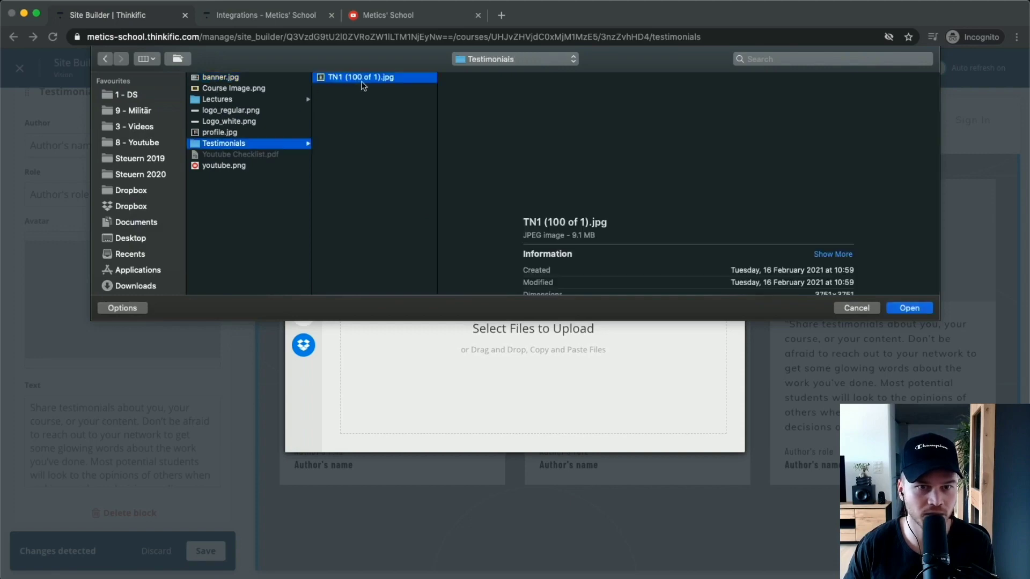
click(906, 311)
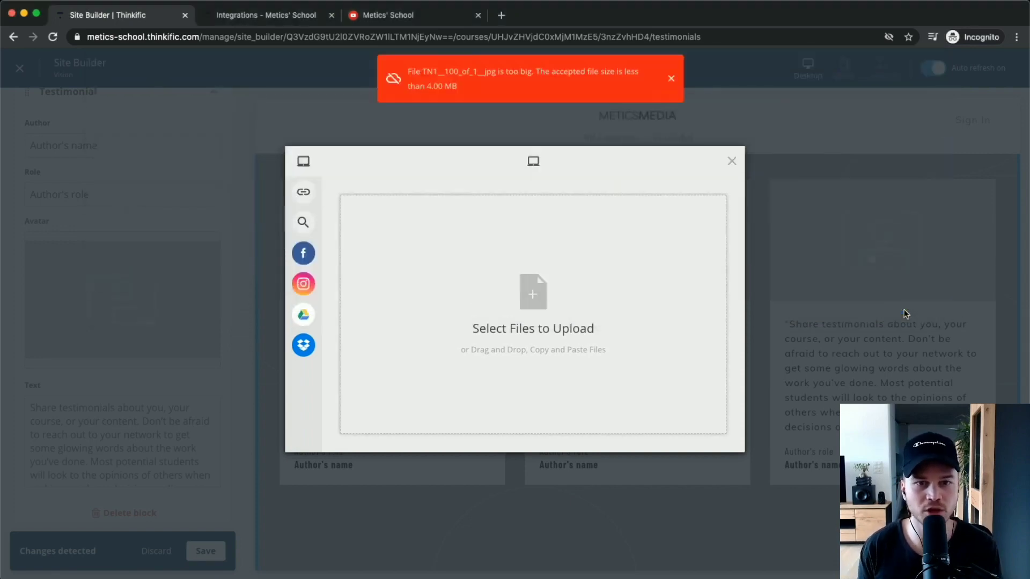
click(671, 78)
click(732, 161)
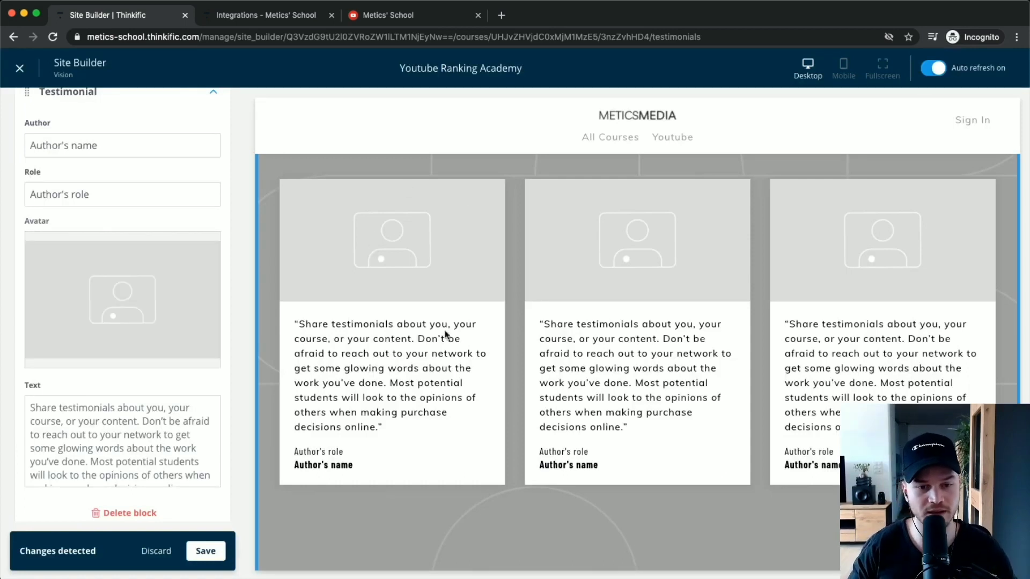
Add a fourth testimonial block to the testimonials section and return to the page's section list
scroll(97, 462, down, 1)
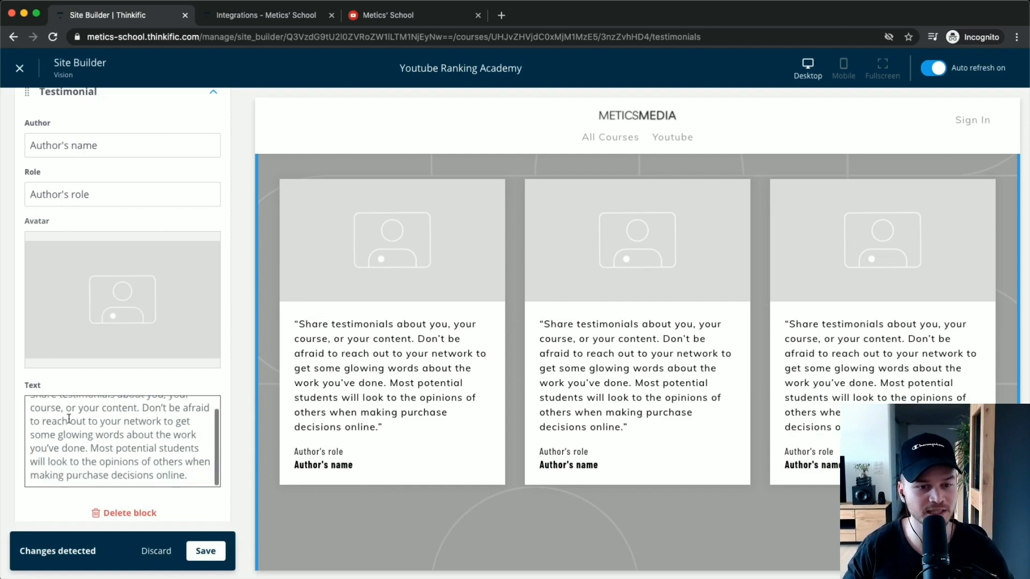
scroll(400, 364, down, 2)
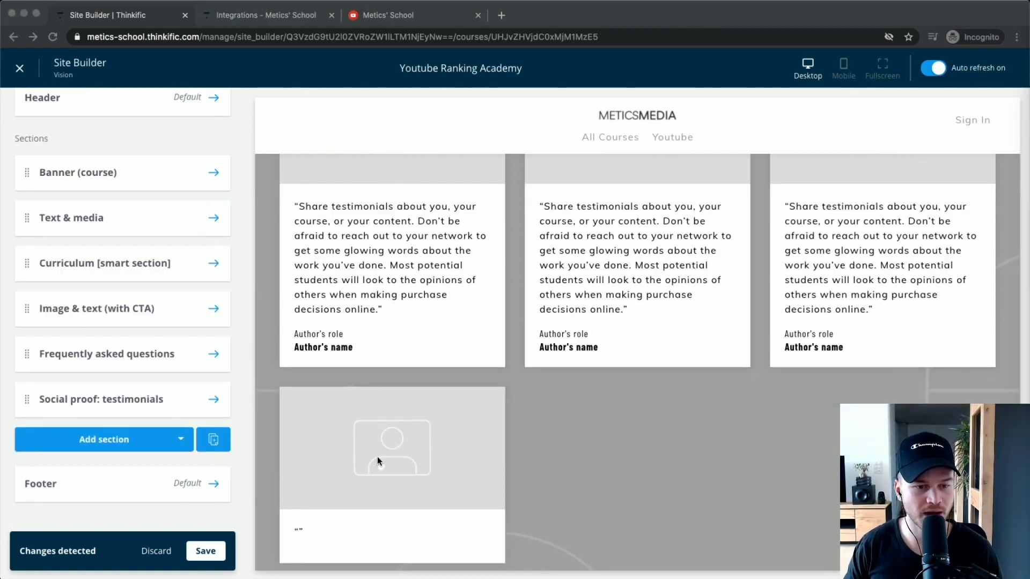
Add a Text (with CTA) section below the testimonials section
click(134, 442)
click(172, 436)
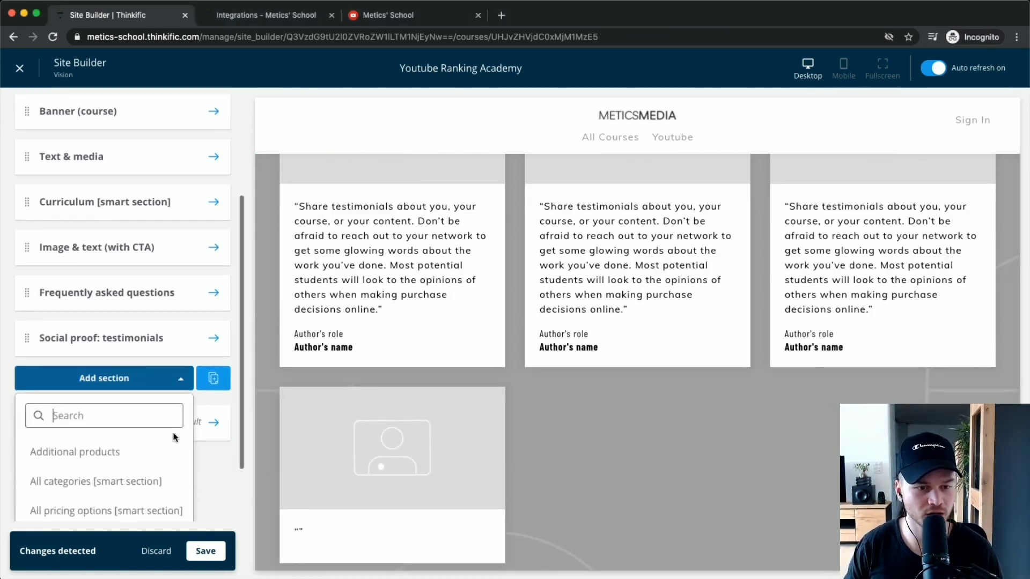
text(text)
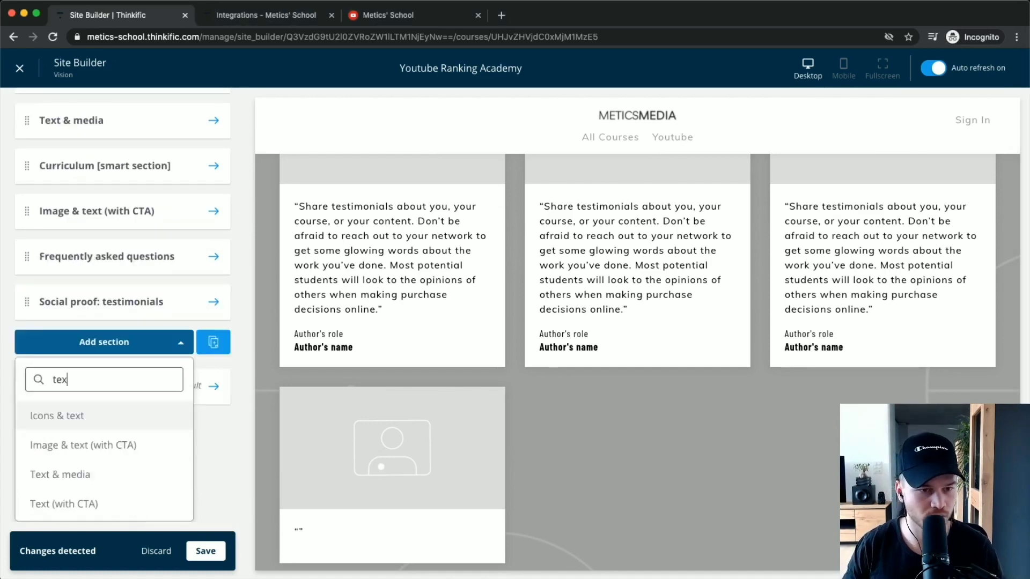
click(61, 504)
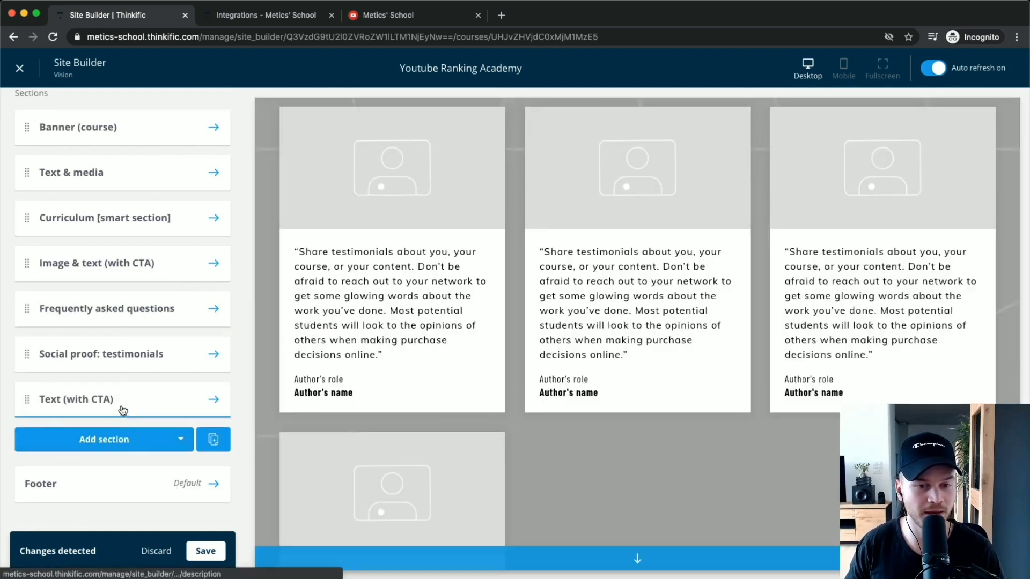
Set the heading of the Text (with CTA) section to "Get more views now!"
click(123, 411)
click(86, 228)
scroll(88, 236, down, 1)
drag(100, 240, 20, 245)
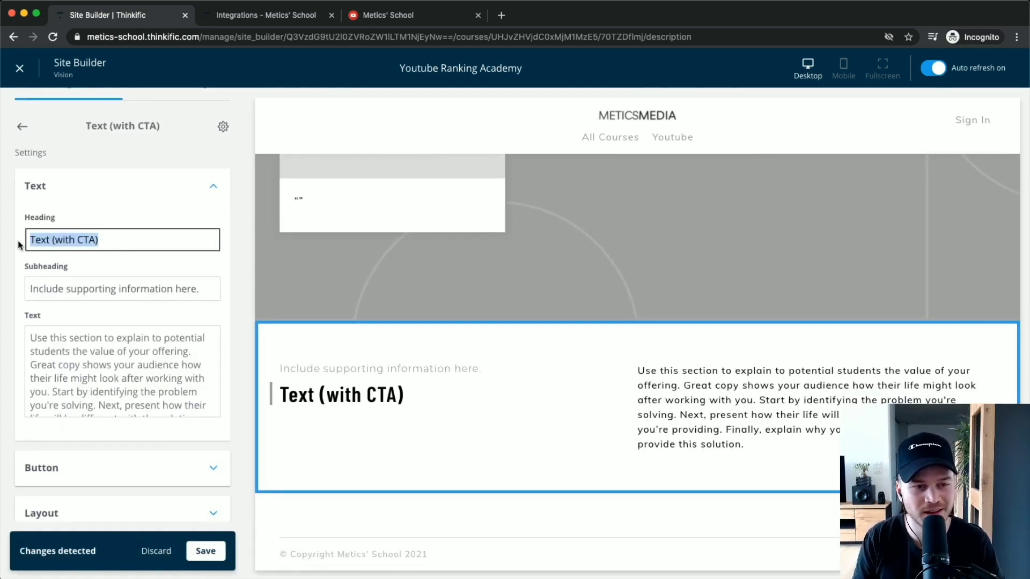
text(Get more views now!)
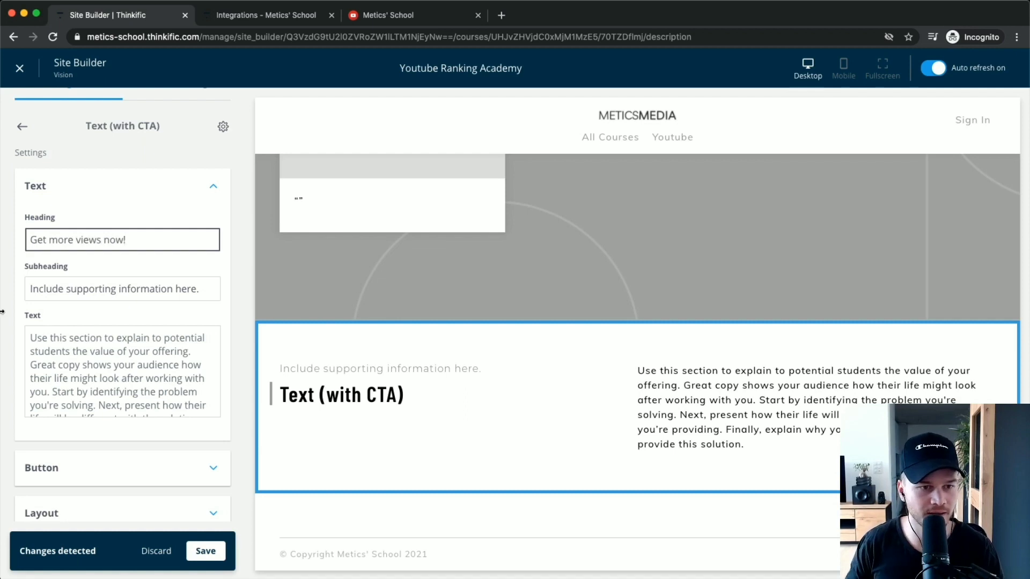
Remove the exclamation mark from the section heading and look through the placeholder body text
click(30, 290)
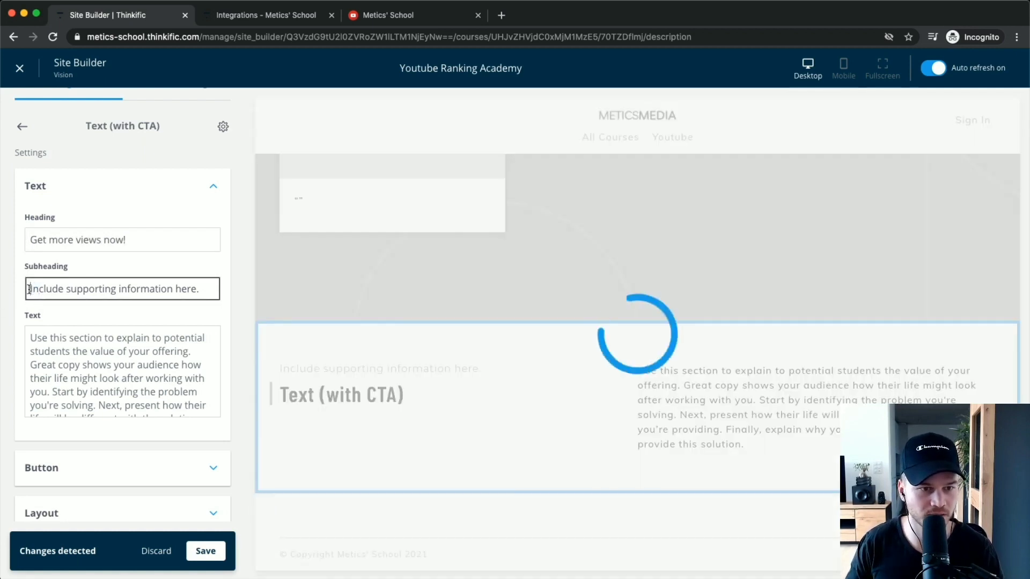
drag(29, 290, 222, 294)
key(BackSpace)
click(93, 353)
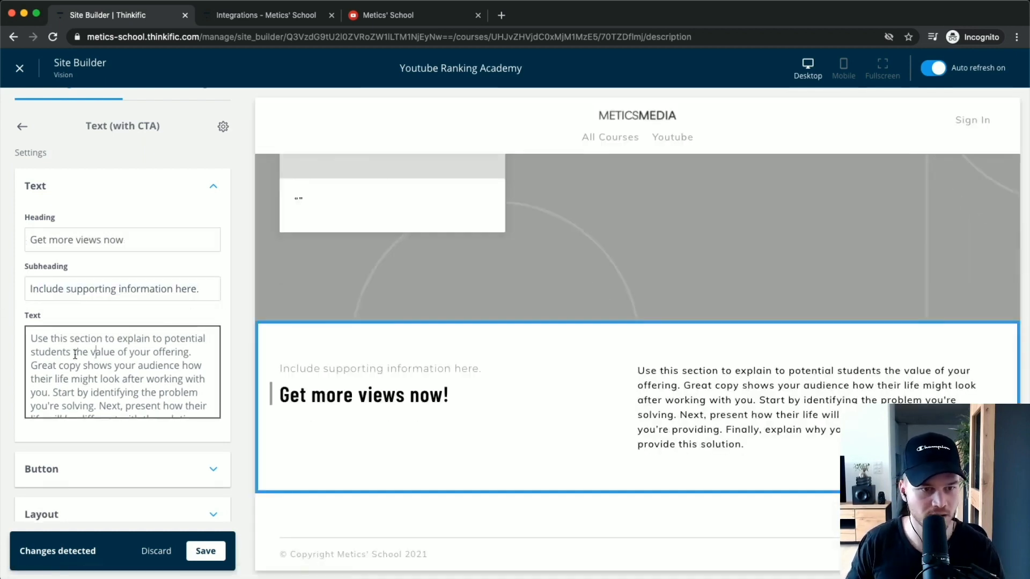
drag(33, 337, 204, 400)
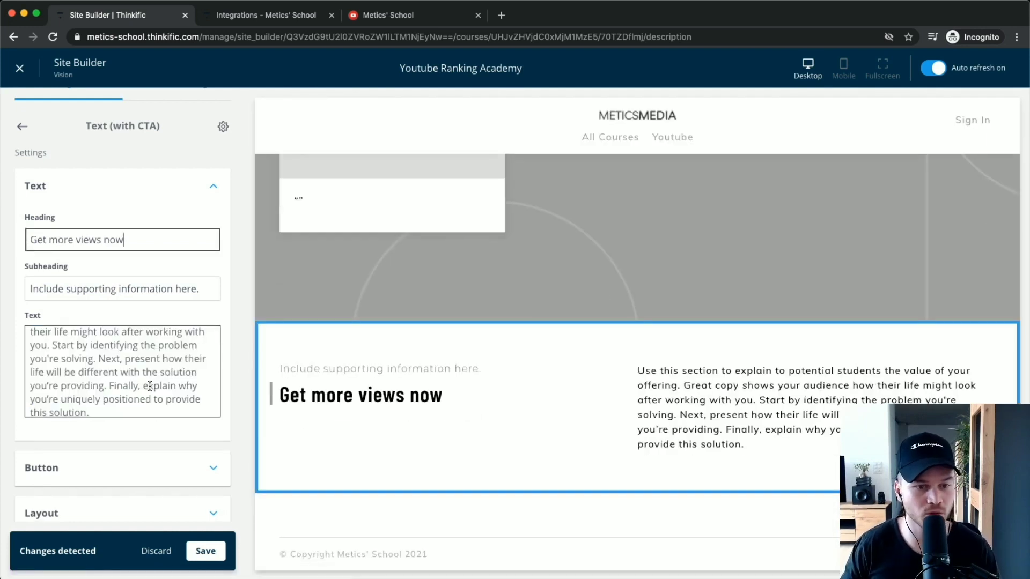
scroll(155, 380, down, 1)
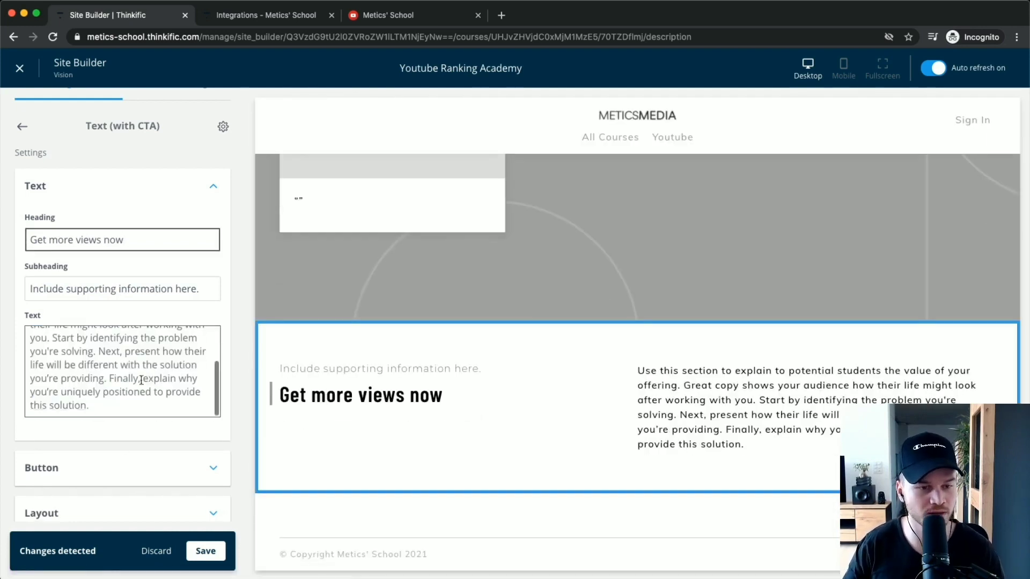
Link the section's button to the checkout page of Youtube Ranking Academy at the Default - $199.00 price
click(122, 468)
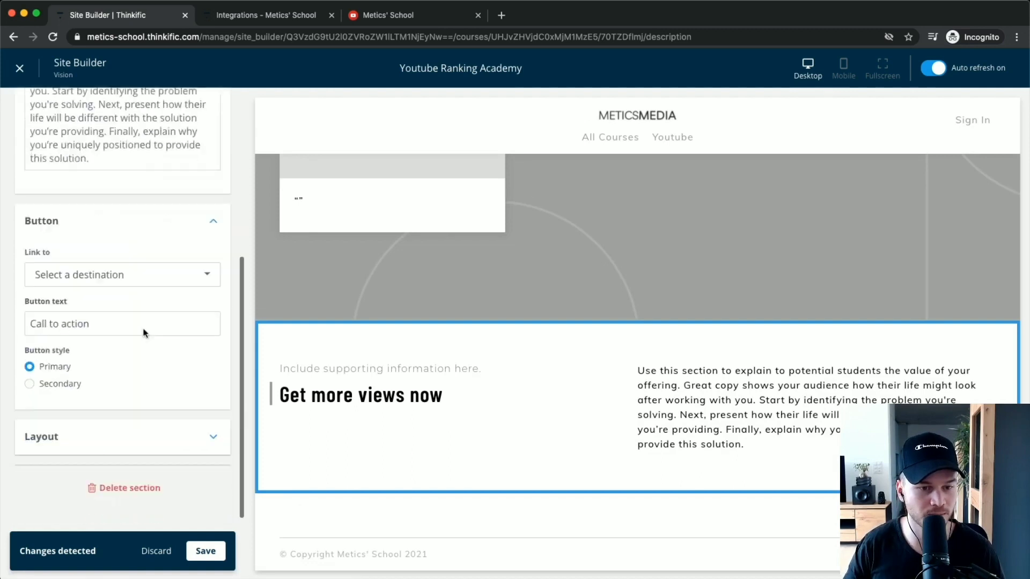
click(129, 273)
click(95, 349)
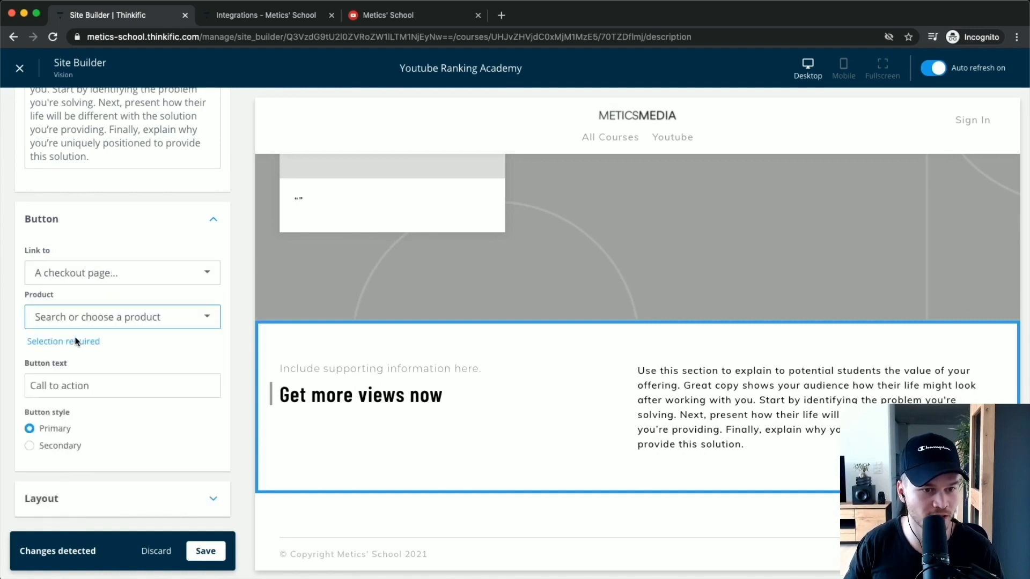
click(113, 321)
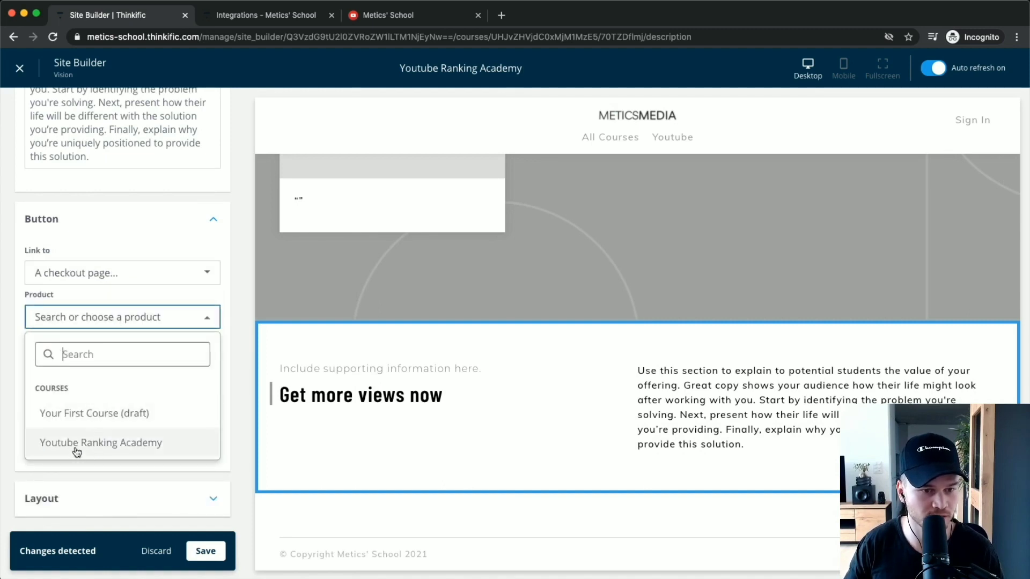
click(75, 450)
click(114, 361)
click(114, 432)
click(76, 412)
scroll(76, 413, down, 1)
Set the call-to-action button's text to "Enroll now"
click(75, 389)
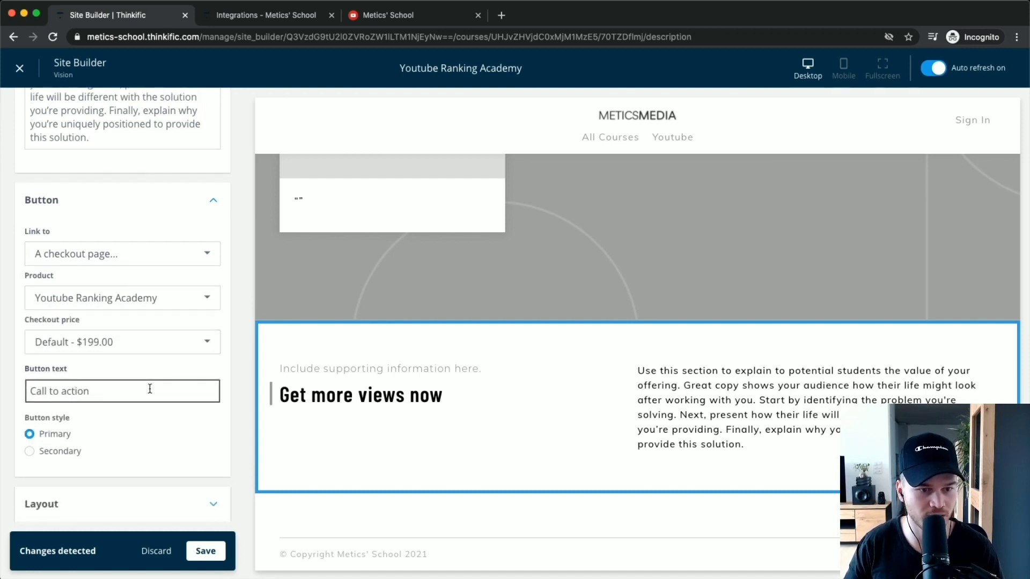
click(124, 388)
triple_click(124, 388)
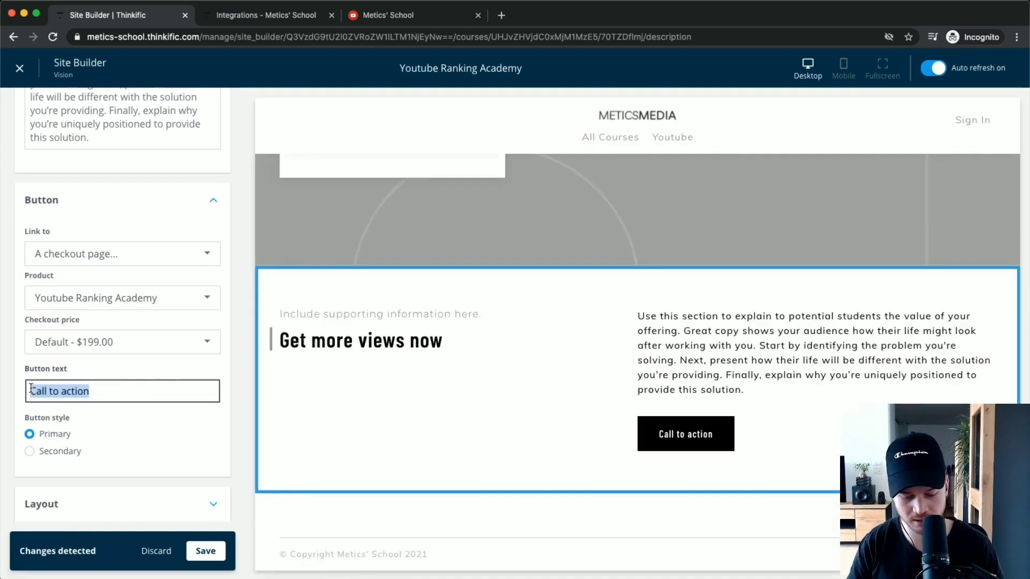
text(Enroll now)
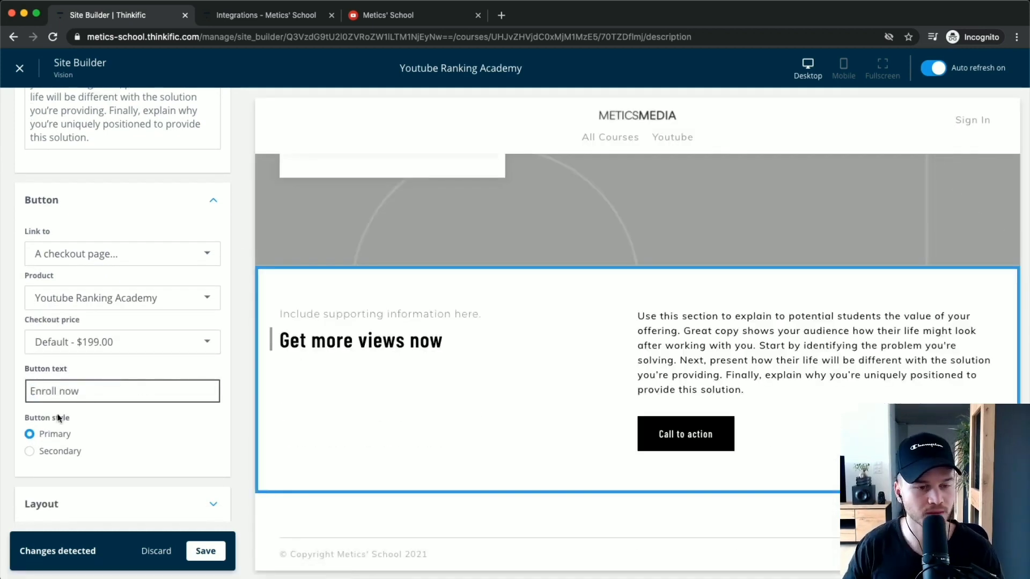
scroll(98, 443, down, 2)
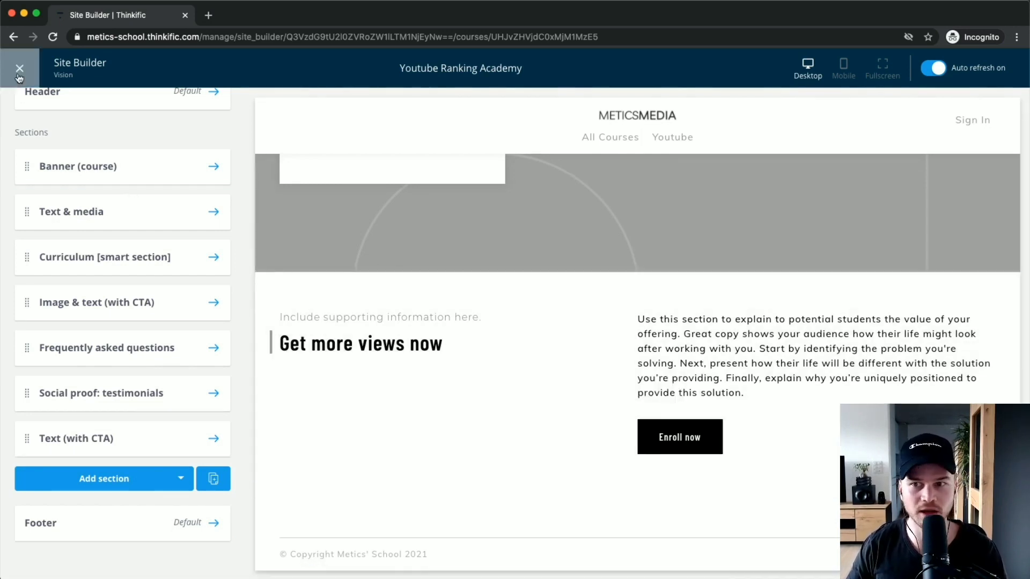
Leave the site builder, preview the website and open its Youtube Ranking Academy course page
click(19, 78)
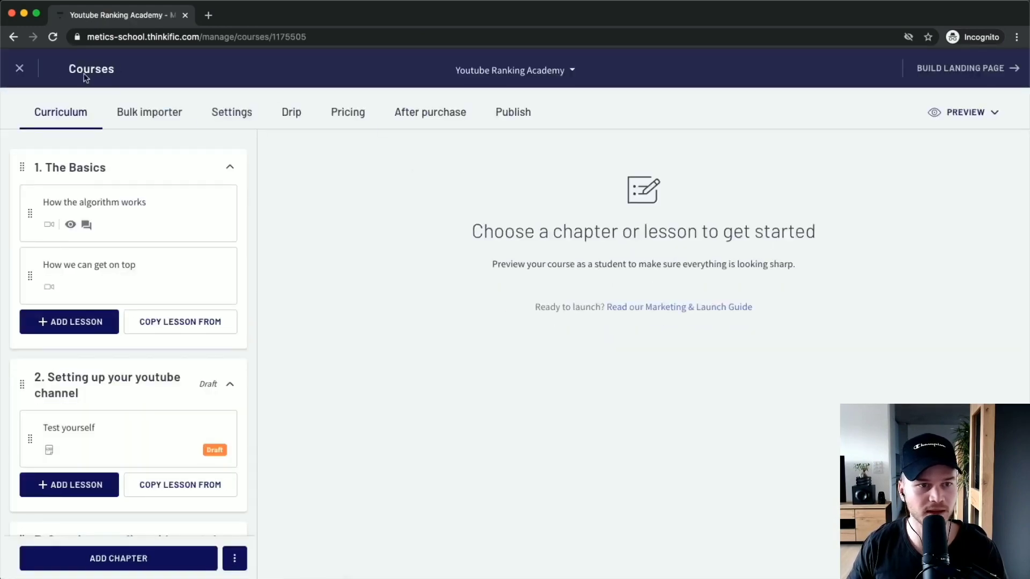
click(19, 69)
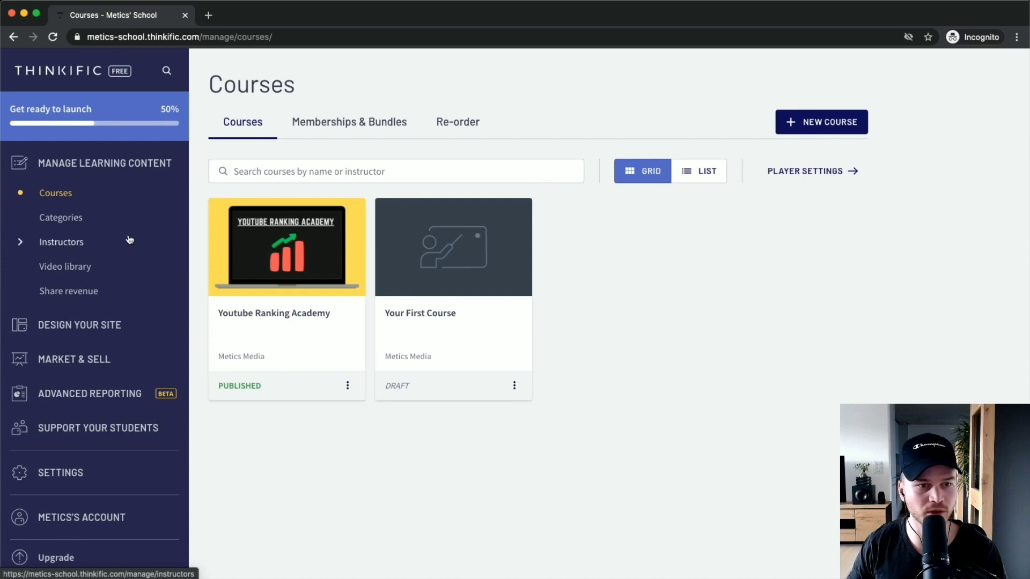
scroll(69, 315, down, 1)
click(68, 315)
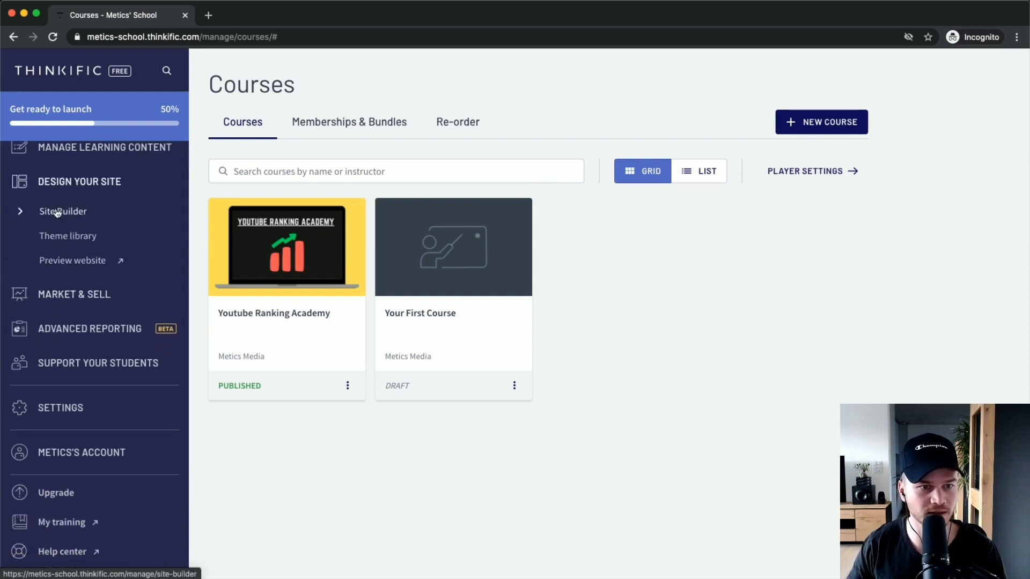
click(75, 262)
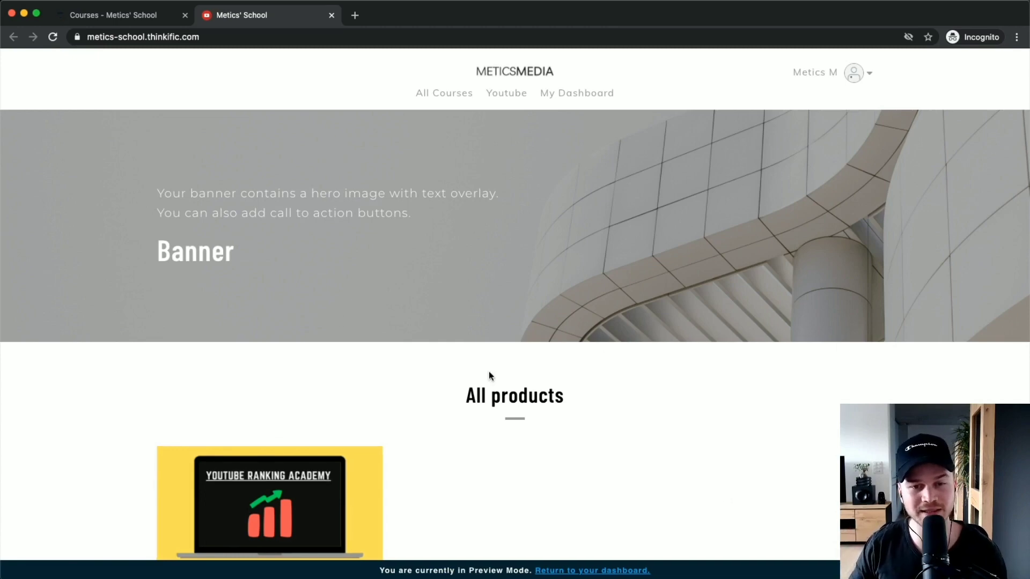
scroll(587, 263, down, 5)
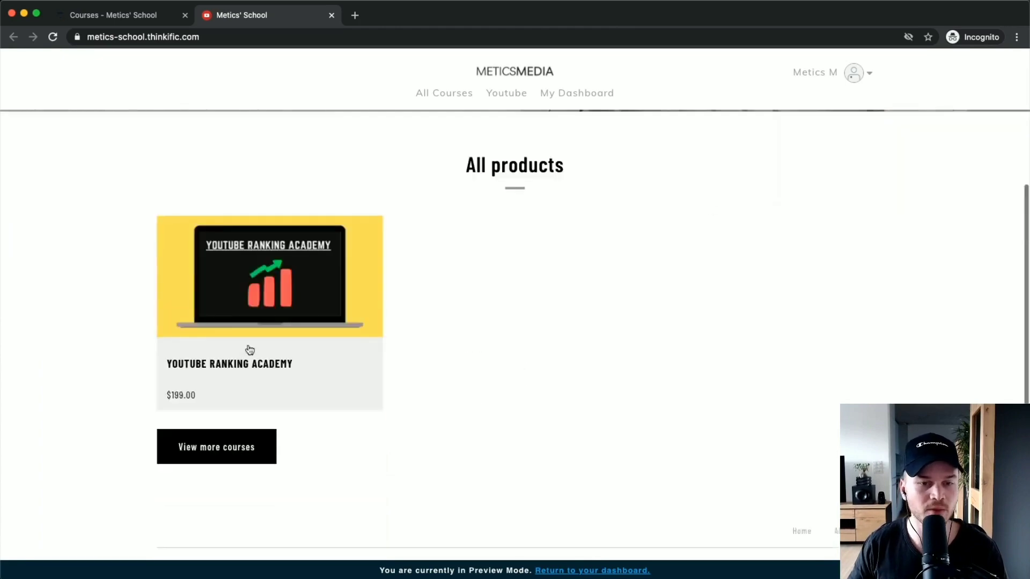
click(263, 287)
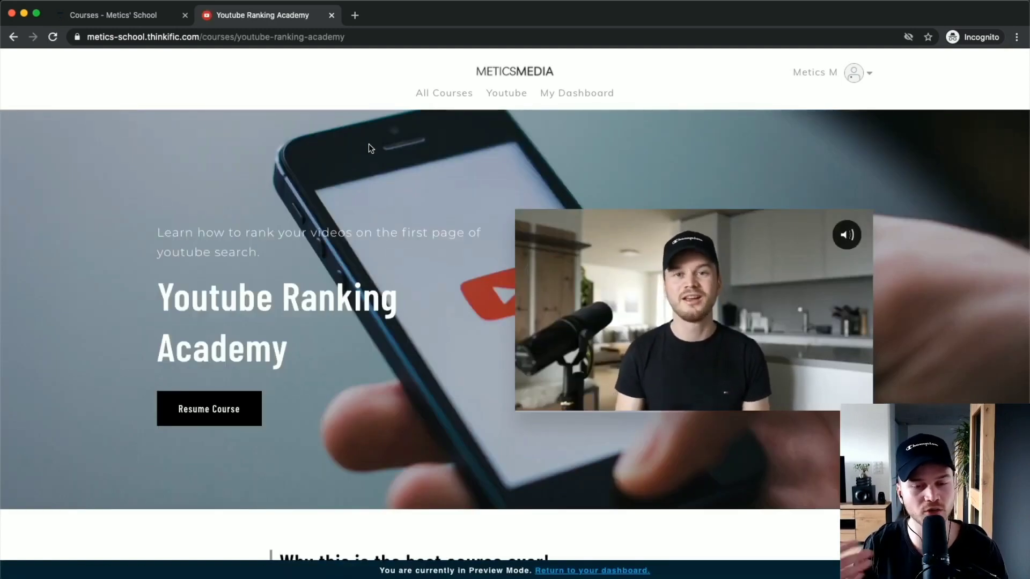
Copy the course page's address and open it in Firefox to view it as a signed-out visitor
drag(375, 37, 157, 39)
right_click(247, 34)
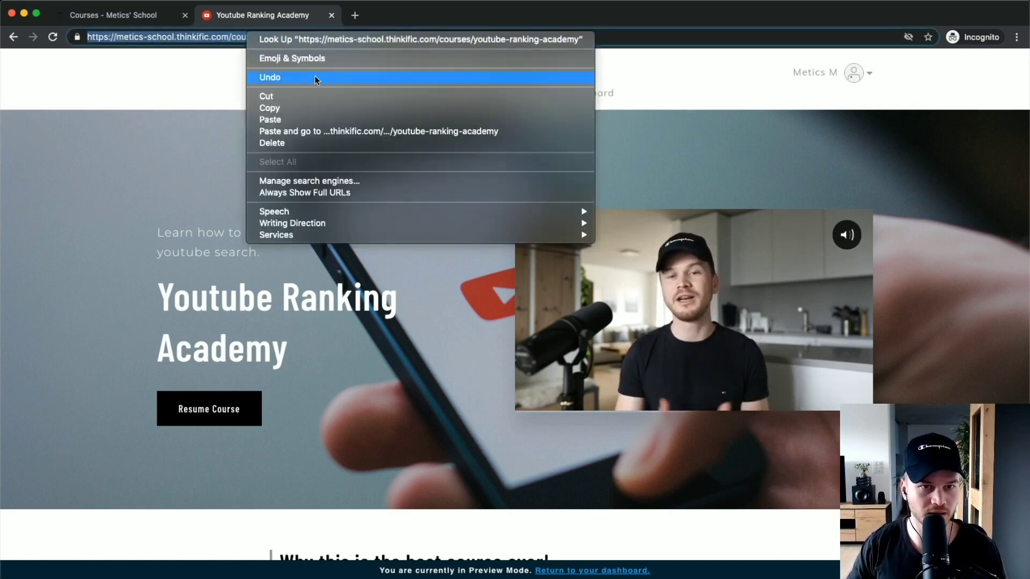
click(305, 107)
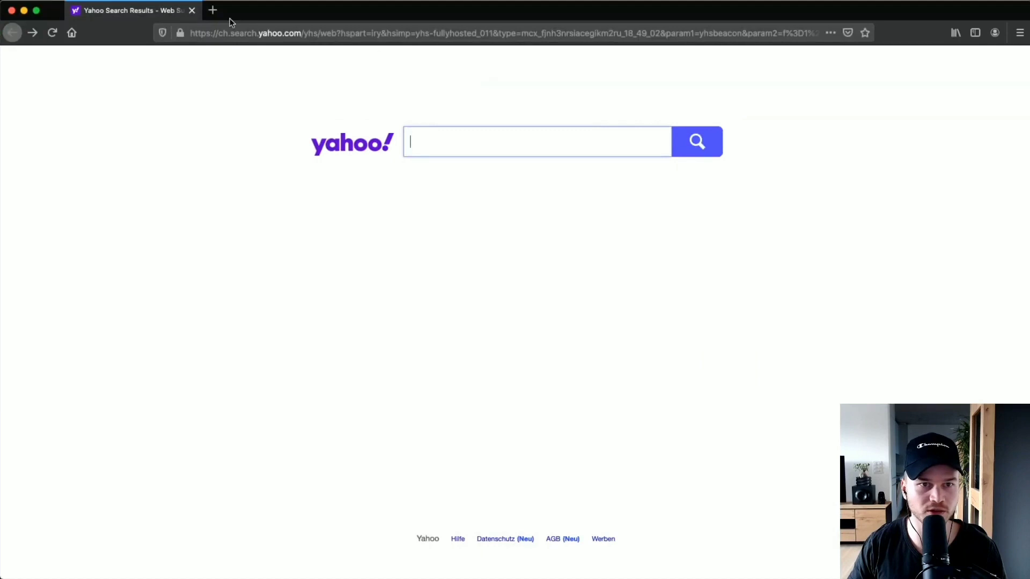
click(236, 33)
key(super+v)
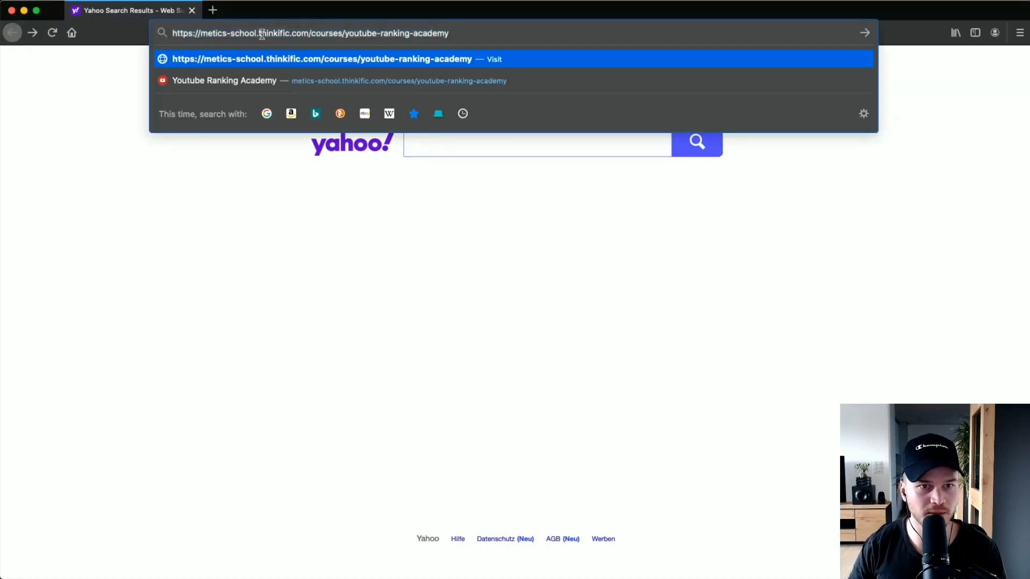
key(Return)
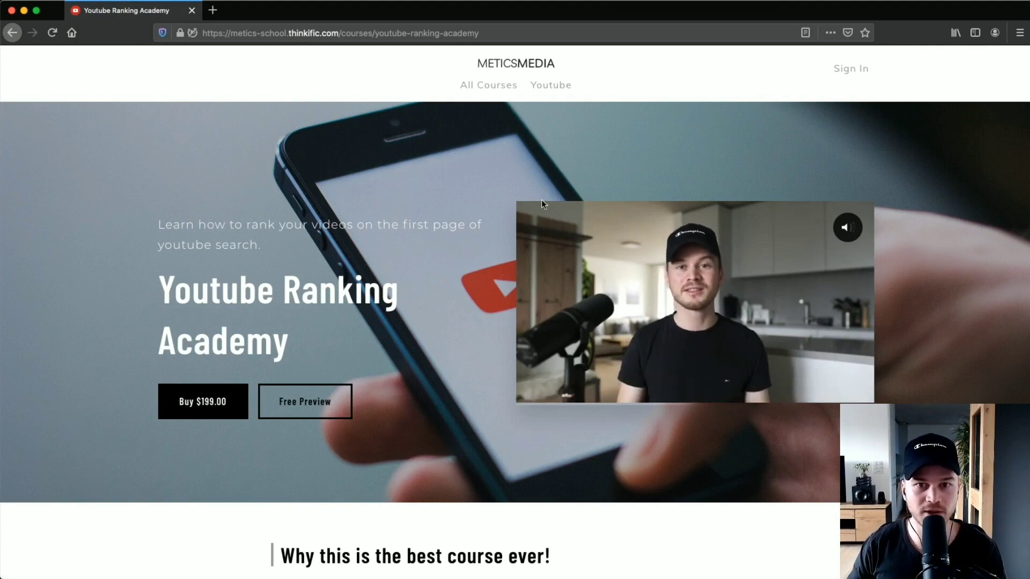
Play the banner video with sound, pause it and view the top of the course page
click(847, 226)
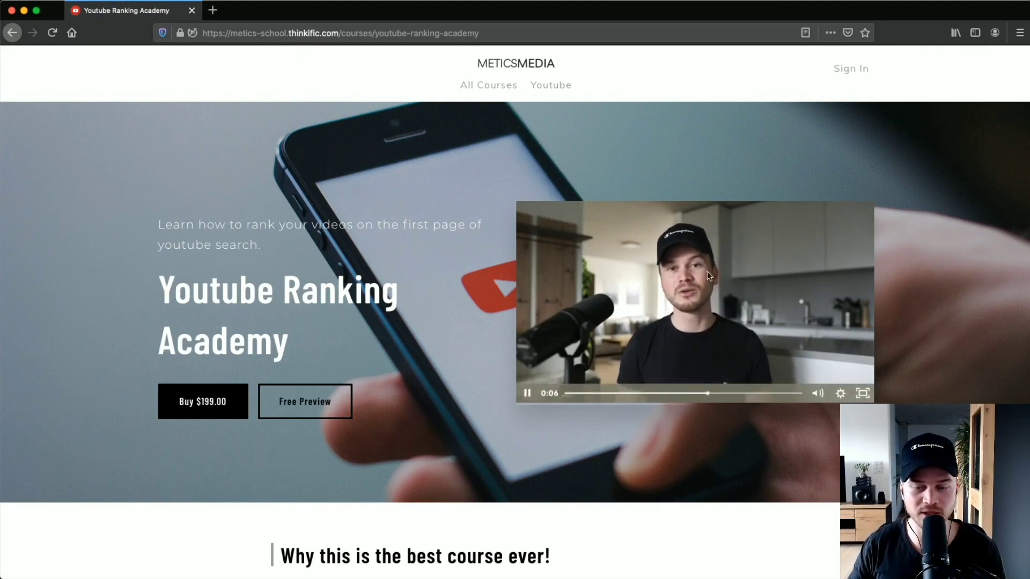
click(527, 393)
scroll(474, 332, down, 3)
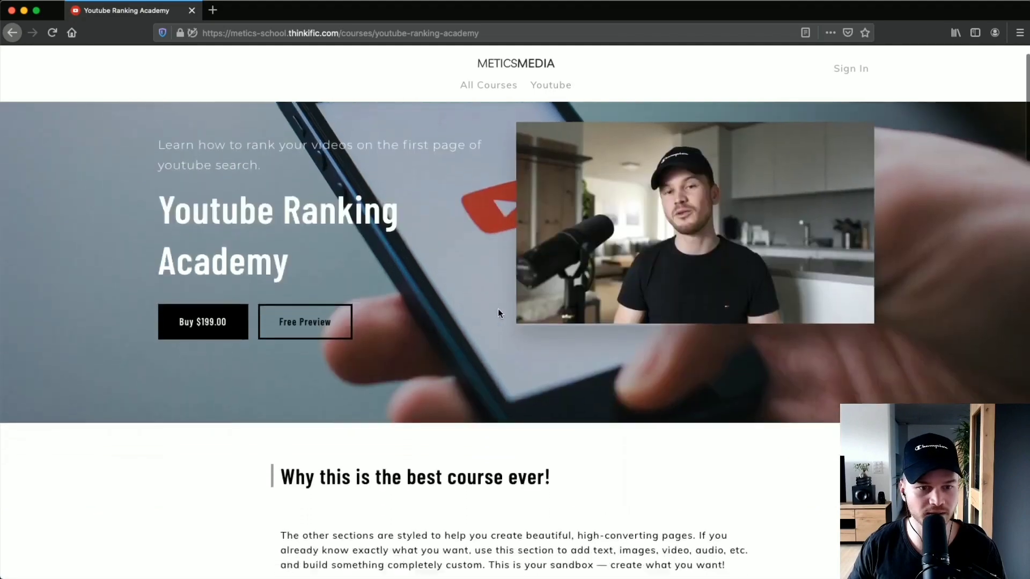
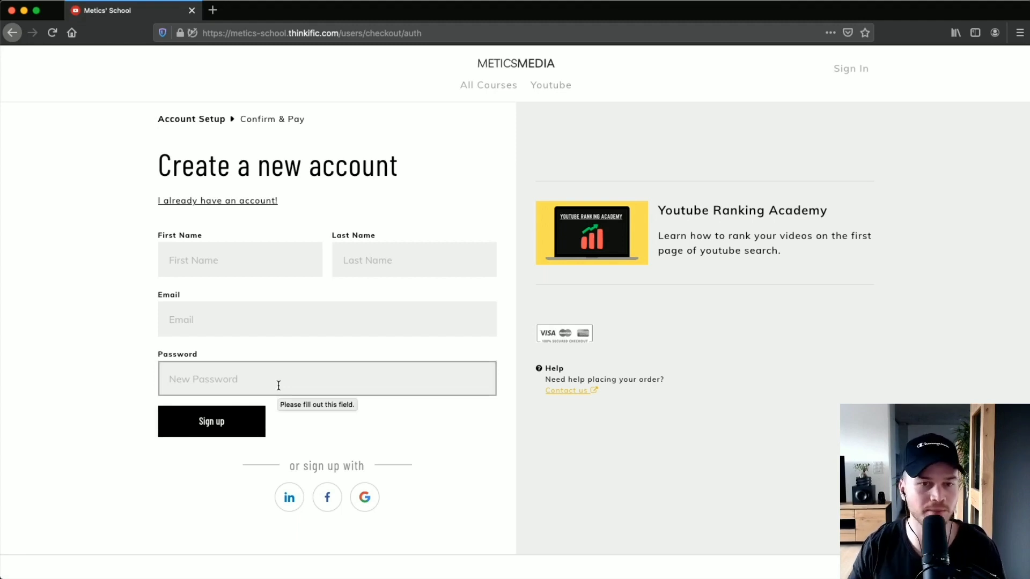
Return from checkout to review the course page's sections, test the Enroll now button and close the visitor view
click(12, 33)
scroll(472, 340, down, 6)
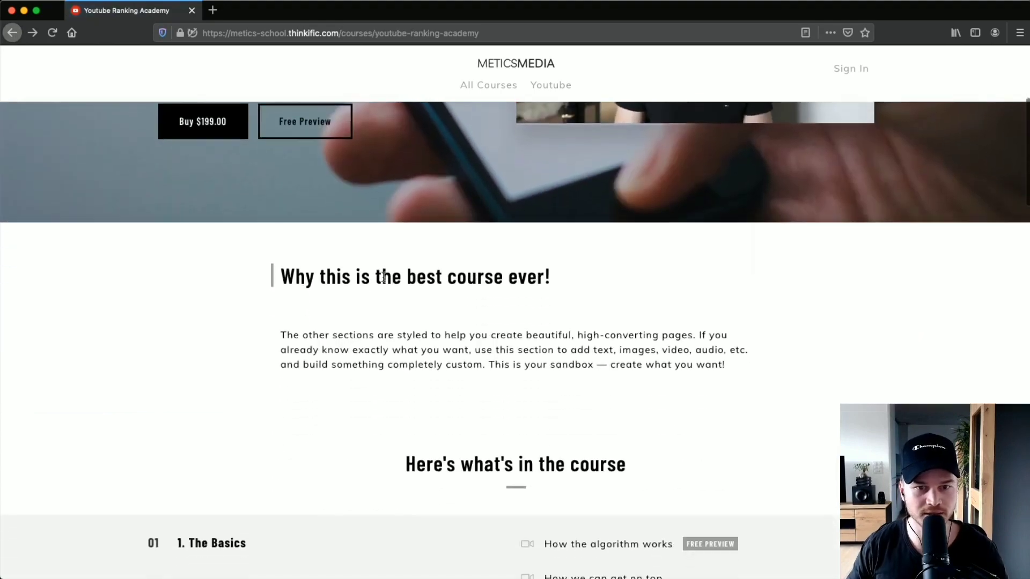
scroll(538, 223, down, 10)
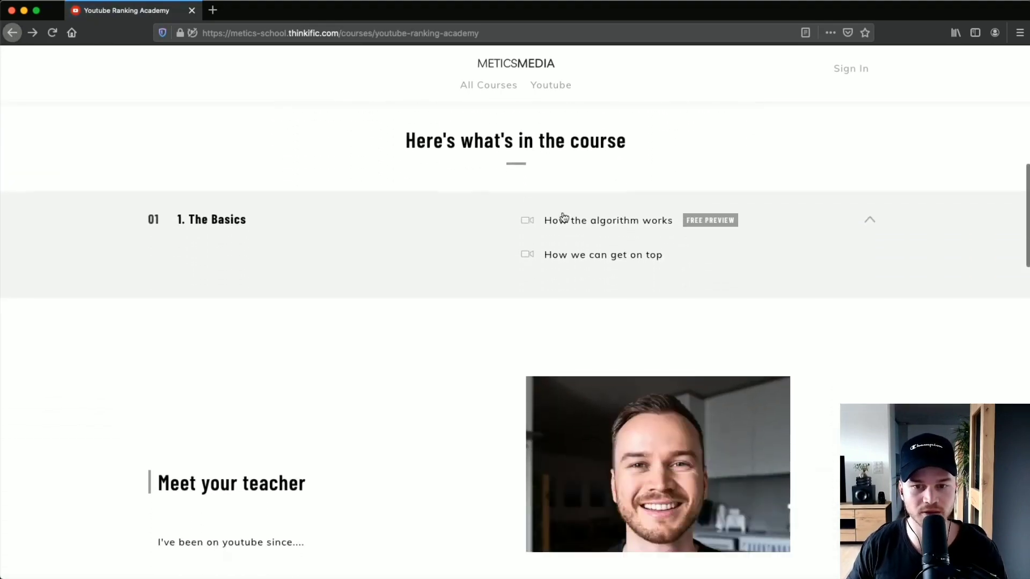
scroll(562, 296, down, 15)
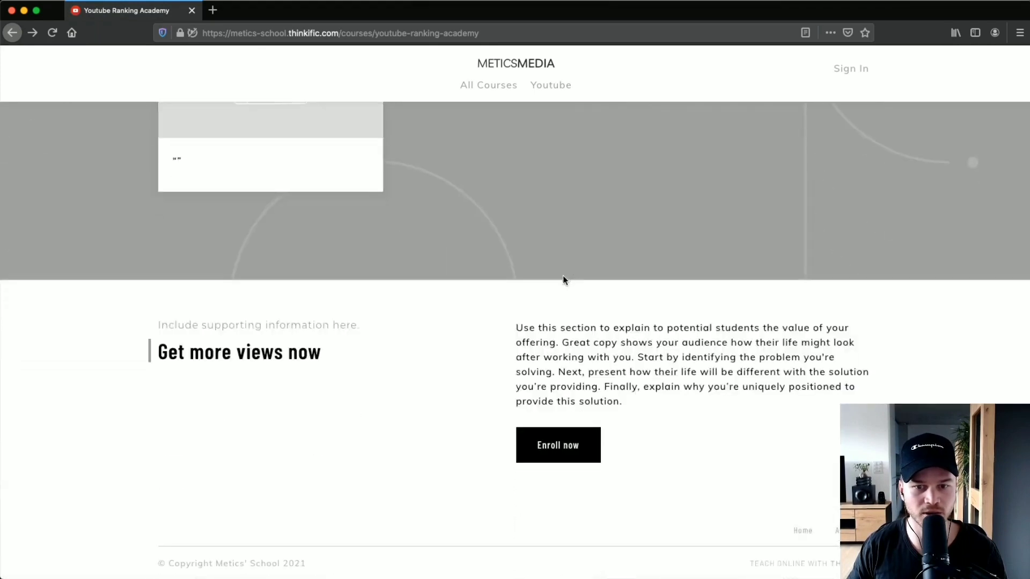
click(536, 447)
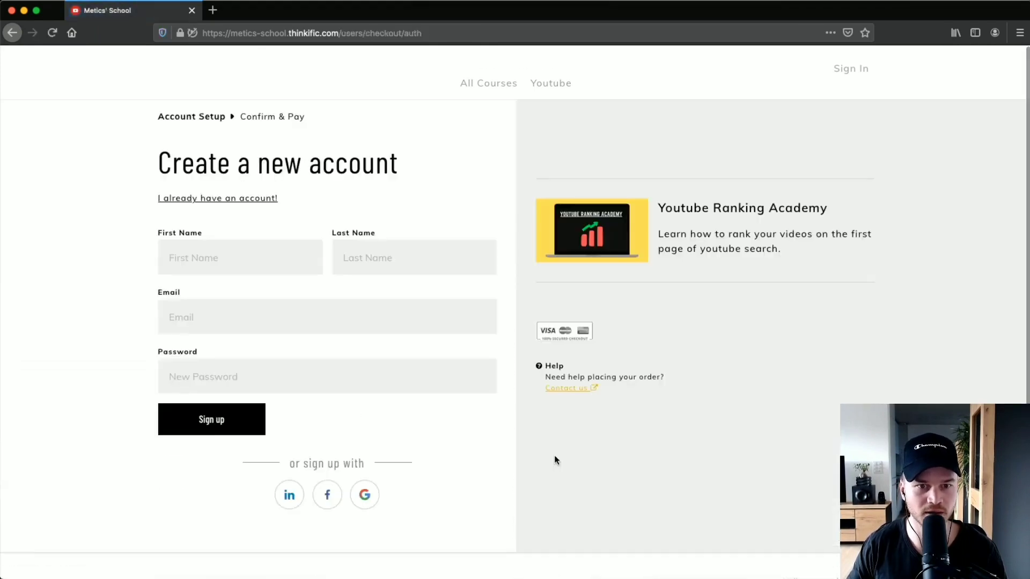
click(192, 15)
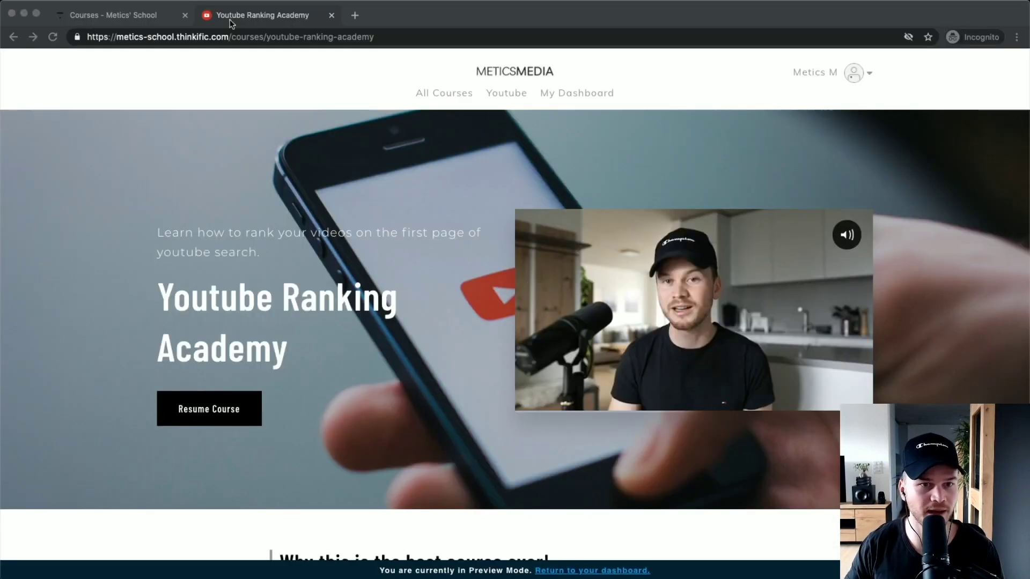
Return to the Thinkific dashboard, briefly preview the website and open the Site Builder for the whole site
click(117, 16)
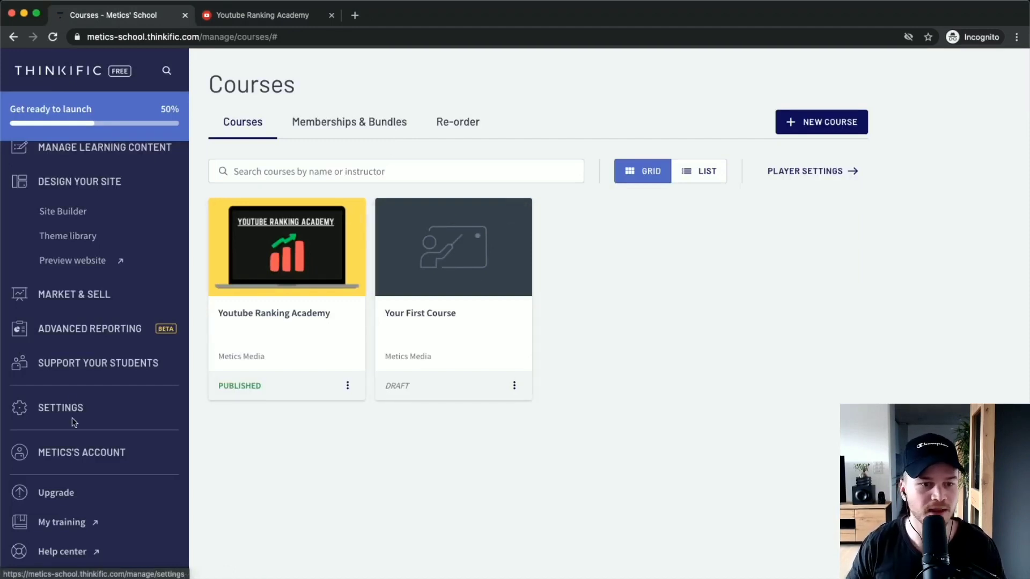
click(72, 261)
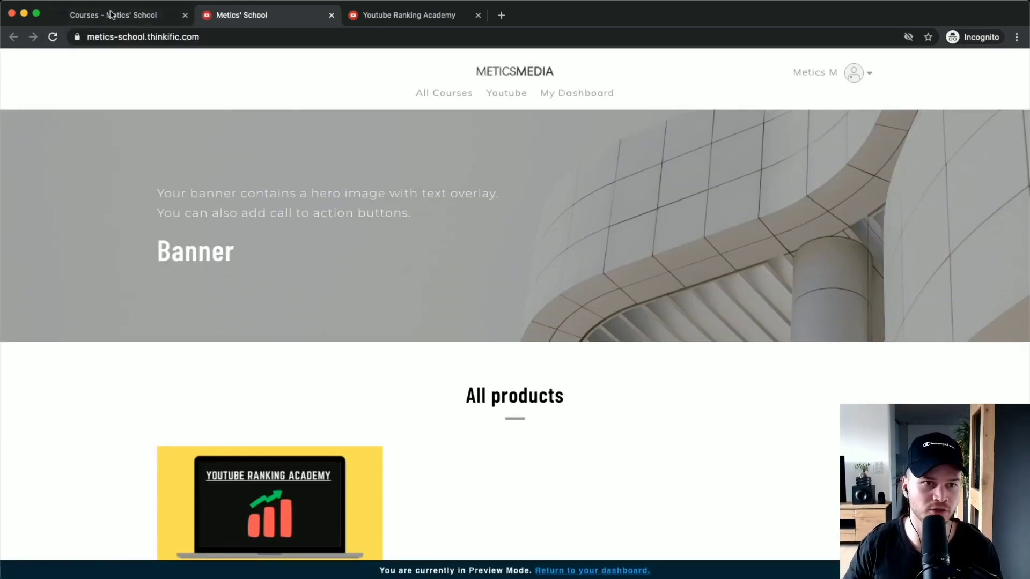
click(114, 15)
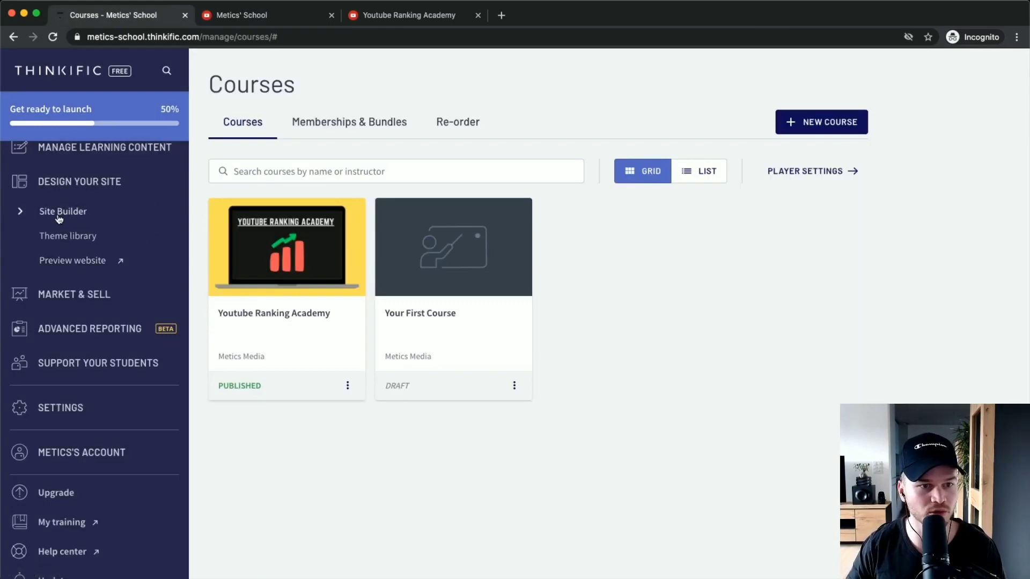
scroll(57, 211, up, 5)
click(98, 213)
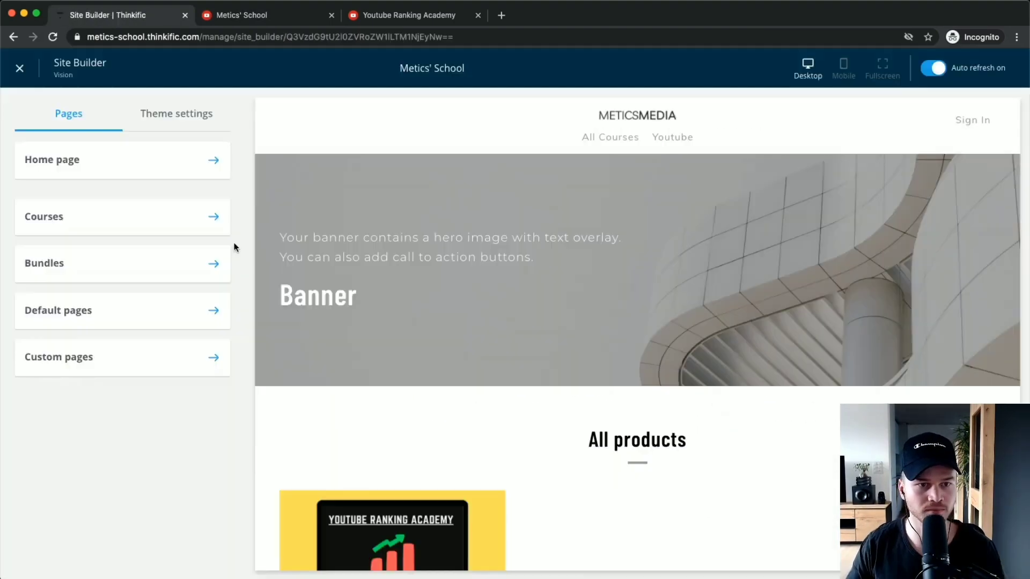
Open the home page for editing
click(150, 161)
scroll(60, 213, up, 3)
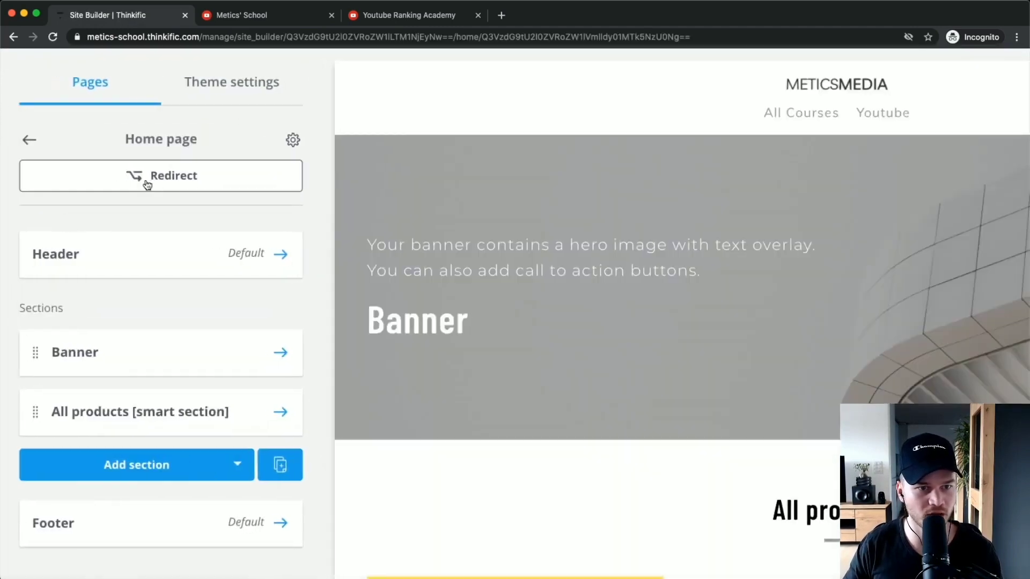
Try a redirect from the home page to the Youtube Ranking Academy course page, and remove it again
click(147, 179)
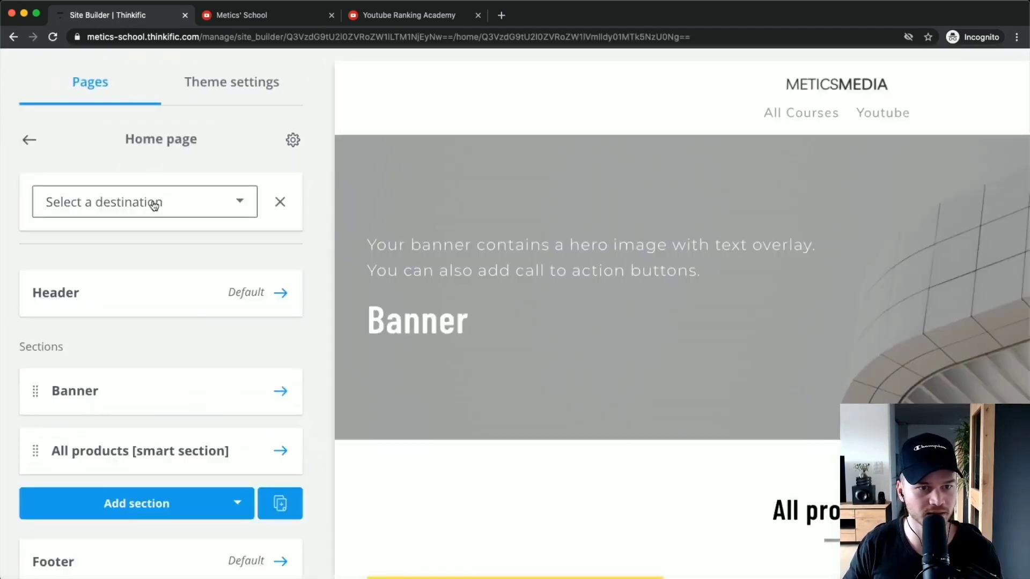
click(151, 204)
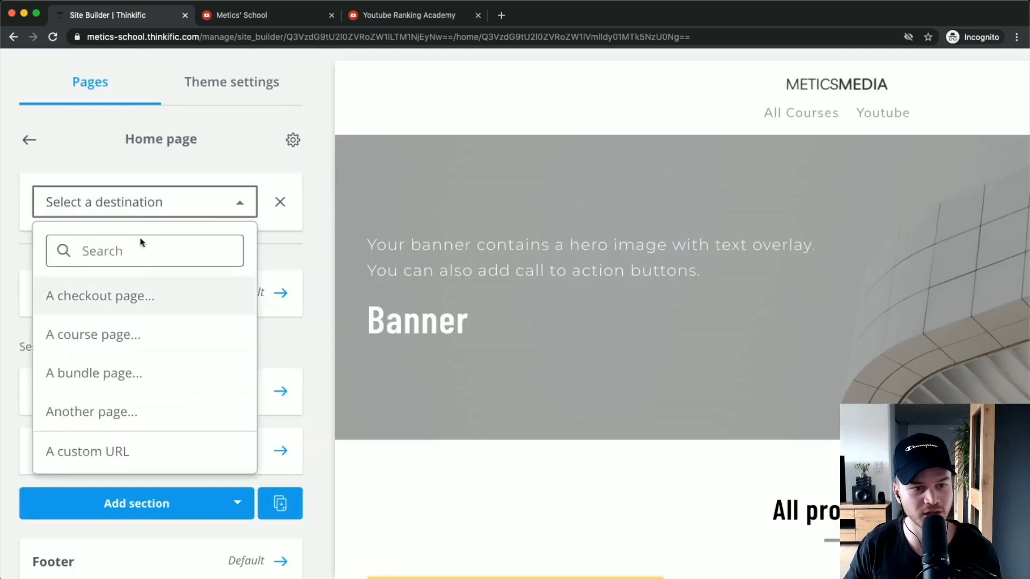
click(101, 338)
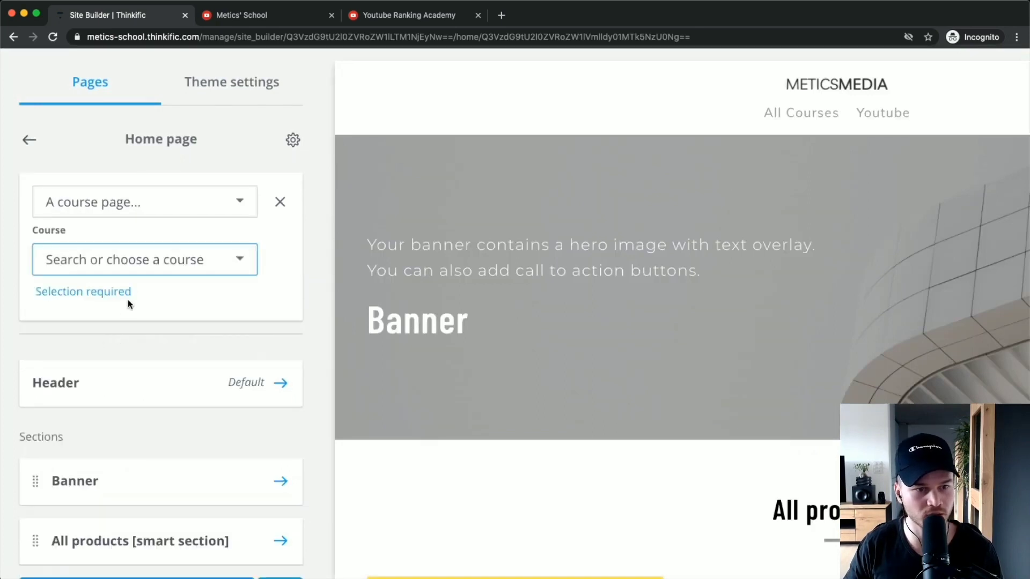
click(115, 261)
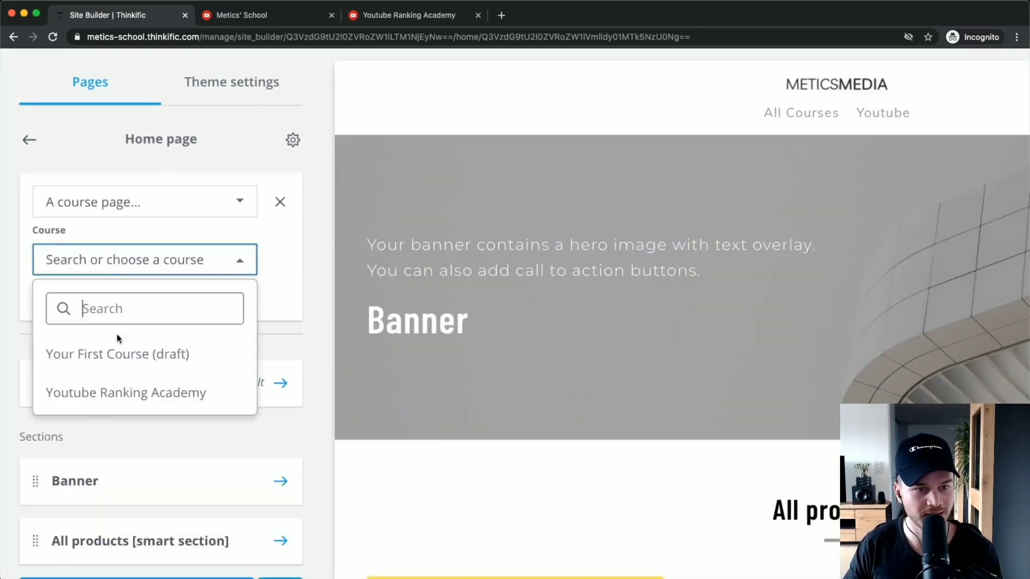
click(108, 394)
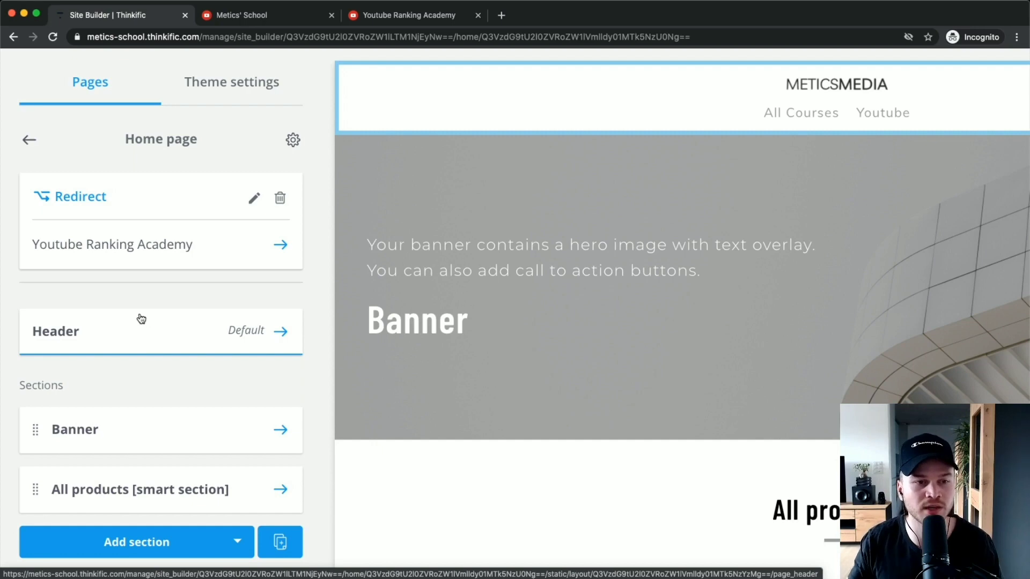
click(280, 198)
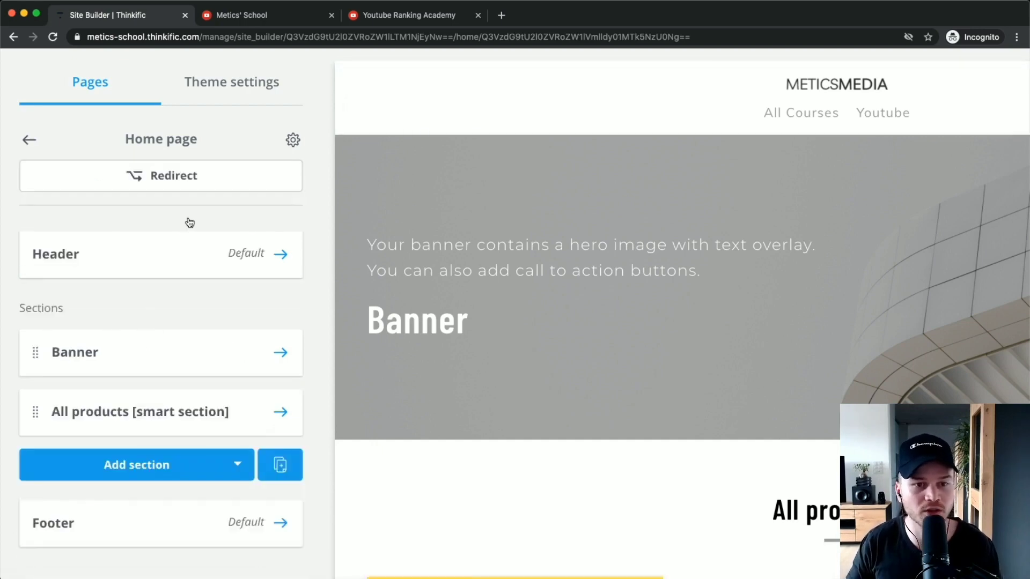
Redirect the home page to the course page of Youtube Ranking Academy and save the change
scroll(222, 230, down, 2)
scroll(339, 250, down, 3)
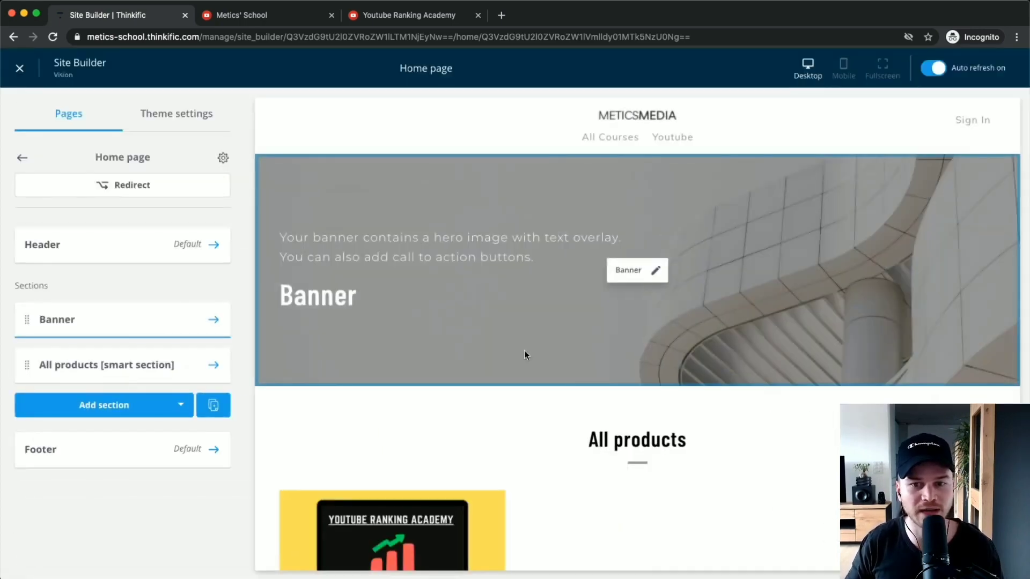
scroll(444, 314, down, 3)
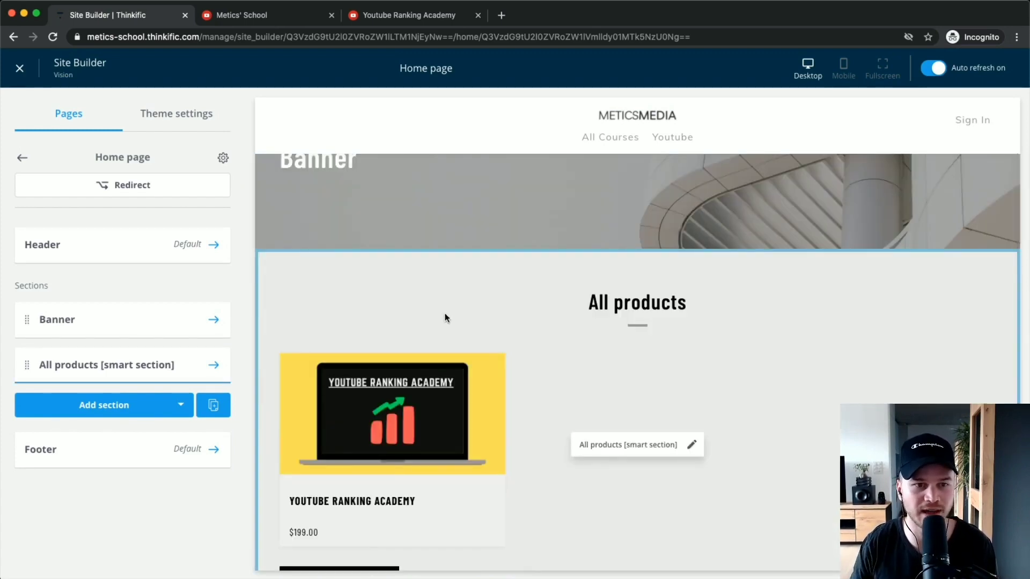
scroll(471, 349, up, 3)
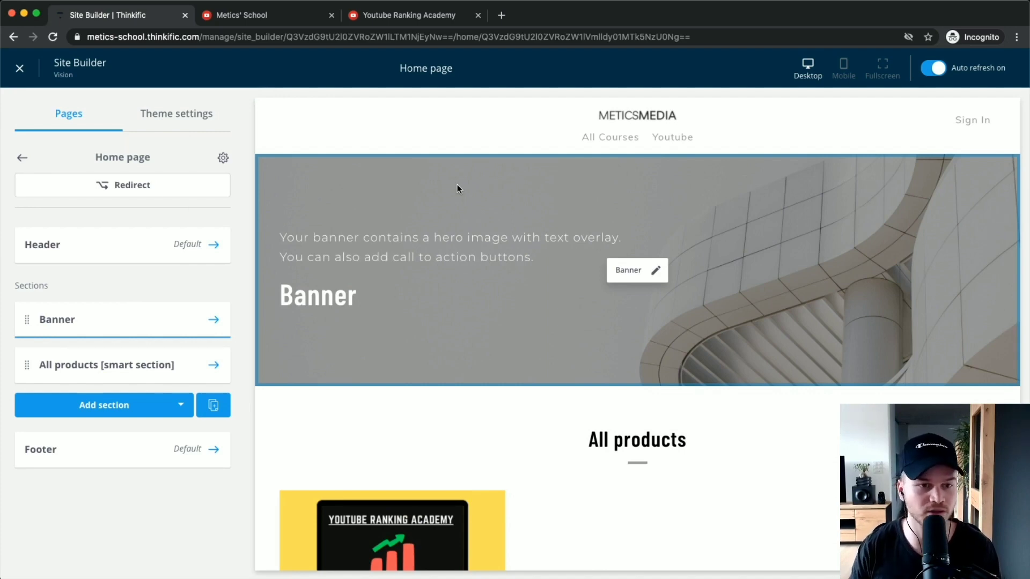
click(114, 185)
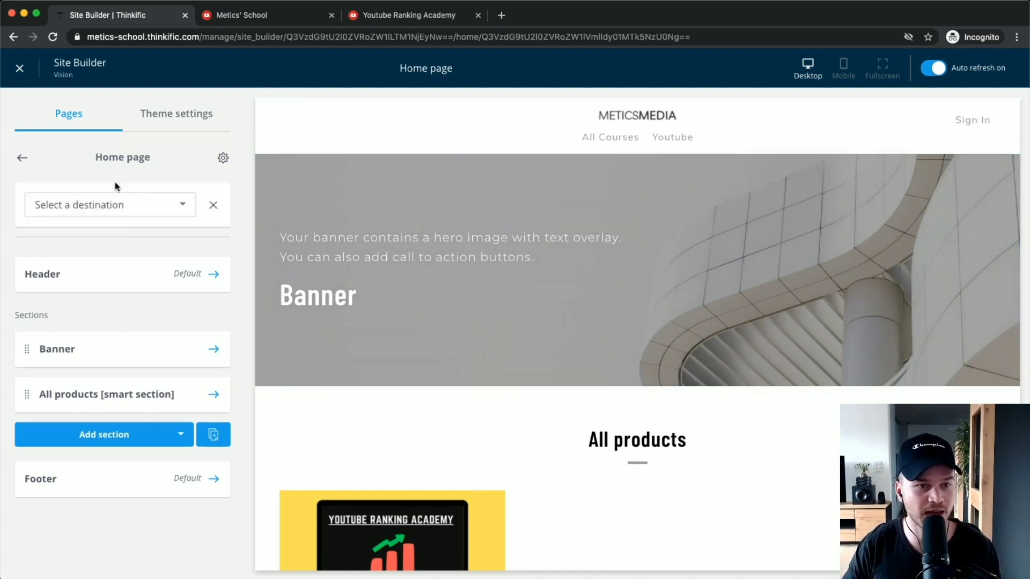
click(106, 213)
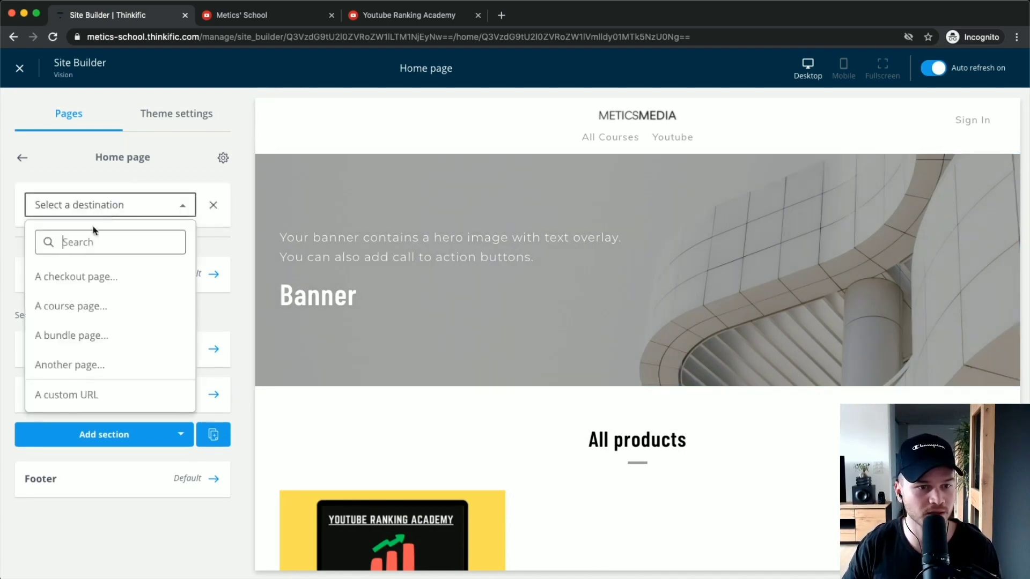
click(75, 307)
click(83, 252)
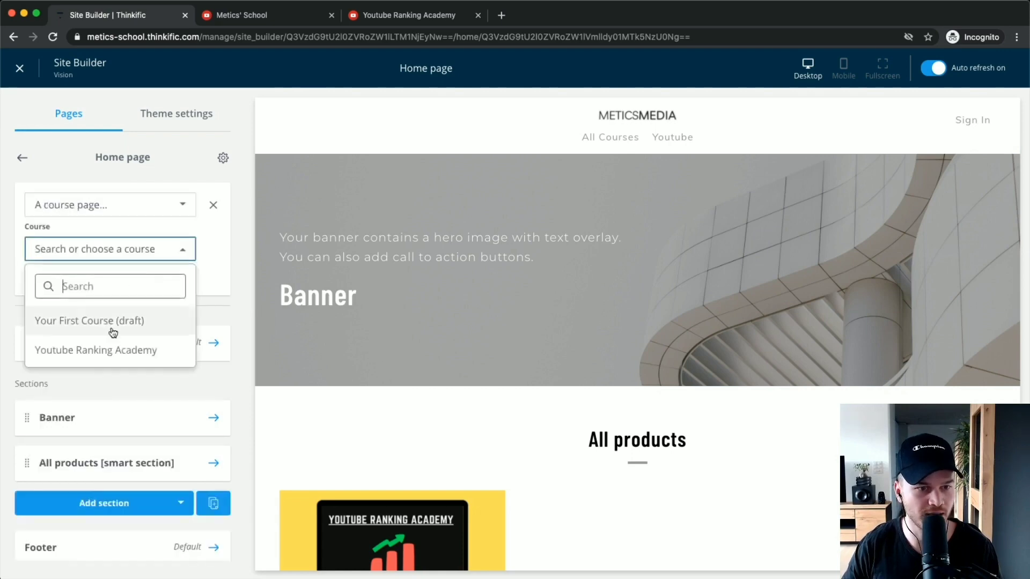
click(81, 350)
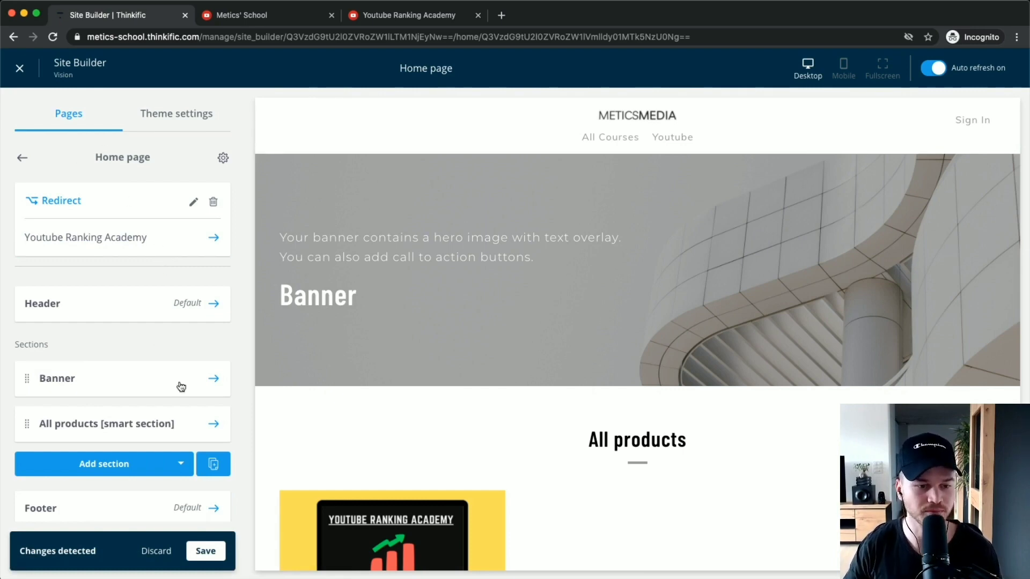
click(208, 555)
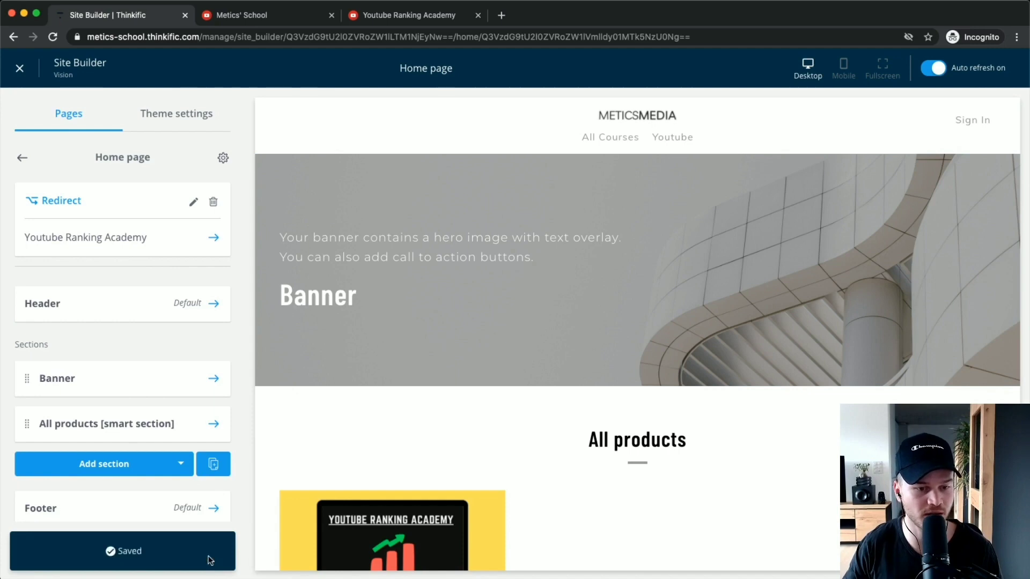
Leave the Site Builder, set the site name to "Youtube Ranking Academy" in the school's settings, save it and dismiss the tip
click(19, 68)
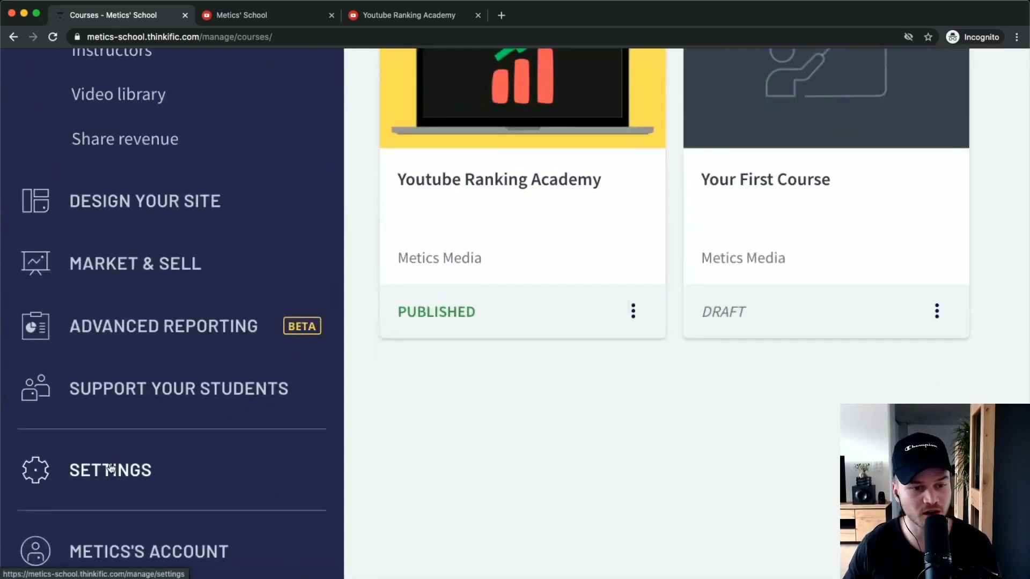
click(110, 469)
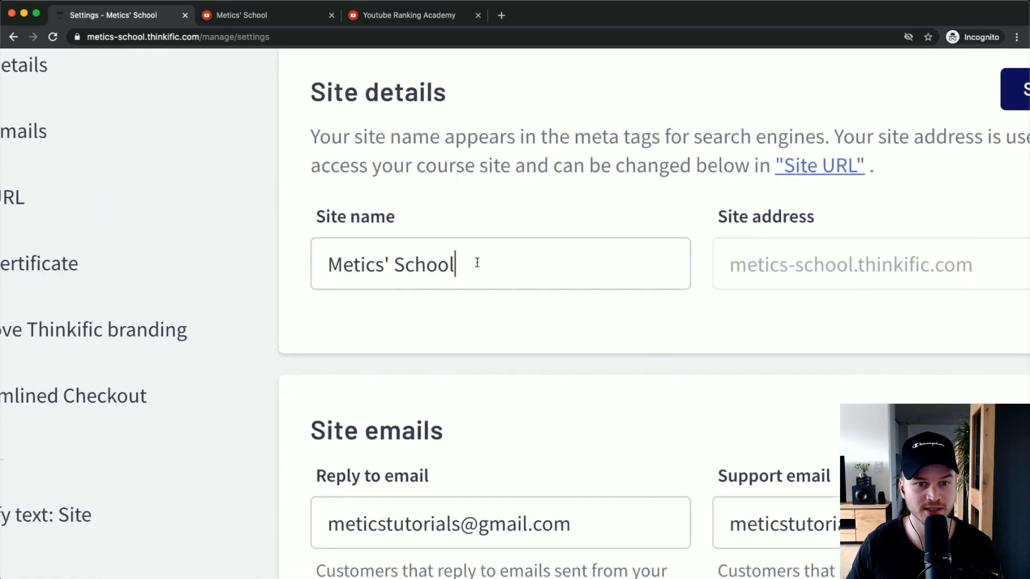
drag(462, 263, 393, 265)
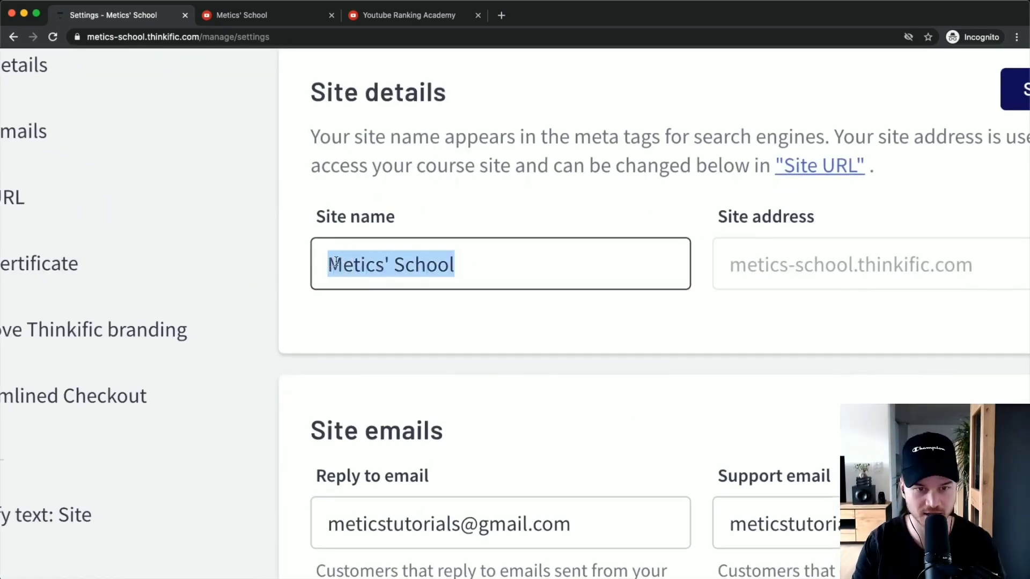
text(Youtube Ranking Ace)
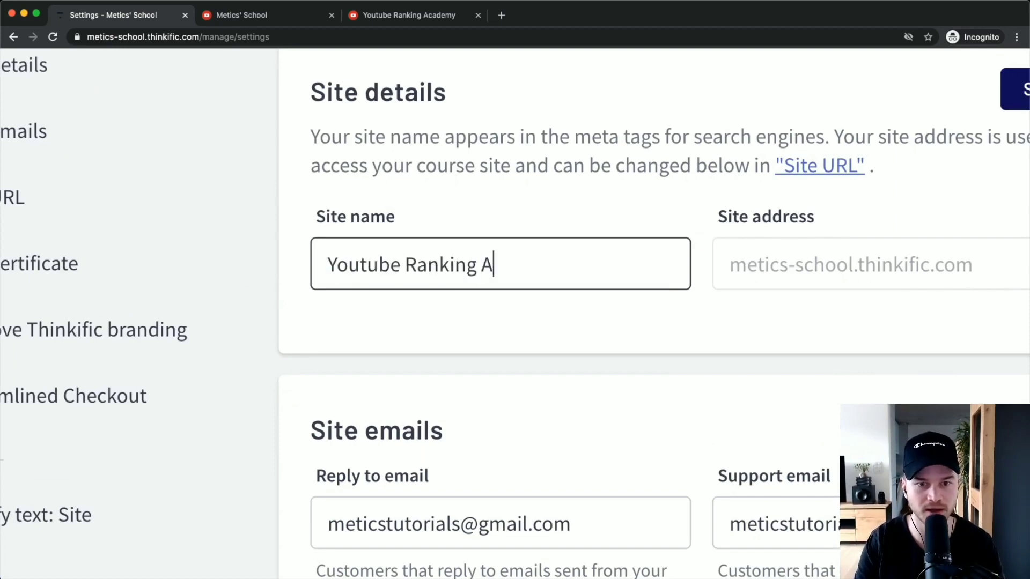
text(demy)
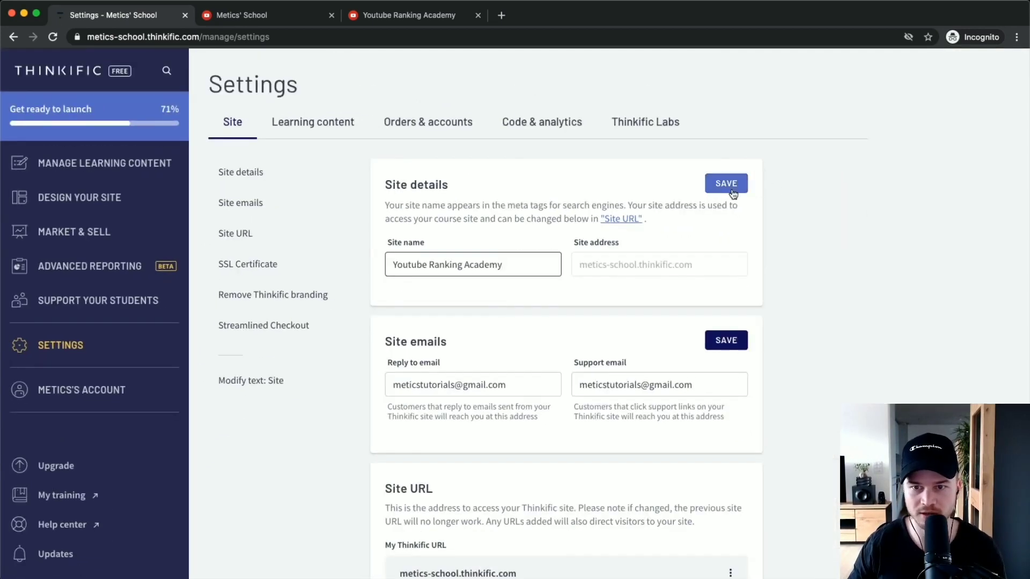
click(734, 192)
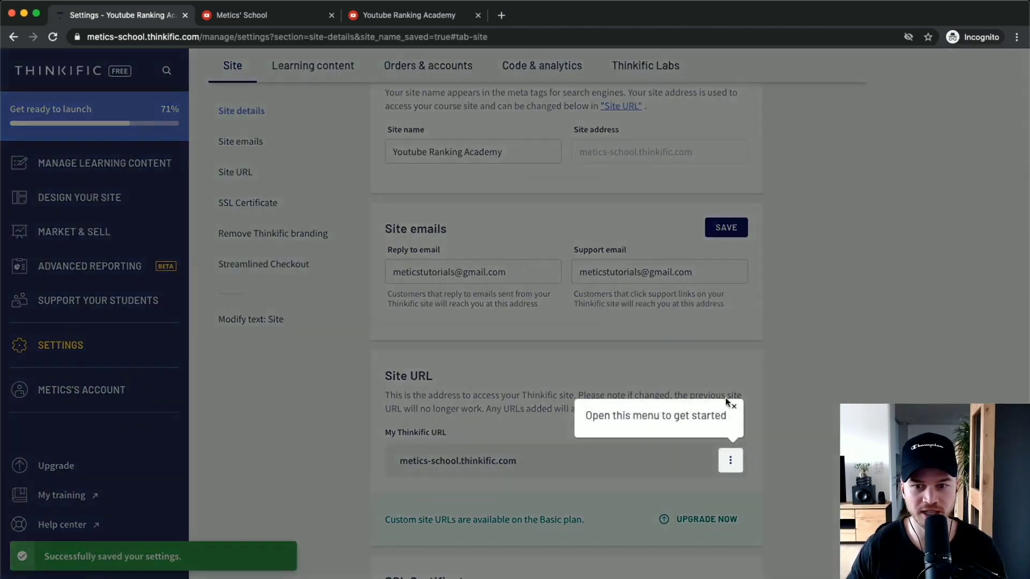
click(734, 407)
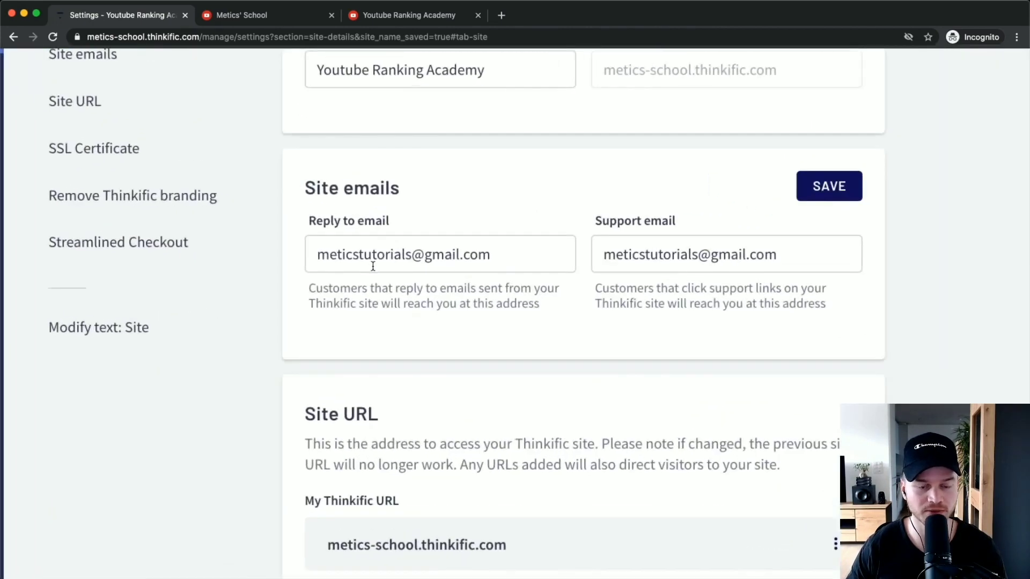
Change the Thinkific site URL to youtube-ranking-academy.thinkific.com, save it and confirm the change
scroll(373, 266, down, 1)
scroll(373, 266, down, 3)
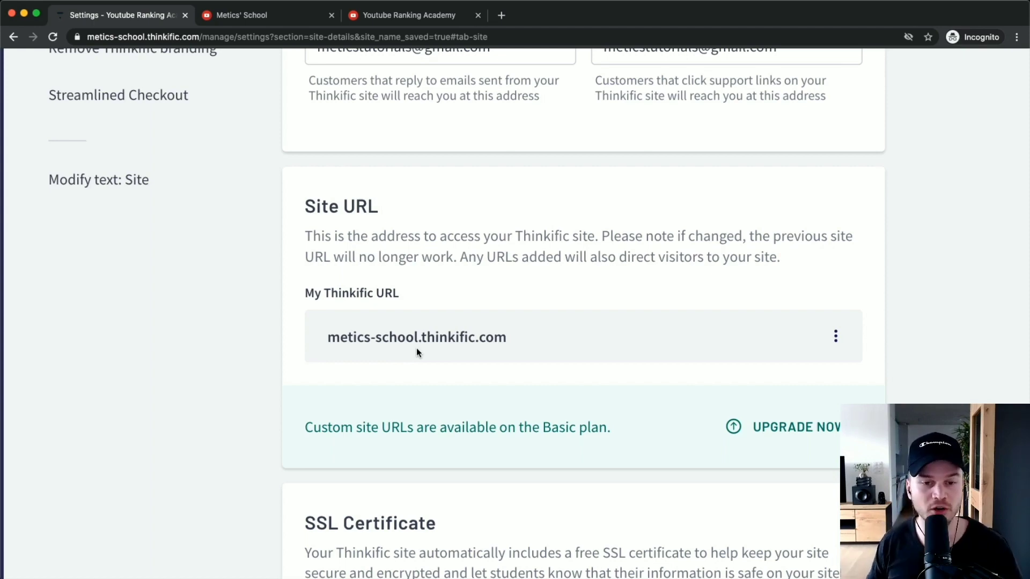
scroll(347, 340, up, 3)
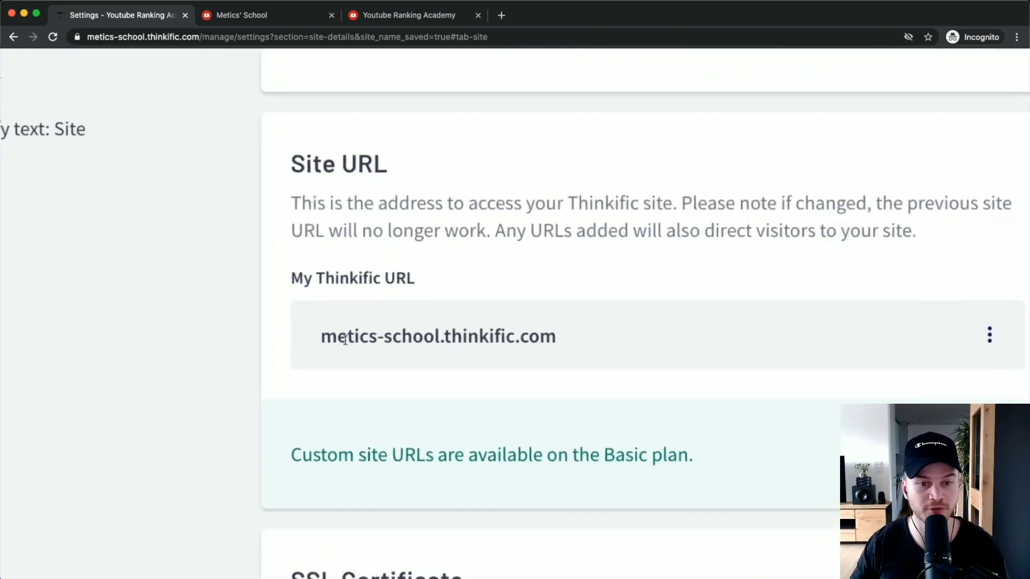
drag(323, 337, 444, 336)
scroll(445, 337, down, 3)
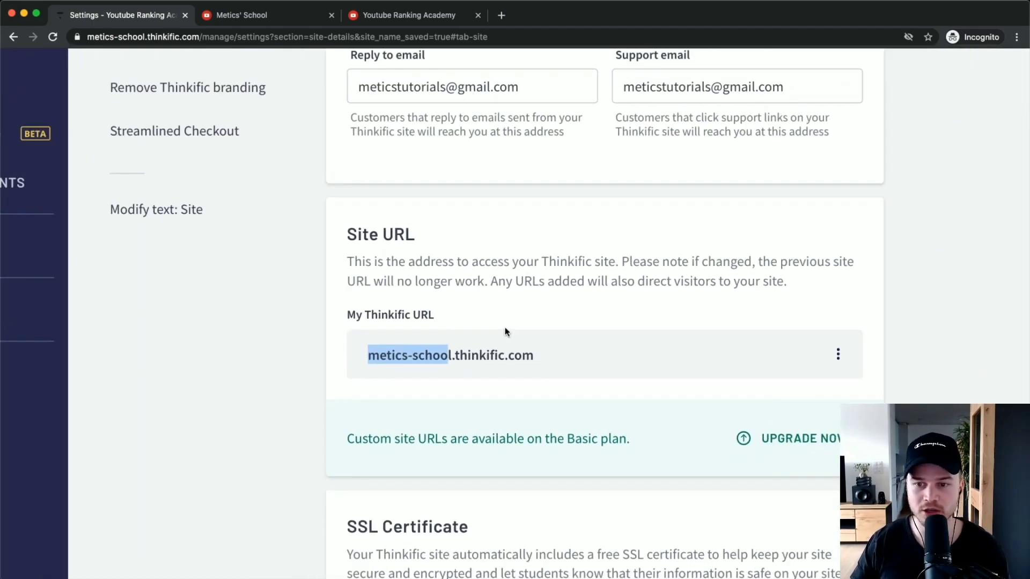
scroll(821, 362, up, 3)
click(834, 353)
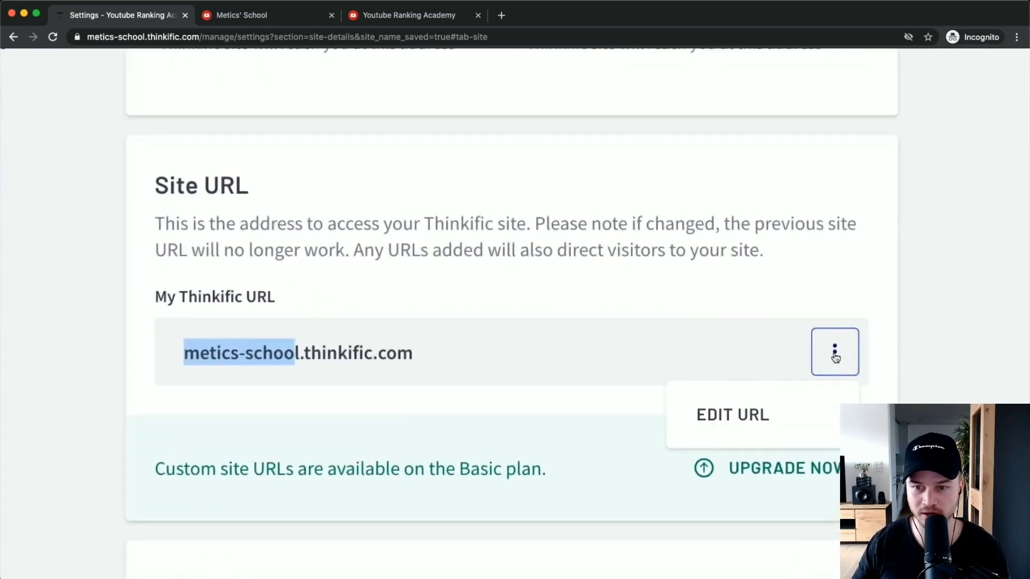
click(751, 403)
drag(496, 360, 712, 361)
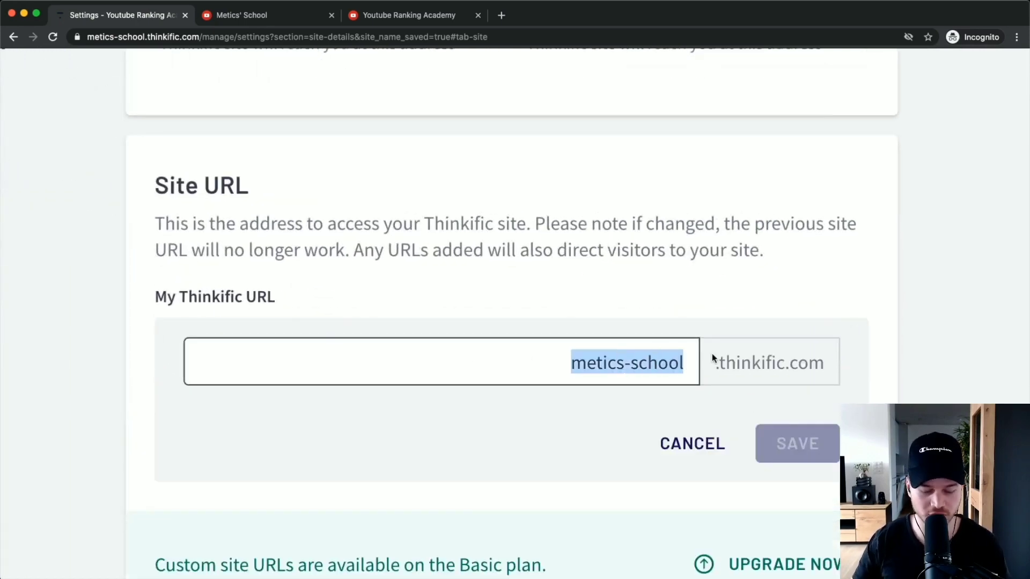
text(youtube-r)
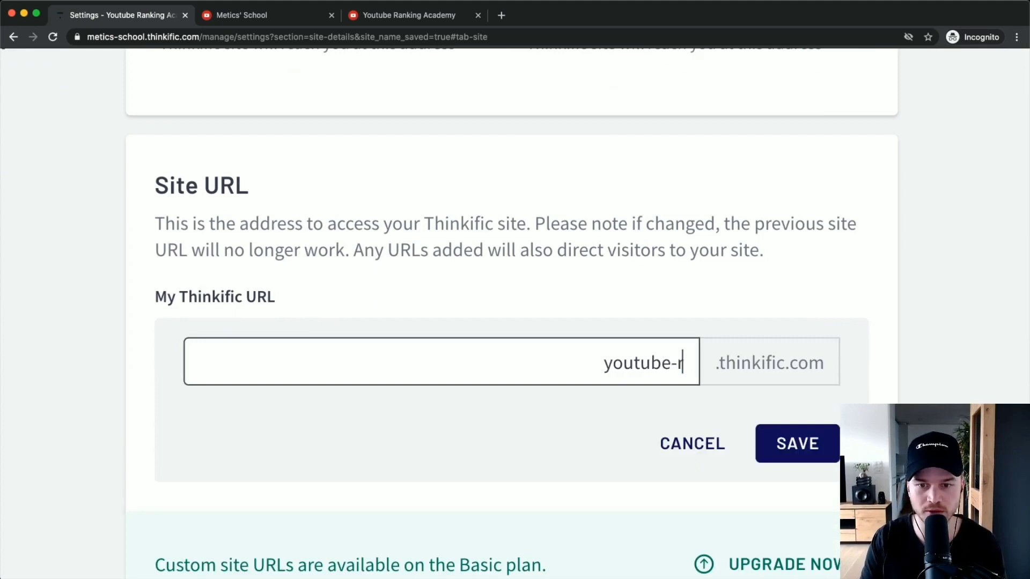
text(anking-academy)
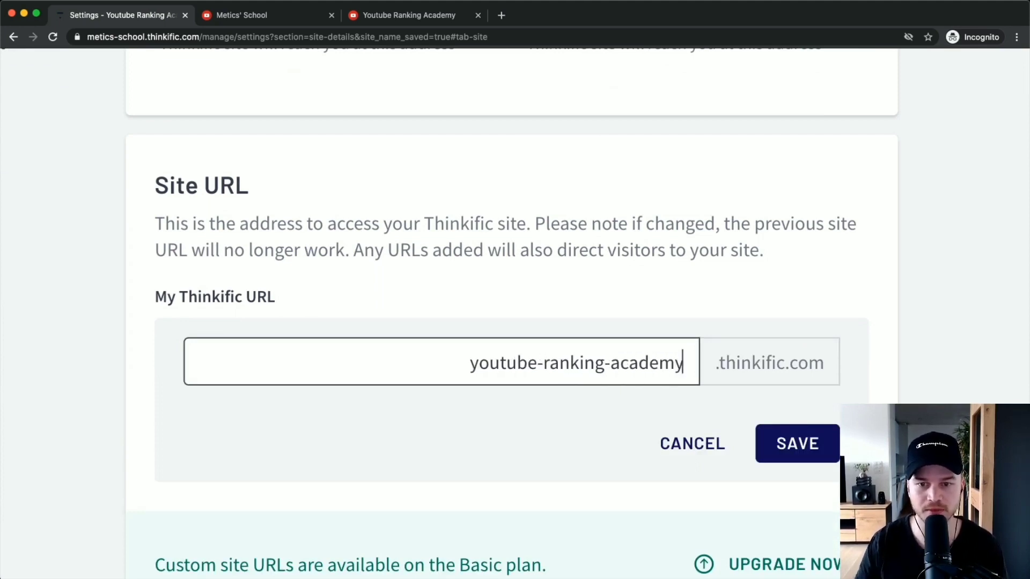
click(785, 444)
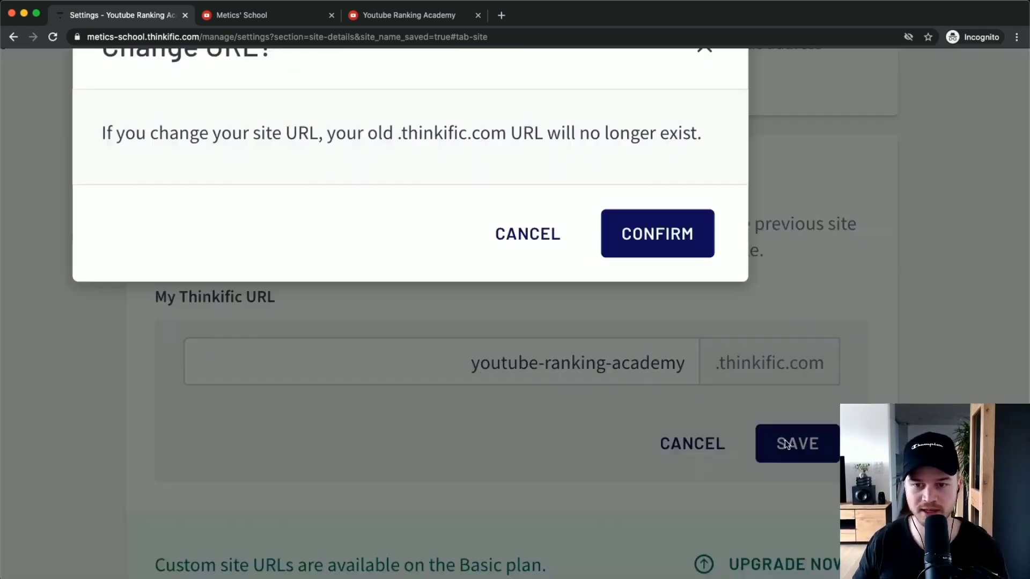
click(649, 247)
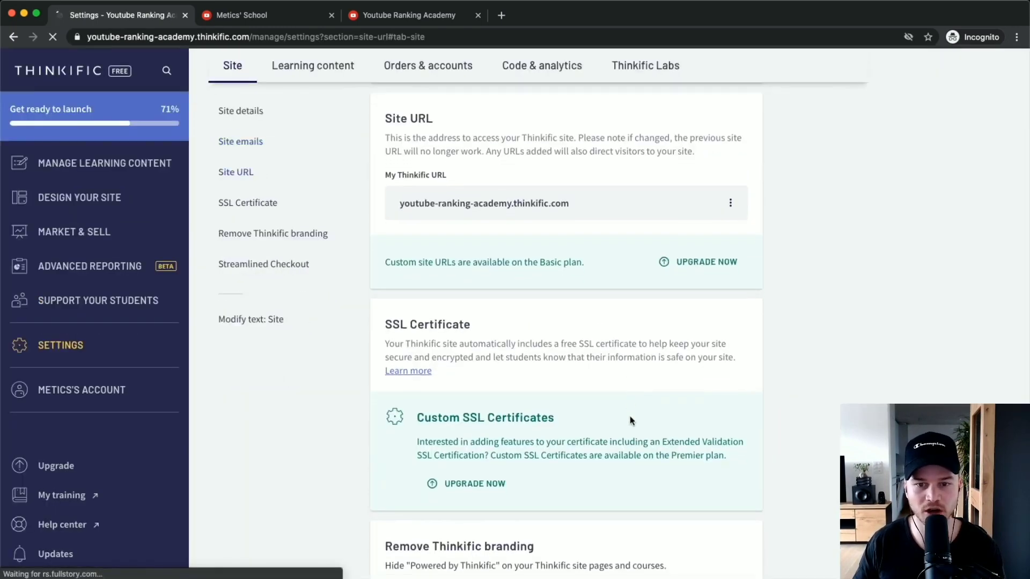
Review the site URL, SSL Certificate, Thinkific branding and Streamlined Checkout settings
scroll(524, 213, up, 5)
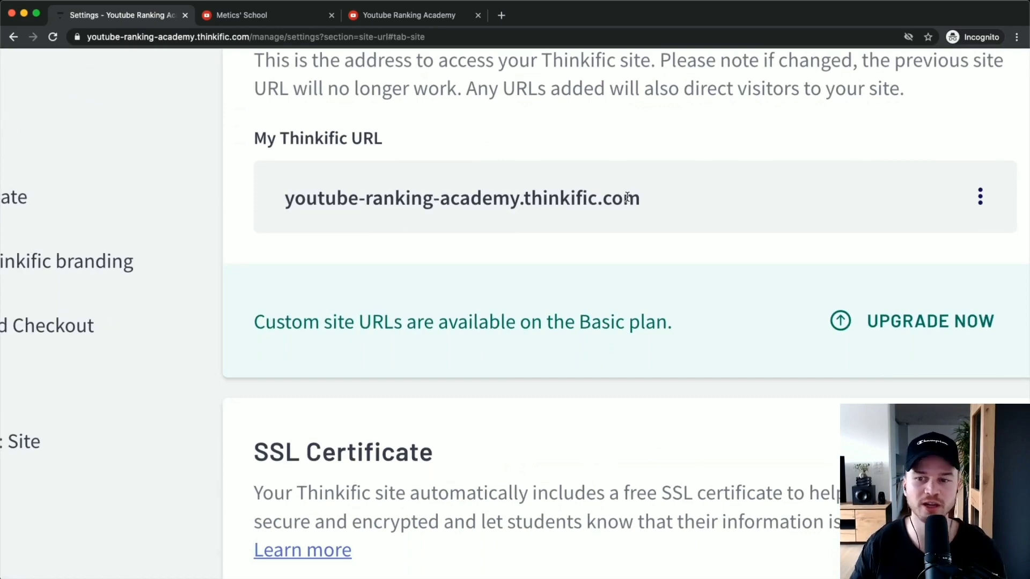
scroll(627, 196, down, 5)
scroll(308, 343, down, 3)
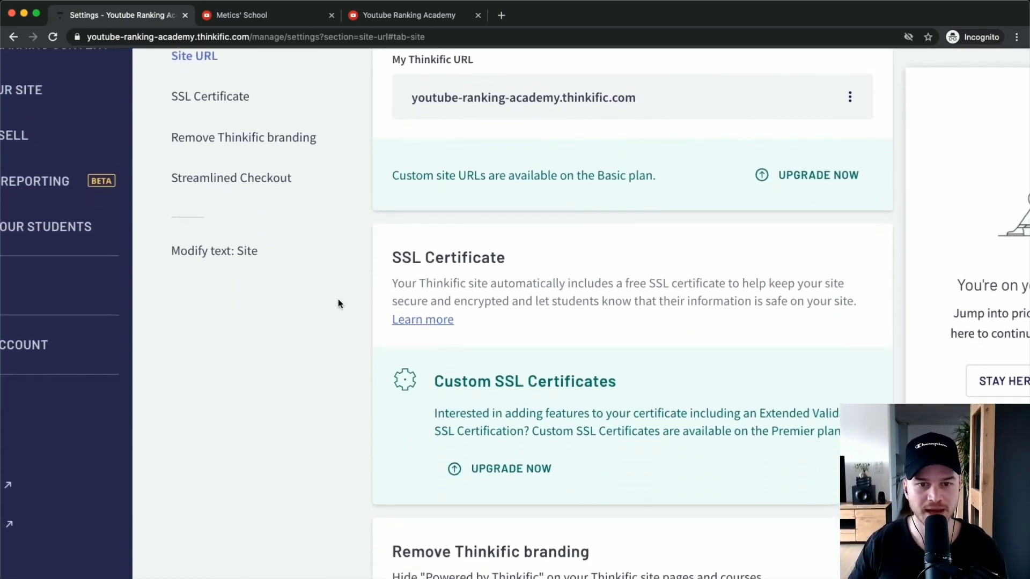
drag(390, 257, 558, 257)
scroll(526, 287, up, 1)
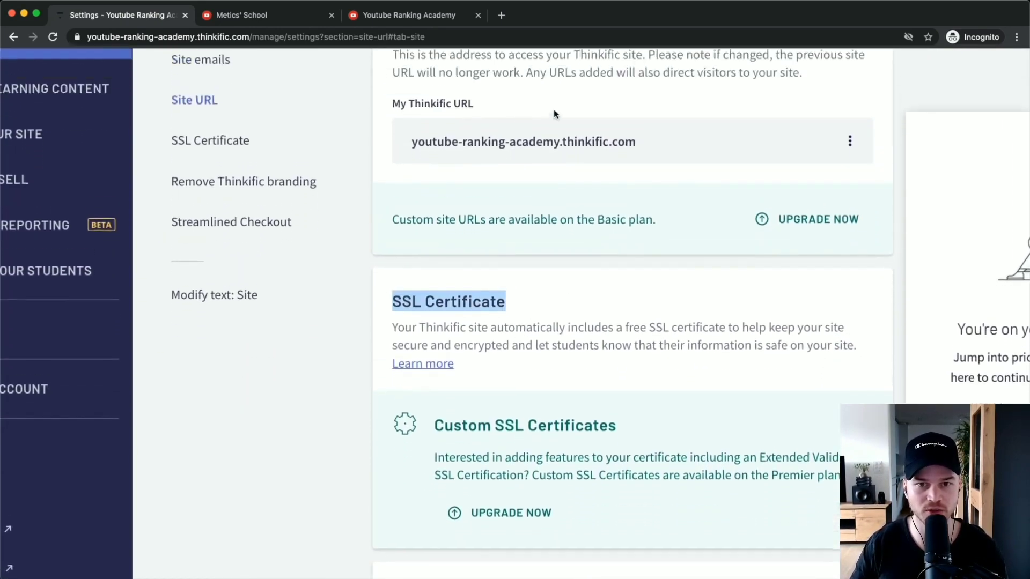
scroll(660, 236, down, 6)
scroll(643, 288, down, 1)
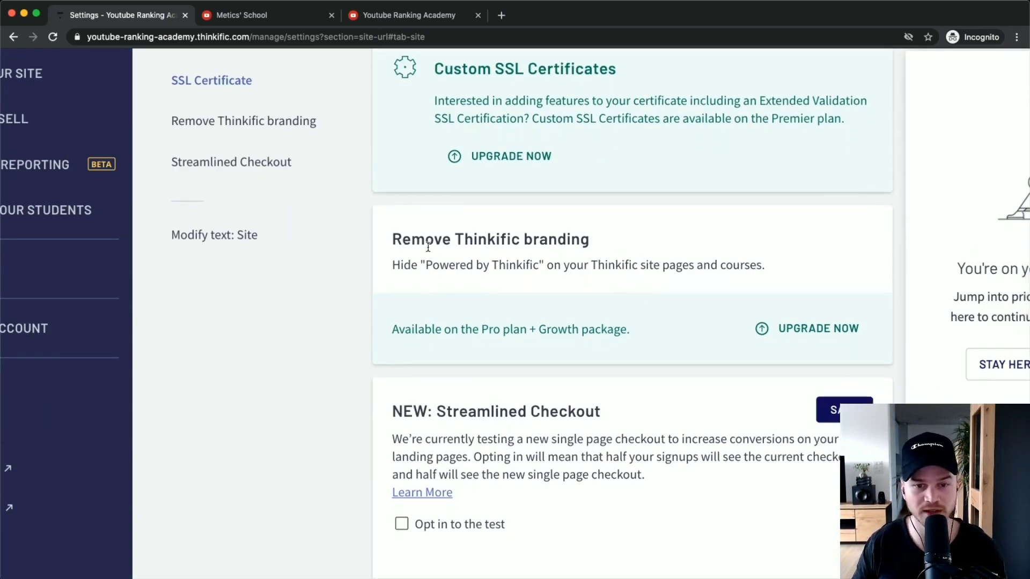
Look over the remaining site settings, from Streamlined Checkout to the Modify text section
scroll(428, 247, down, 3)
scroll(434, 250, down, 2)
scroll(434, 250, down, 4)
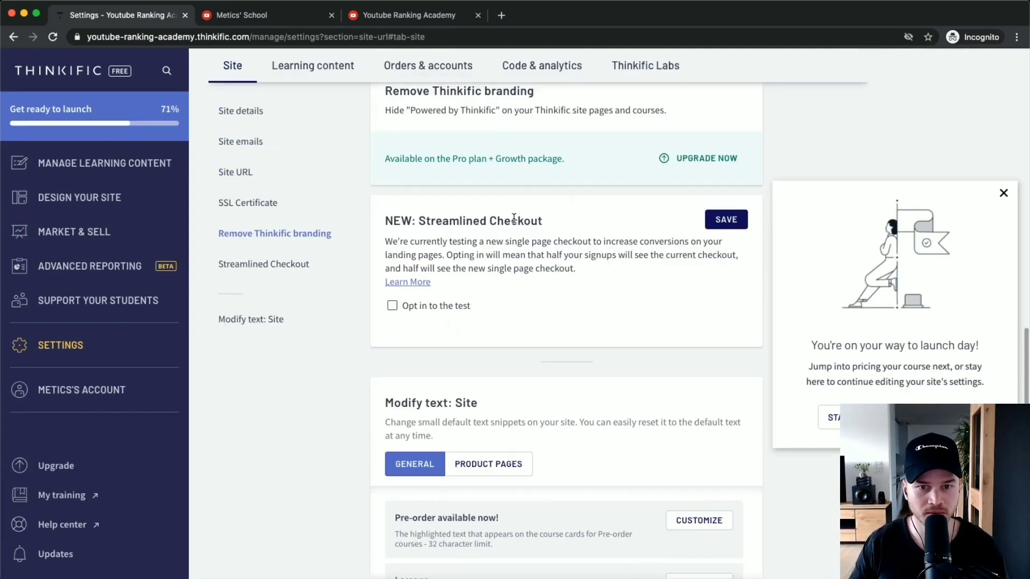
scroll(519, 317, up, 1)
scroll(509, 296, up, 9)
scroll(296, 70, up, 3)
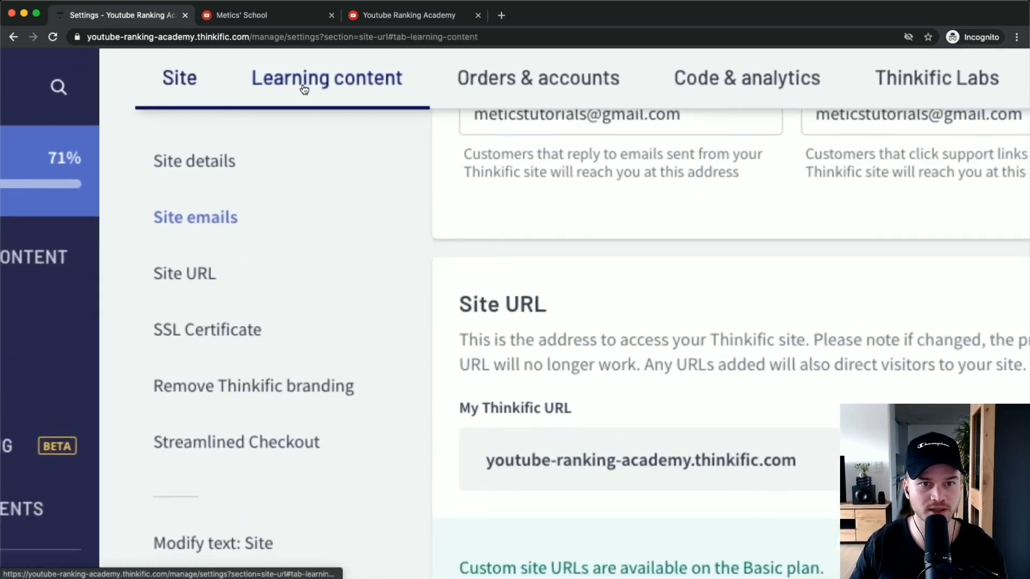
Open the Learning content settings and compare the Course Player theme and styles with the course preview
click(304, 89)
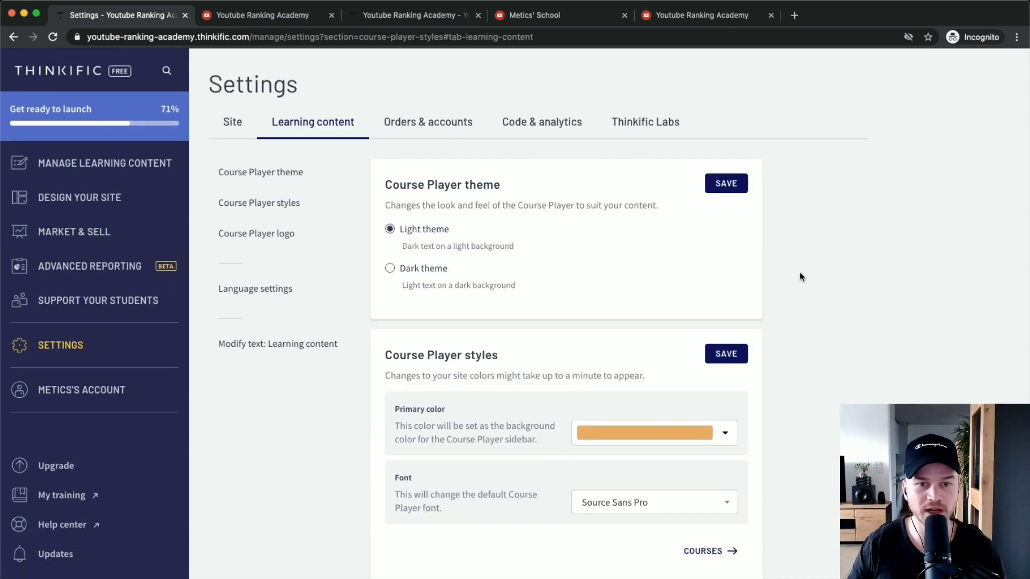
scroll(412, 185, up, 5)
drag(411, 185, 563, 188)
click(588, 194)
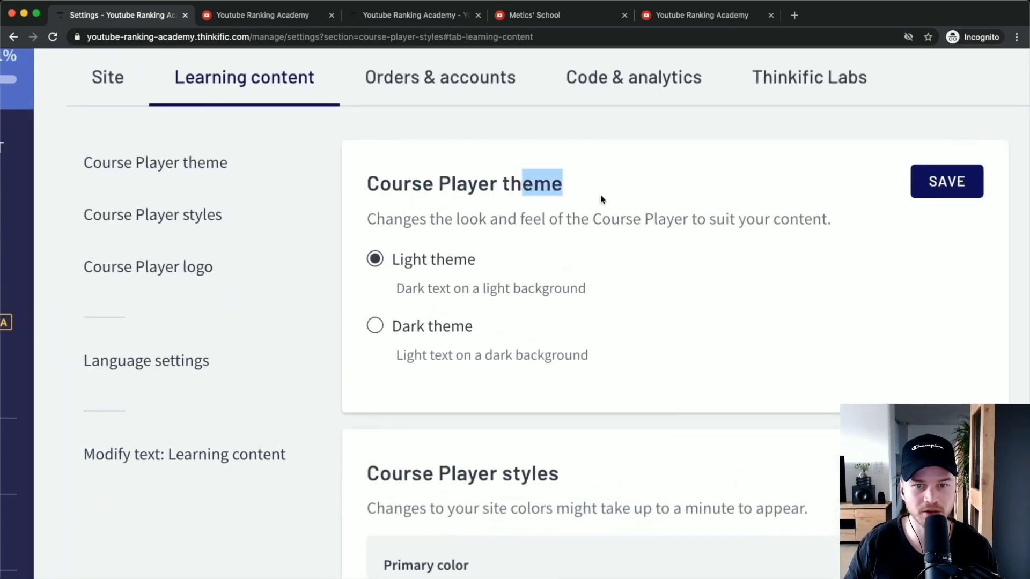
scroll(633, 208, down, 3)
scroll(631, 297, down, 4)
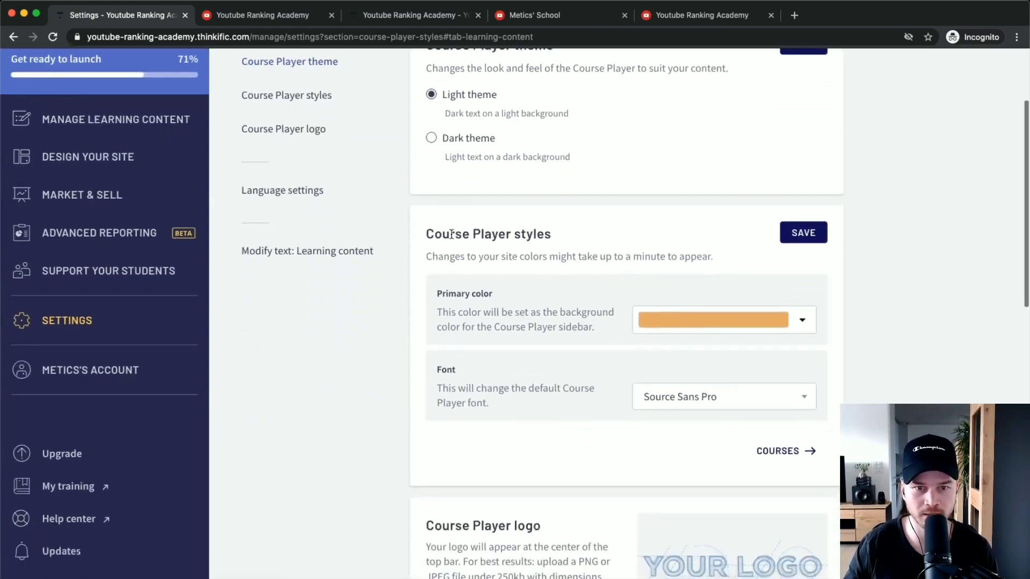
scroll(452, 234, up, 3)
scroll(451, 234, down, 4)
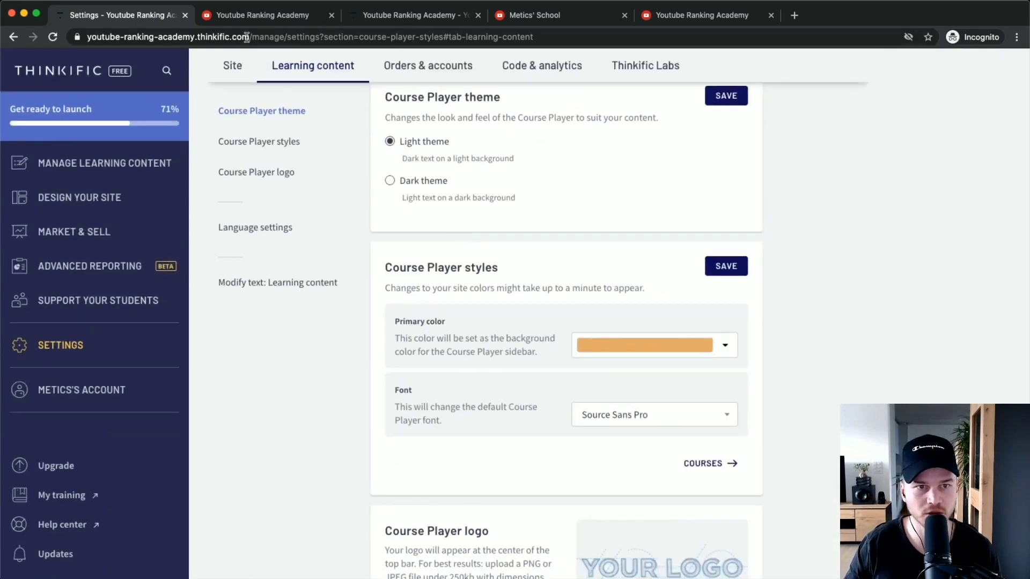
click(252, 17)
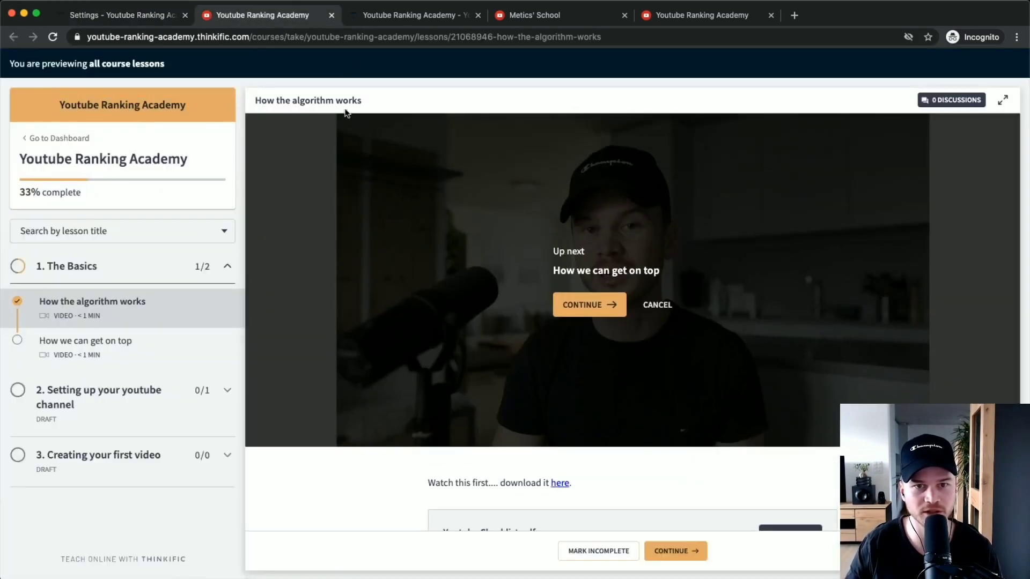
click(143, 15)
Set the Course Player's primary color to a dark red, save it and check the result in the course preview
click(738, 352)
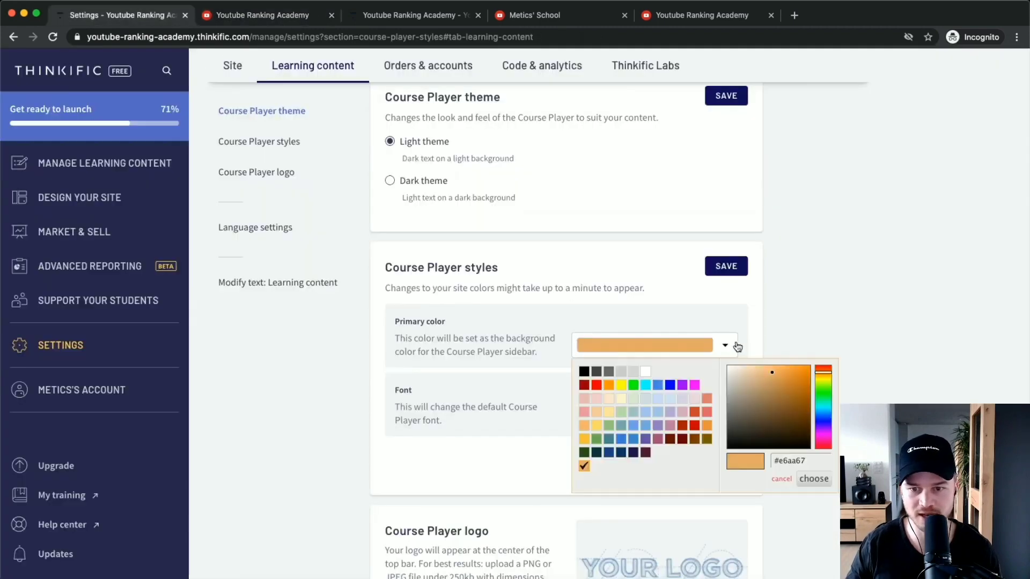
scroll(748, 349, up, 5)
click(877, 519)
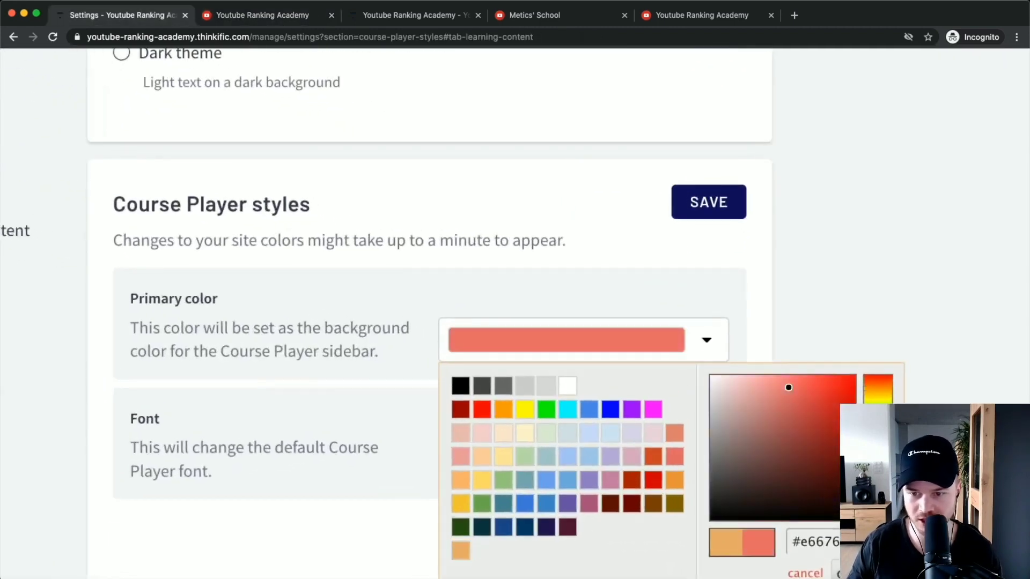
drag(832, 418, 831, 407)
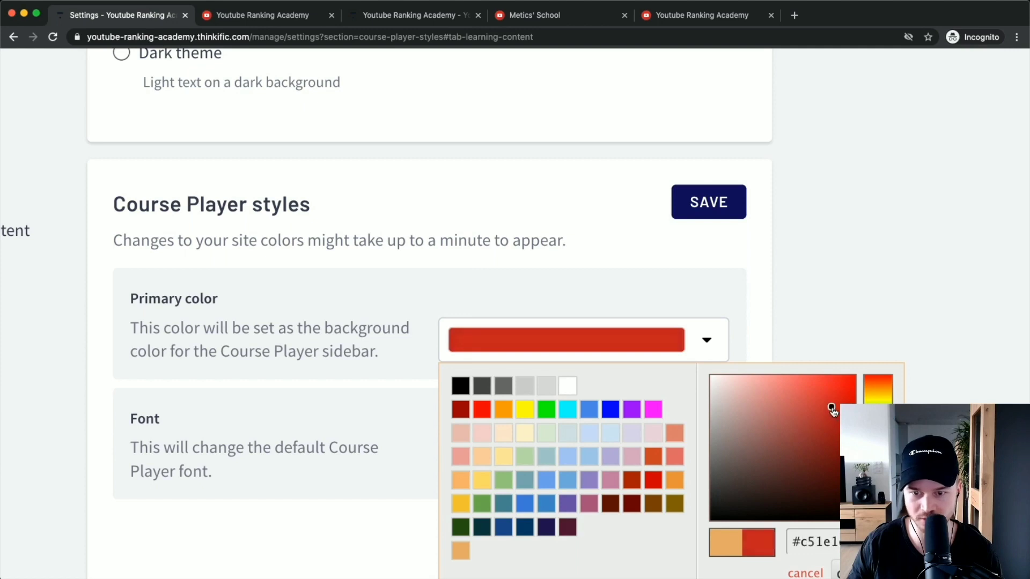
scroll(831, 408, down, 2)
click(853, 509)
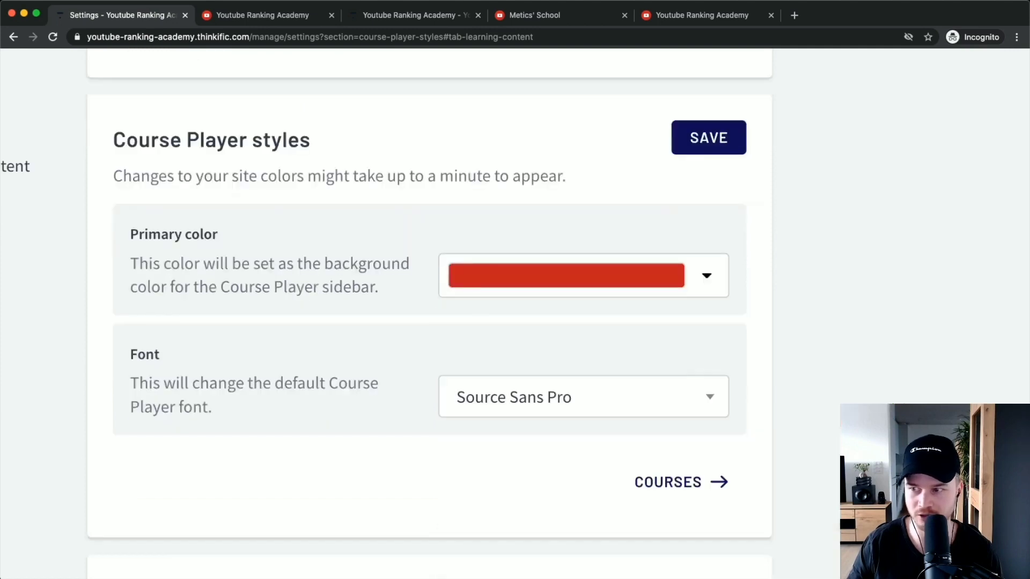
click(699, 149)
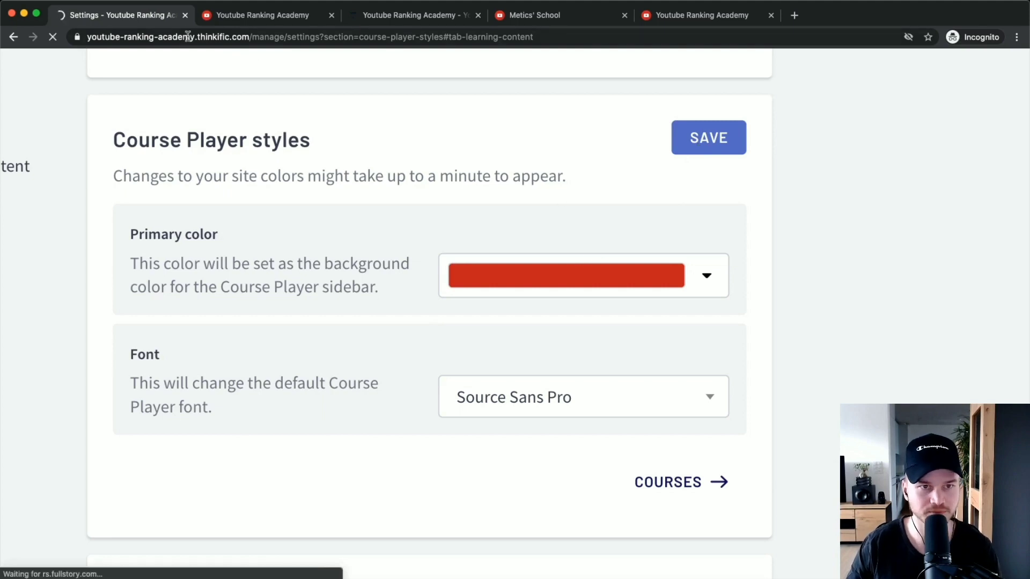
click(249, 16)
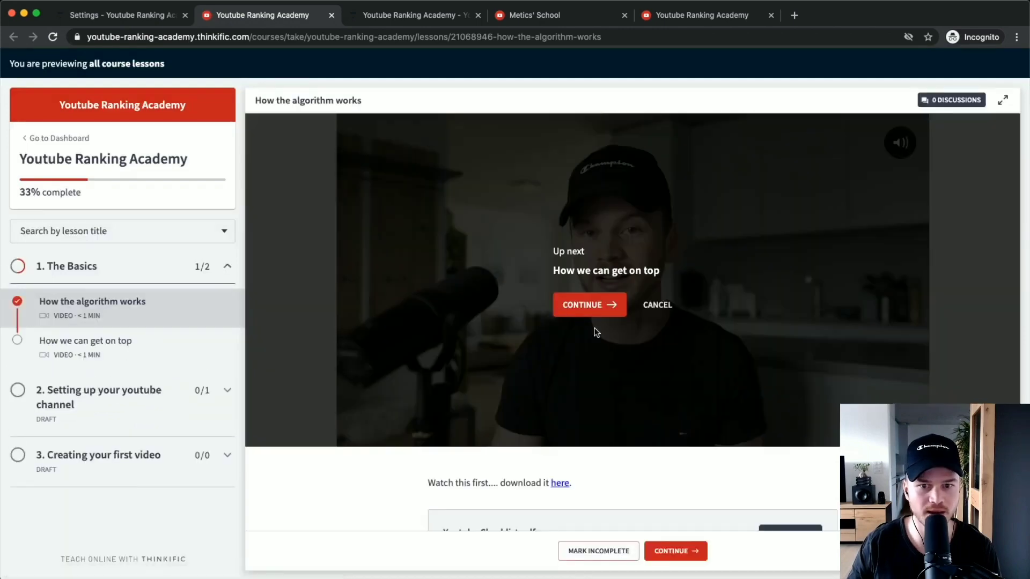
click(140, 19)
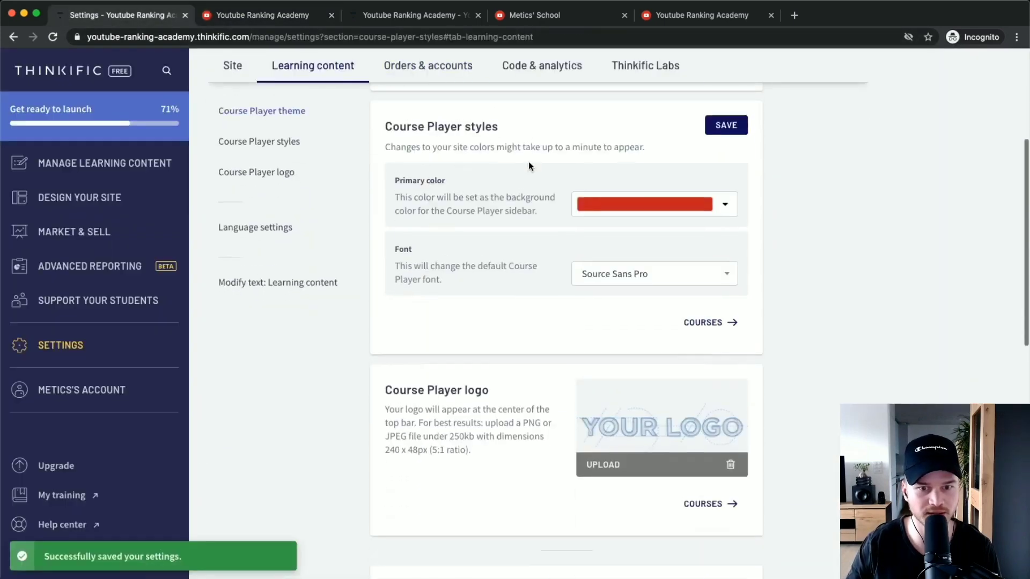
Look through the fonts available for the Course Player without choosing another one
click(694, 269)
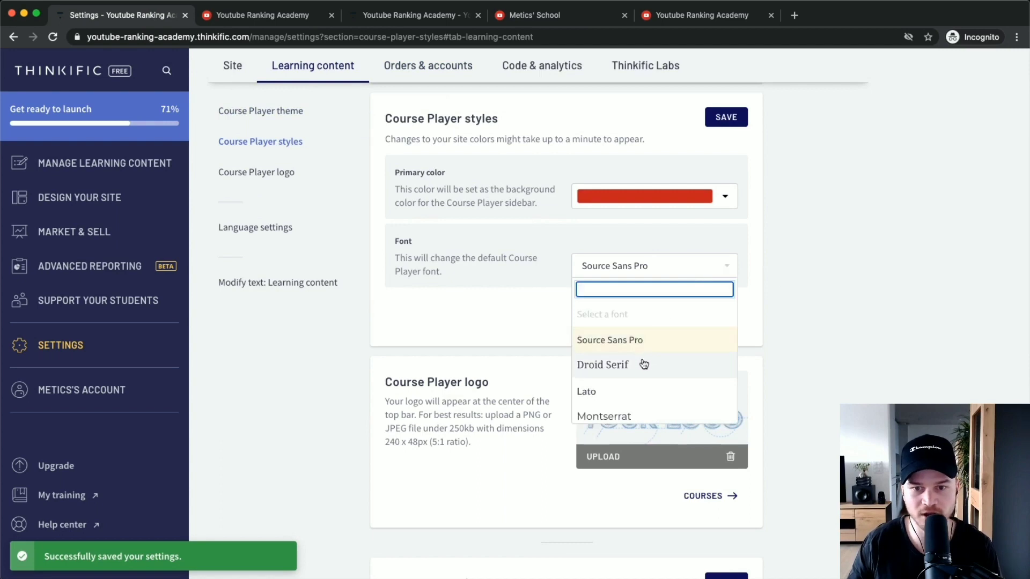
click(853, 295)
scroll(805, 329, down, 3)
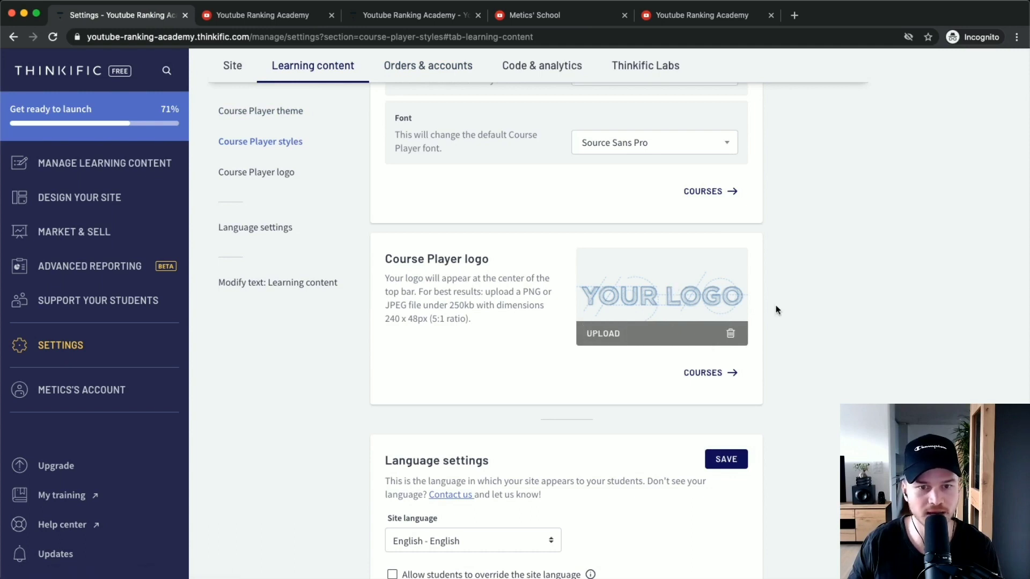
Upload Logo_white.png from the Thinkific Tutorial folder as the Course Player logo
scroll(776, 310, down, 2)
click(257, 15)
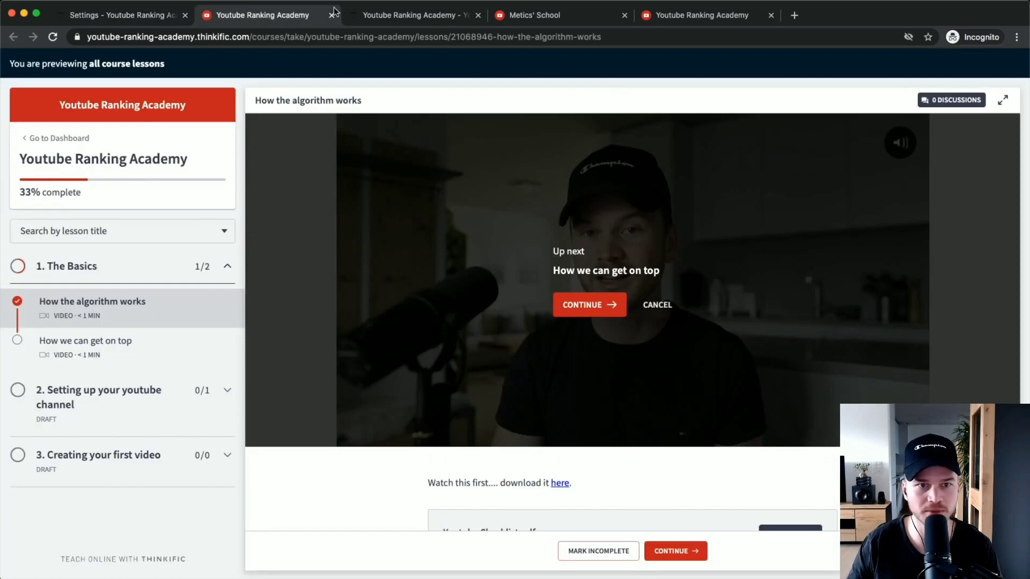
click(118, 15)
click(712, 236)
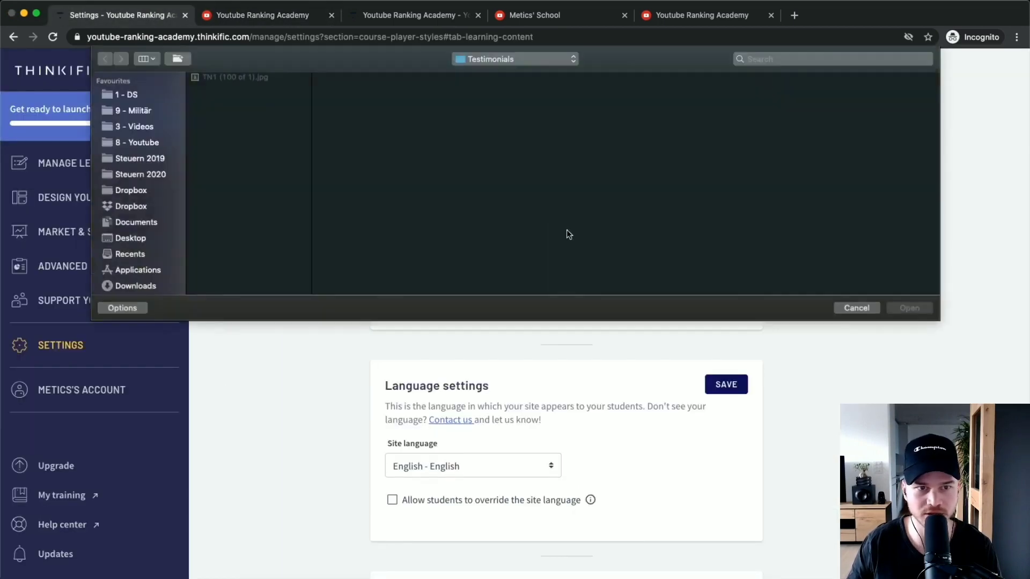
click(488, 59)
click(488, 71)
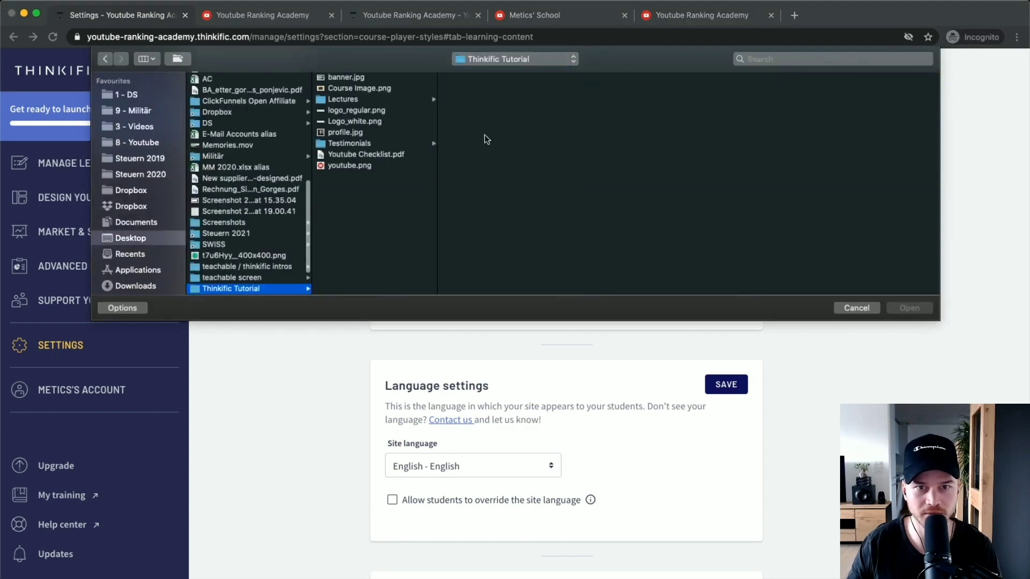
click(359, 110)
click(364, 121)
click(910, 307)
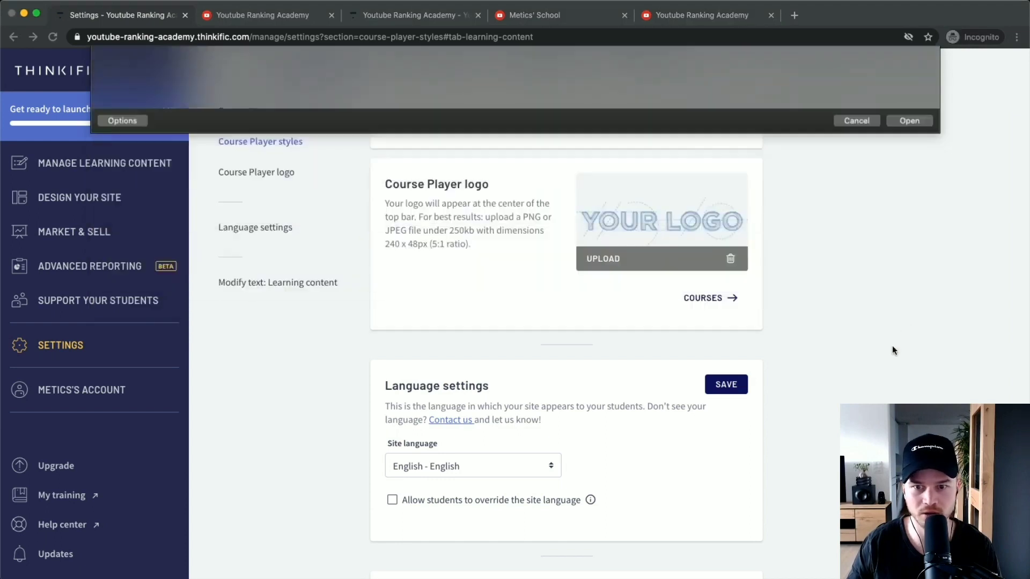
scroll(684, 278, up, 3)
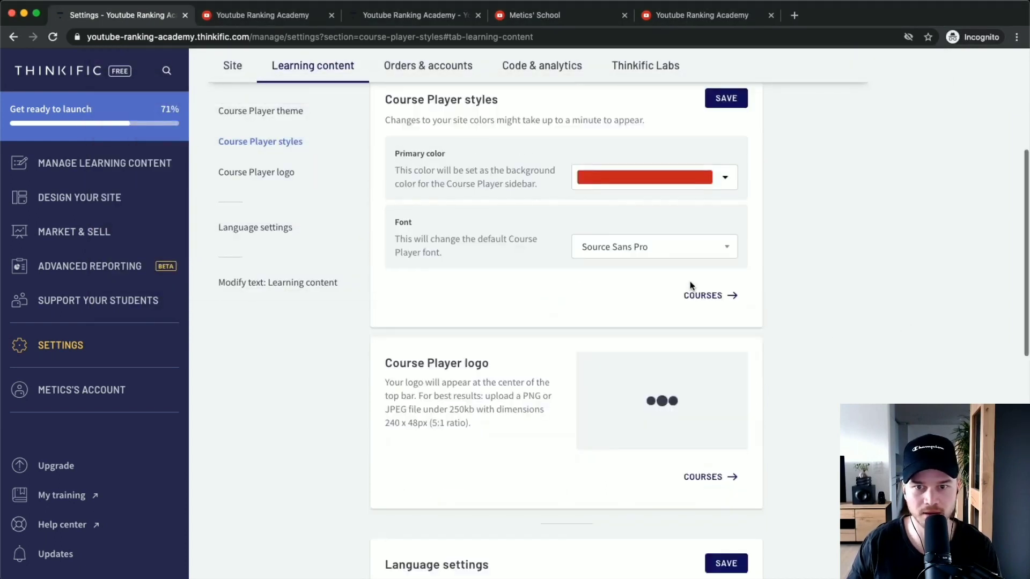
scroll(757, 297, down, 3)
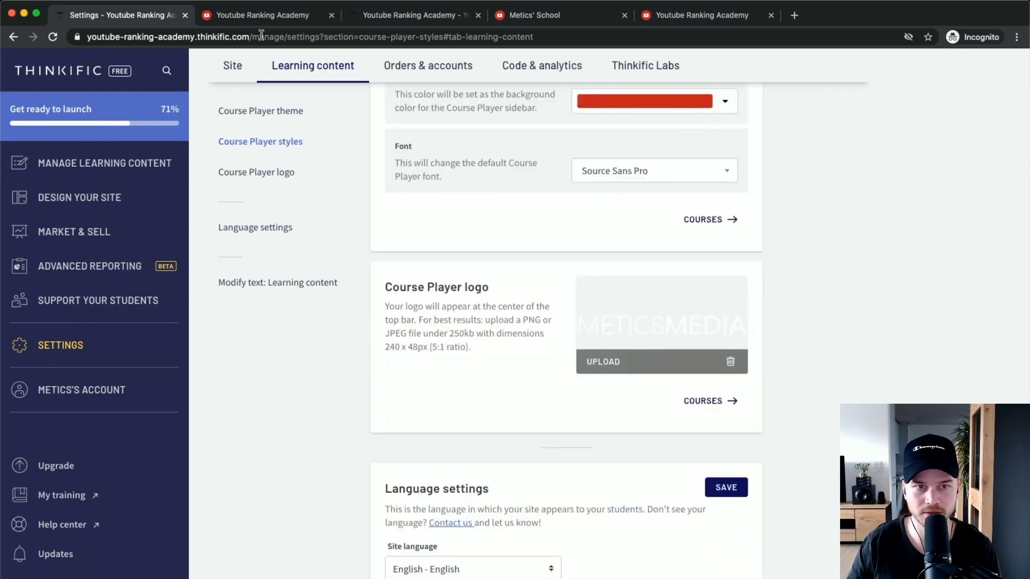
Reload the course preview to check the uploaded logo, then return to the settings
click(260, 16)
click(54, 39)
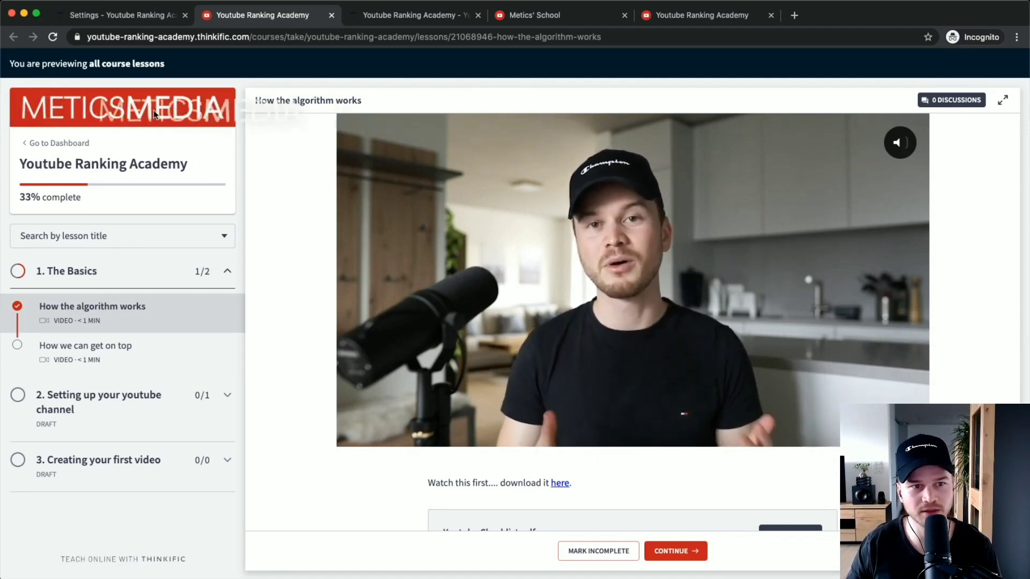
click(145, 12)
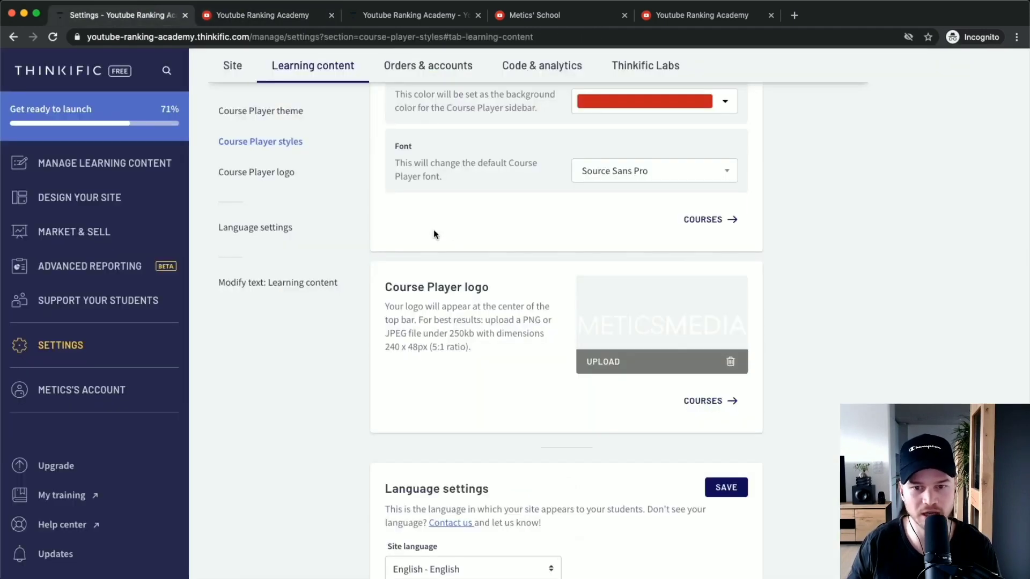
Examine the site language options and the text snippets that can be modified for learning content
scroll(317, 230, down, 5)
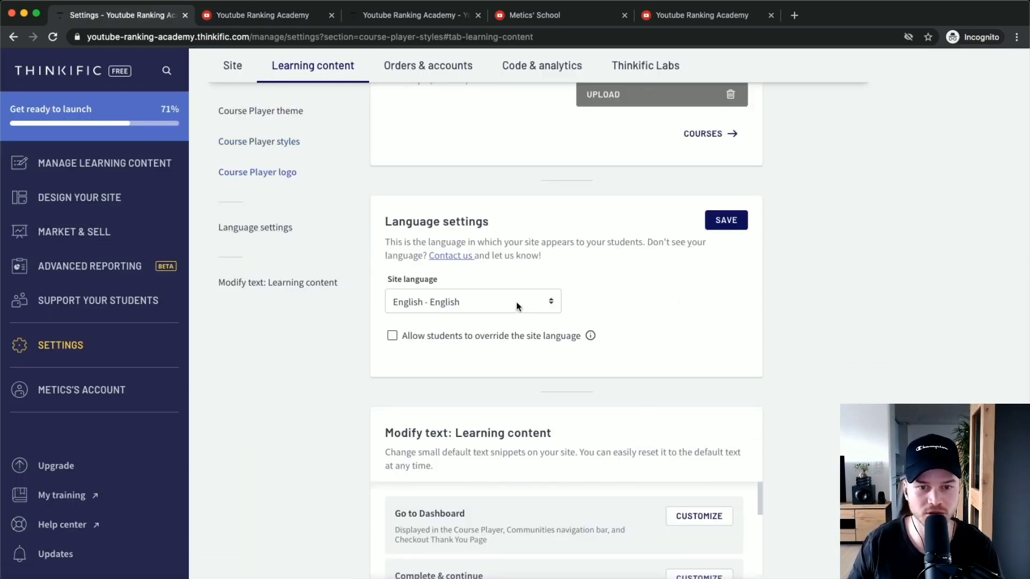
scroll(274, 362, down, 3)
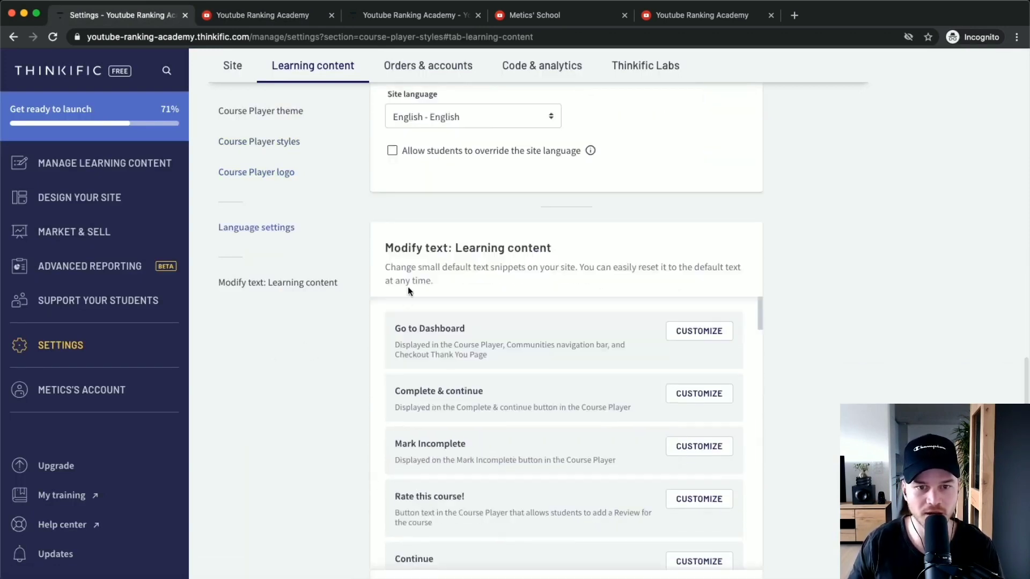
scroll(536, 365, down, 2)
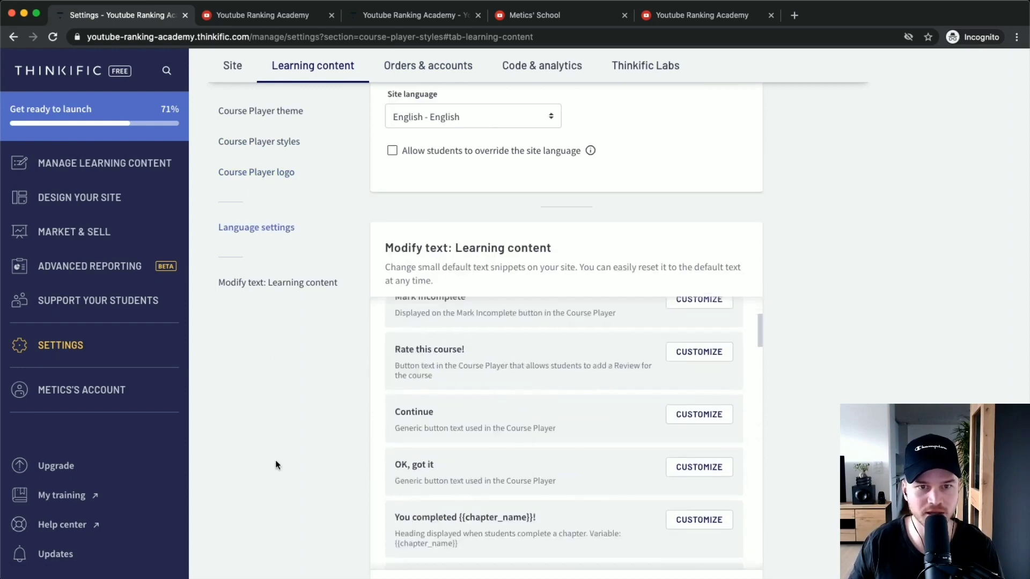
scroll(278, 465, up, 4)
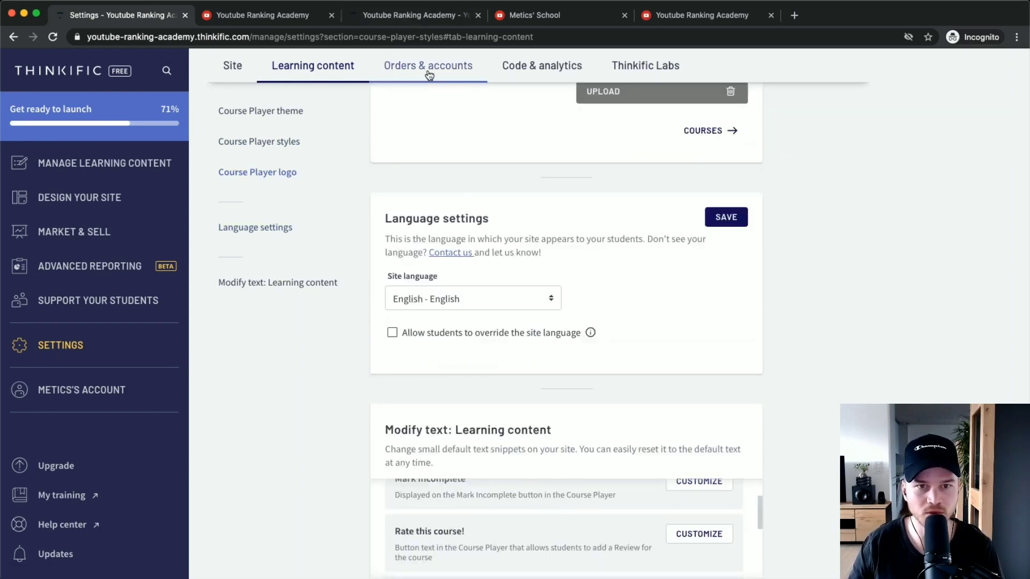
Open the Orders & accounts settings and review the social login and Terms & conditions options
click(429, 75)
scroll(780, 288, up, 1)
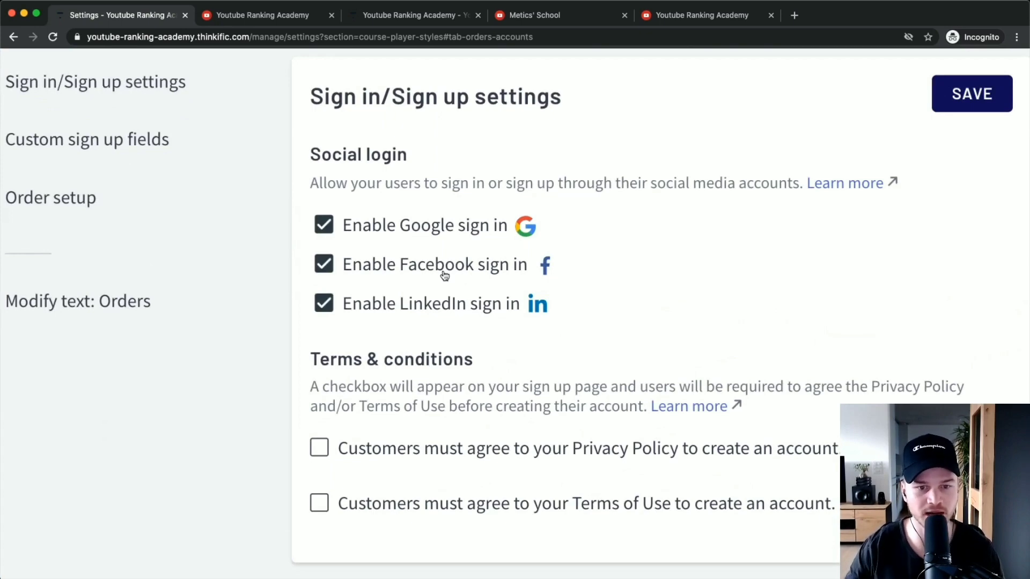
scroll(445, 276, down, 3)
scroll(416, 365, down, 2)
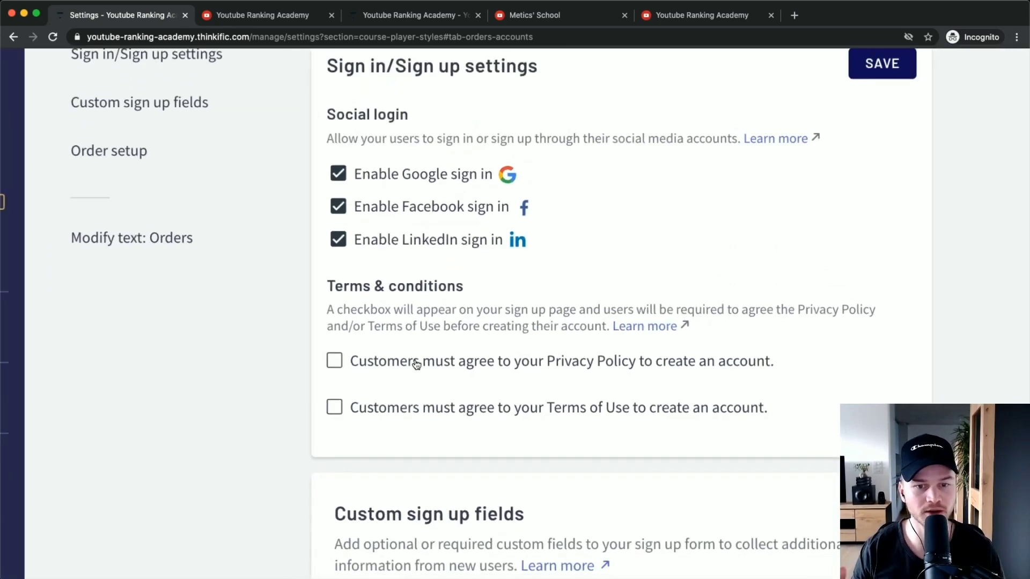
scroll(417, 364, right, 2)
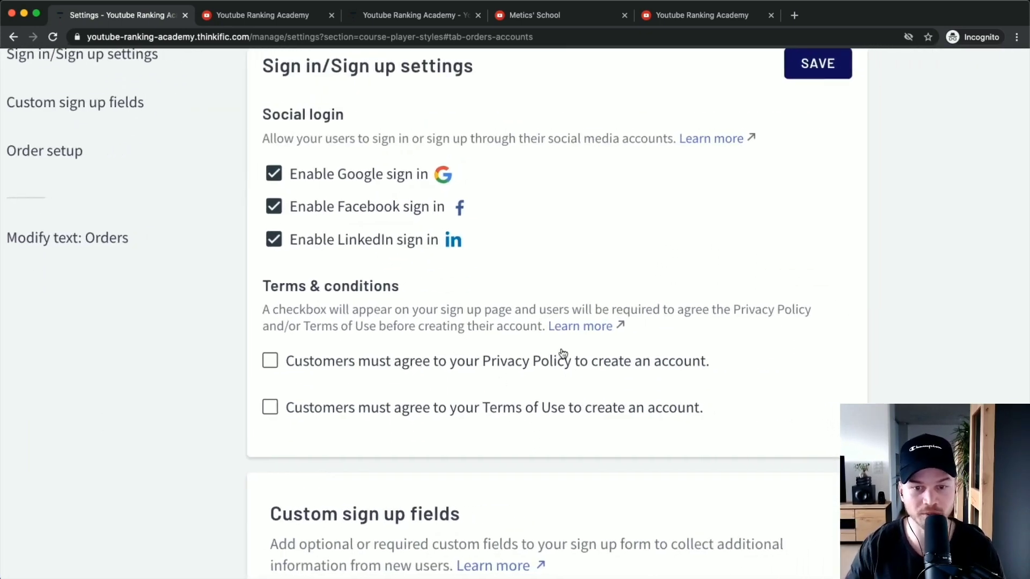
Require customers to agree to the Privacy Policy and the Terms of Use when creating an account, and examine the policy text boxes
click(270, 361)
scroll(263, 404, down, 8)
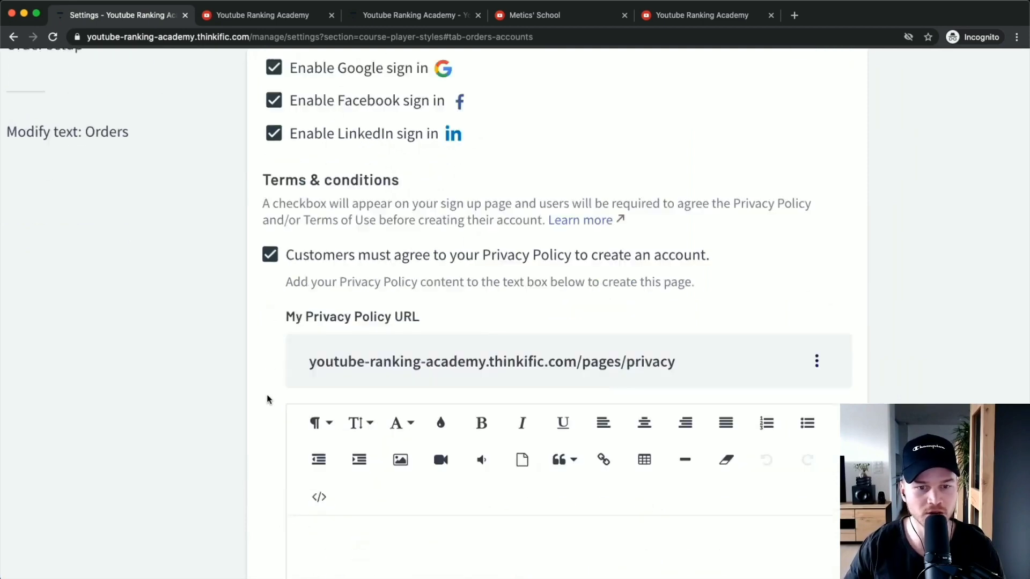
click(271, 359)
scroll(269, 375, down, 3)
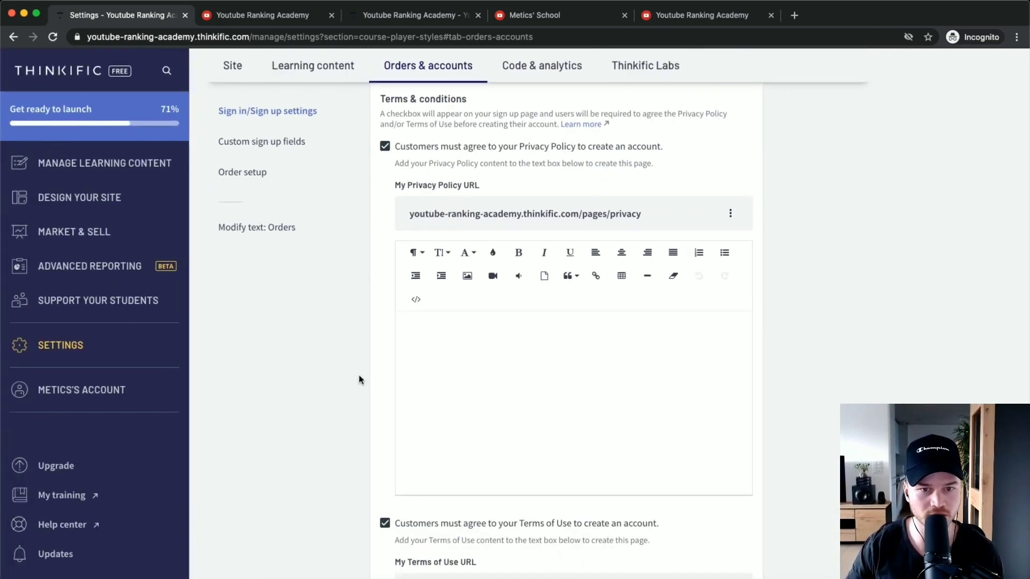
click(471, 360)
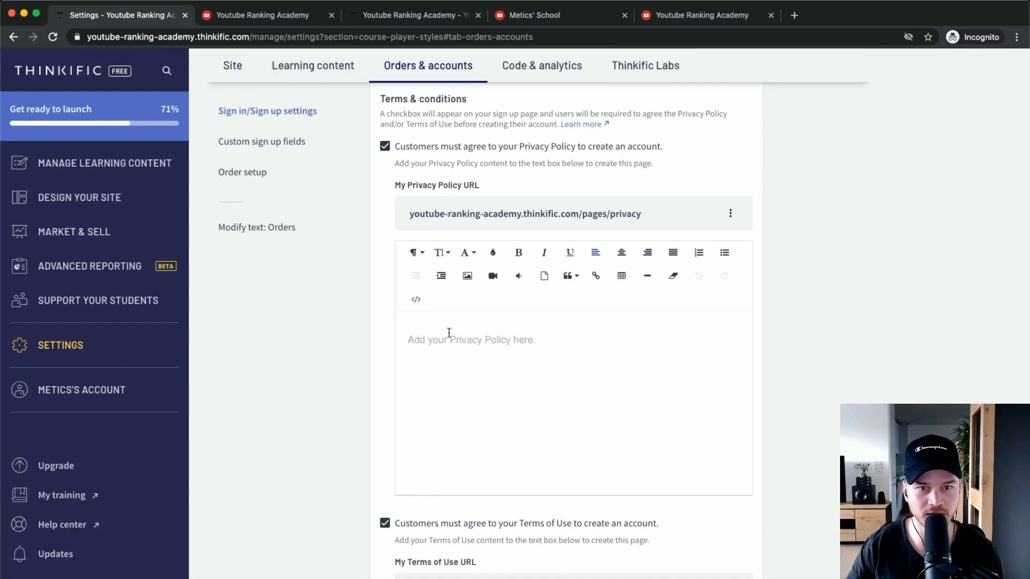
scroll(437, 482, down, 2)
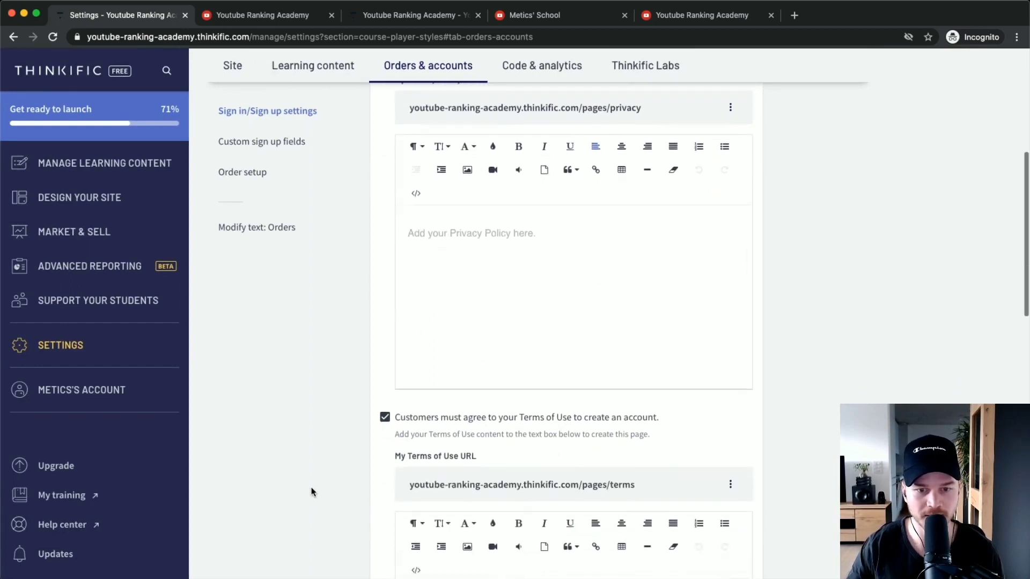
Examine the Terms of Use text box, the custom sign up fields and the order setup options in the Orders & accounts settings
scroll(322, 488, down, 5)
click(492, 416)
scroll(496, 402, down, 2)
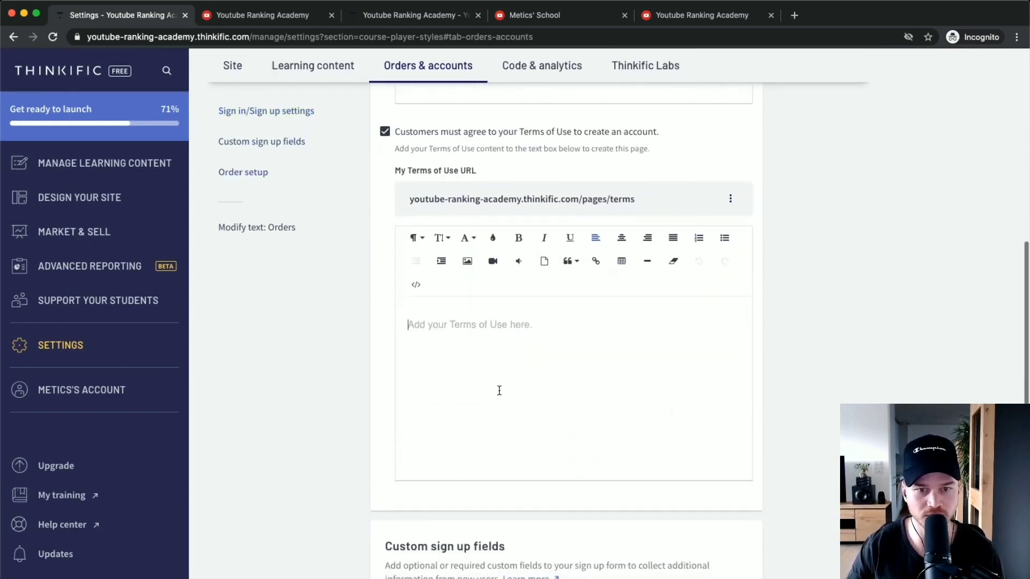
scroll(324, 433, down, 3)
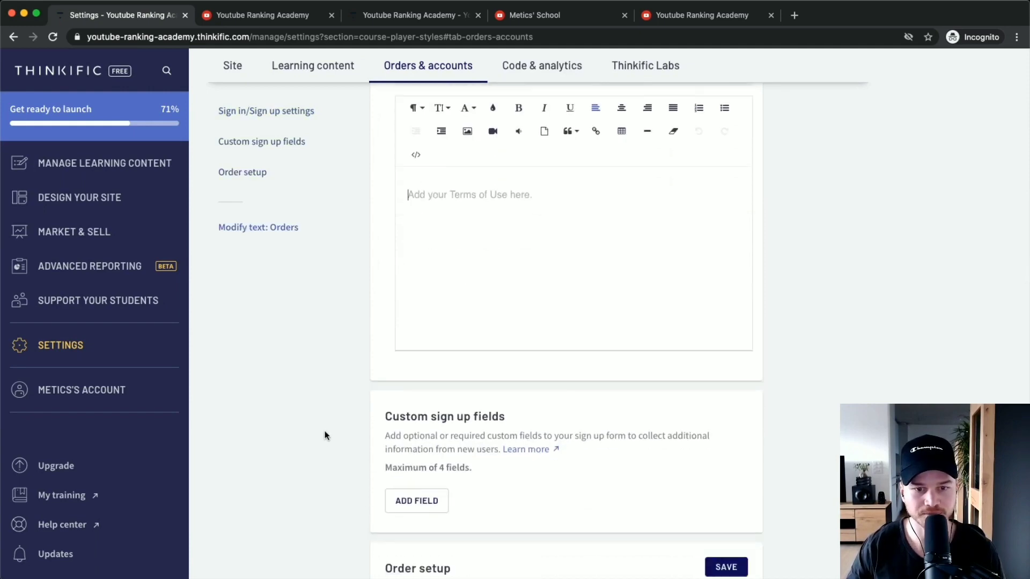
scroll(325, 435, down, 4)
scroll(376, 226, up, 15)
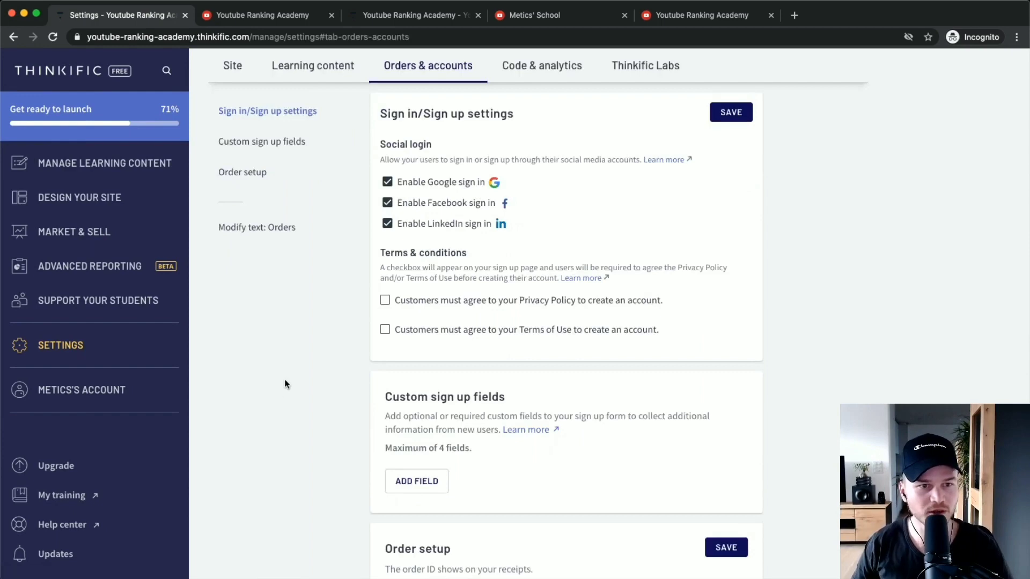
scroll(96, 121, up, 3)
Open the Get ready to launch checklist and expand its Get started section and the Thinkific Fast Track Course task
click(99, 120)
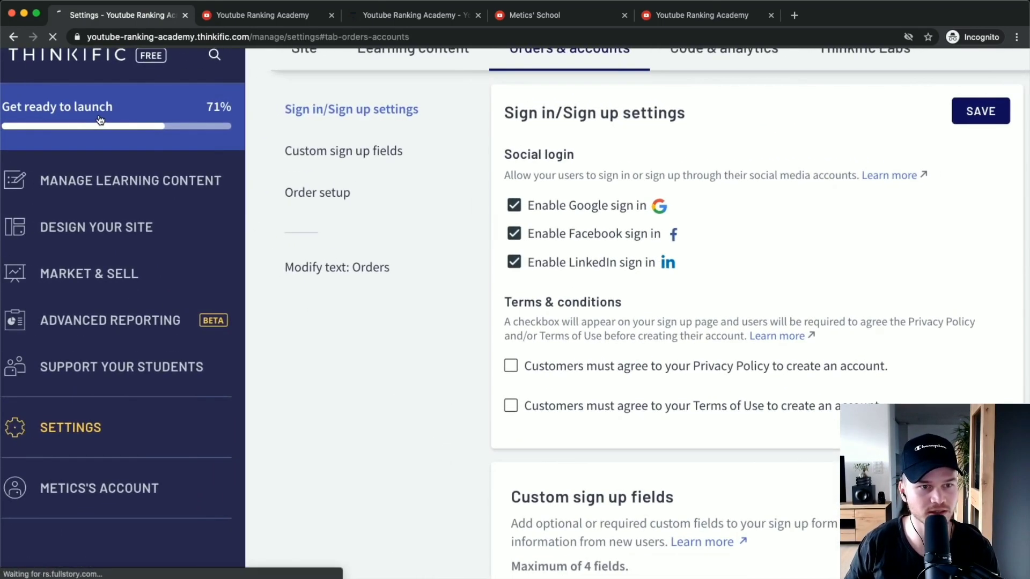
scroll(100, 120, down, 3)
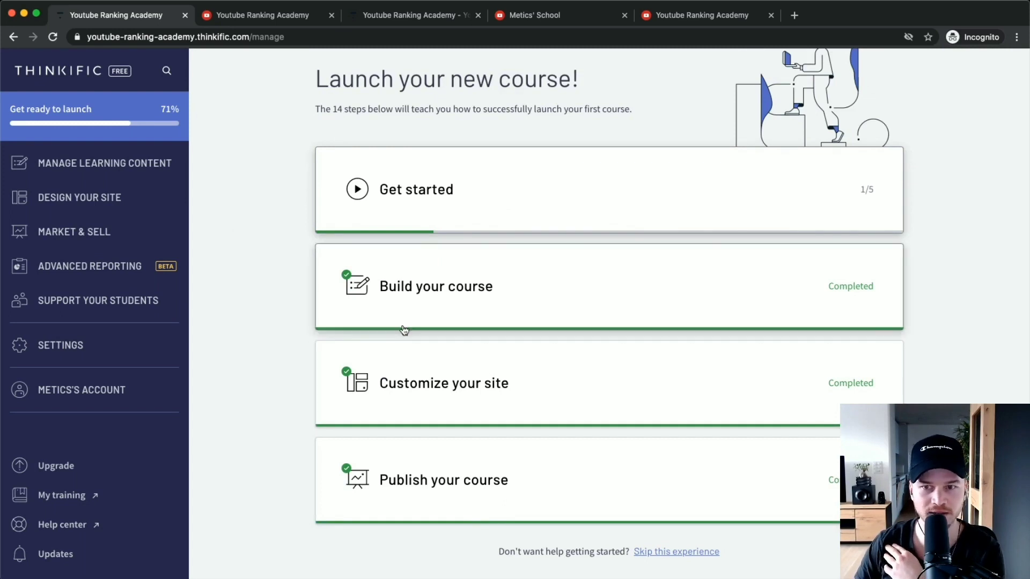
click(553, 187)
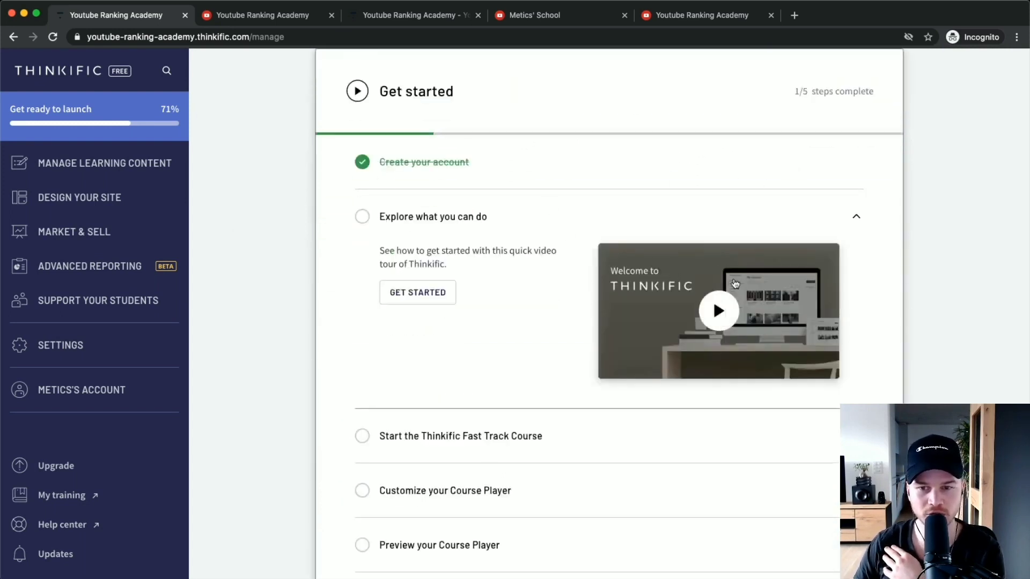
scroll(477, 298, down, 3)
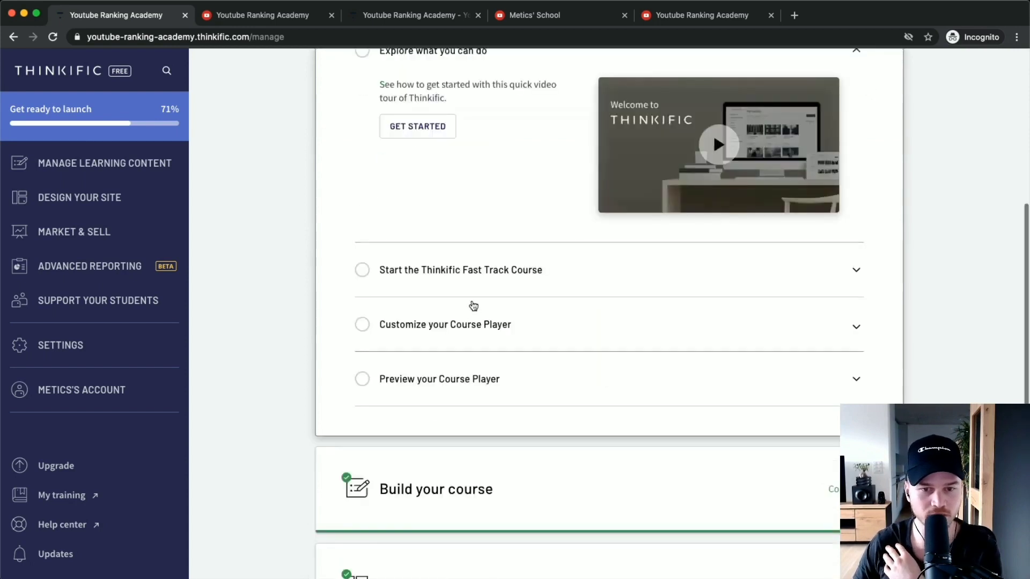
click(547, 271)
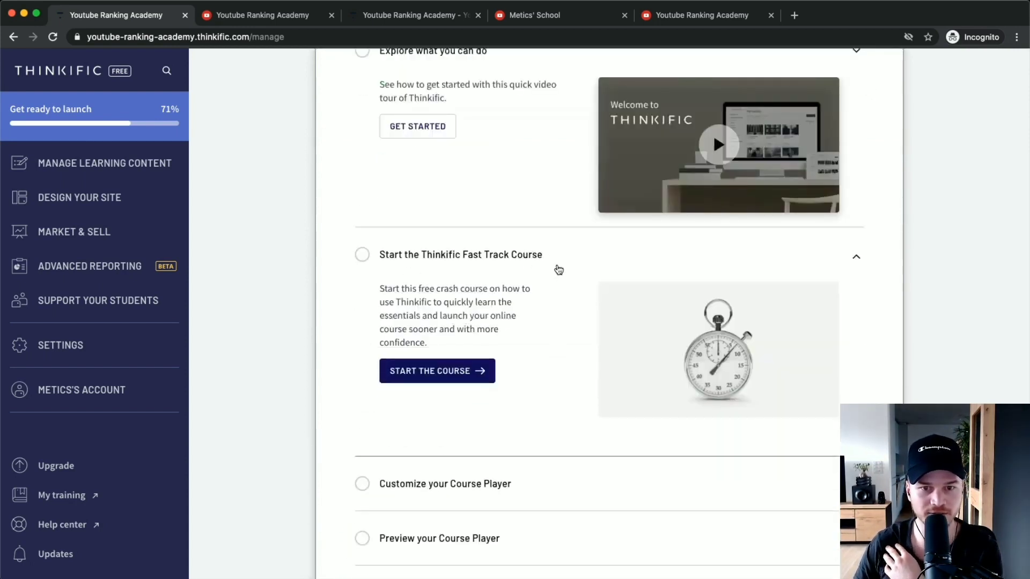
Complete the Customize your Course Player task in the Get started checklist with the existing course name, primary color and logo
click(463, 317)
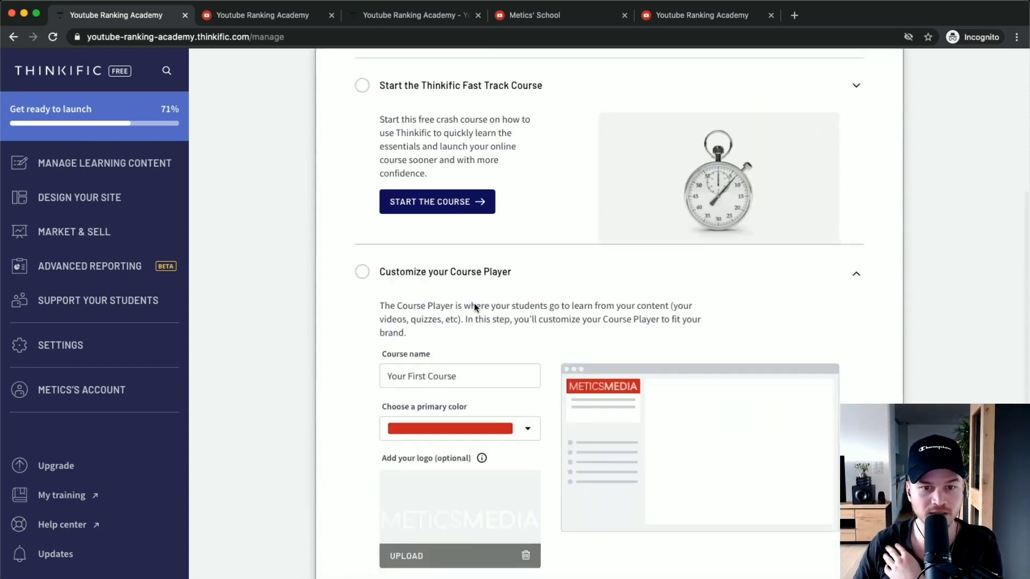
click(396, 426)
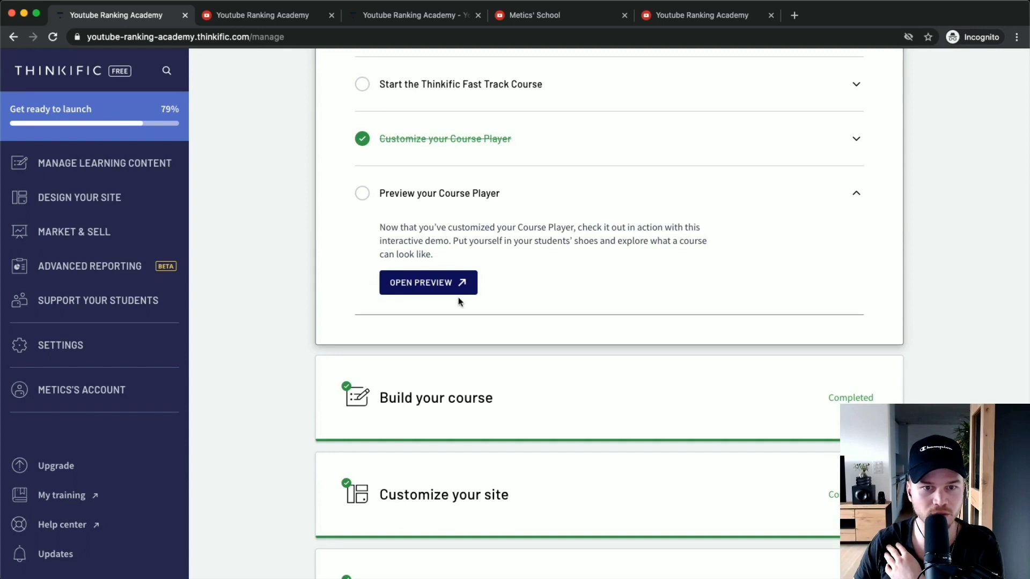
click(440, 285)
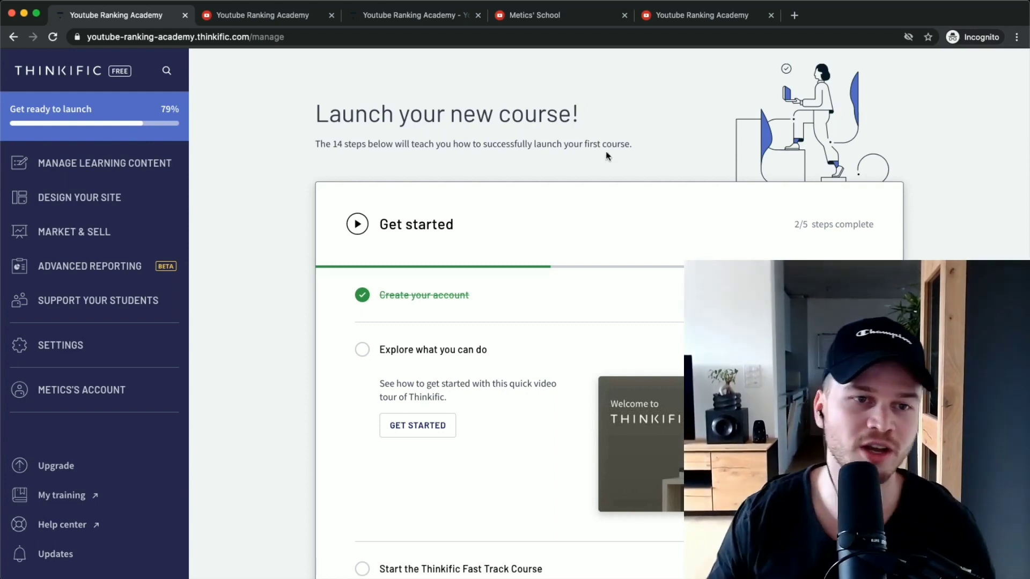
scroll(139, 117, up, 5)
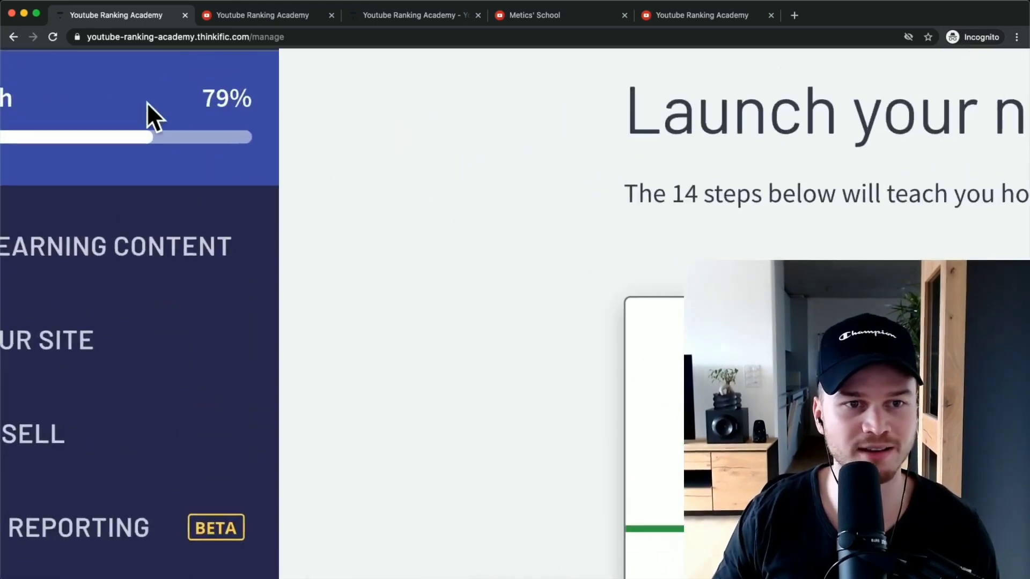
scroll(233, 91, down, 5)
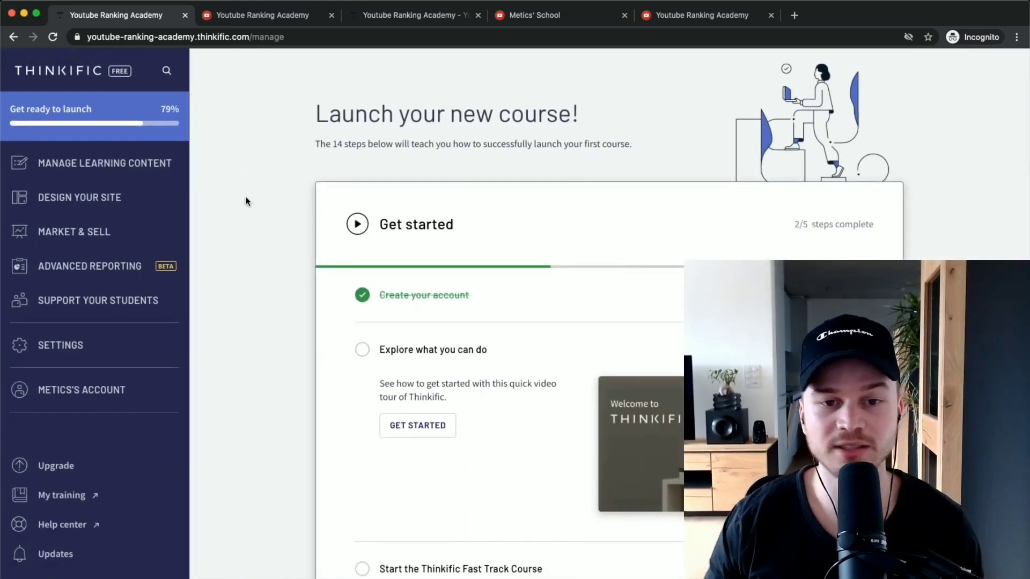